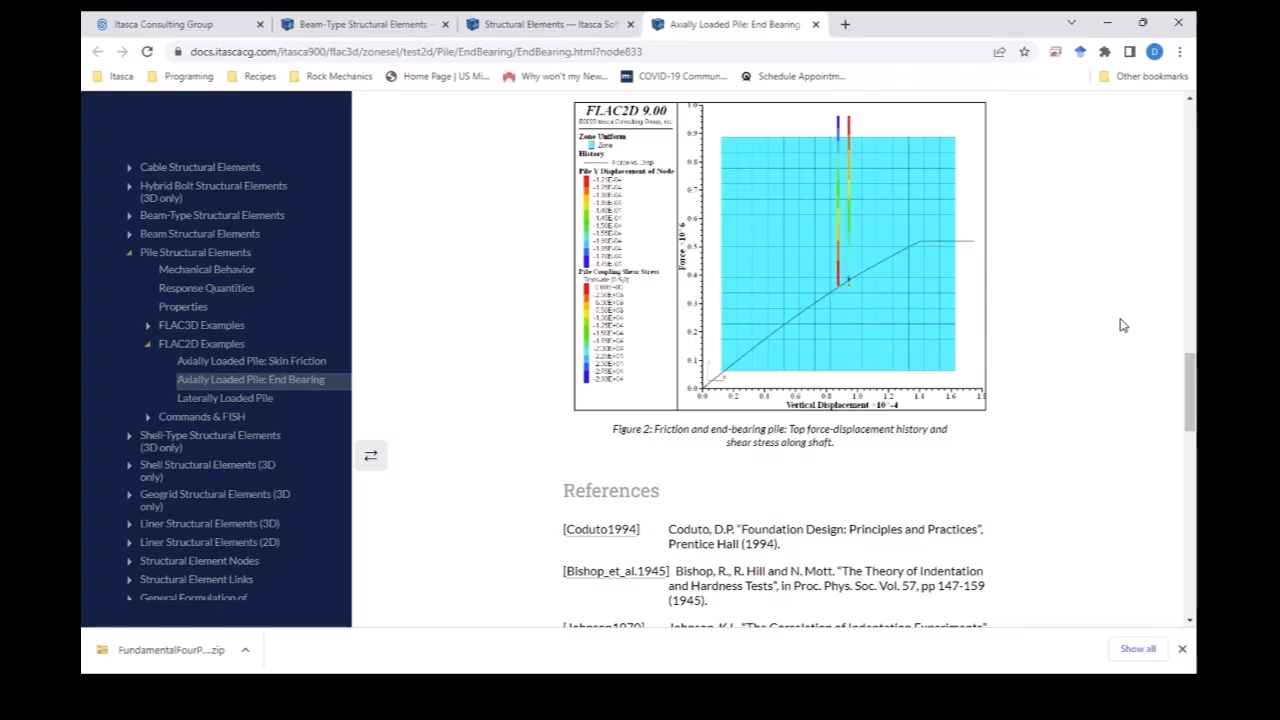
# - Scroll through the End Bearing page's equations and References down to the EndBearing.dat listing
pyautogui.scroll(5, 1121, 325)
pyautogui.scroll(-6, 1121, 325)
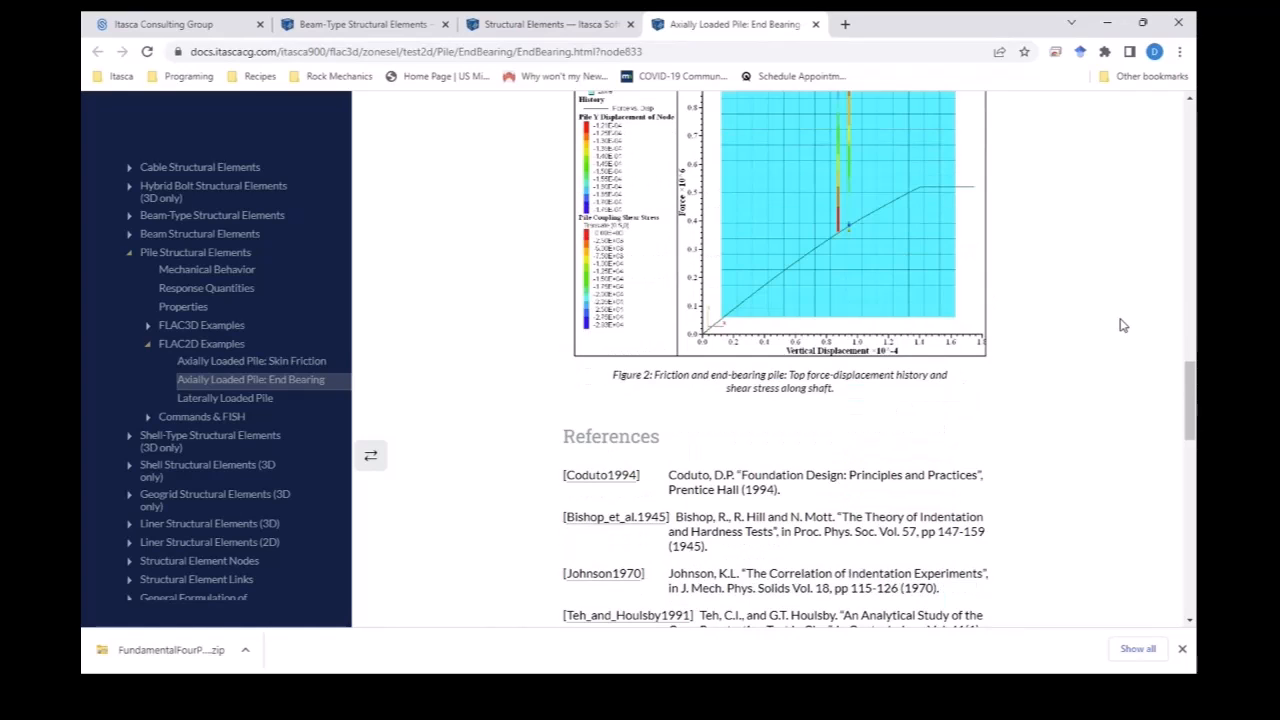
pyautogui.scroll(5, 1102, 320)
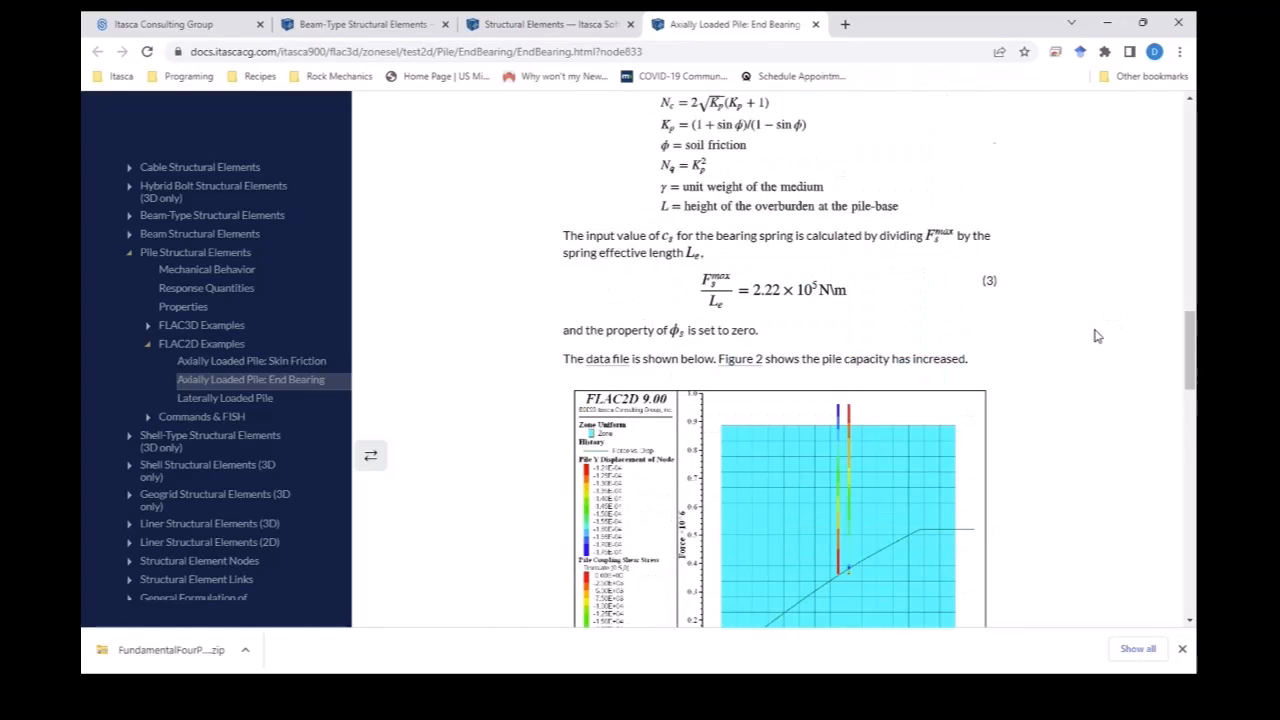
pyautogui.scroll(3, 1095, 336)
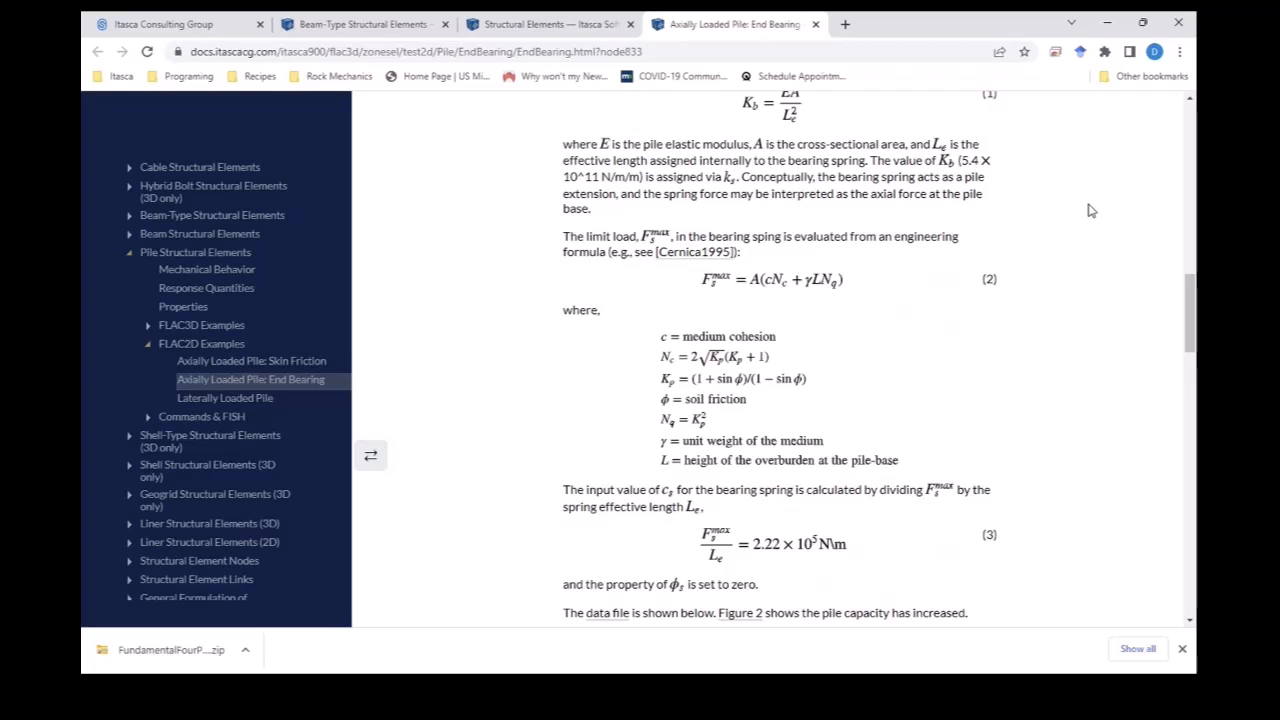
pyautogui.scroll(1, 1104, 217)
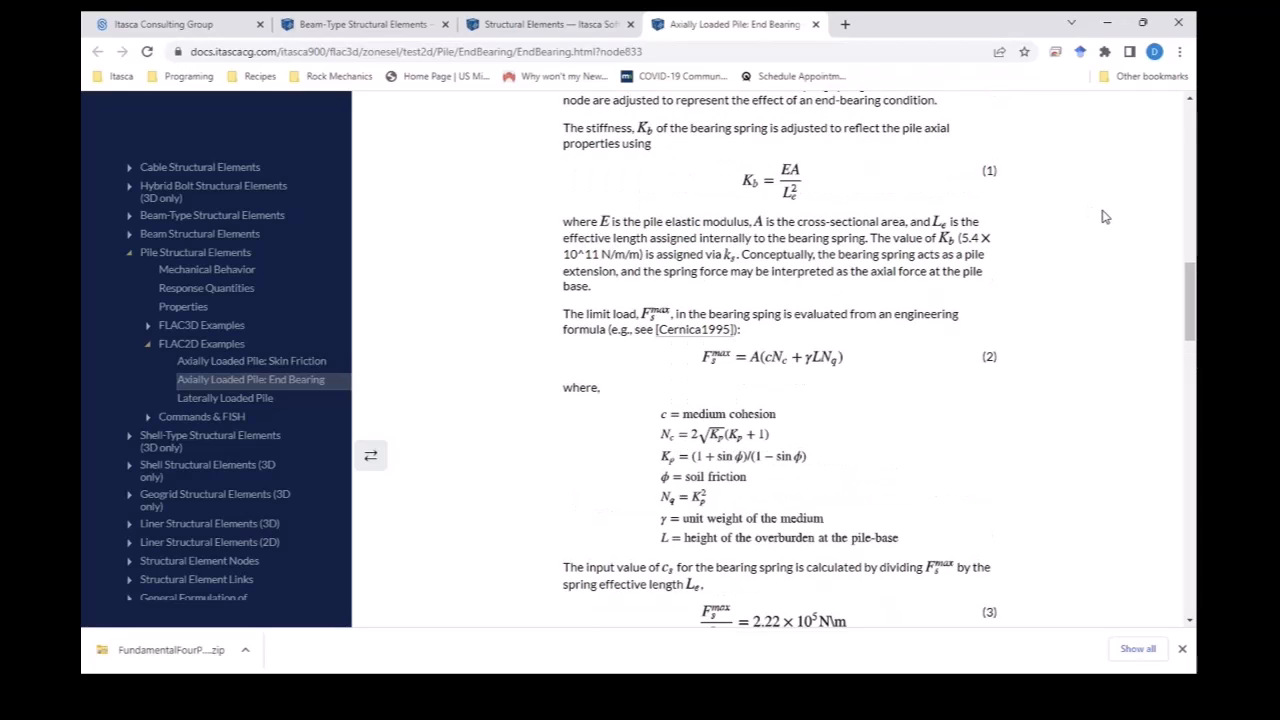
pyautogui.scroll(4, 1104, 217)
pyautogui.scroll(-10, 1104, 215)
pyautogui.scroll(-9, 1115, 216)
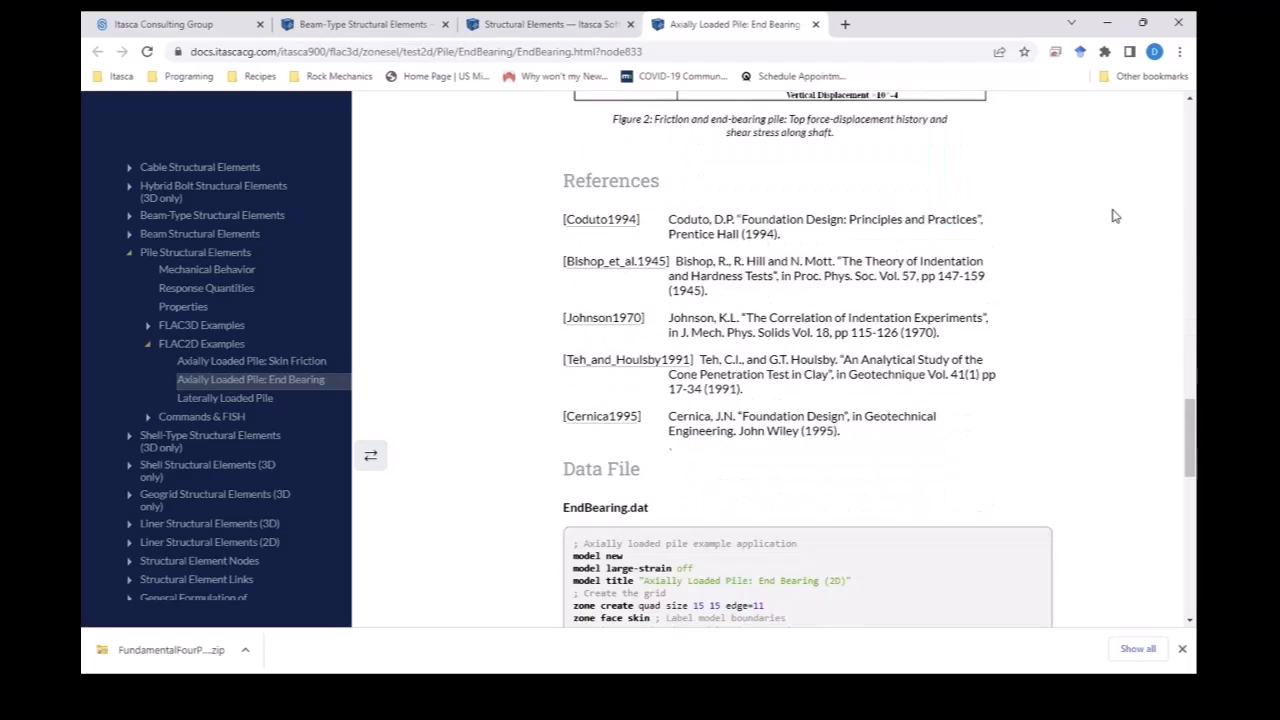
pyautogui.scroll(3, 1115, 217)
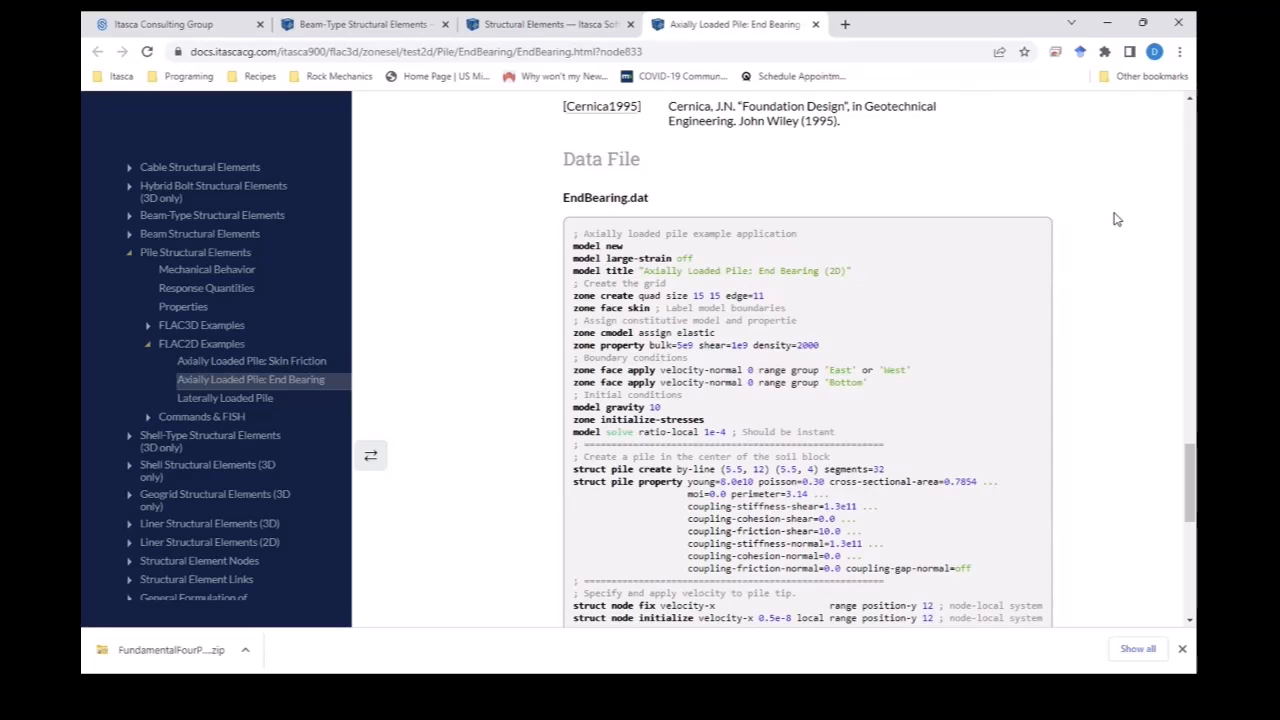
pyautogui.scroll(-1, 1115, 217)
pyautogui.scroll(1, 1115, 217)
pyautogui.scroll(-3, 958, 231)
pyautogui.scroll(-2, 958, 231)
pyautogui.scroll(5, 957, 228)
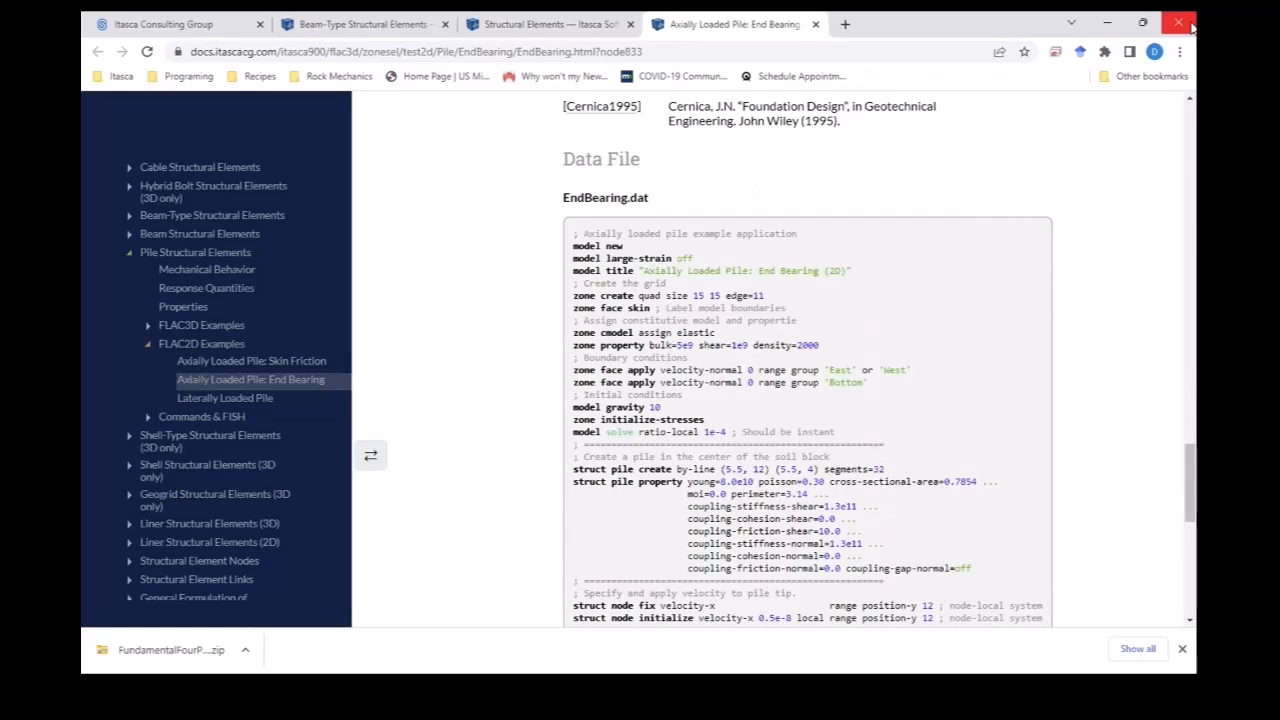
# - Minimize Chrome, end the PowerPoint slide show, and launch FLAC2D 9.0 by searching 'flac'
pyautogui.click(1107, 22)
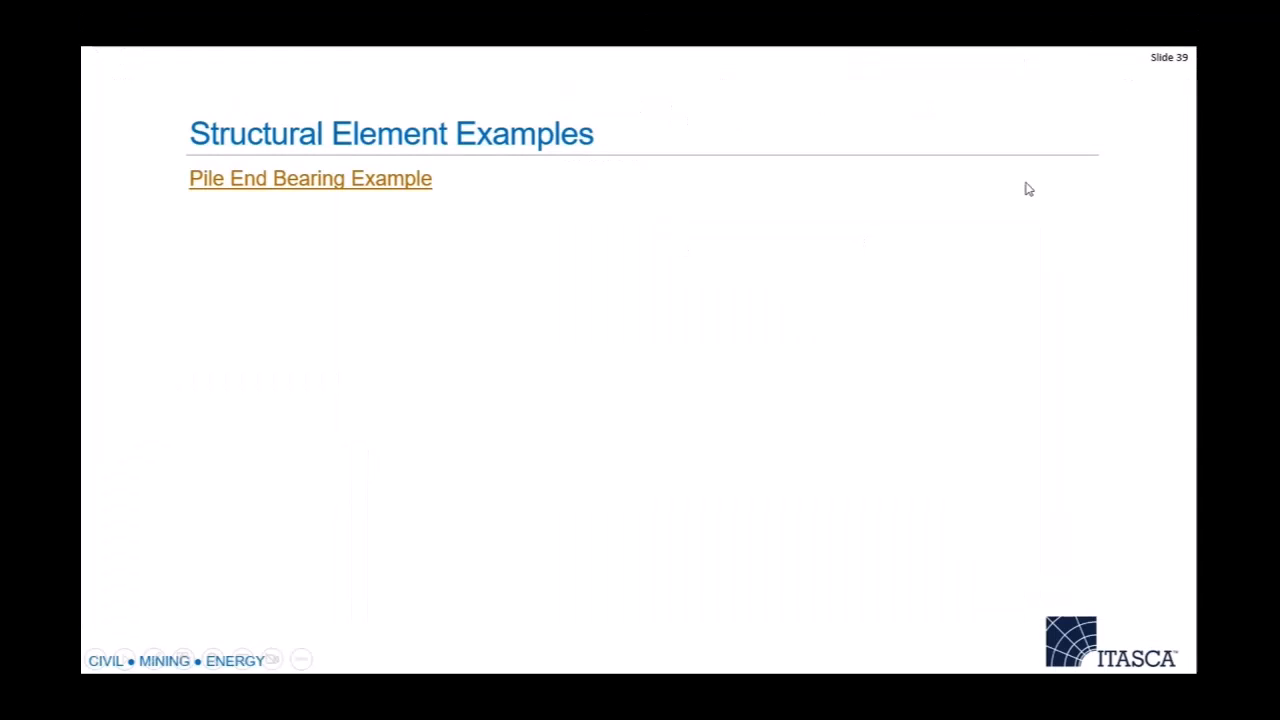
pyautogui.press('Escape')
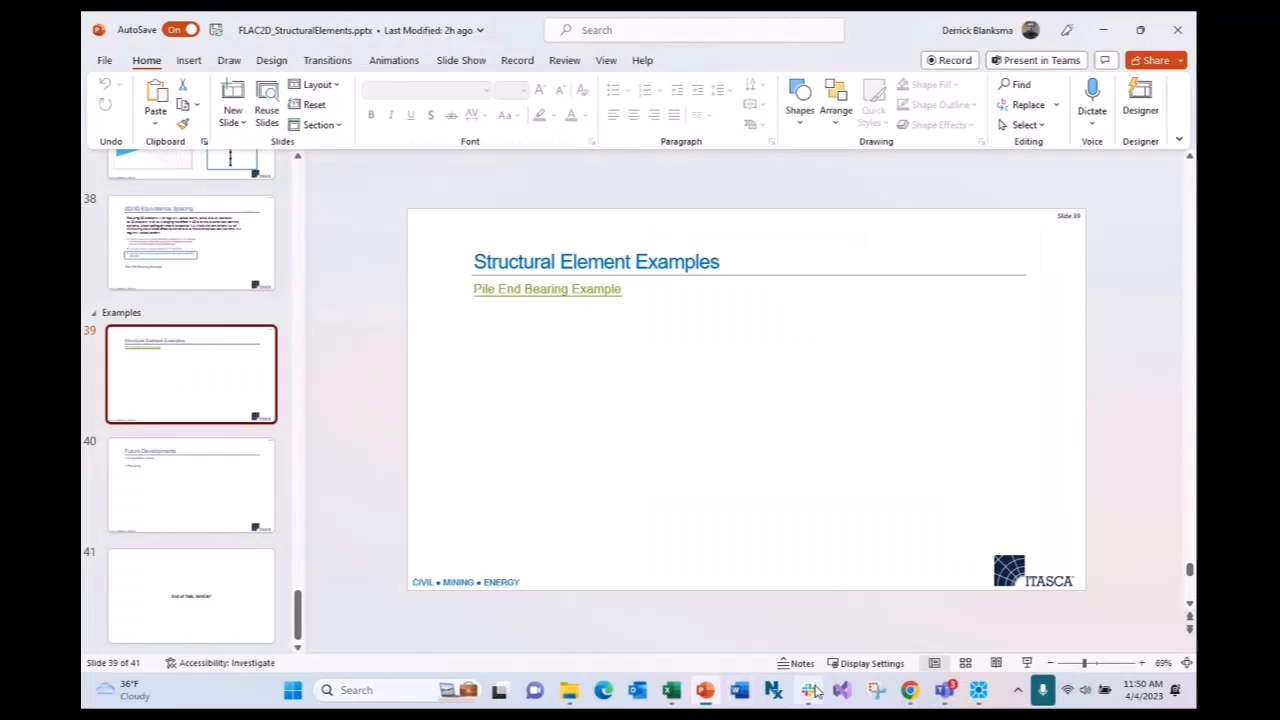
pyautogui.click(422, 692)
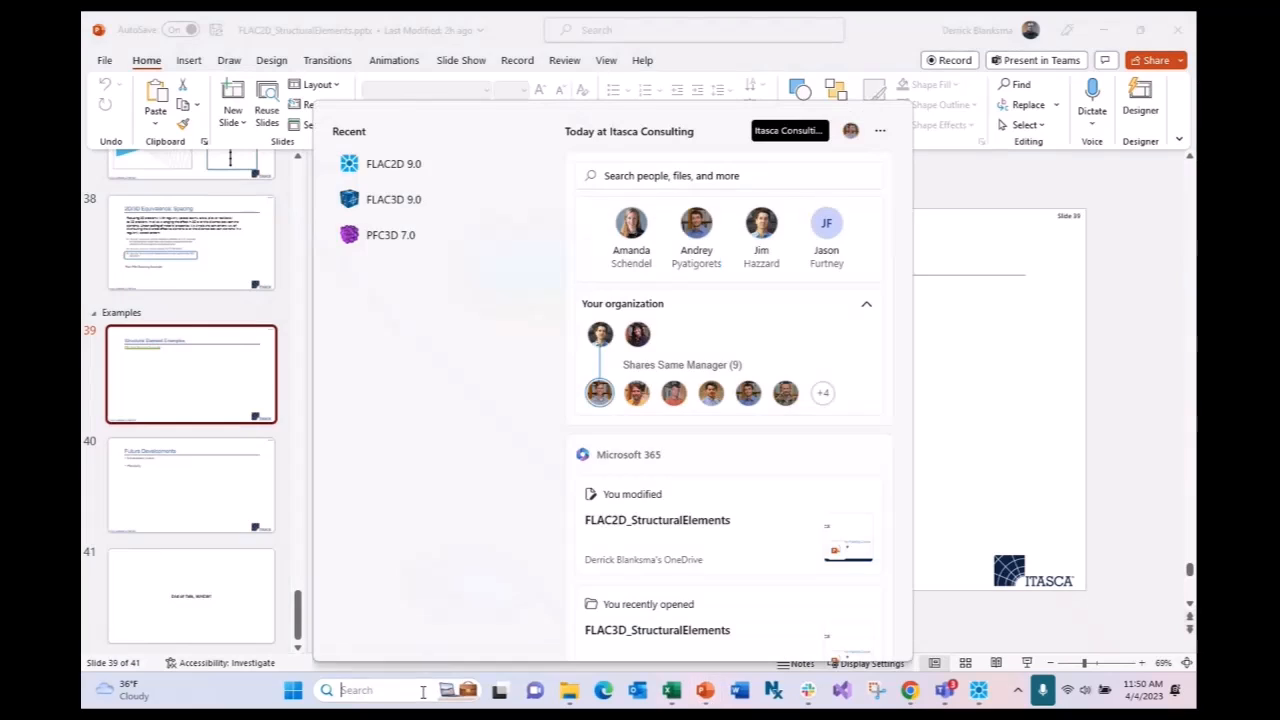
pyautogui.write('flac')
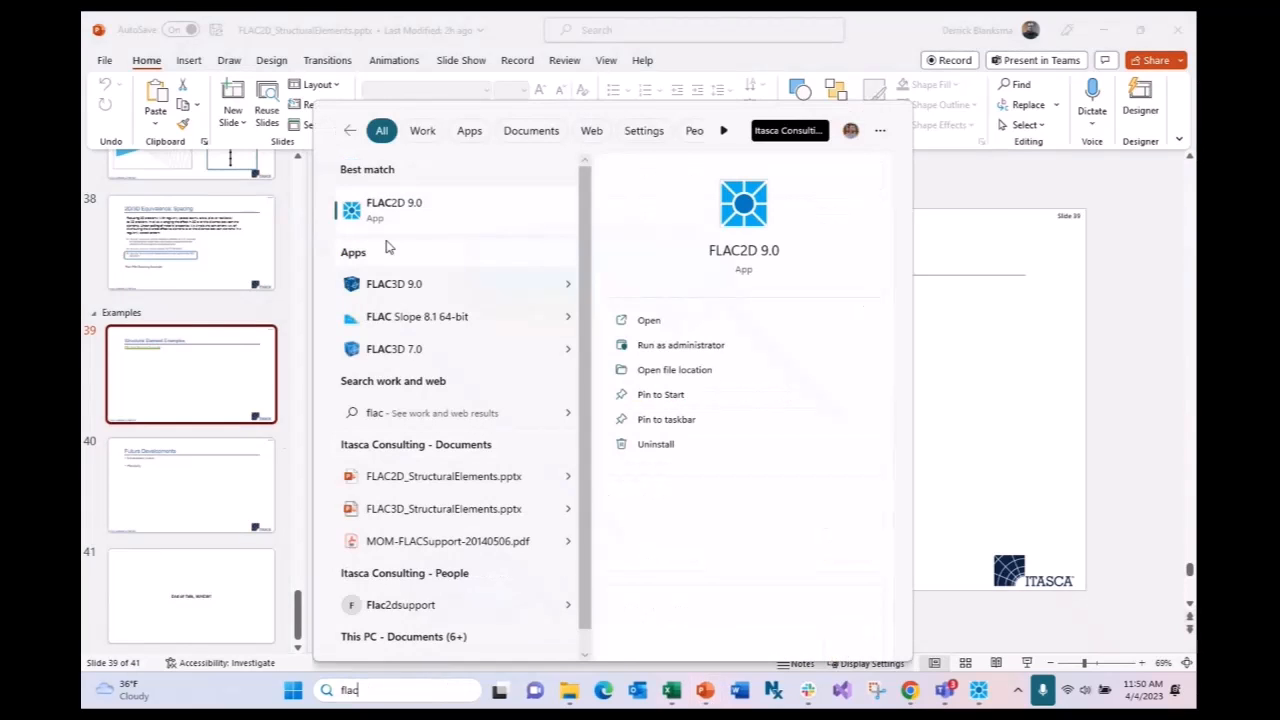
pyautogui.press('Return')
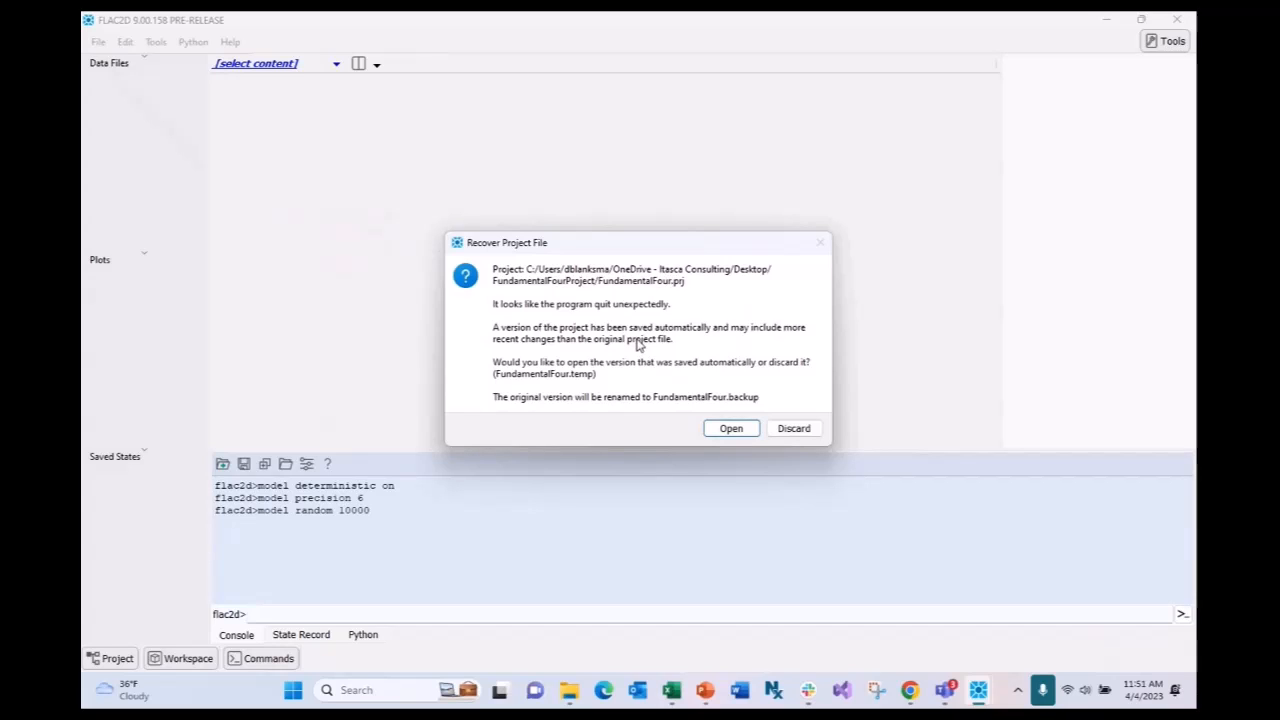
# - Discard the autosaved FundamentalFour version and start a new project, enlarging the save window
pyautogui.click(800, 433)
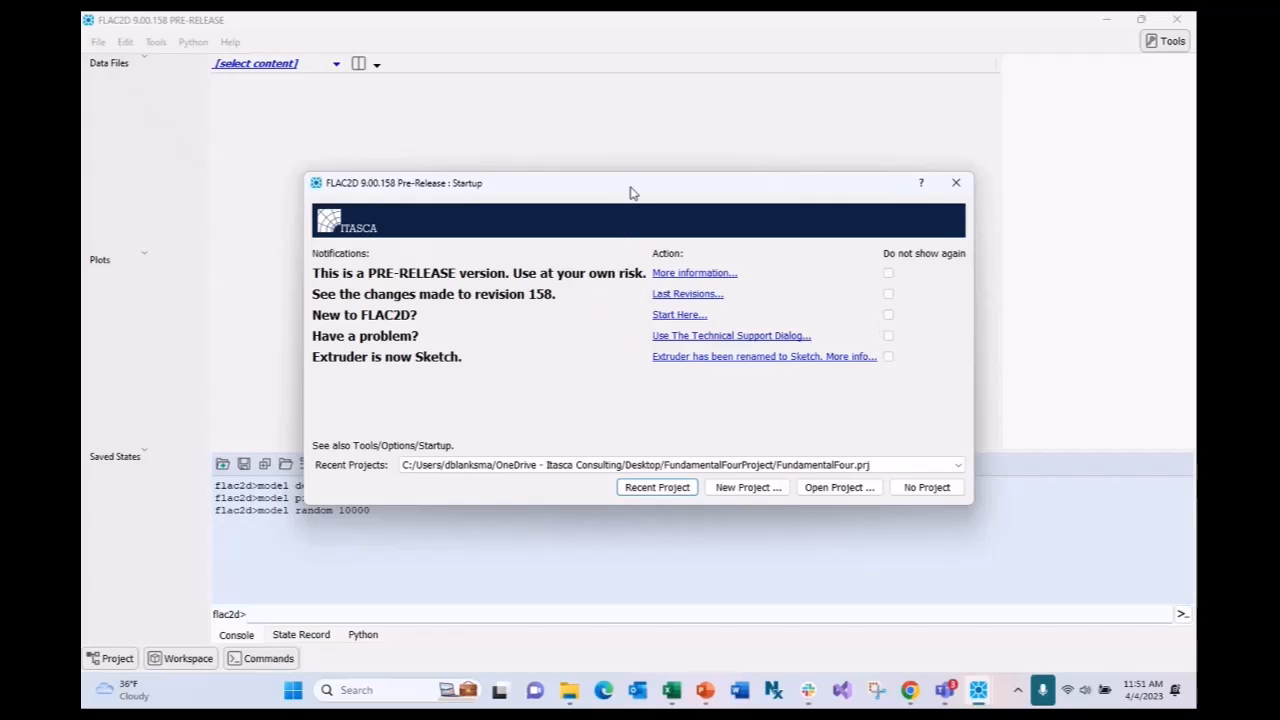
pyautogui.moveTo(630, 192); pyautogui.dragTo(612, 124)
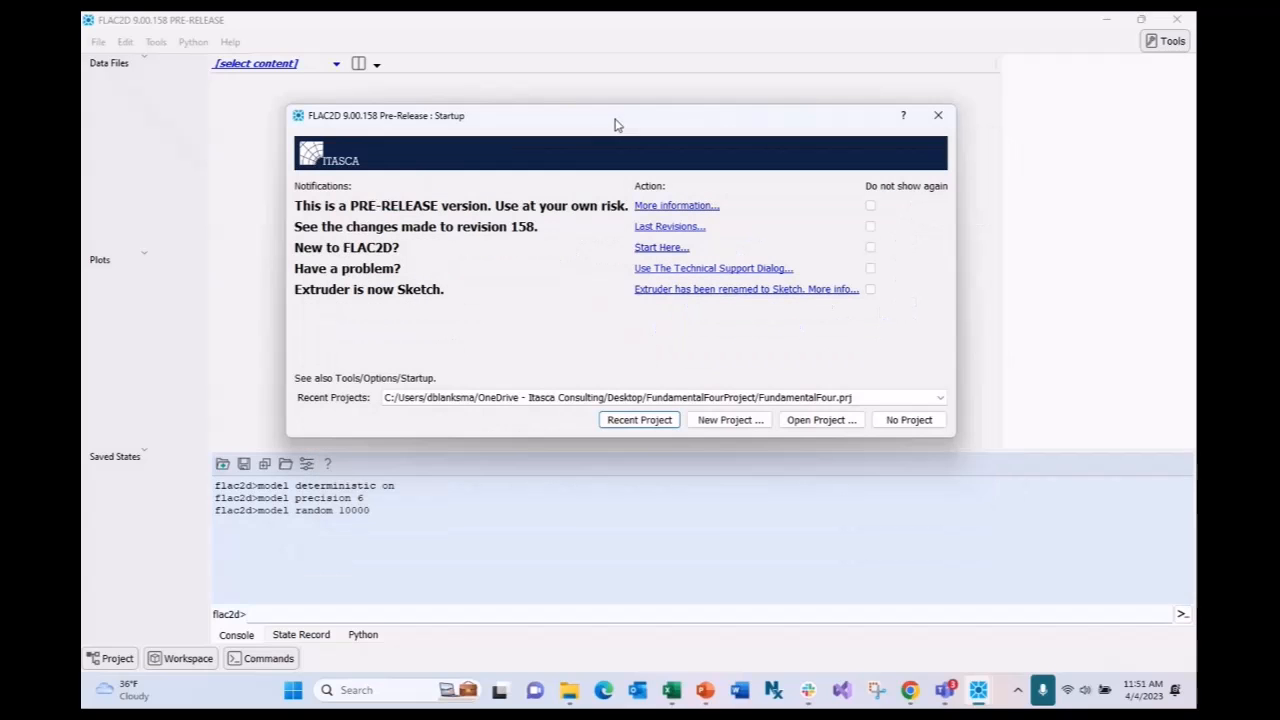
pyautogui.click(733, 420)
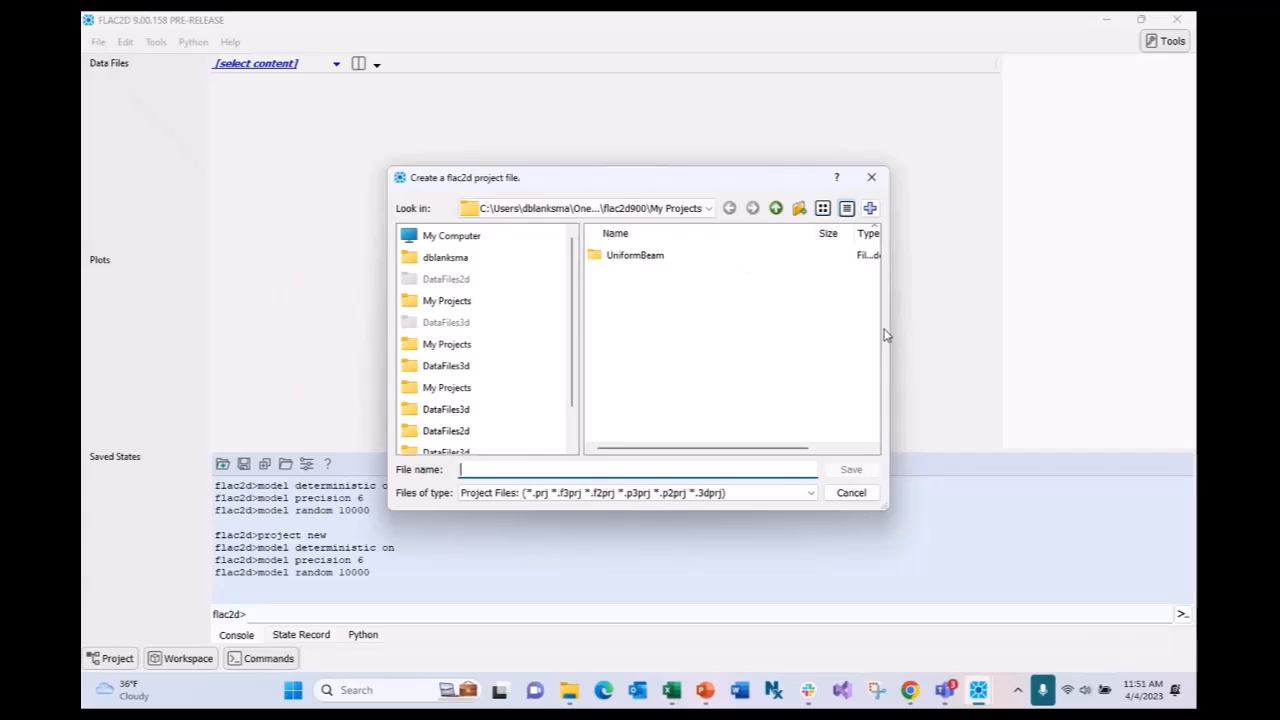
pyautogui.moveTo(893, 325); pyautogui.dragTo(1088, 325)
pyautogui.moveTo(793, 186); pyautogui.dragTo(775, 143)
pyautogui.moveTo(630, 466); pyautogui.dragTo(625, 495)
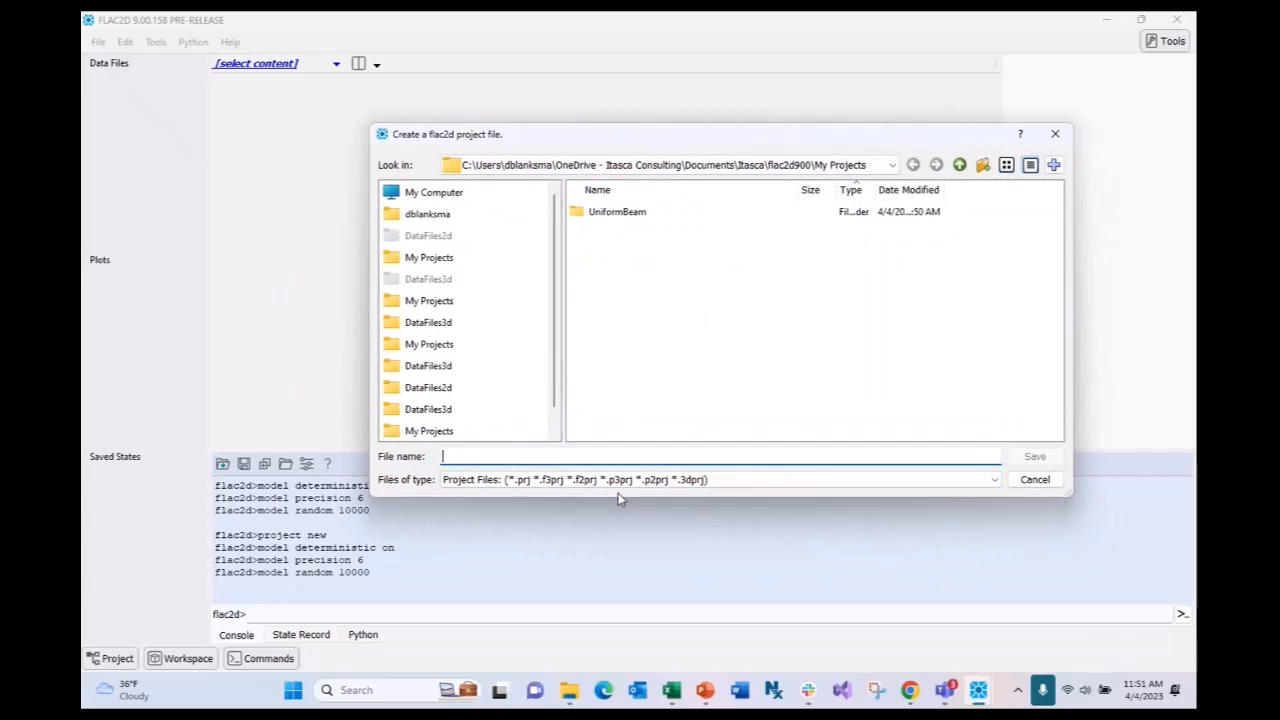
pyautogui.moveTo(688, 140); pyautogui.dragTo(657, 130)
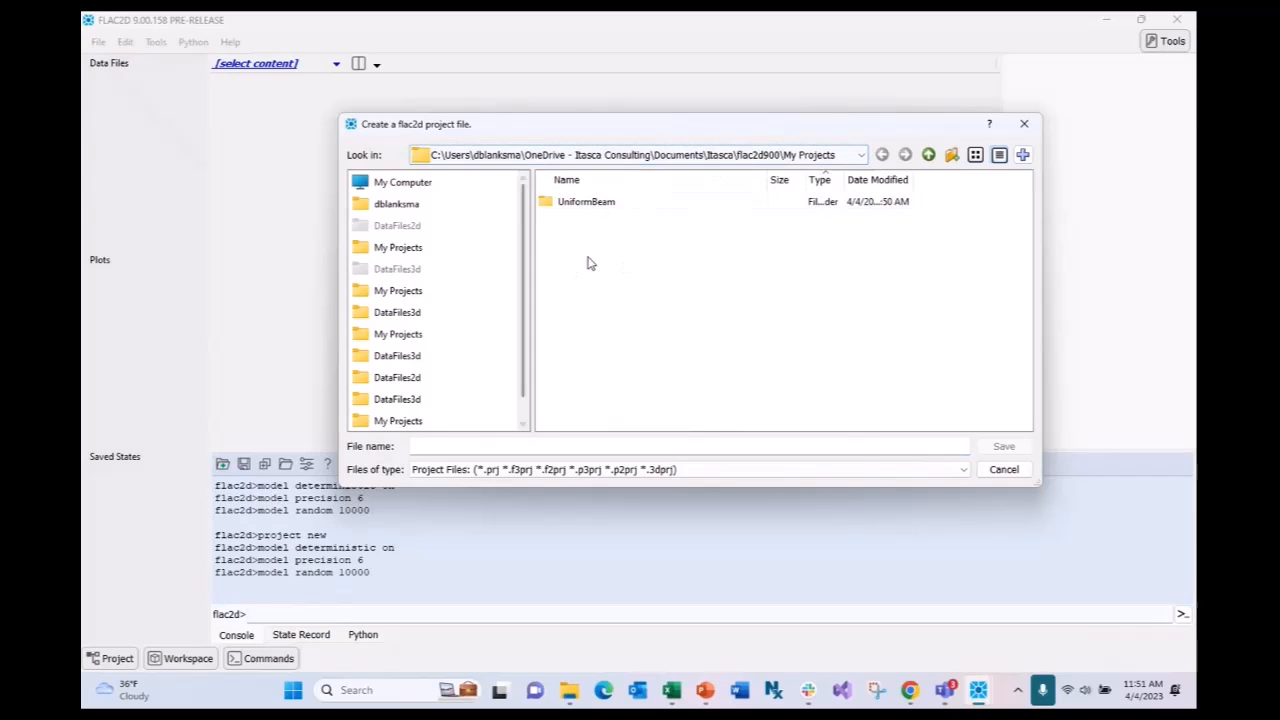
# - Save the project as PileEndBearing inside a new PileEndBearing folder under My Projects
pyautogui.click(951, 155)
pyautogui.write('Pi')
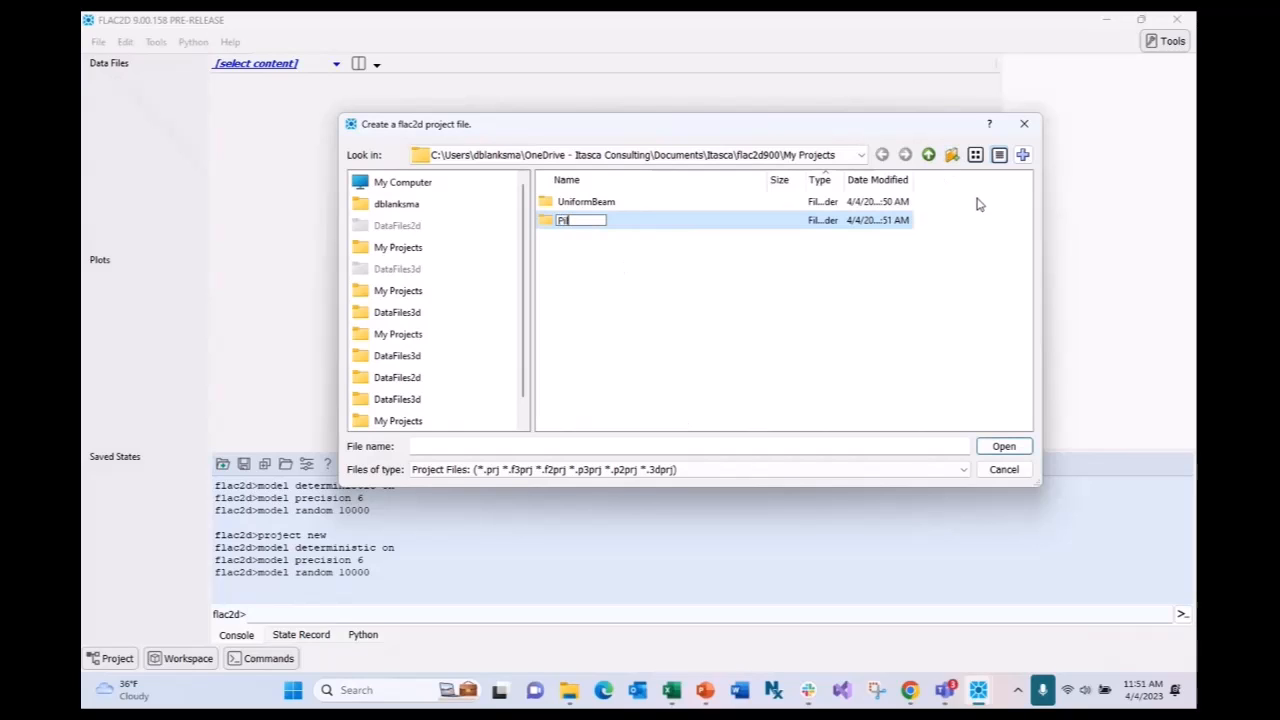
pyautogui.write('leEndBearing')
pyautogui.press('Return')
pyautogui.doubleClick(646, 221)
pyautogui.click(562, 442)
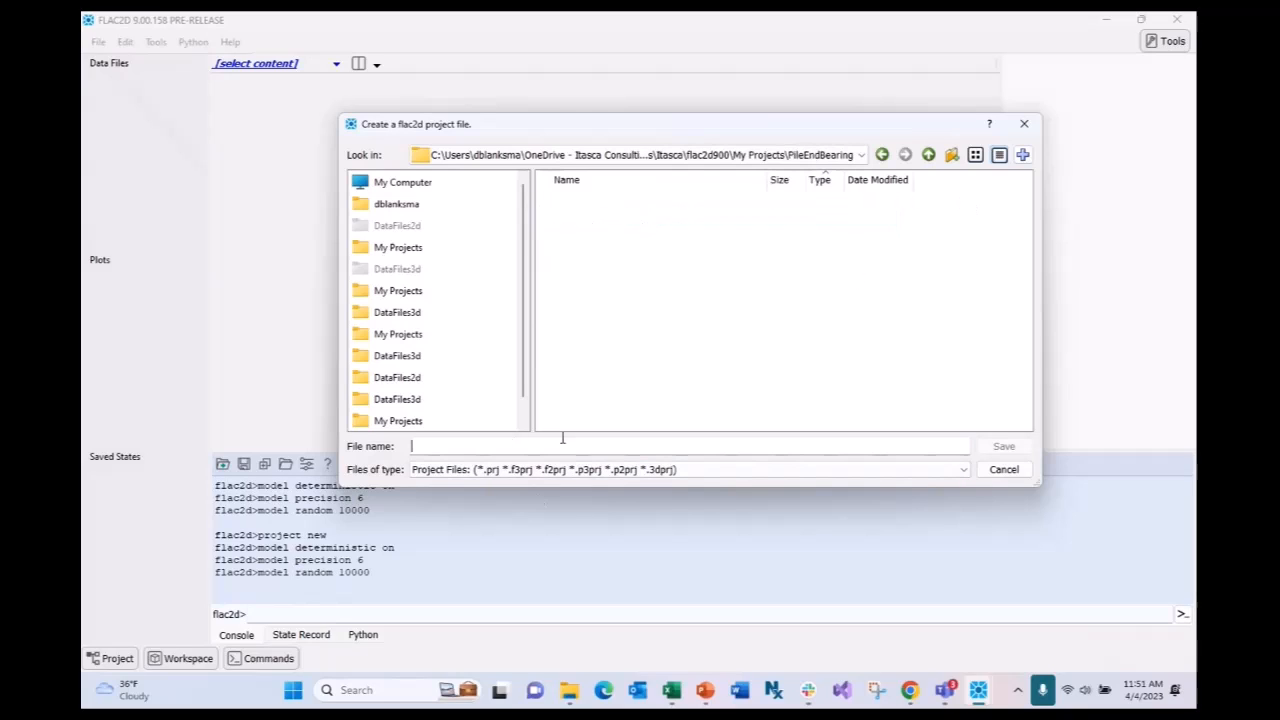
pyautogui.write('Pile')
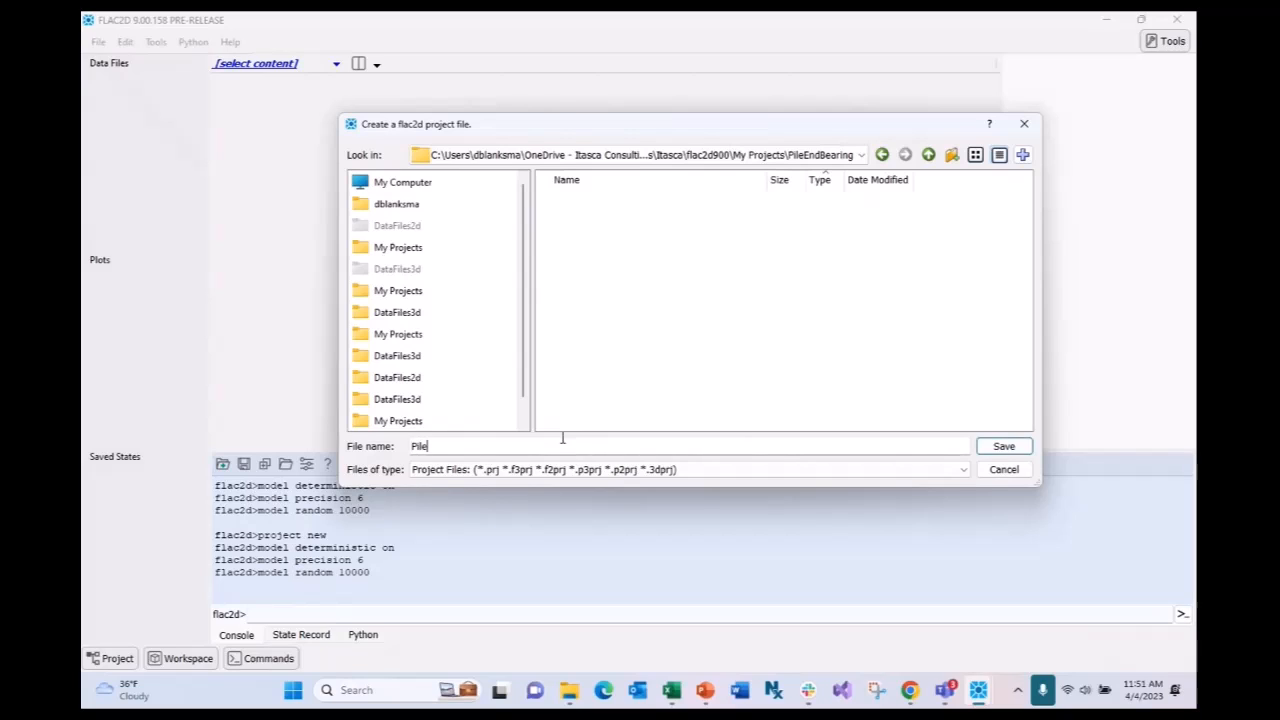
pyautogui.write('EndBearing')
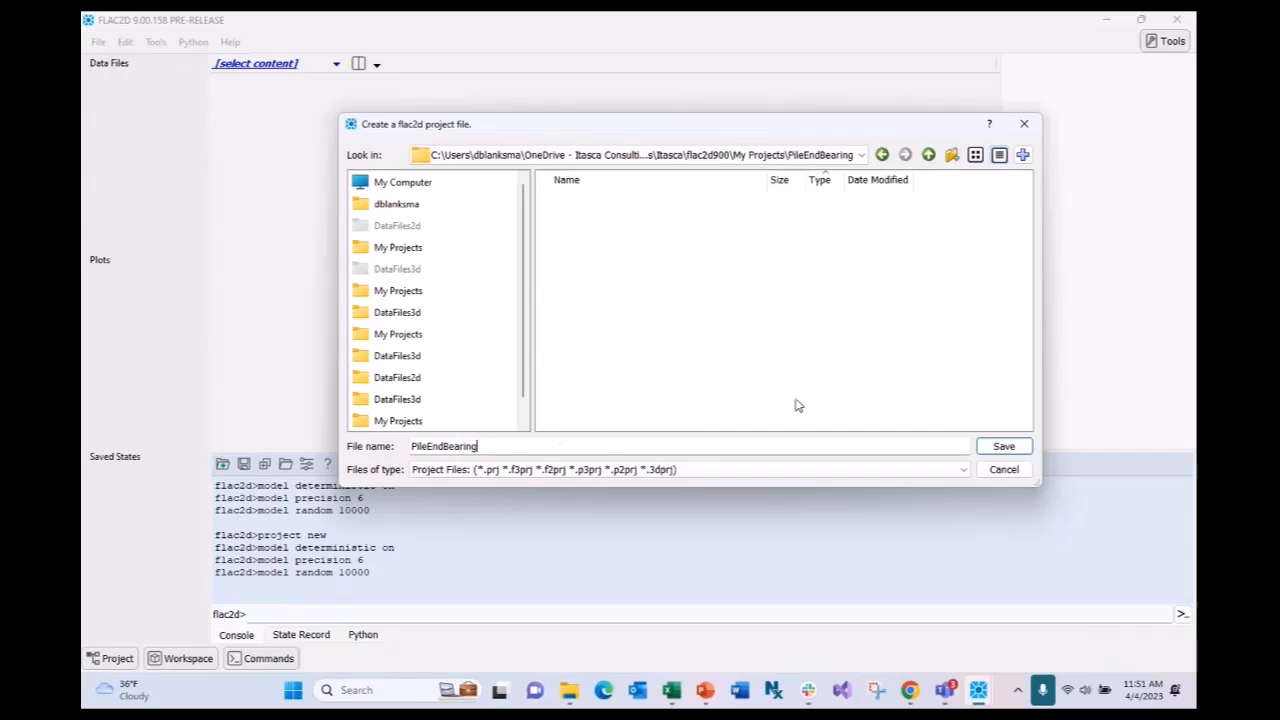
pyautogui.click(1010, 446)
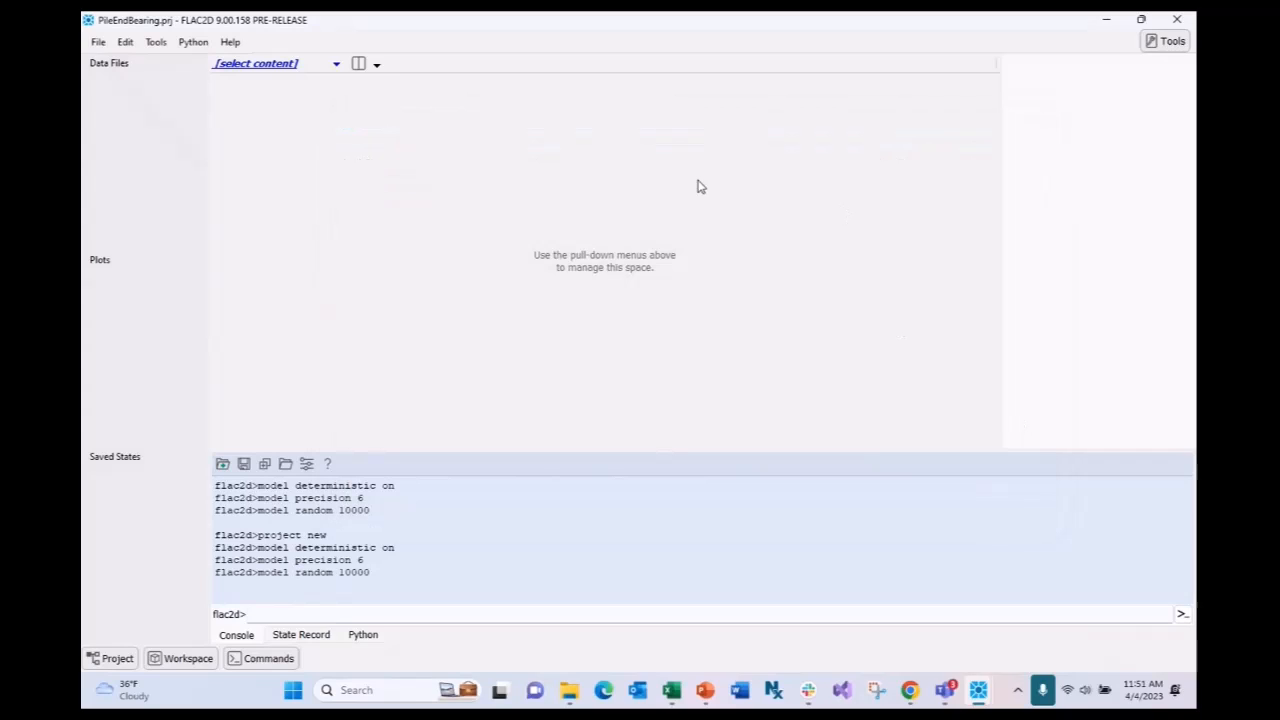
# - Add a new data file to the project, which ends up misnamed rub.dat
pyautogui.click(334, 65)
pyautogui.click(334, 65)
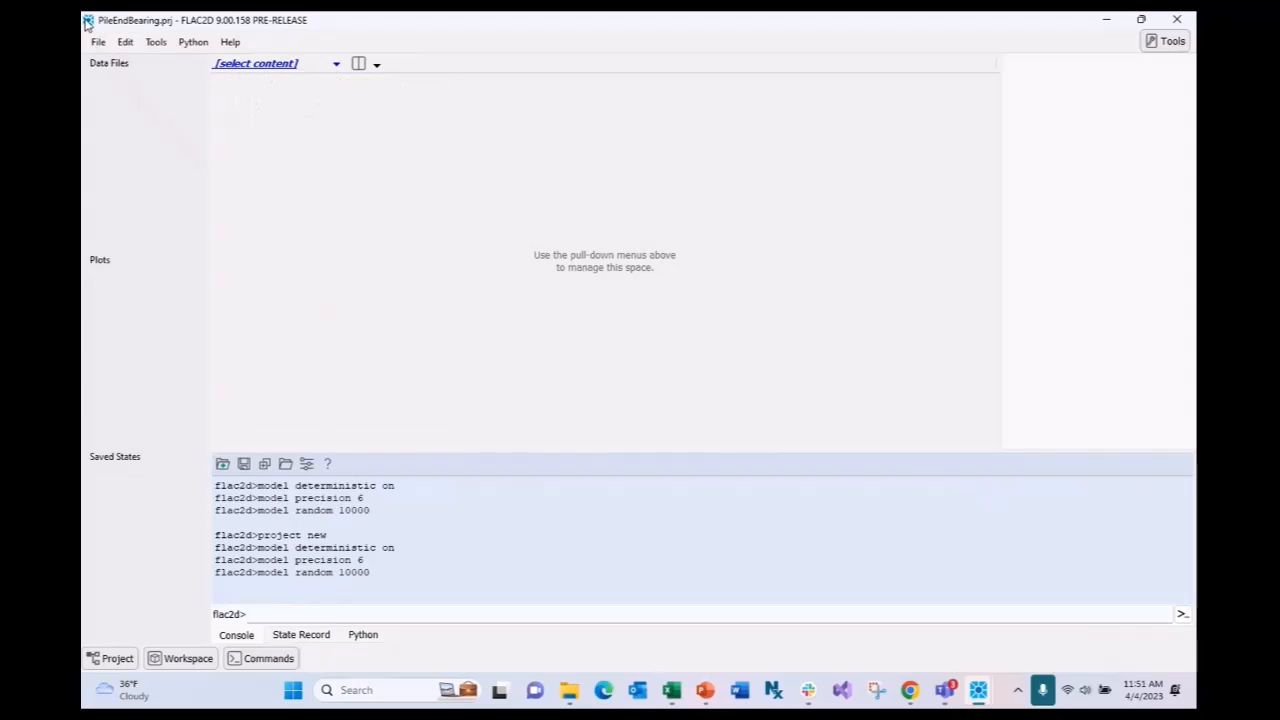
pyautogui.click(337, 66)
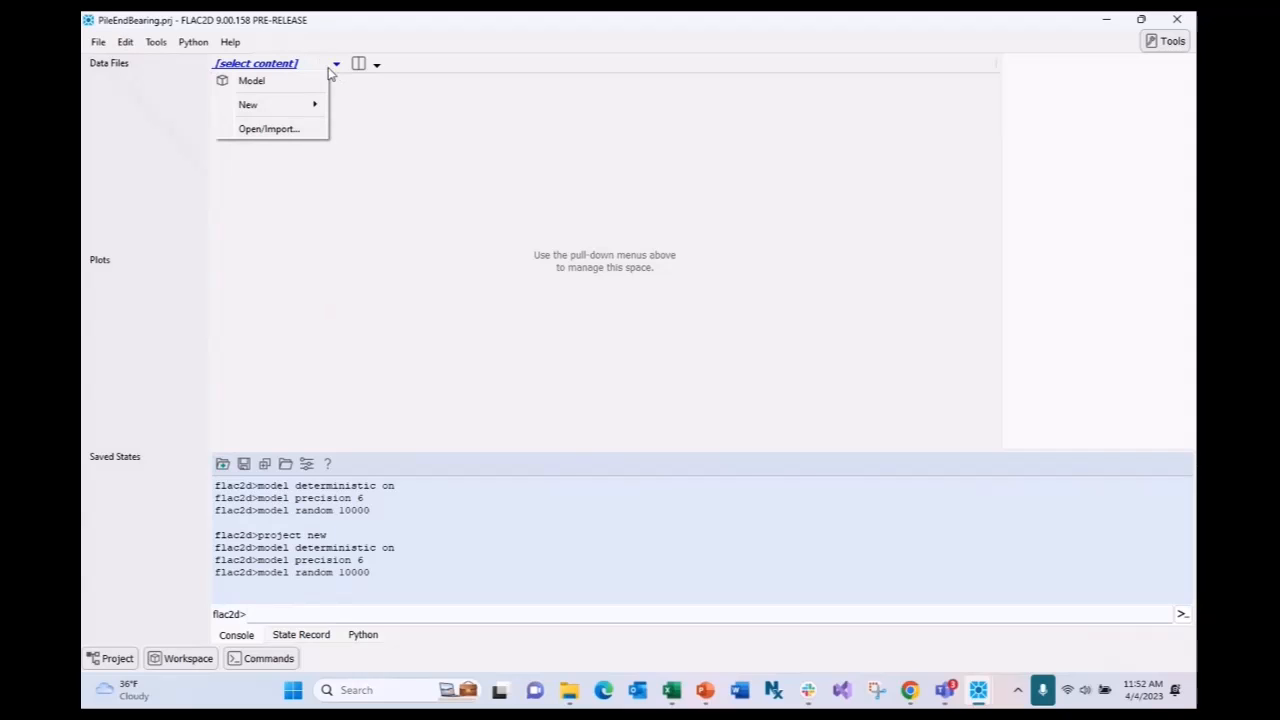
pyautogui.moveTo(314, 105)
pyautogui.click(379, 113)
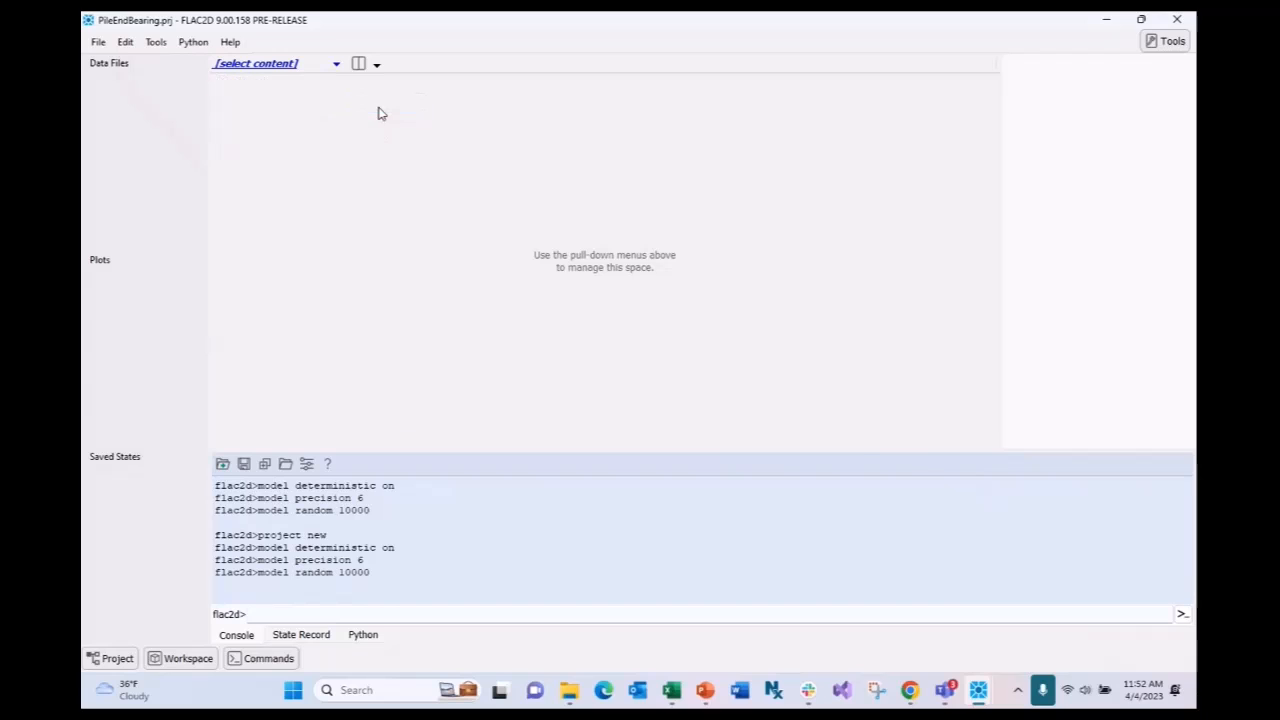
pyautogui.write('rub')
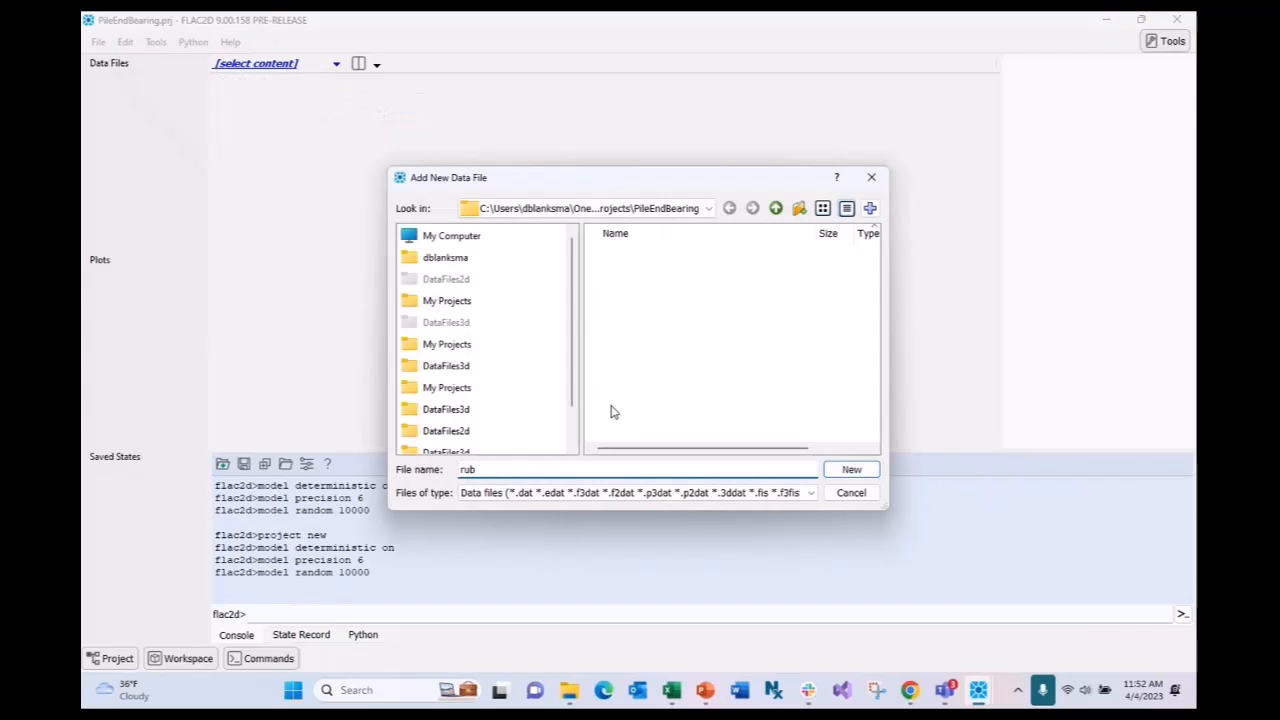
pyautogui.press('Return')
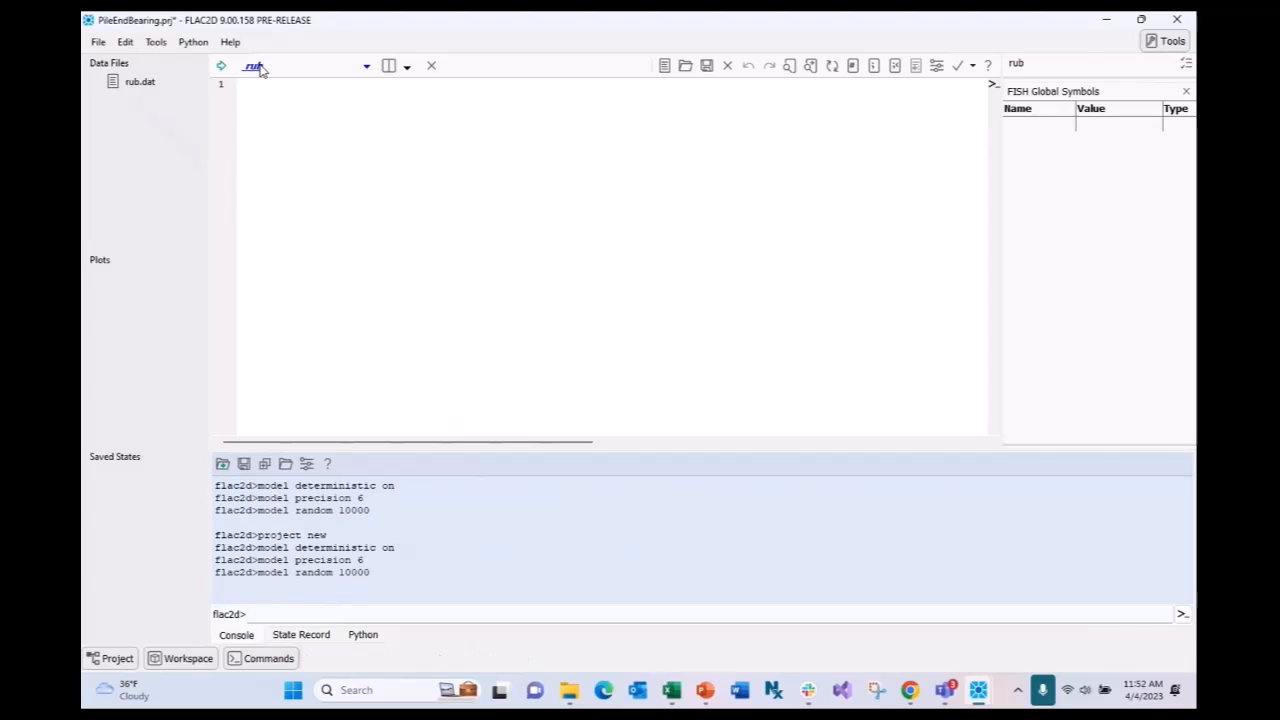
# - Close the rub editor tab and delete rub.dat from the project
pyautogui.click(366, 68)
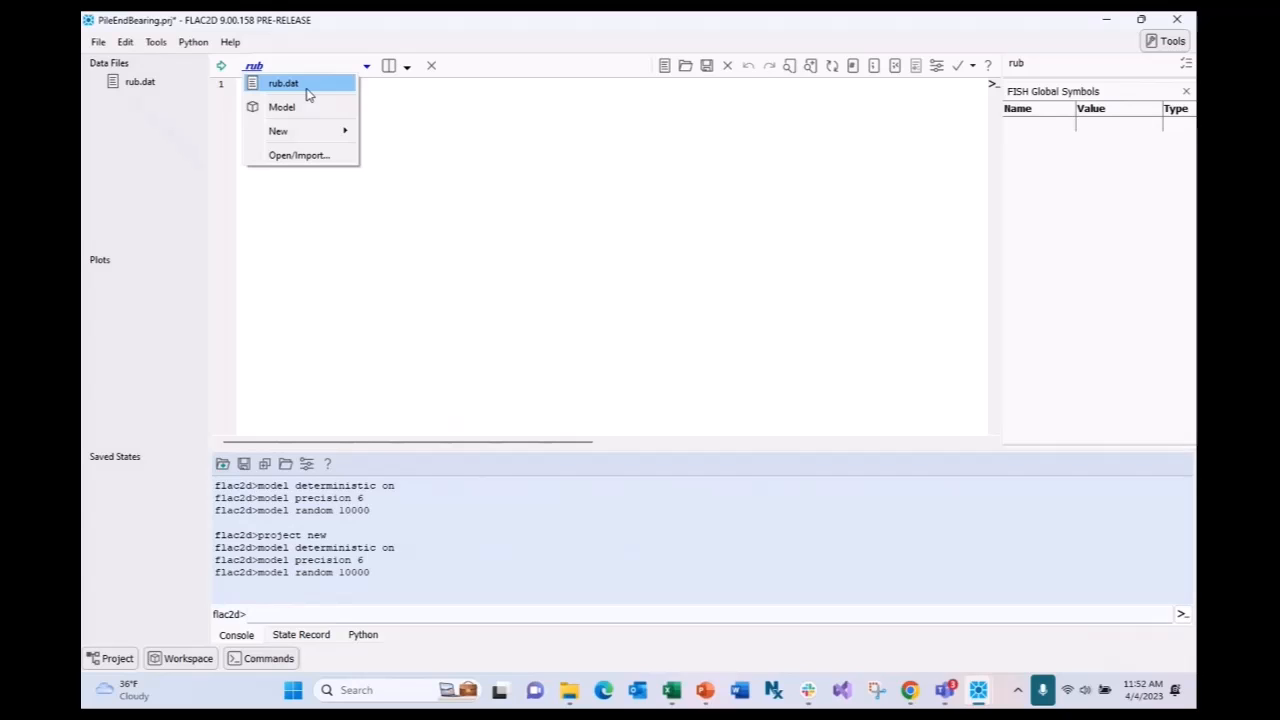
pyautogui.click(437, 101)
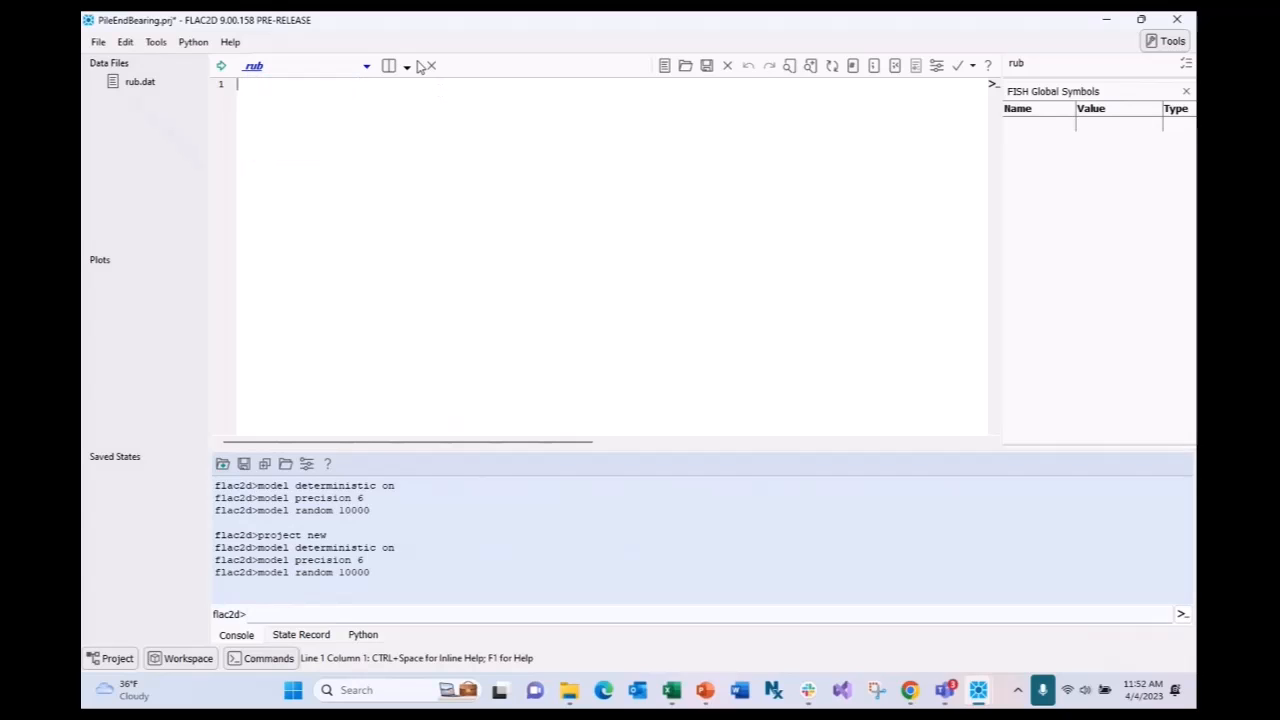
pyautogui.click(432, 66)
pyautogui.rightClick(148, 82)
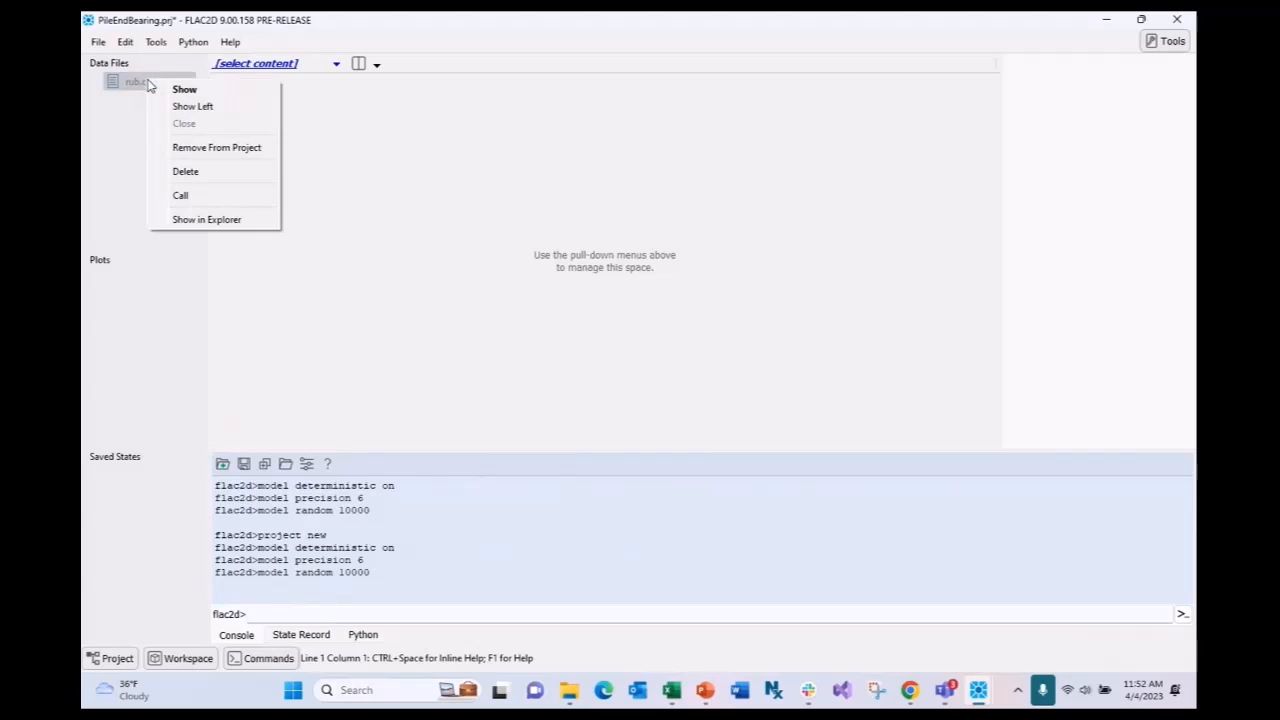
pyautogui.click(205, 171)
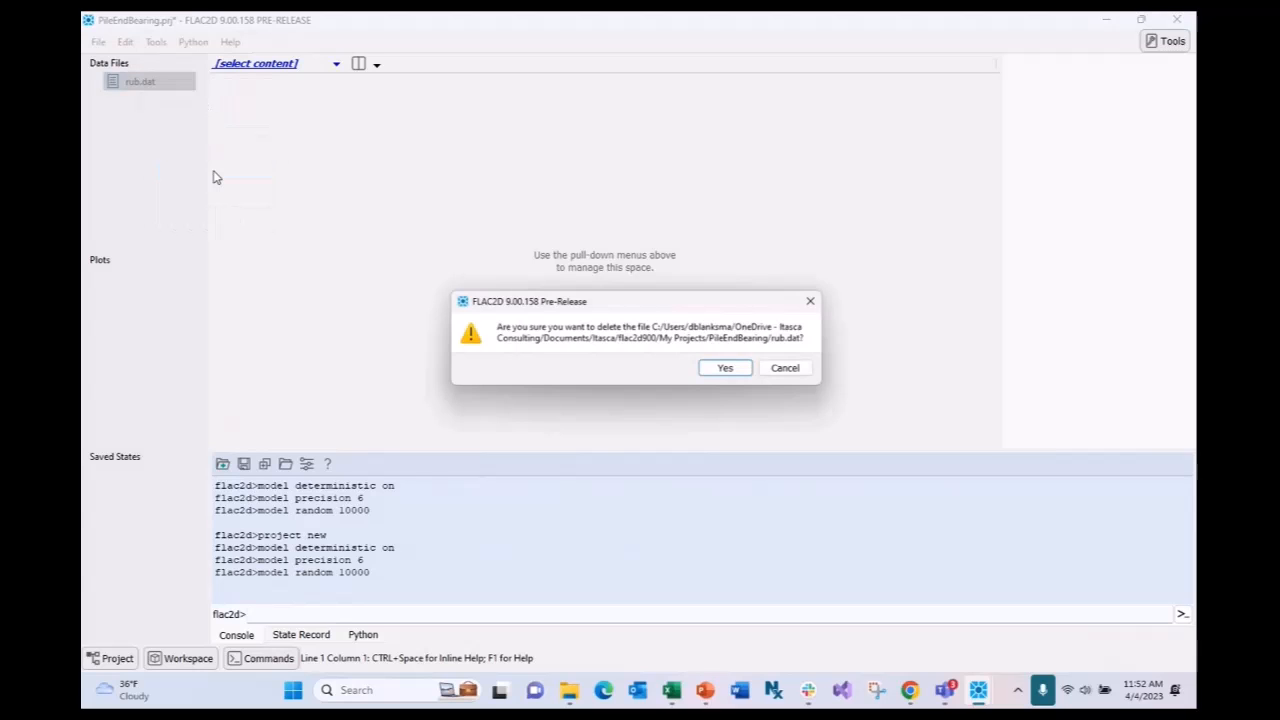
pyautogui.click(730, 368)
# - Create a new empty data file named run.dat
pyautogui.click(335, 64)
pyautogui.moveTo(318, 103)
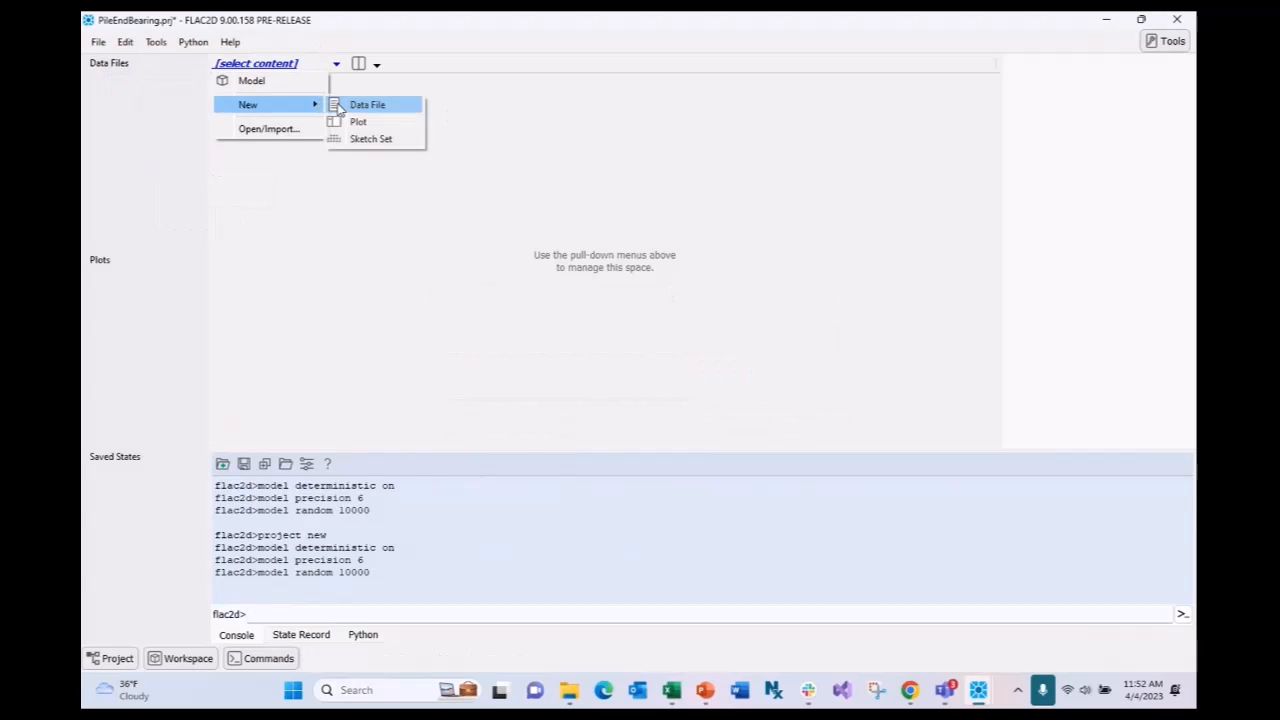
pyautogui.click(372, 104)
pyautogui.write('run')
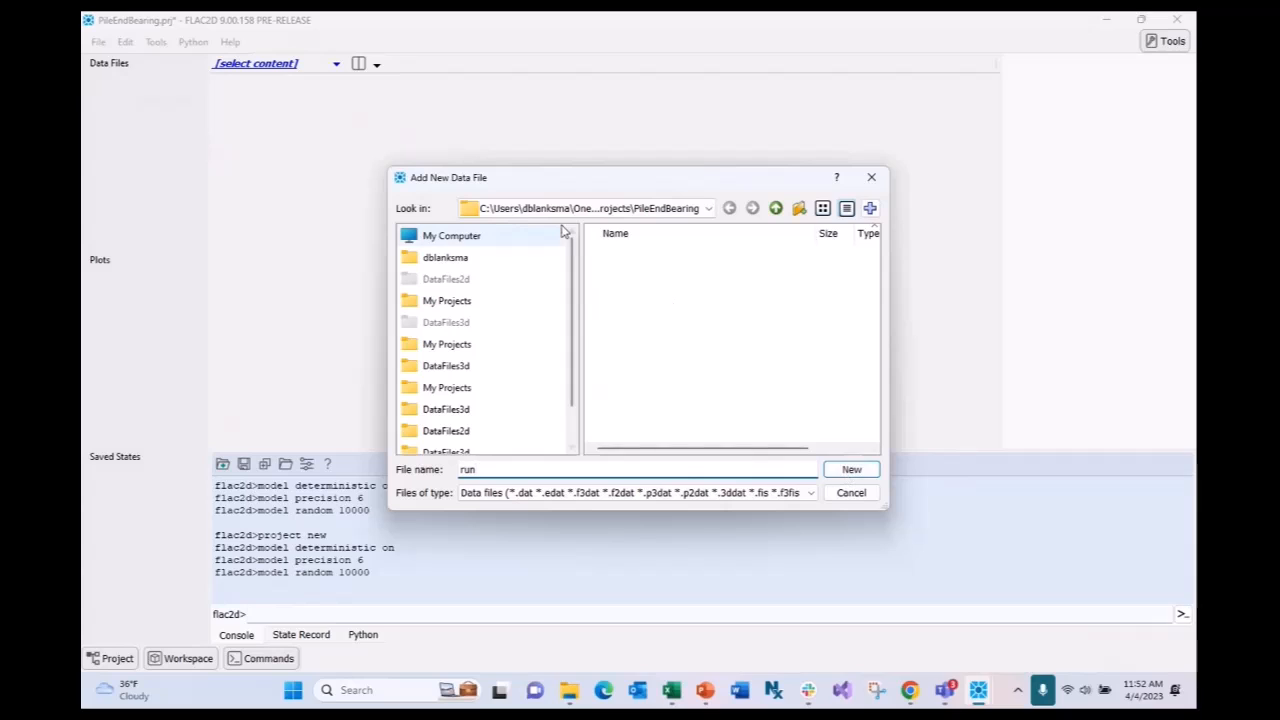
pyautogui.click(851, 470)
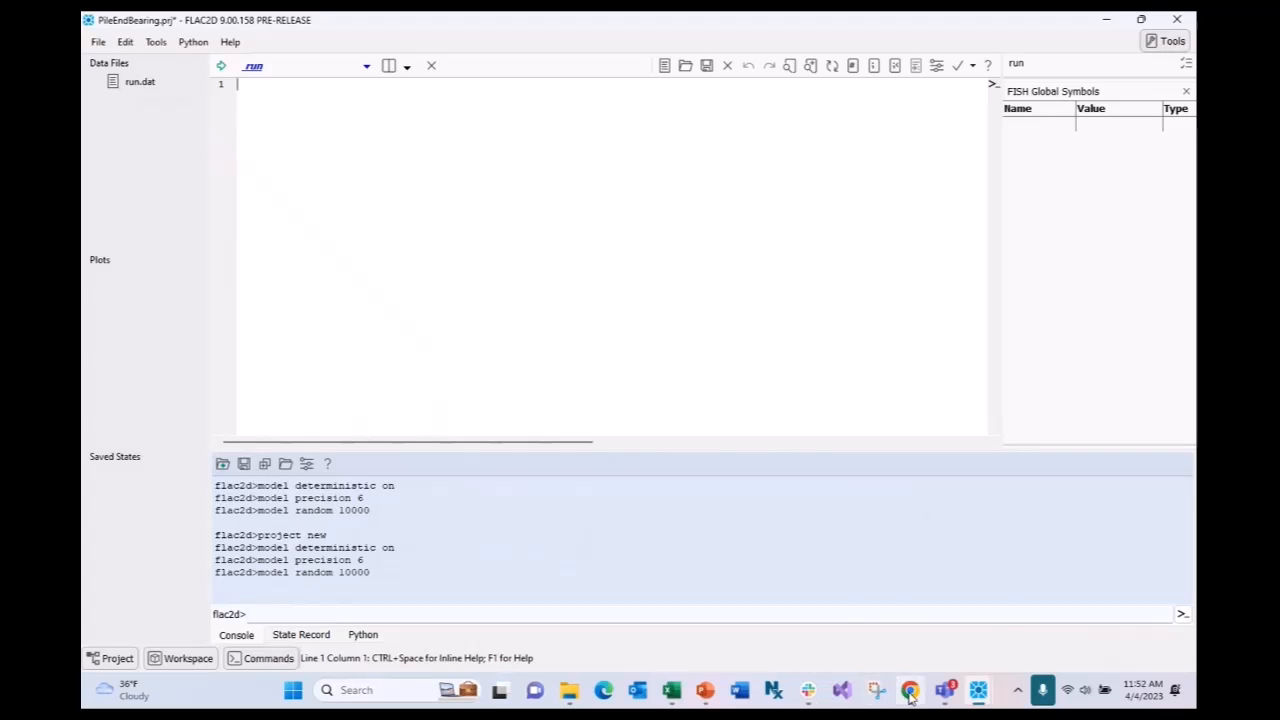
# - Copy the EndBearing.dat code through the 'model solve' line and return to the PileEndBearing window
pyautogui.click(905, 560)
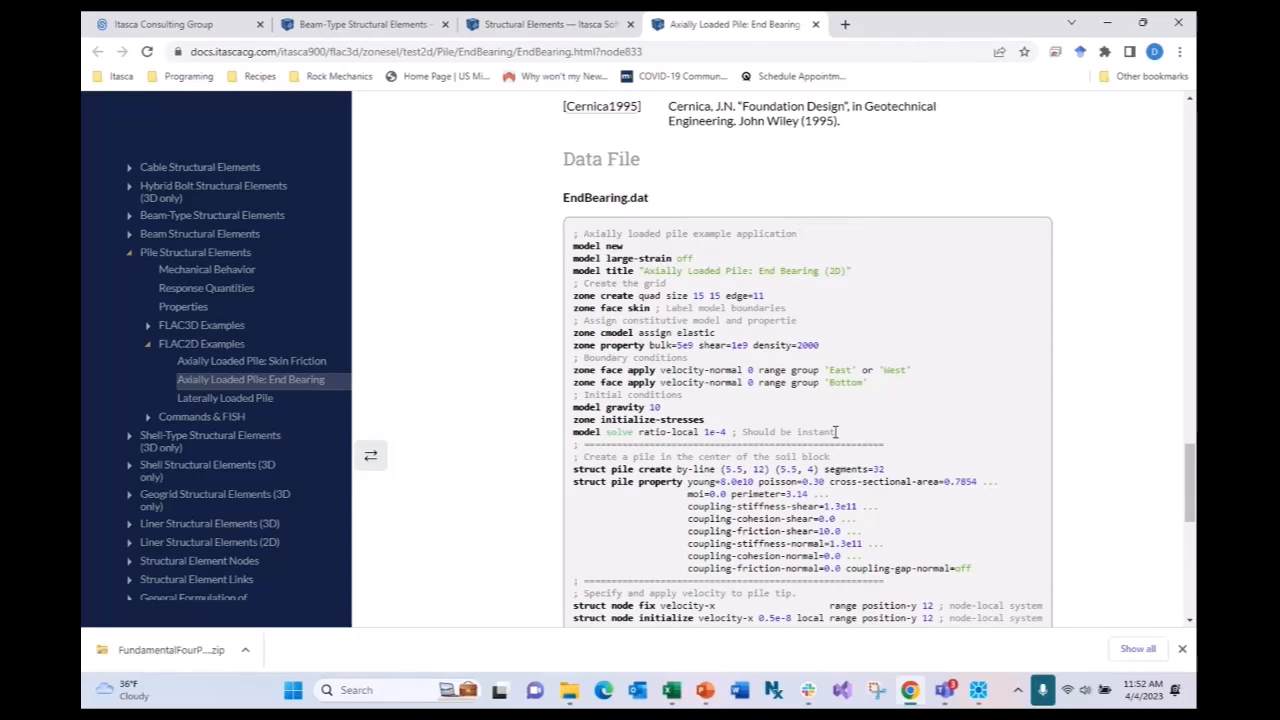
pyautogui.moveTo(836, 432); pyautogui.dragTo(574, 234)
pyautogui.hotkey('ctrl', 'c')
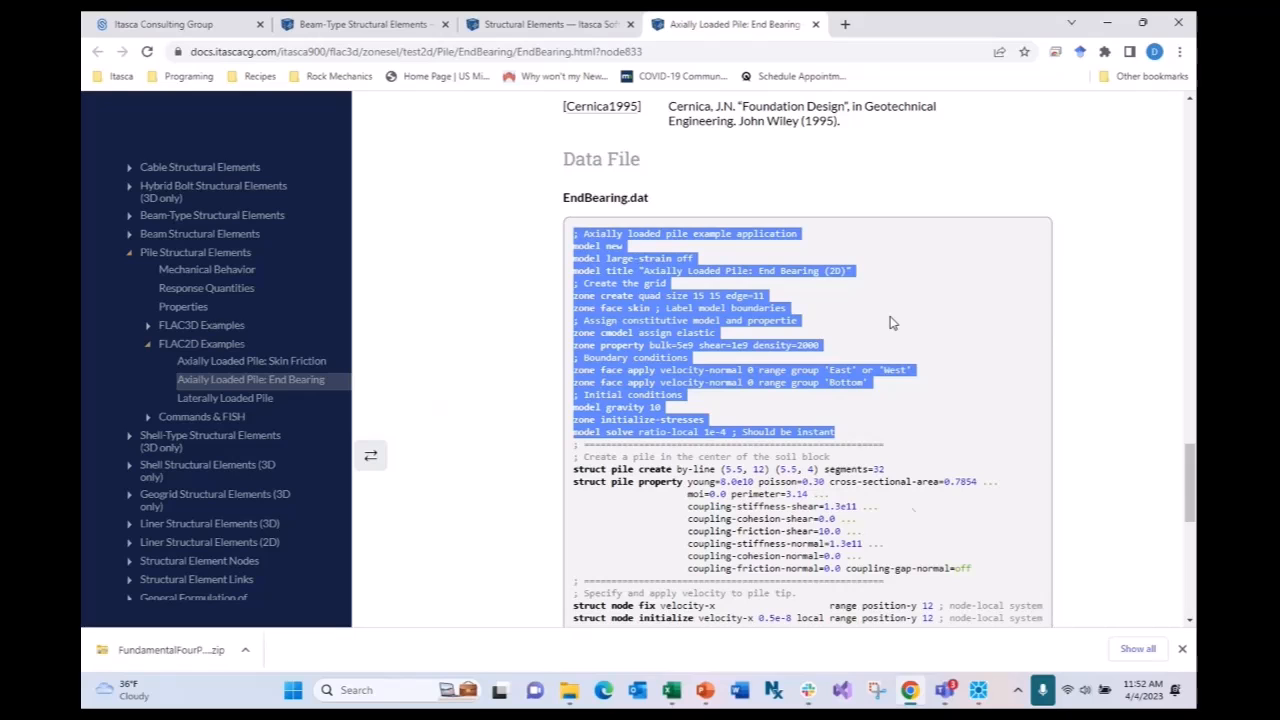
pyautogui.click(978, 690)
pyautogui.moveTo(958, 597)
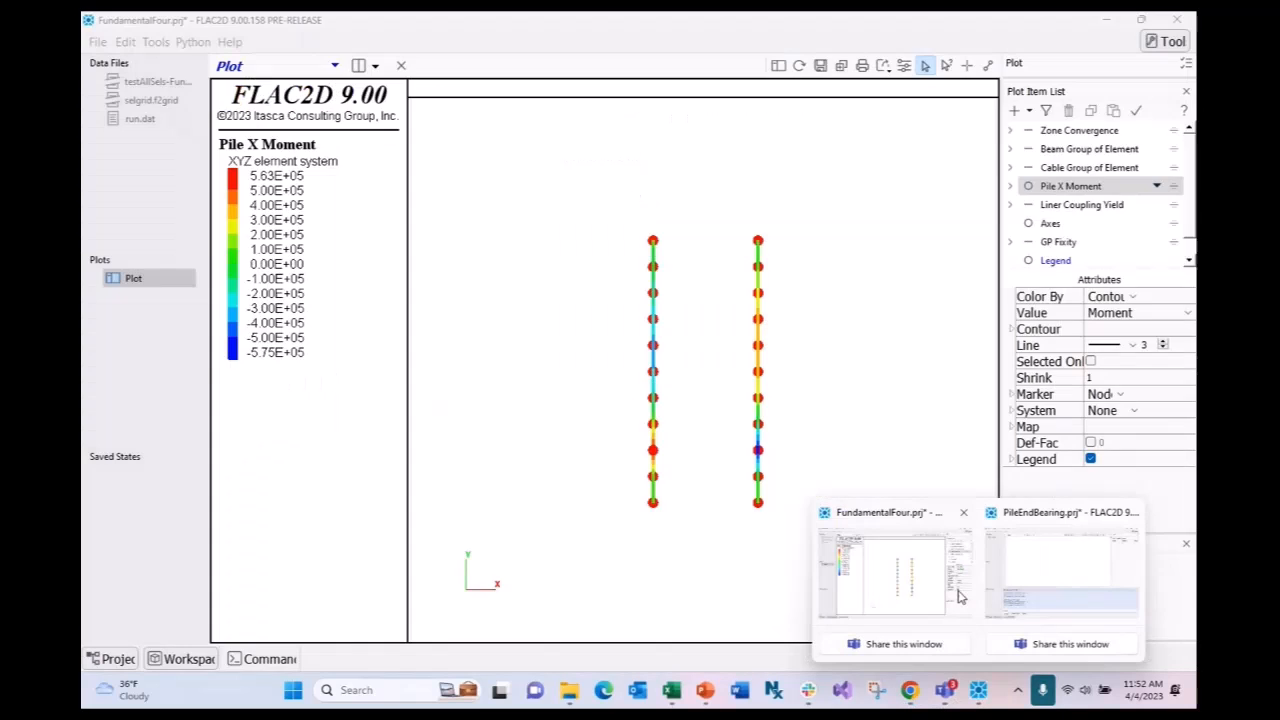
pyautogui.click(1061, 570)
# - Paste the example script into run.dat, review its grid lines, and save the file
pyautogui.hotkey('ctrl', 'v')
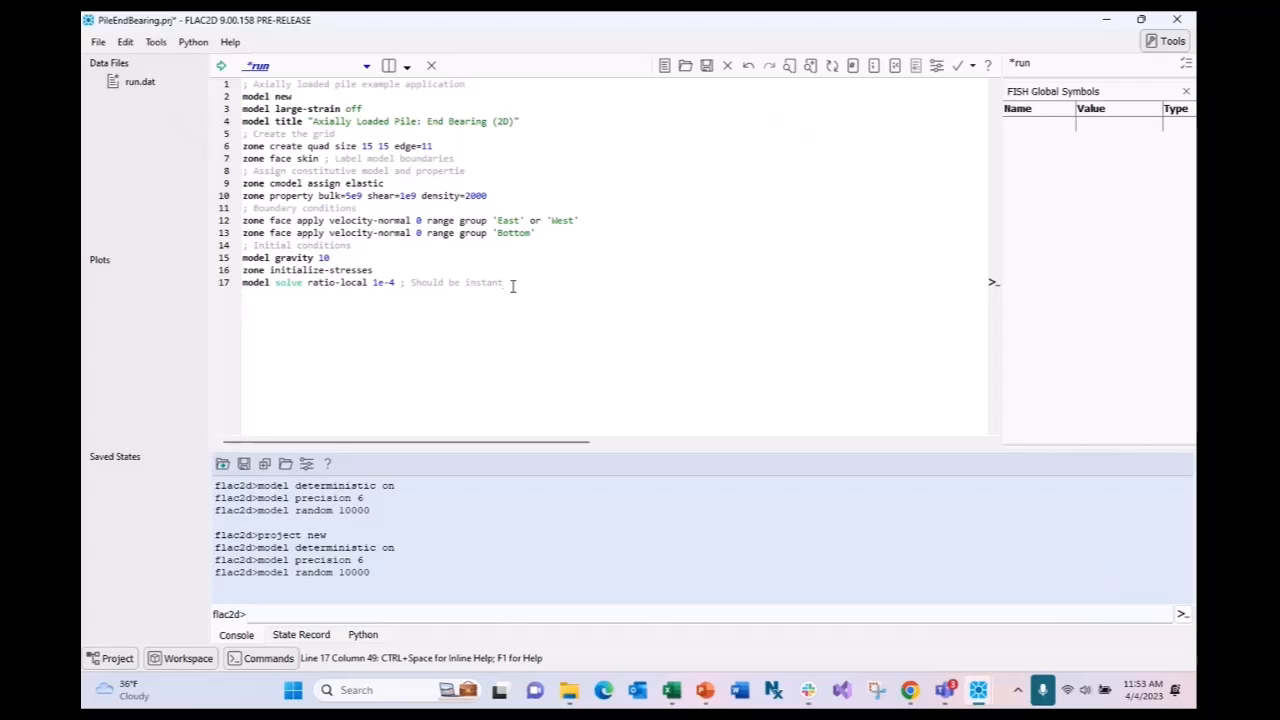
pyautogui.click(515, 121)
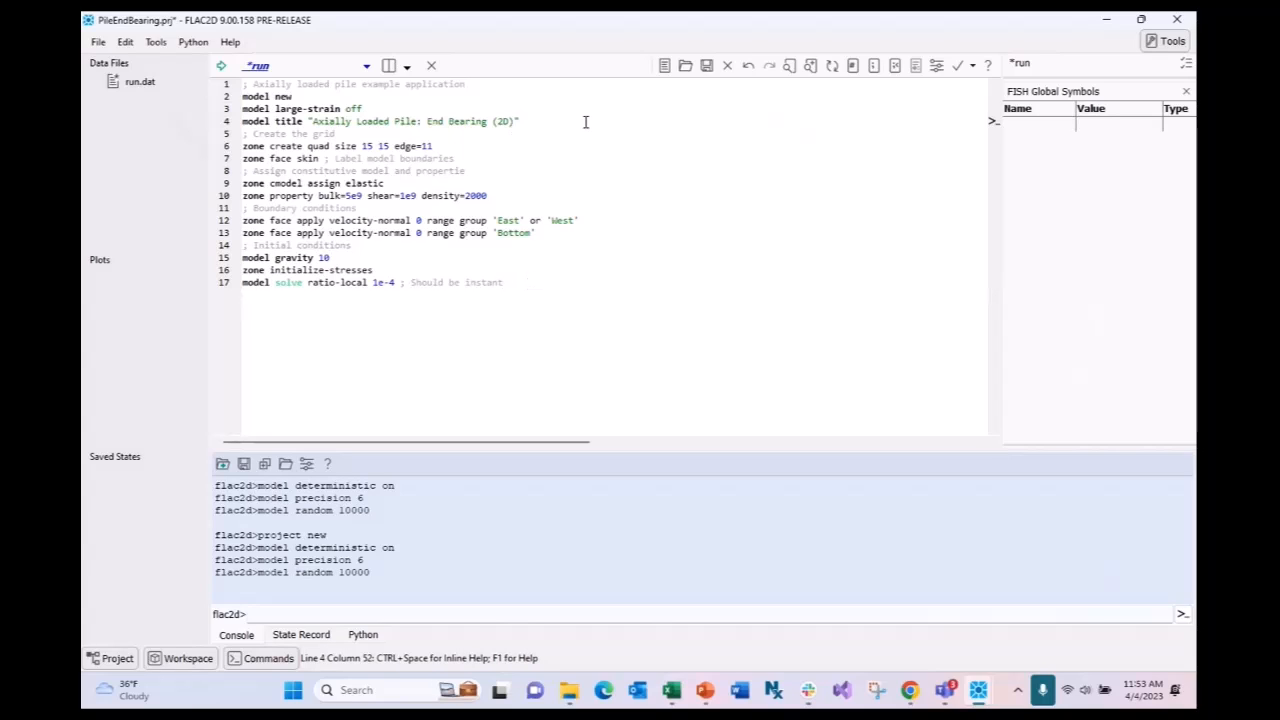
pyautogui.press('Up')
pyautogui.press('Up')
pyautogui.press('Down')
pyautogui.press('Down')
pyautogui.moveTo(428, 106); pyautogui.dragTo(242, 108)
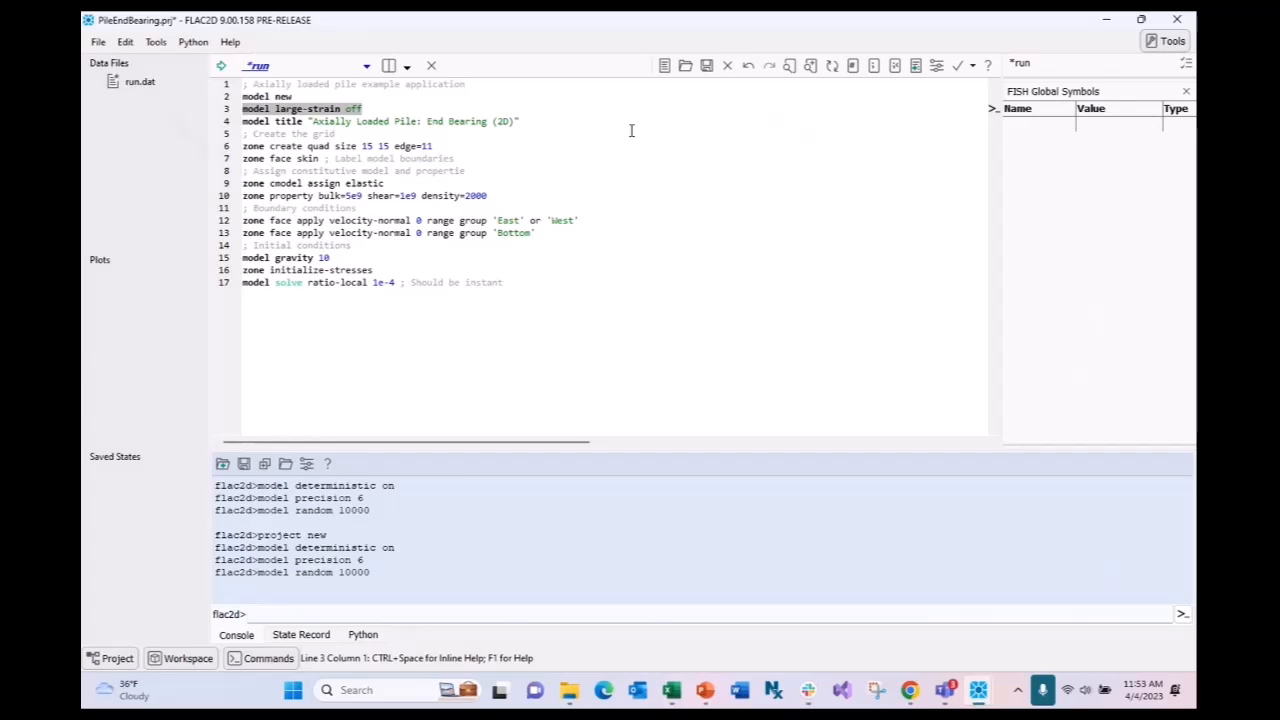
pyautogui.click(540, 133)
pyautogui.click(521, 143)
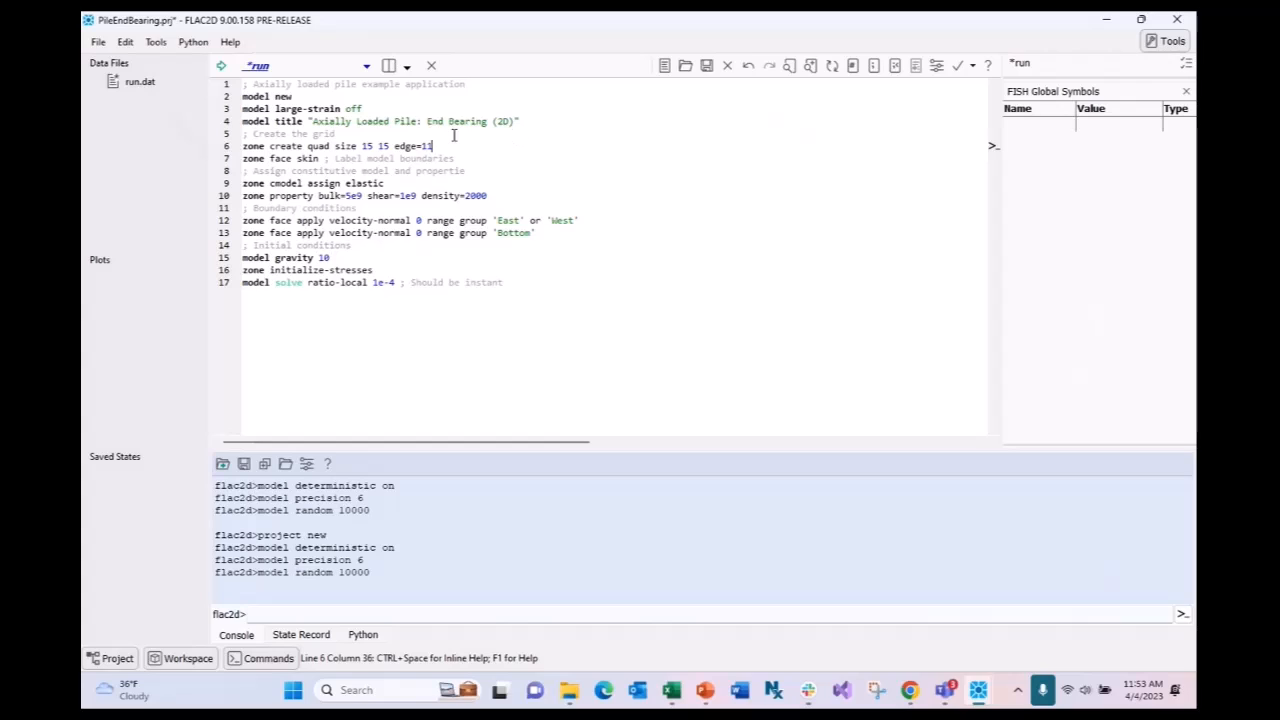
pyautogui.hotkey('shift', 'Home')
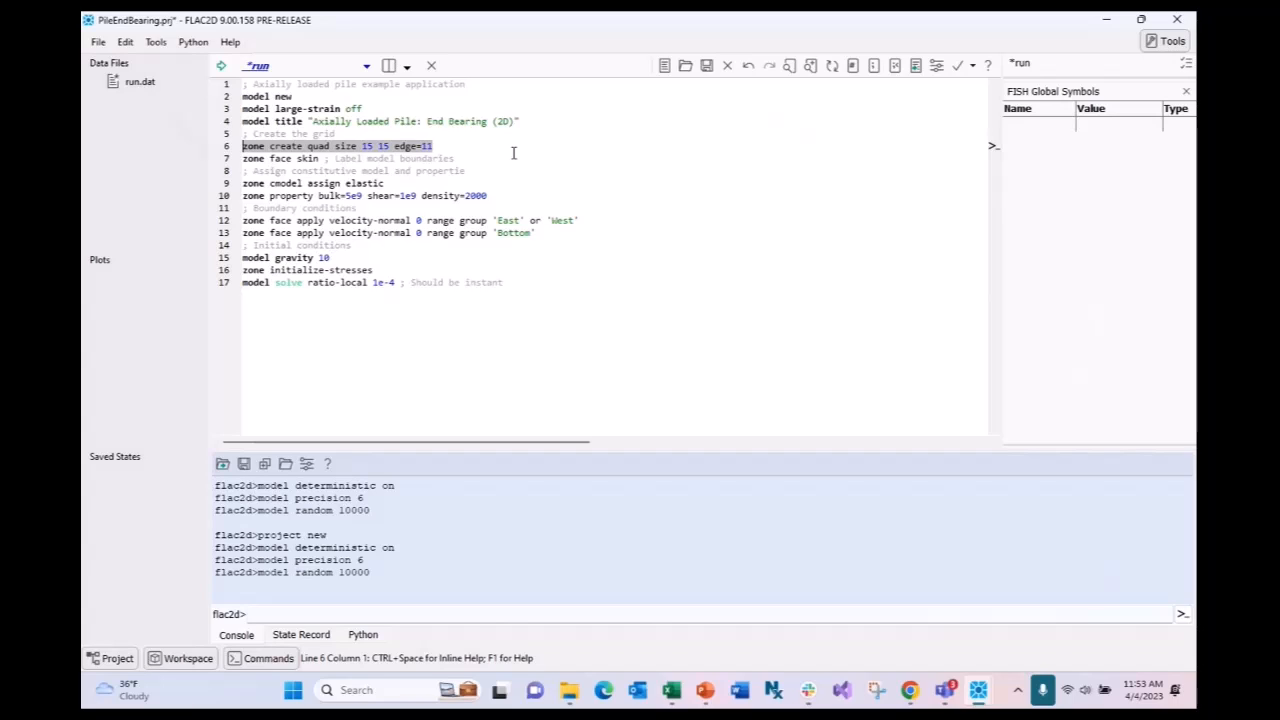
pyautogui.press('Down')
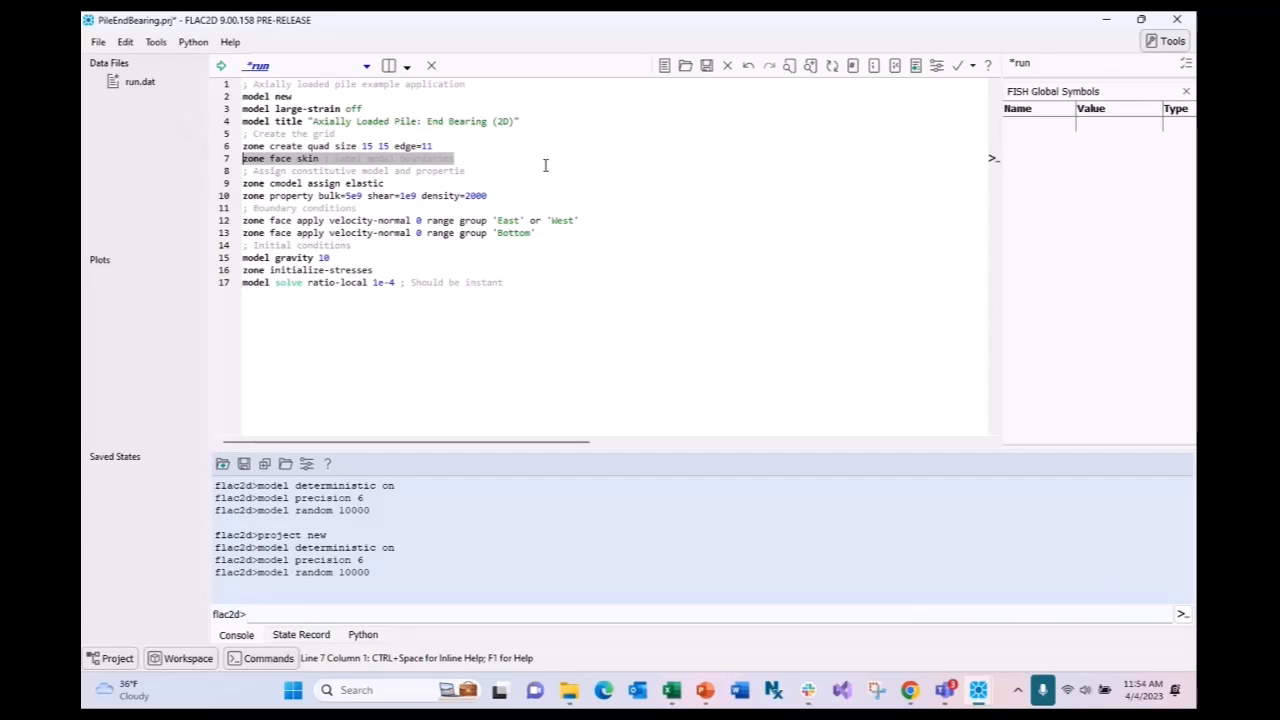
pyautogui.hotkey('ctrl', 's')
# - Execute lines 1–10 through the zone property line and display the Model view's 15×15 grid
pyautogui.click(510, 183)
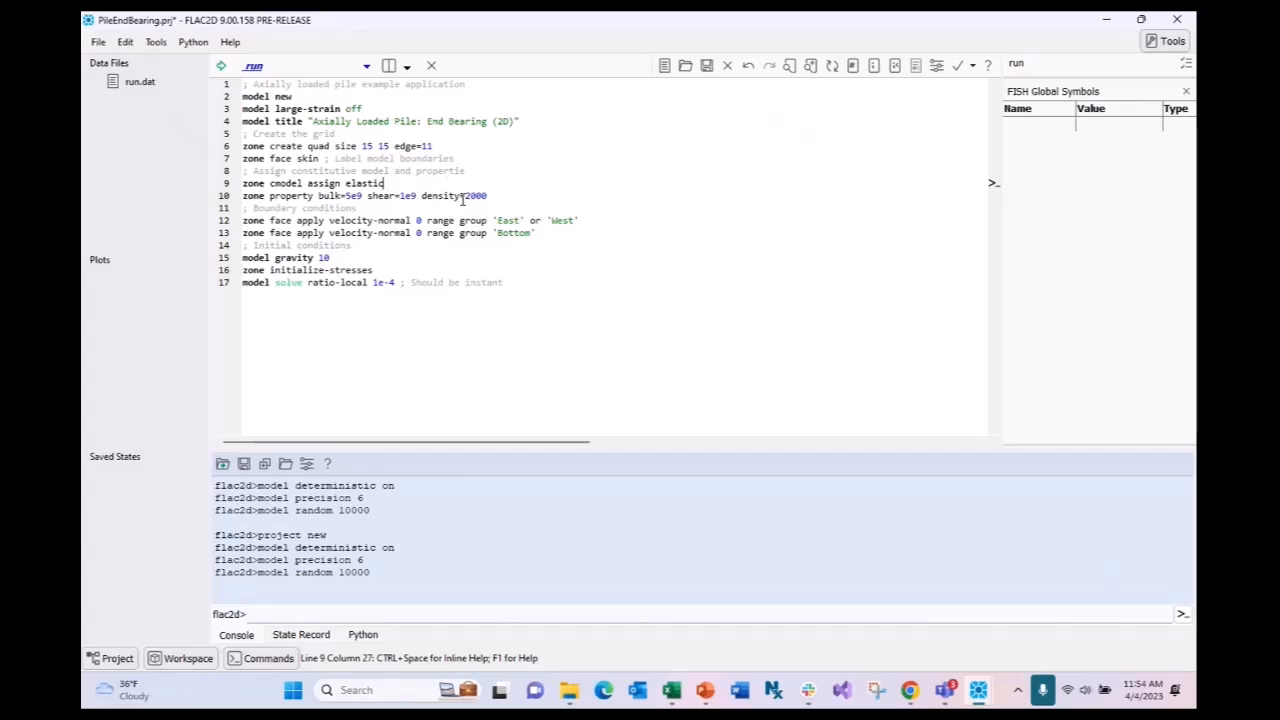
pyautogui.moveTo(488, 197); pyautogui.dragTo(242, 84)
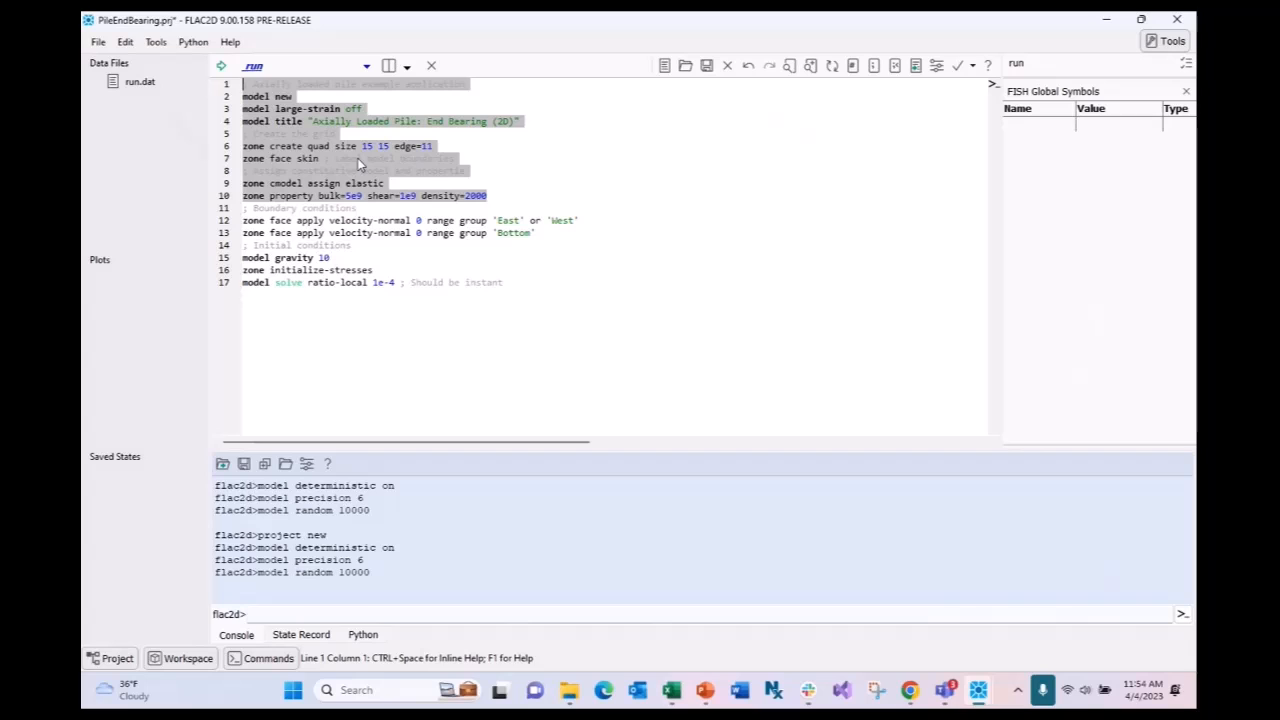
pyautogui.hotkey('ctrl', 'shift', 'e')
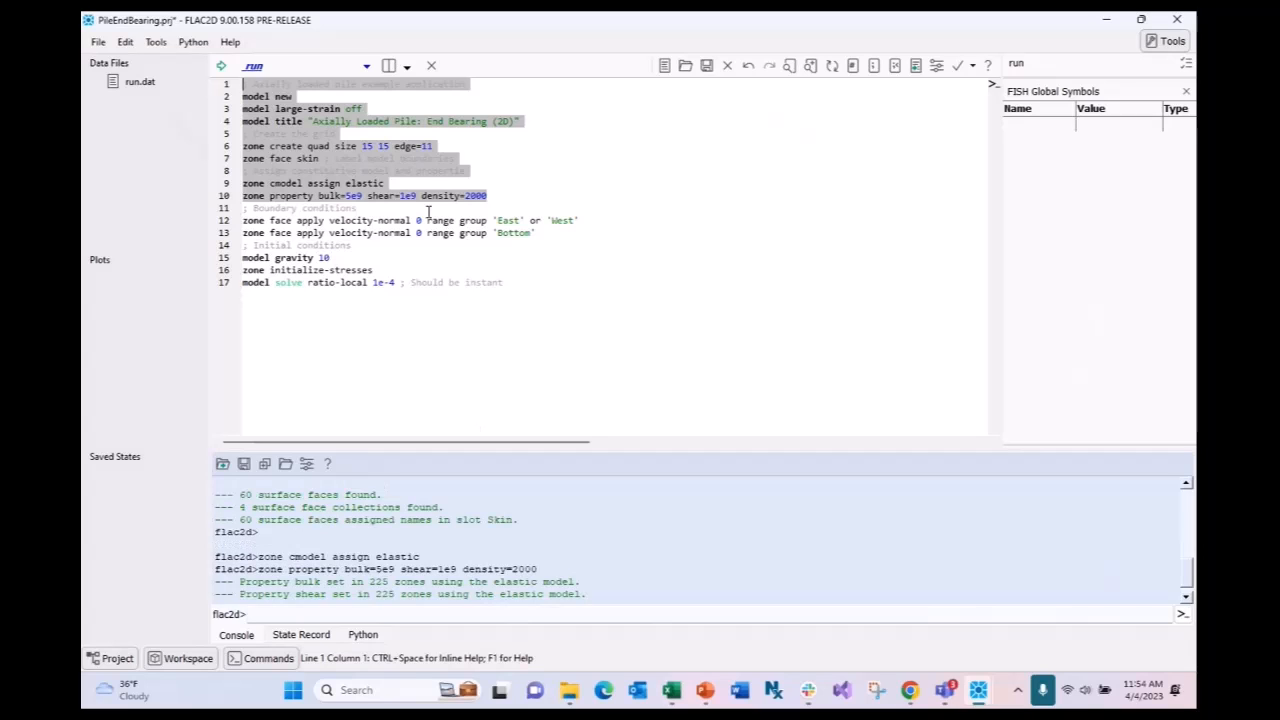
pyautogui.click(366, 66)
pyautogui.click(345, 104)
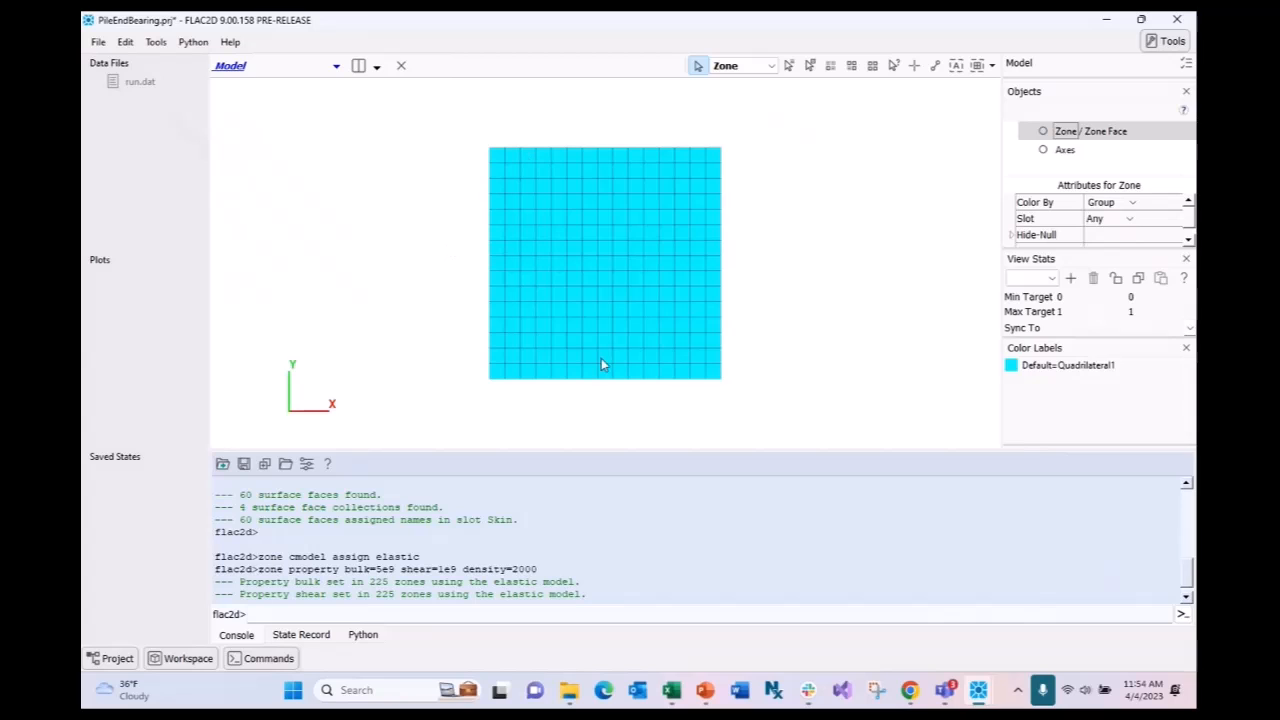
# - Inspect the grid's East, West, Bottom and Top zone face groups in Model view, then reopen run.dat
pyautogui.doubleClick(140, 81)
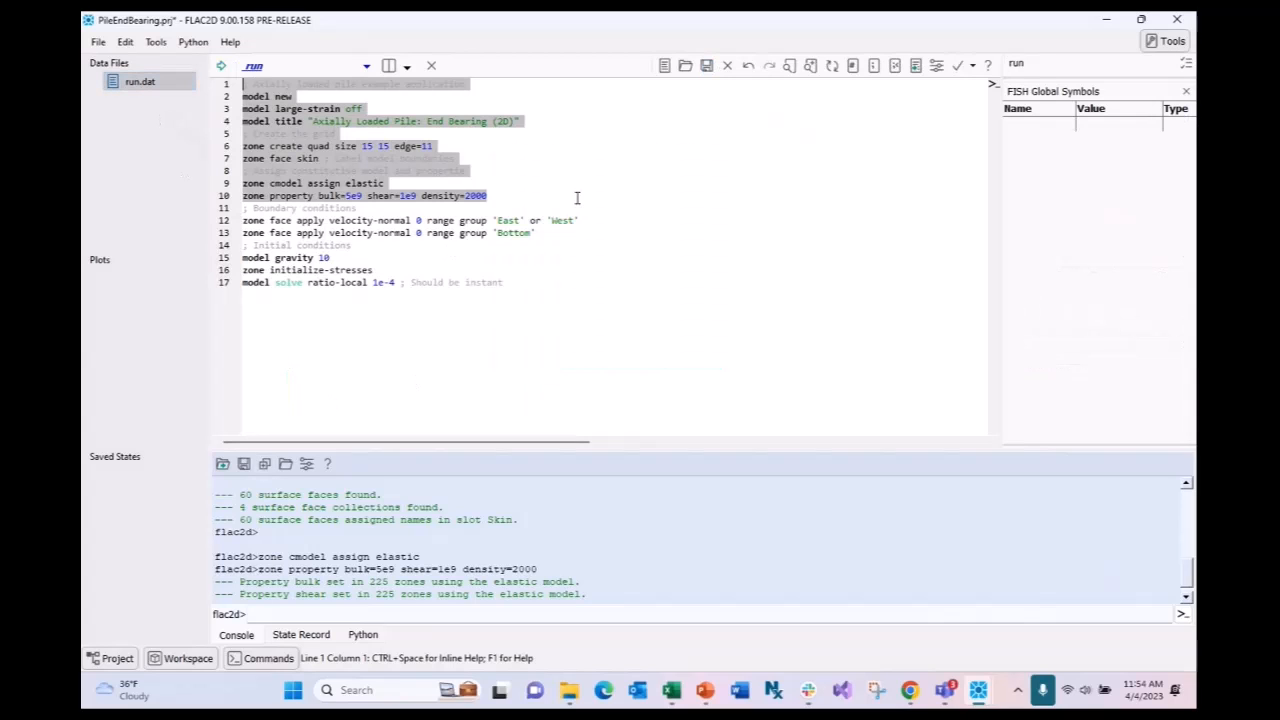
pyautogui.click(623, 293)
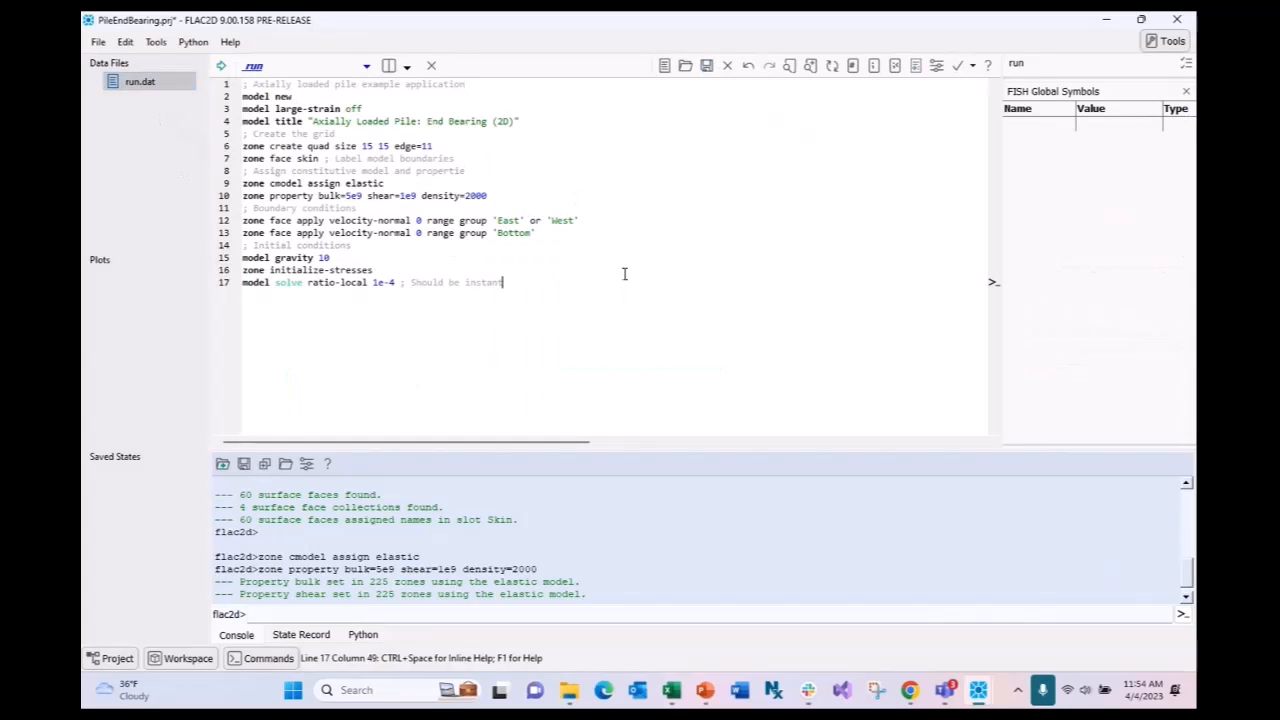
pyautogui.scroll(3, 620, 263)
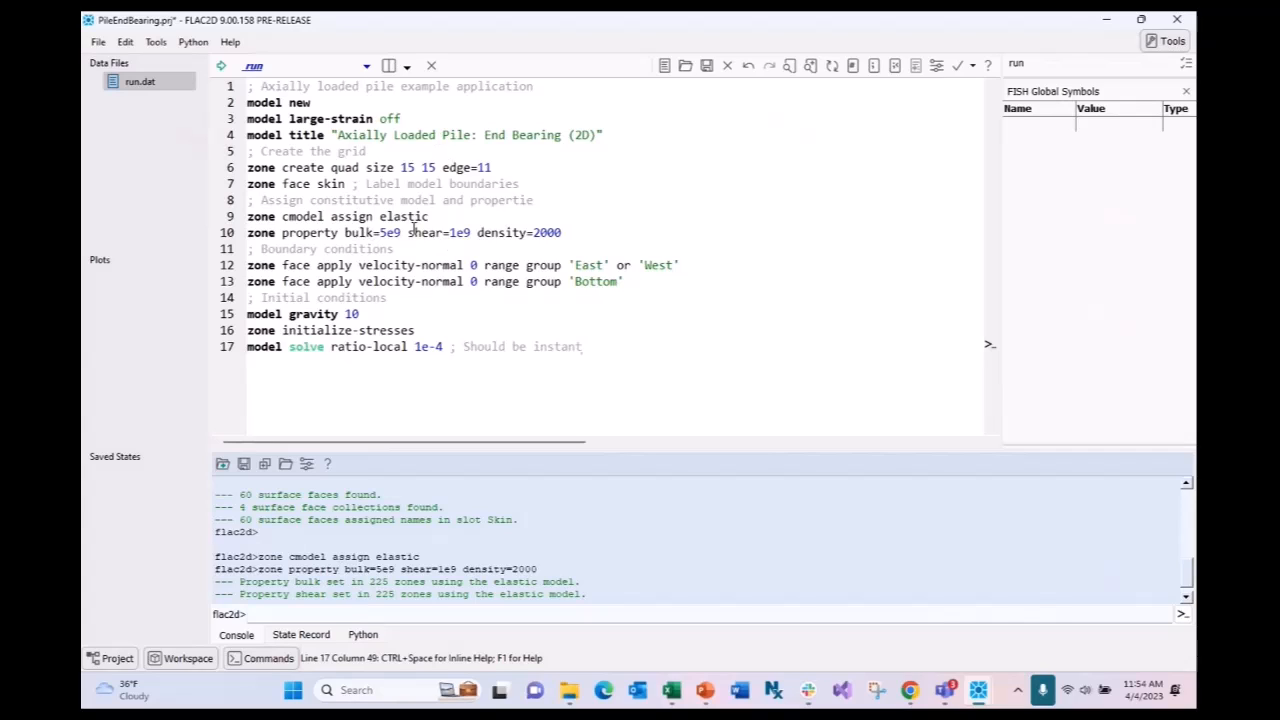
pyautogui.scroll(2, 359, 554)
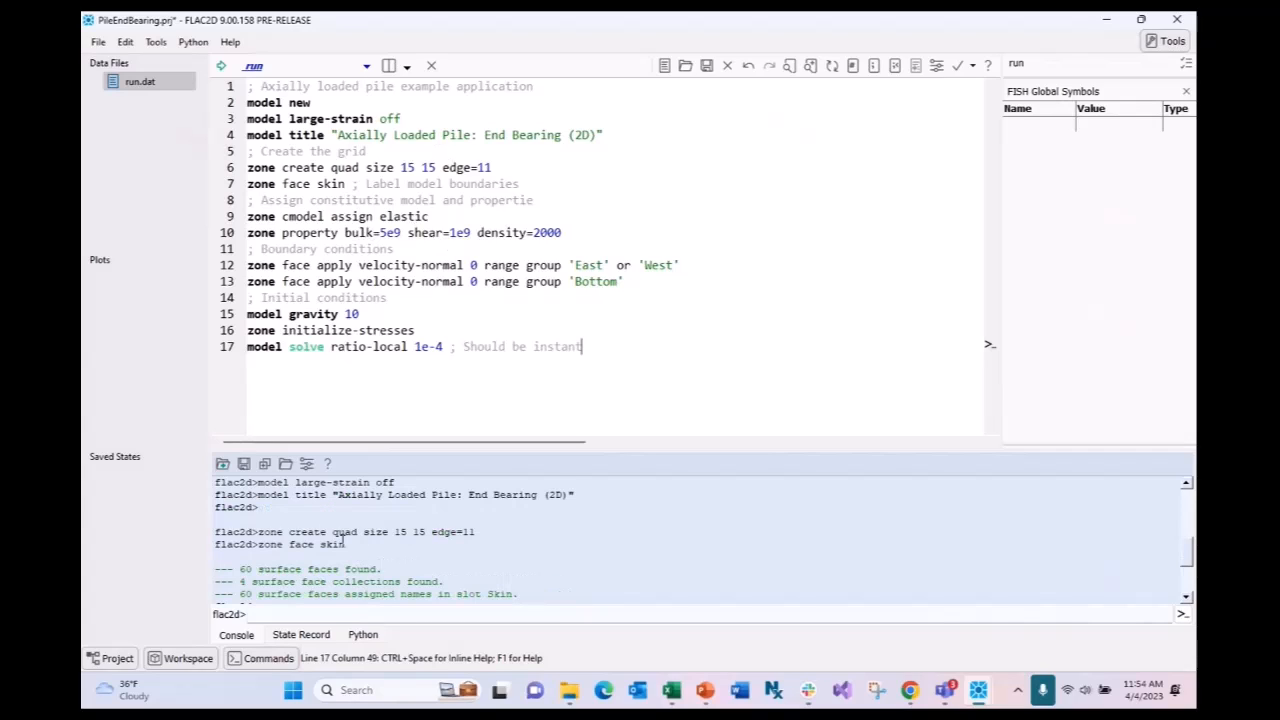
pyautogui.scroll(-2, 345, 540)
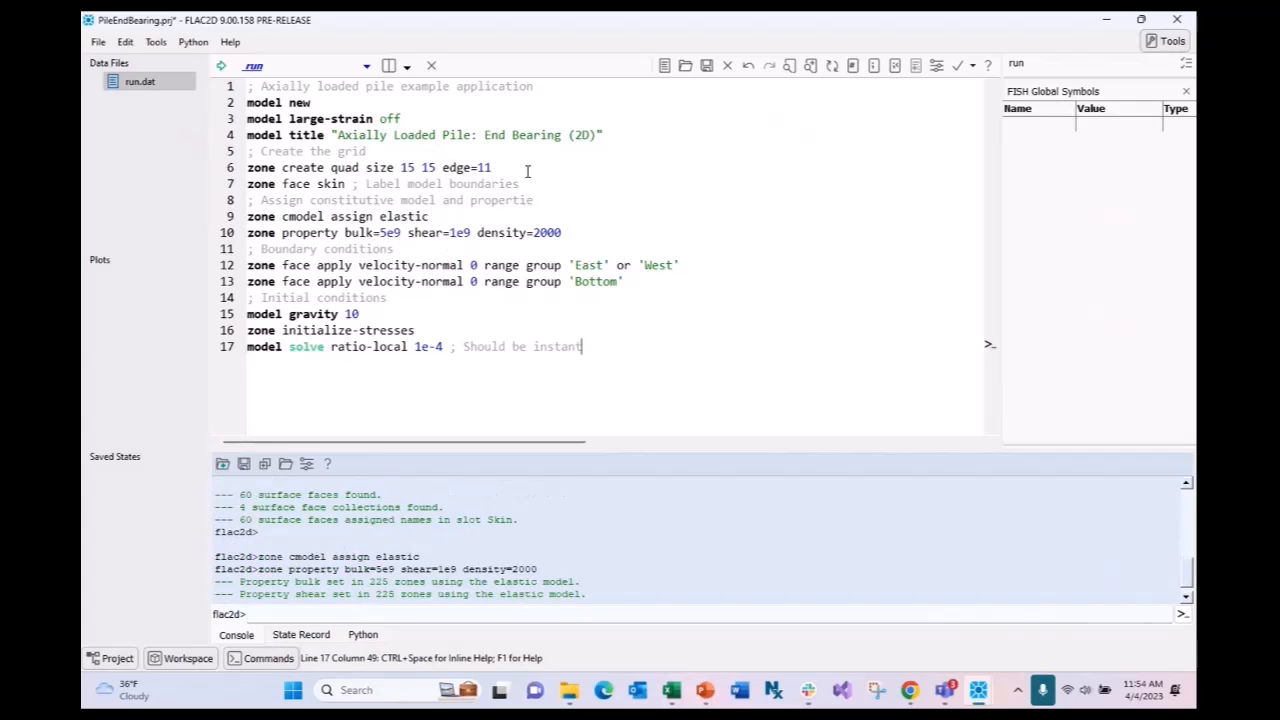
pyautogui.click(287, 70)
pyautogui.click(280, 106)
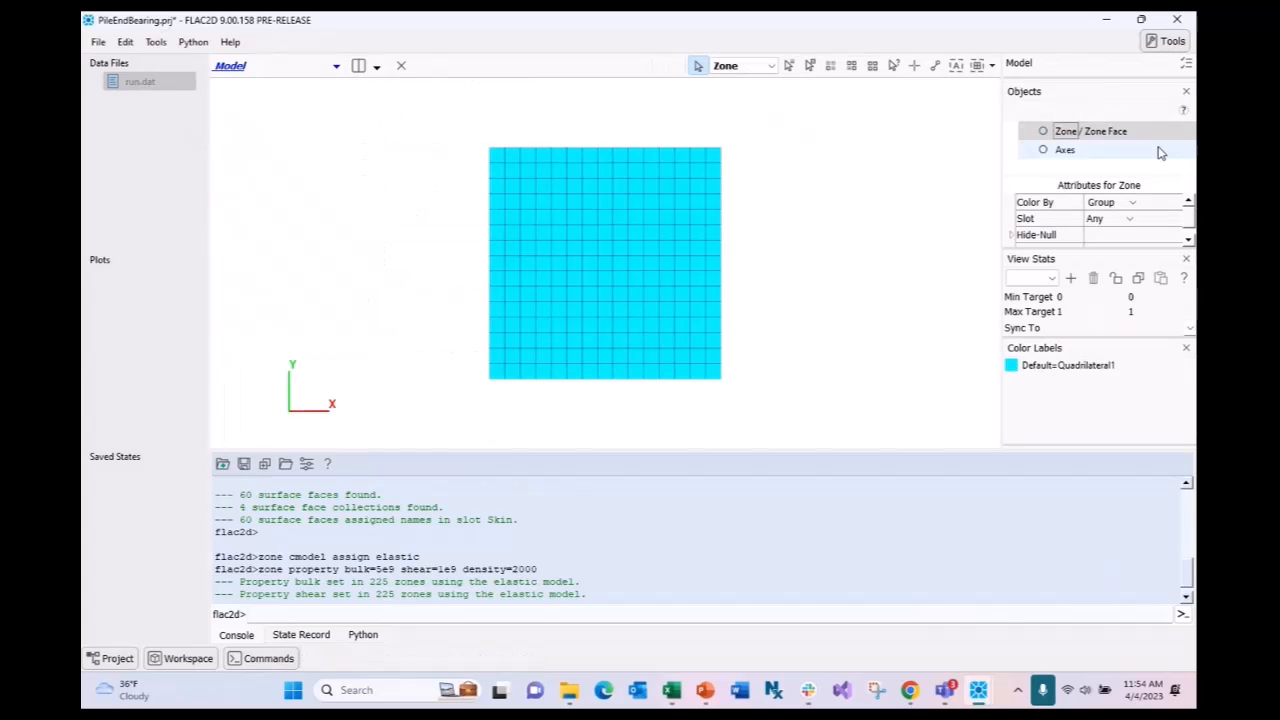
pyautogui.click(1100, 131)
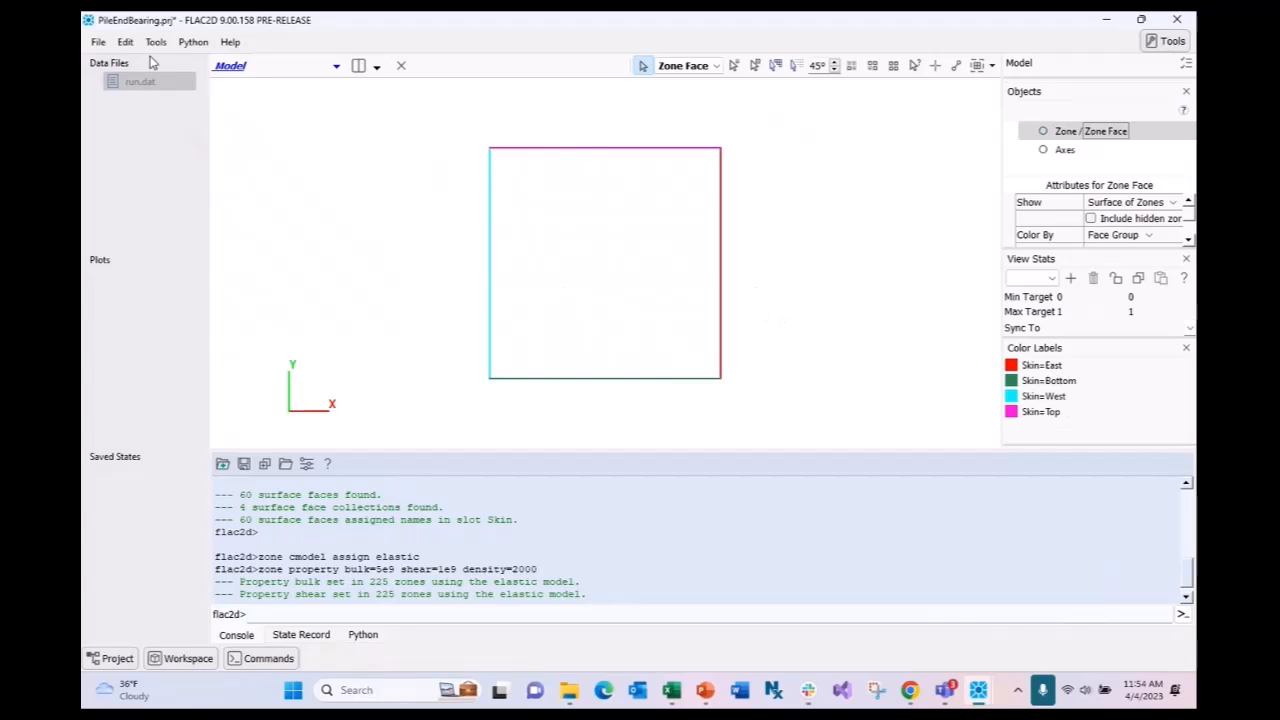
pyautogui.doubleClick(146, 83)
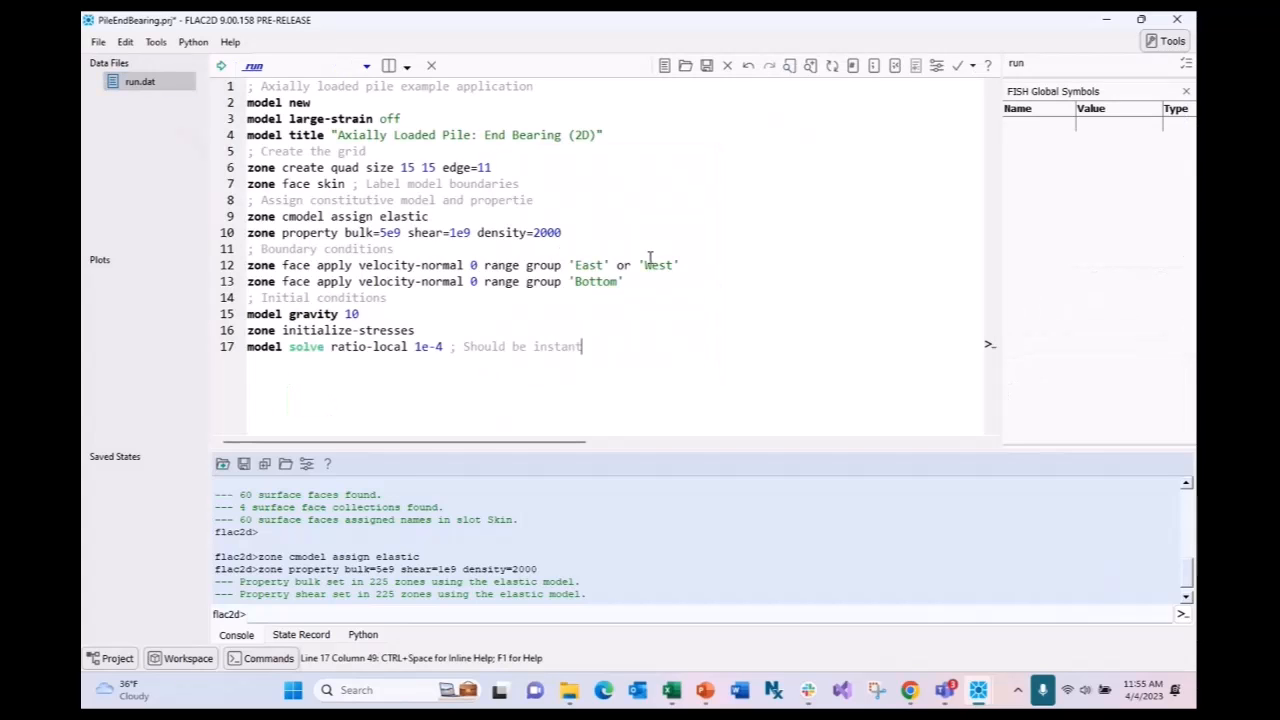
# - Execute lines 12–13, fixing normal velocity on 32 East/West and 16 Bottom gridpoints
pyautogui.moveTo(680, 266); pyautogui.dragTo(247, 266)
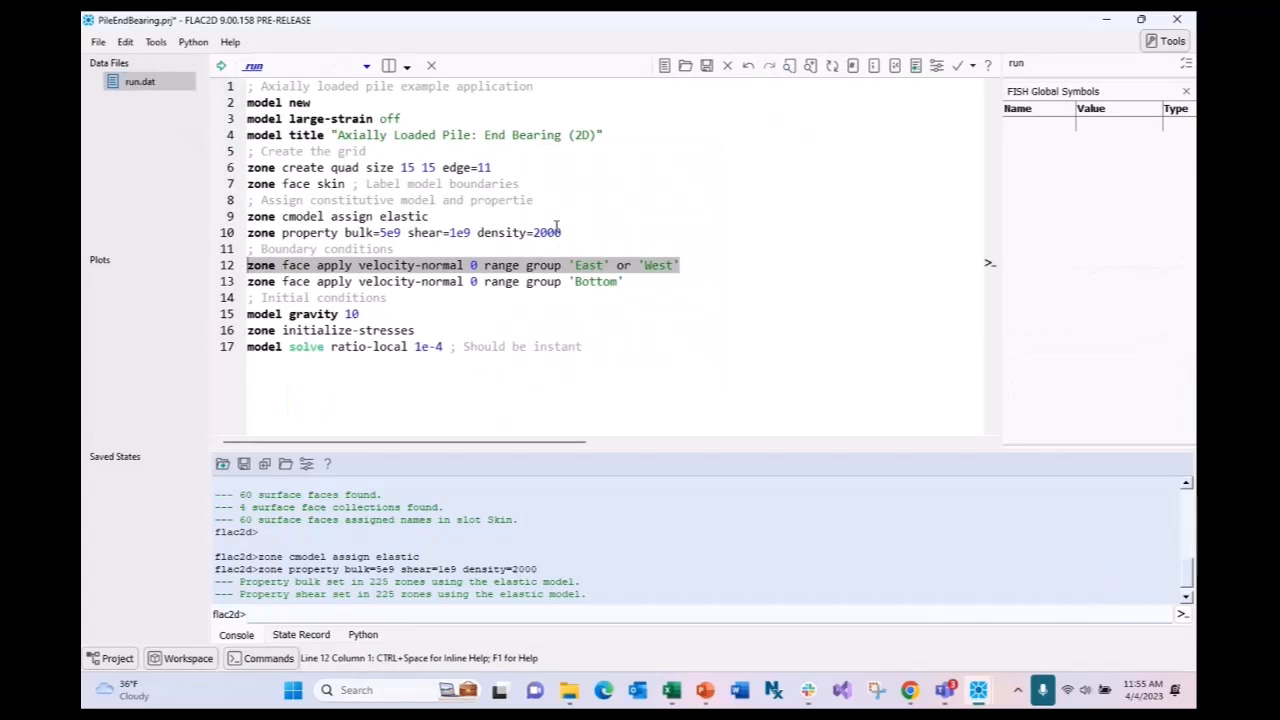
pyautogui.moveTo(624, 282); pyautogui.dragTo(247, 282)
pyautogui.moveTo(626, 282); pyautogui.dragTo(247, 266)
pyautogui.hotkey('ctrl', 'shift', 's')
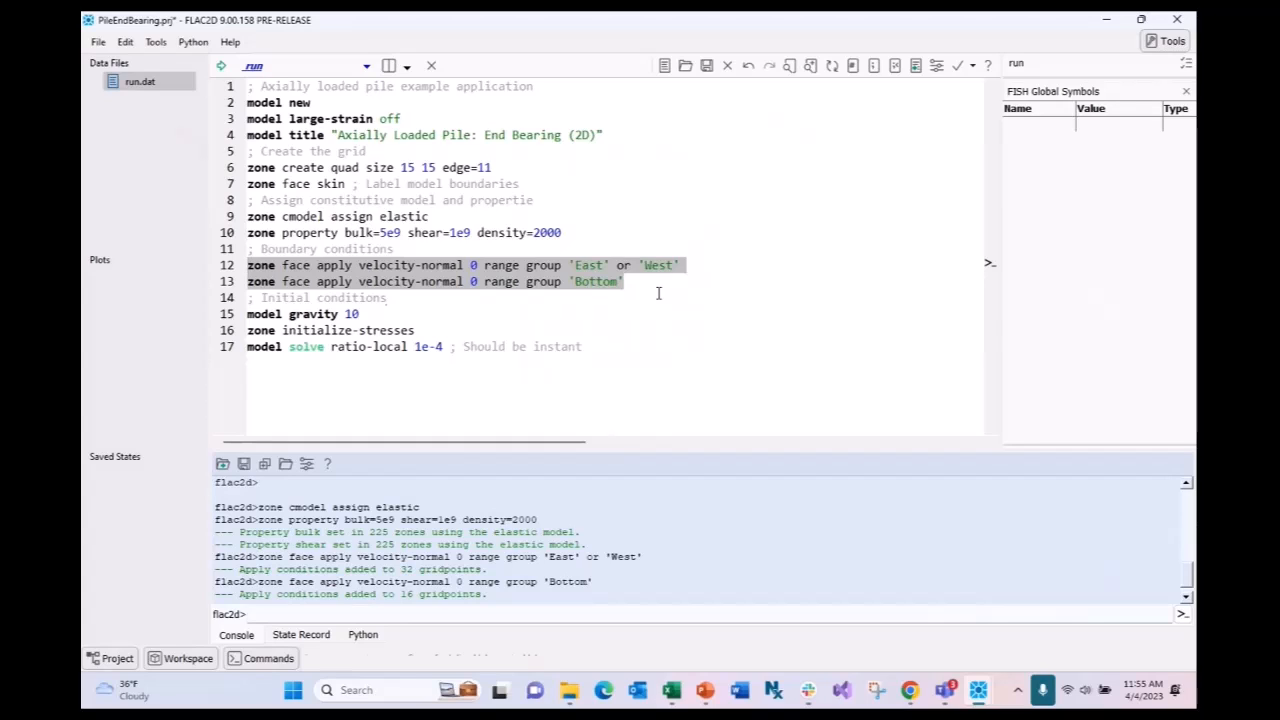
pyautogui.click(616, 302)
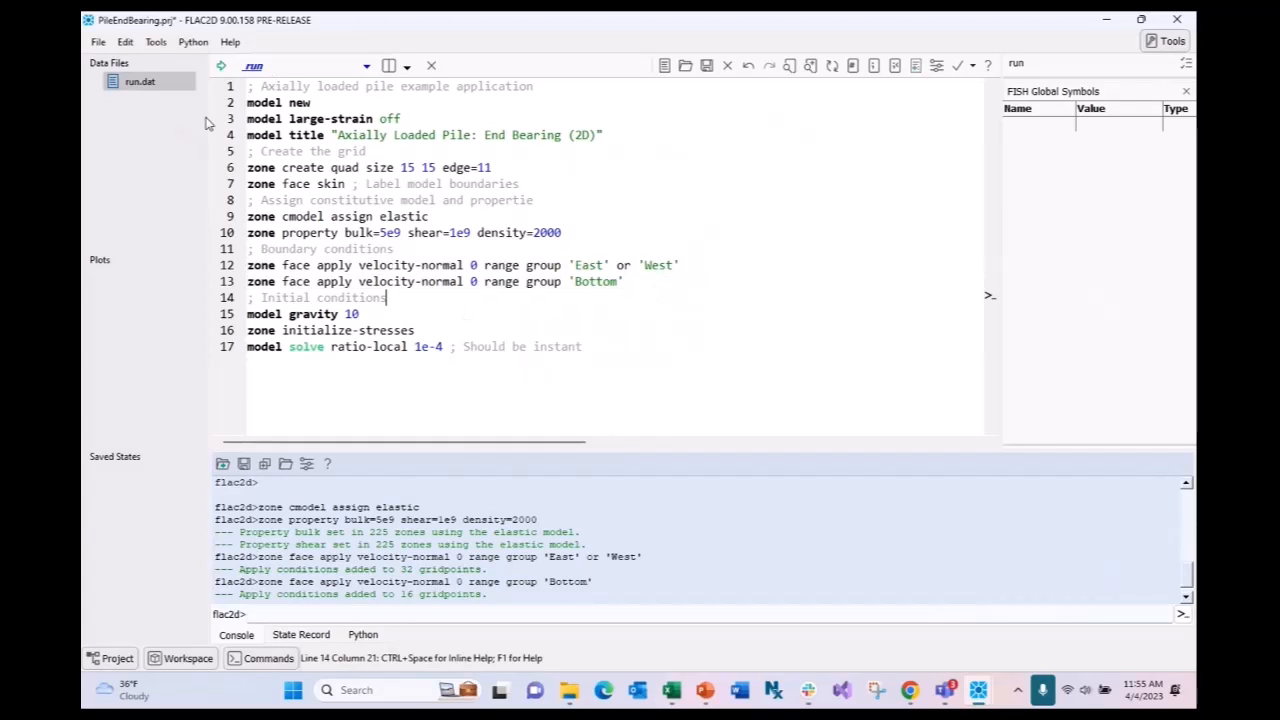
# - Create a plot named Plot01 and add a Zone item showing the 15×15 grid
pyautogui.click(366, 67)
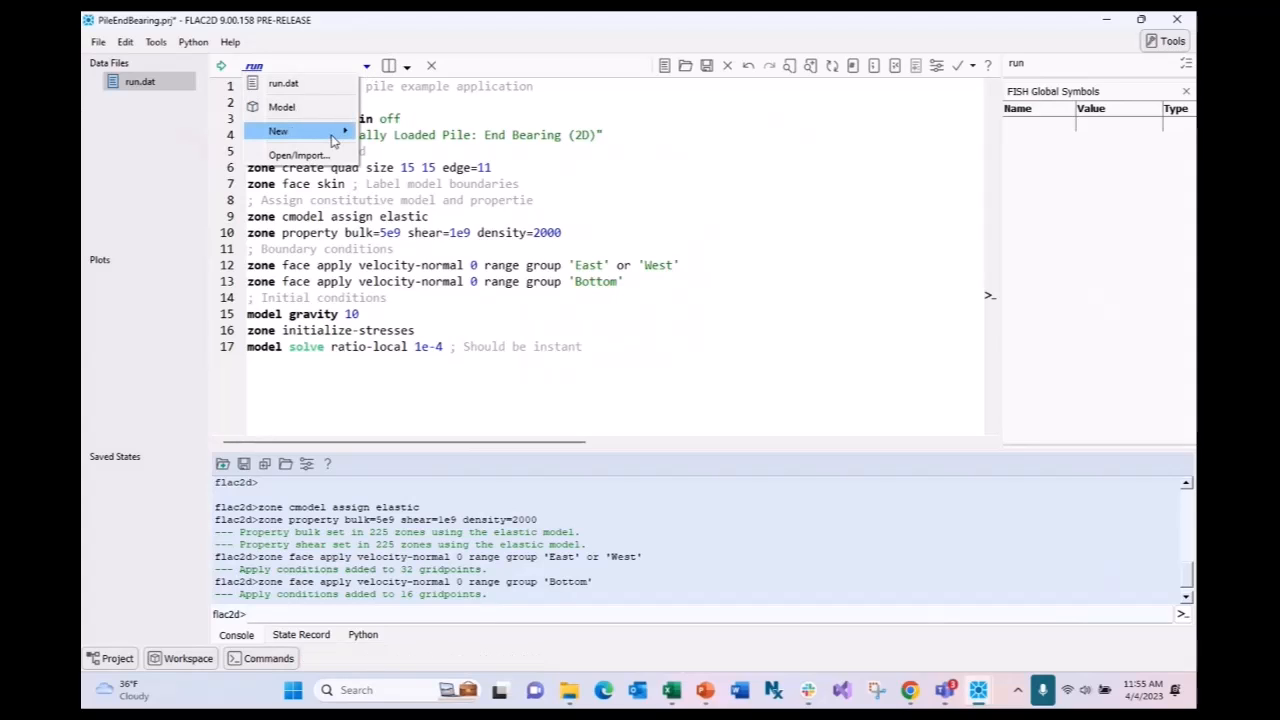
pyautogui.moveTo(300, 131)
pyautogui.click(409, 150)
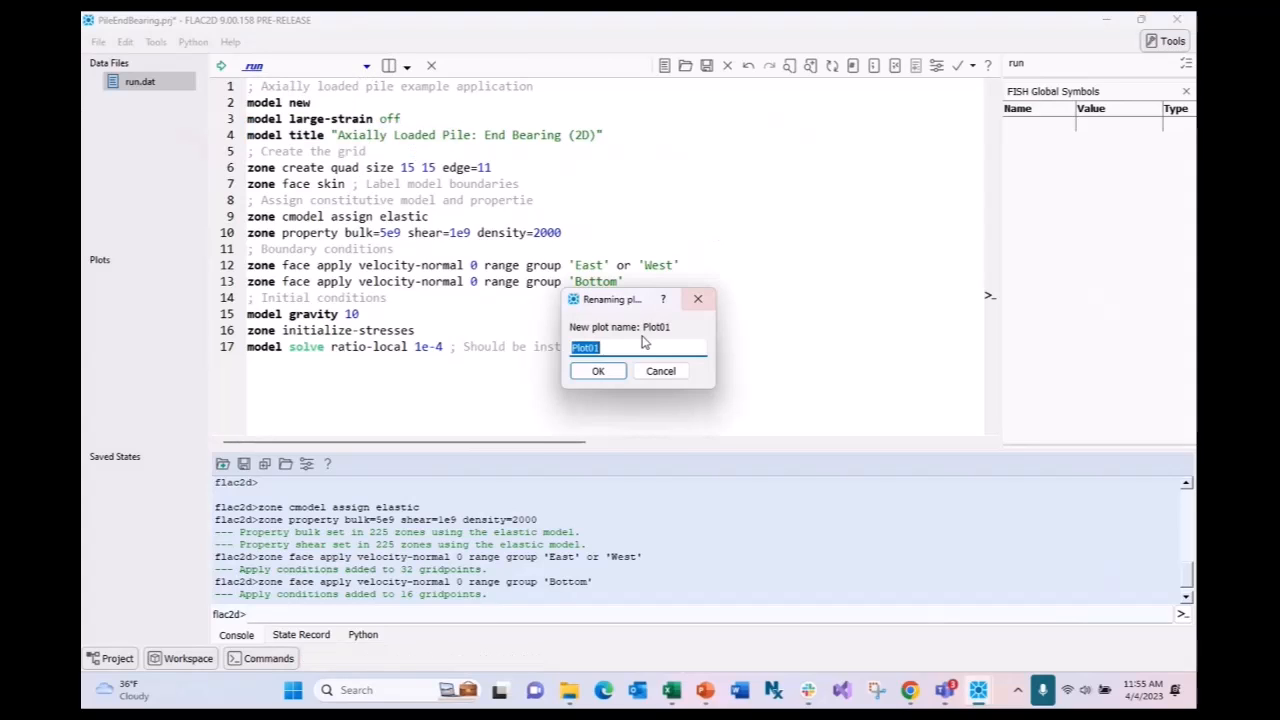
pyautogui.click(597, 369)
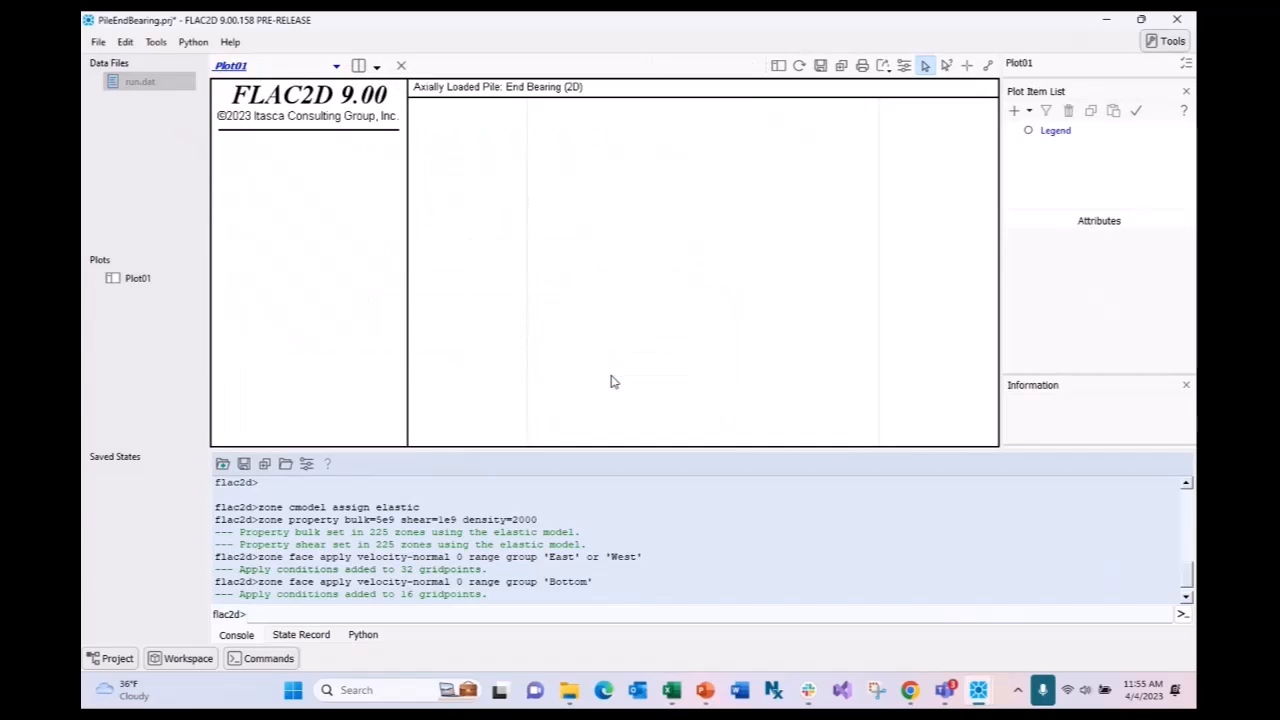
pyautogui.click(1029, 111)
pyautogui.click(1050, 172)
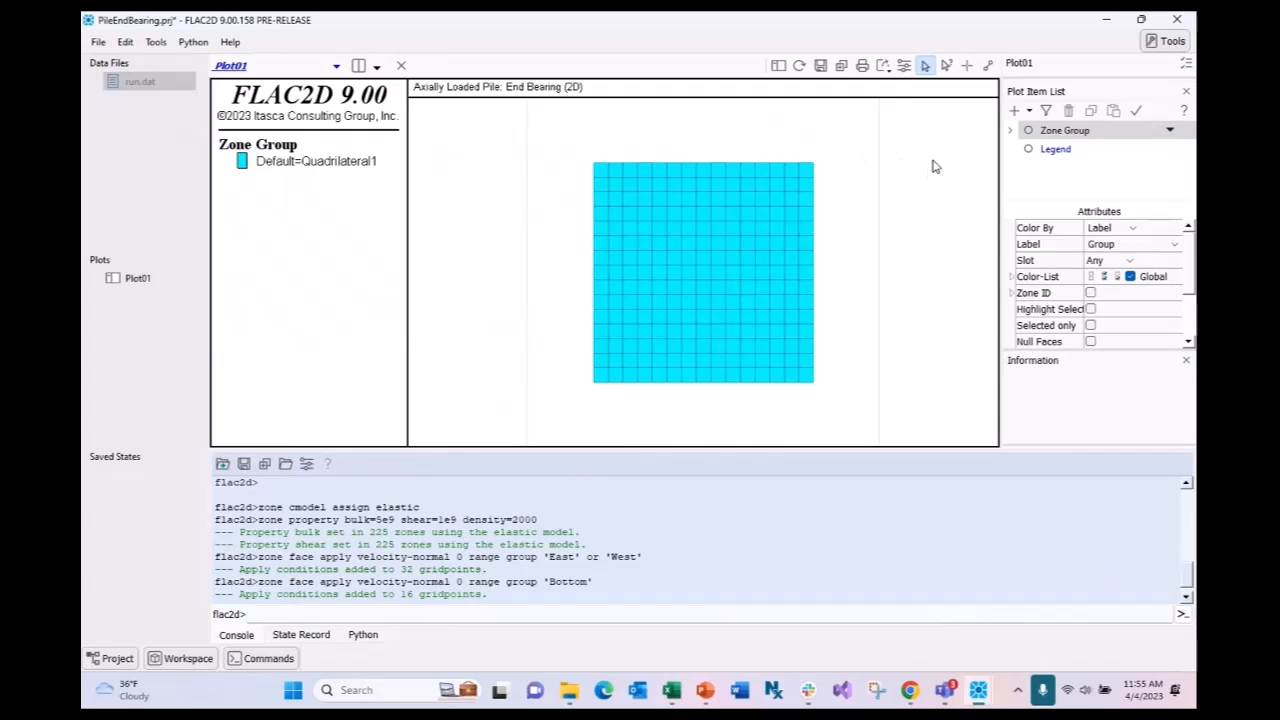
# - Add a GP Fixity item to Plot01 marking the fixed boundary gridpoints
pyautogui.click(1014, 111)
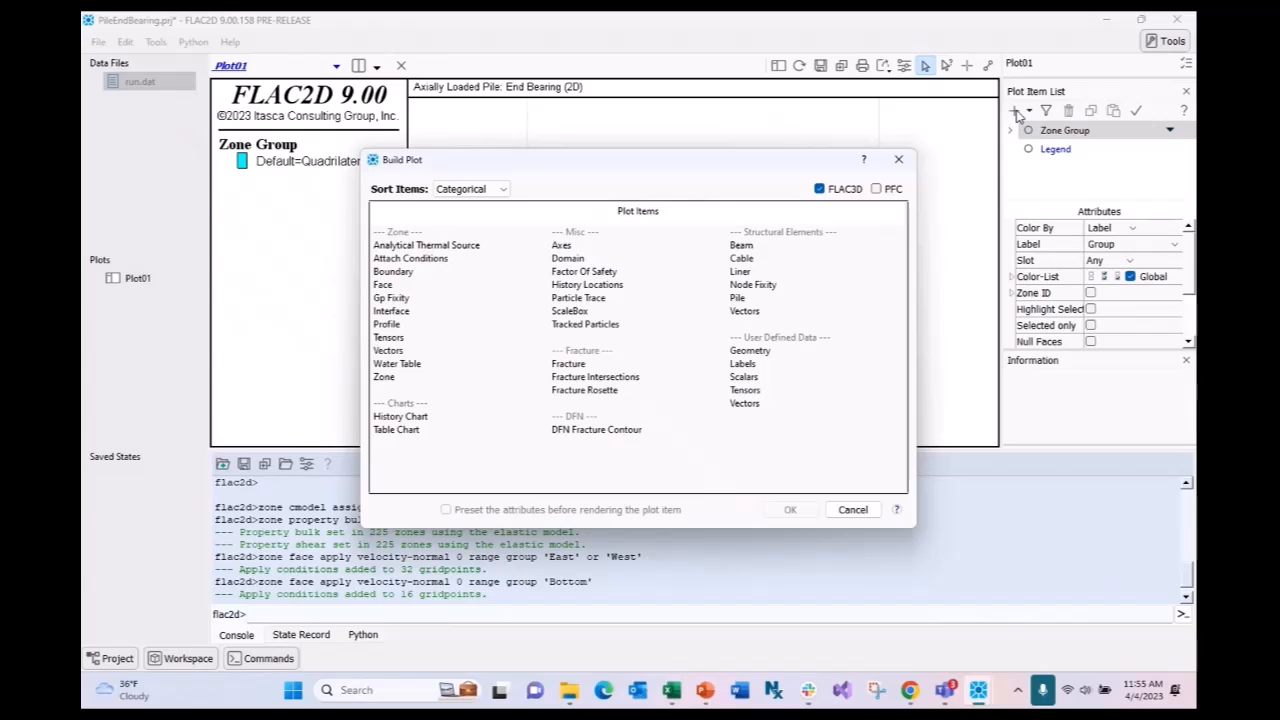
pyautogui.doubleClick(397, 302)
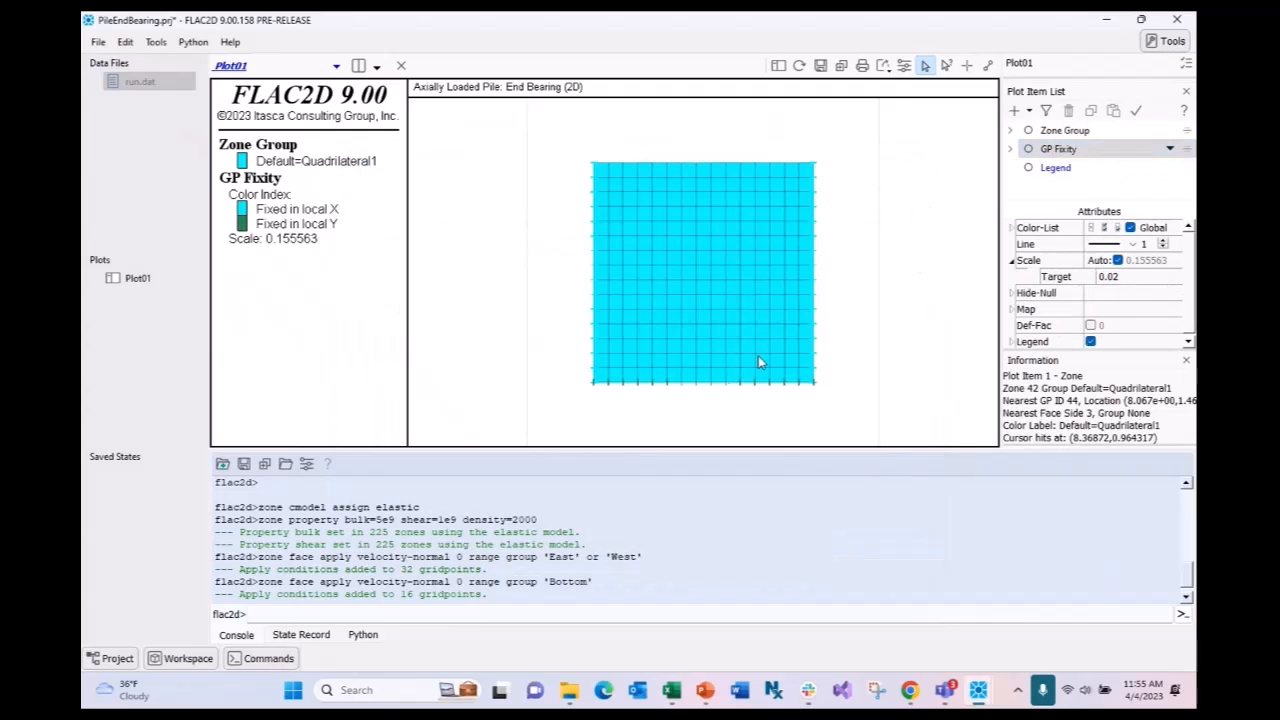
pyautogui.scroll(1, 730, 390)
pyautogui.scroll(3, 730, 390)
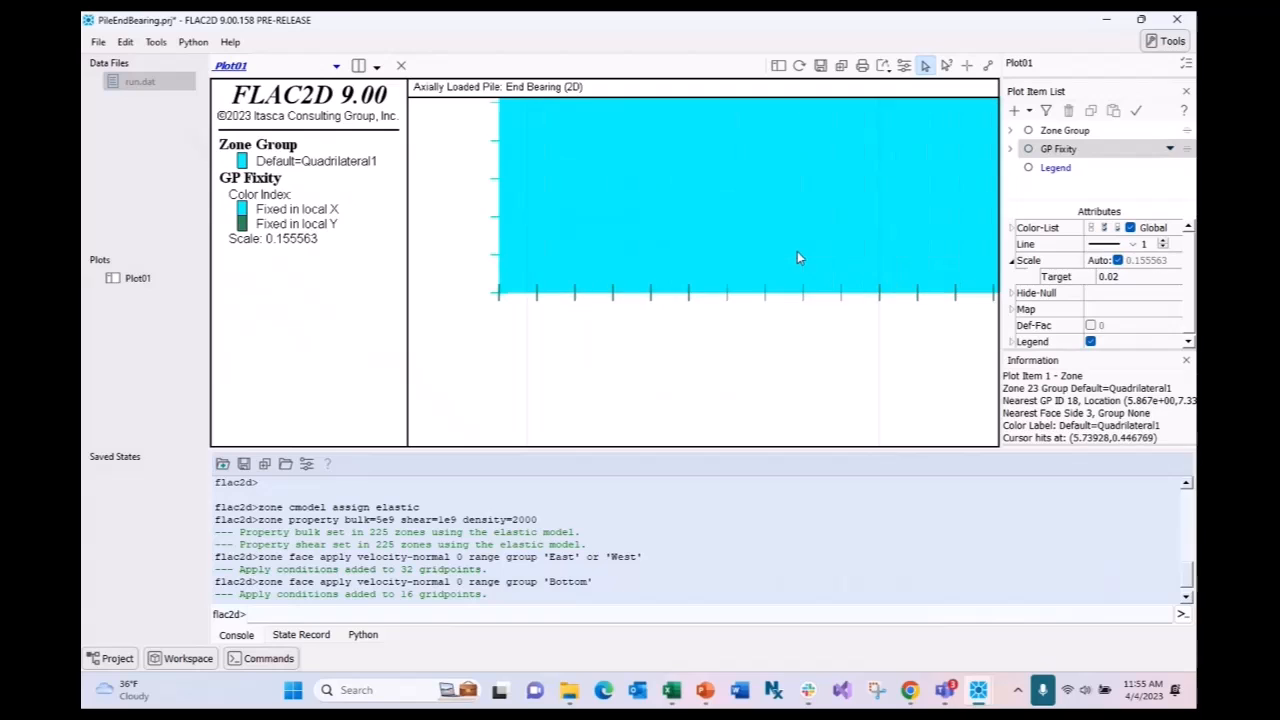
pyautogui.scroll(2, 757, 232)
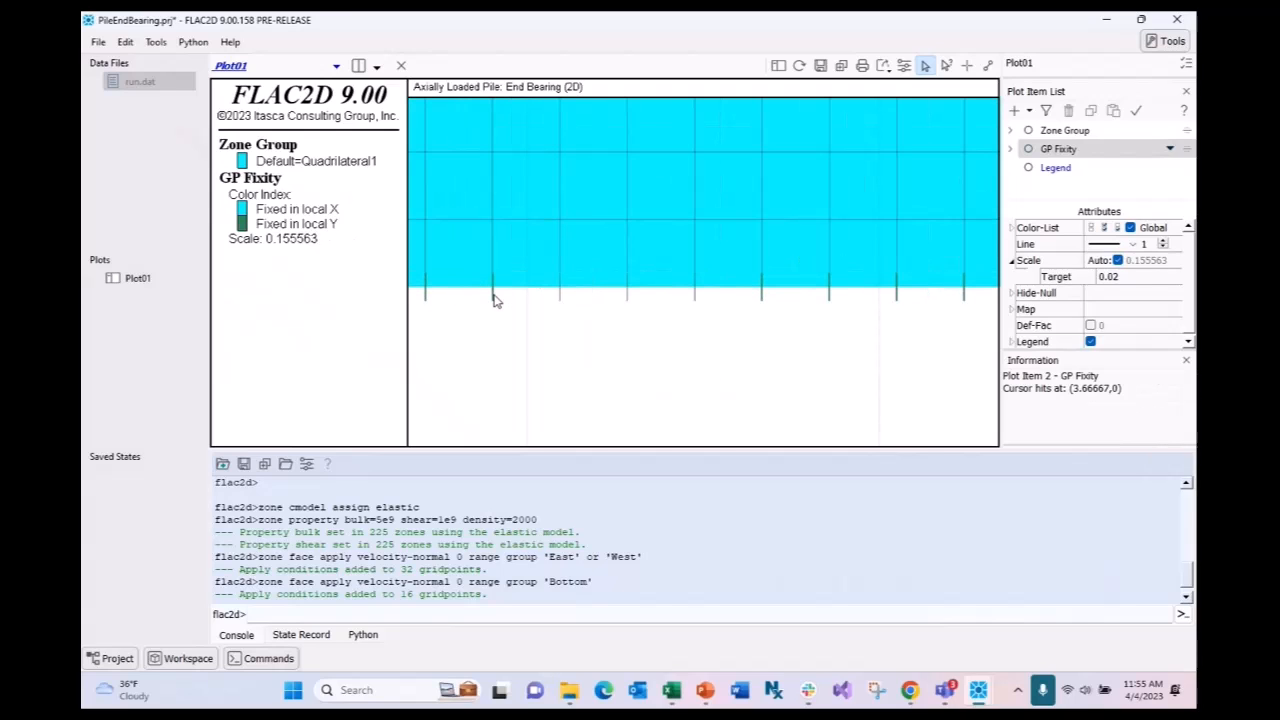
pyautogui.scroll(-2, 836, 343)
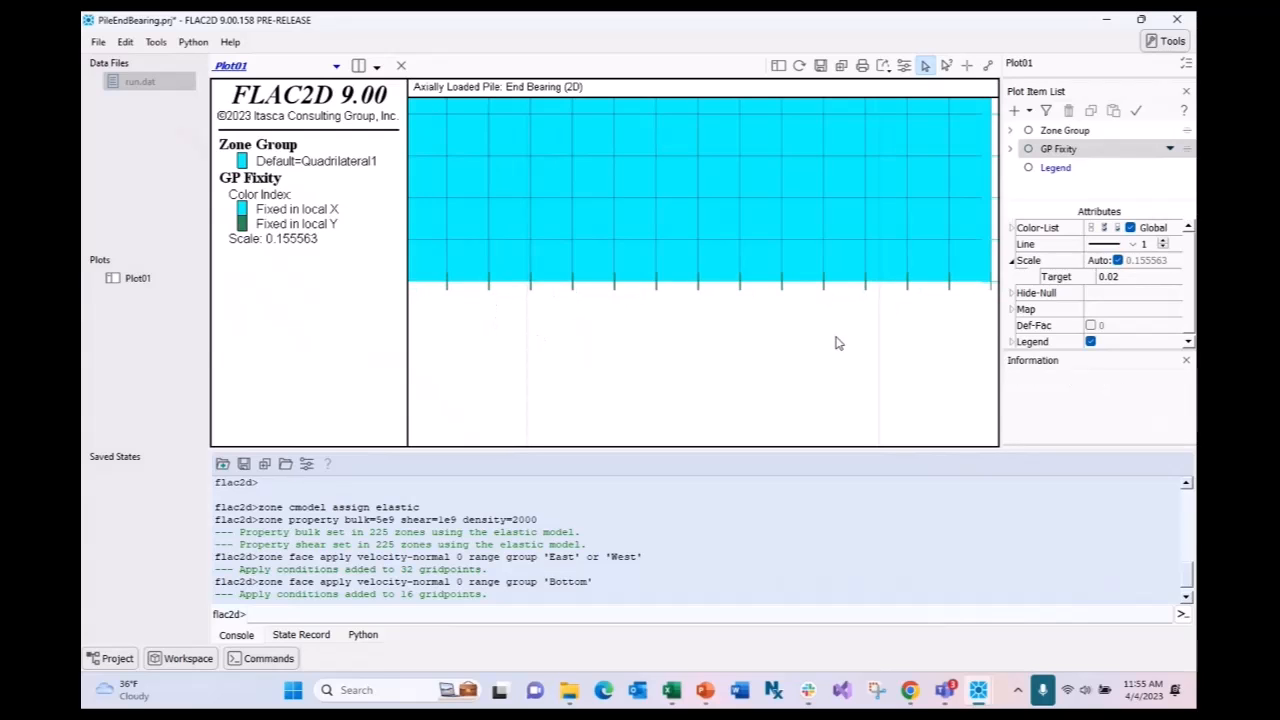
pyautogui.scroll(2, 760, 240)
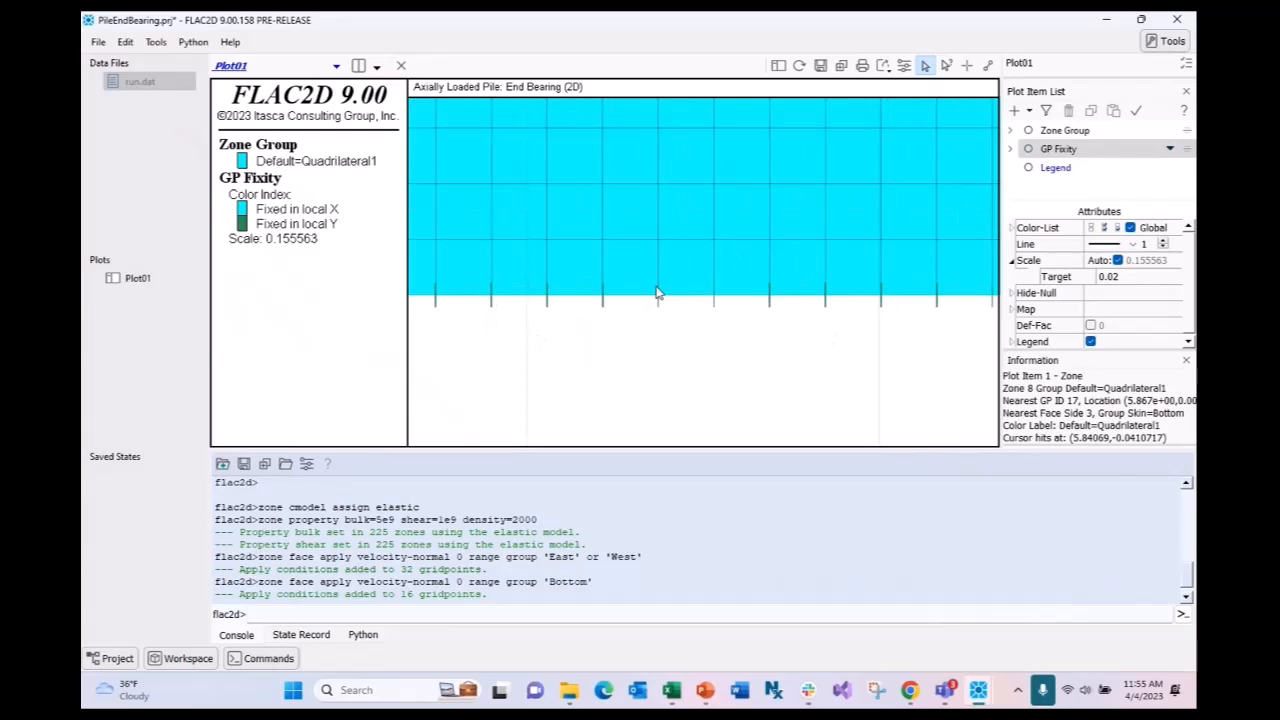
pyautogui.scroll(3, 786, 337)
pyautogui.scroll(-1, 615, 290)
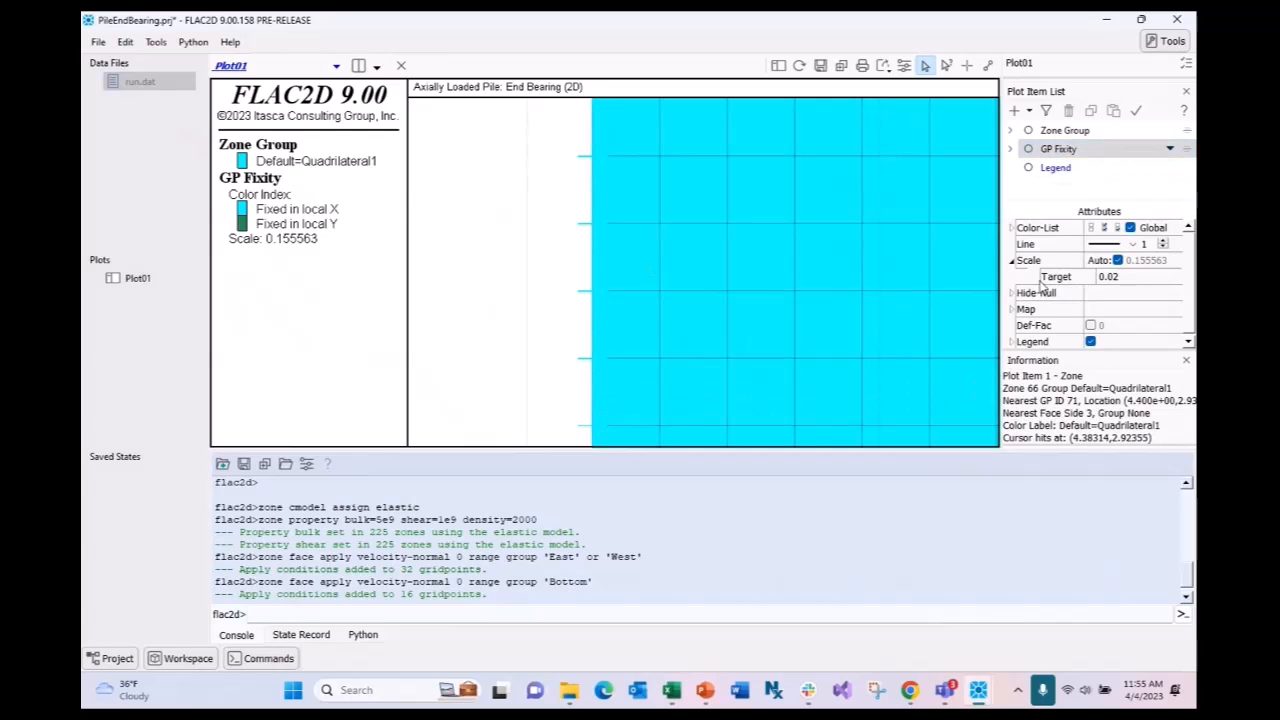
pyautogui.click(1186, 360)
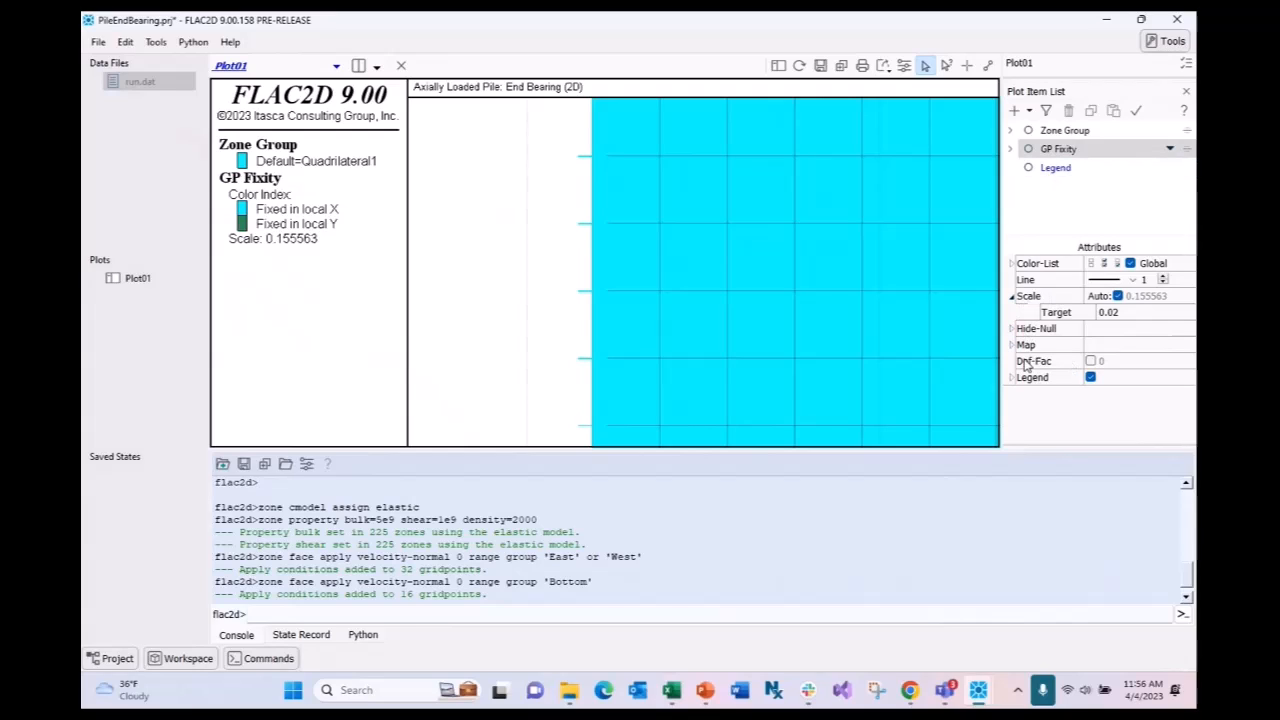
# - Set the GP Fixity colour for Fixed in local X to red
pyautogui.click(1011, 263)
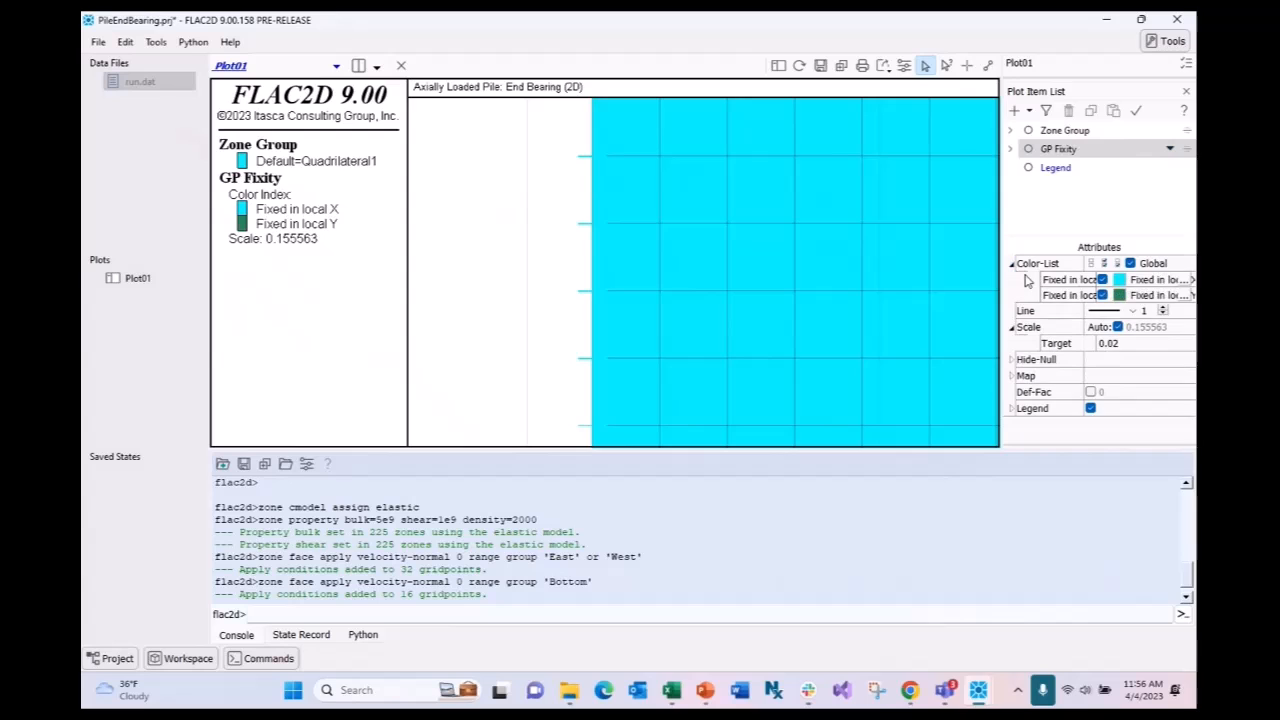
pyautogui.click(1118, 281)
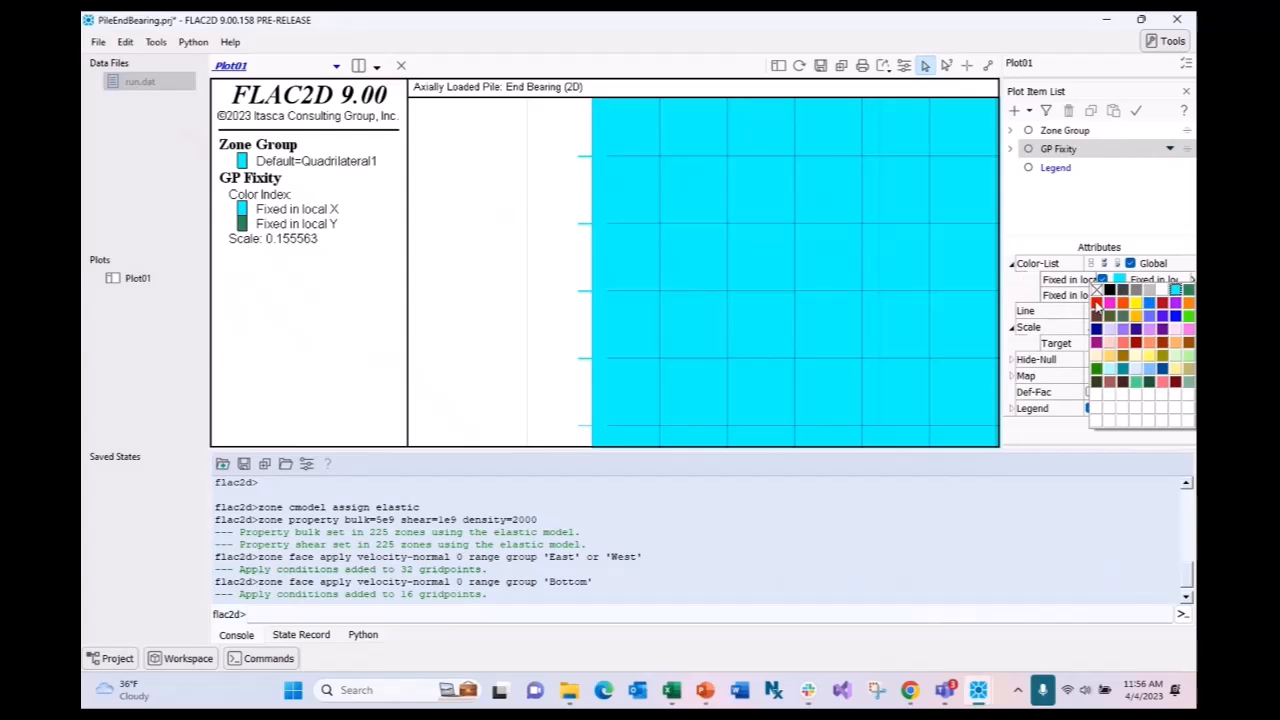
pyautogui.click(1096, 306)
pyautogui.scroll(-5, 700, 283)
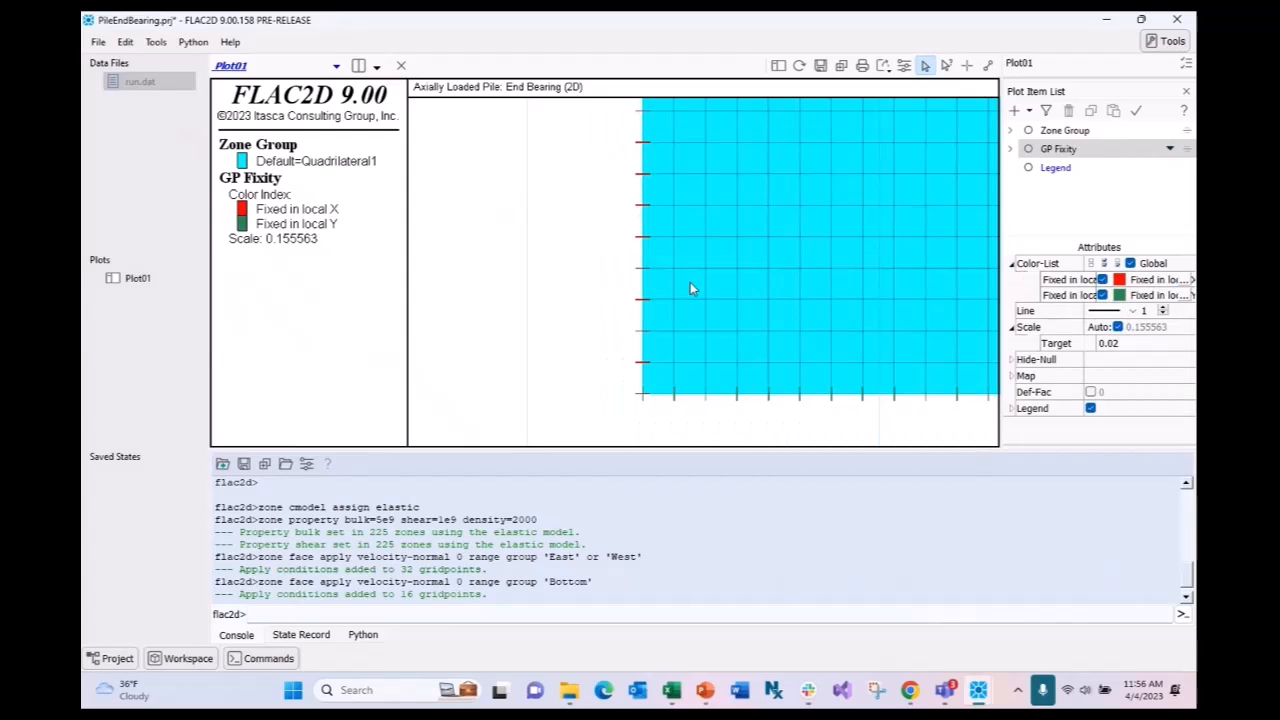
pyautogui.scroll(-3, 697, 330)
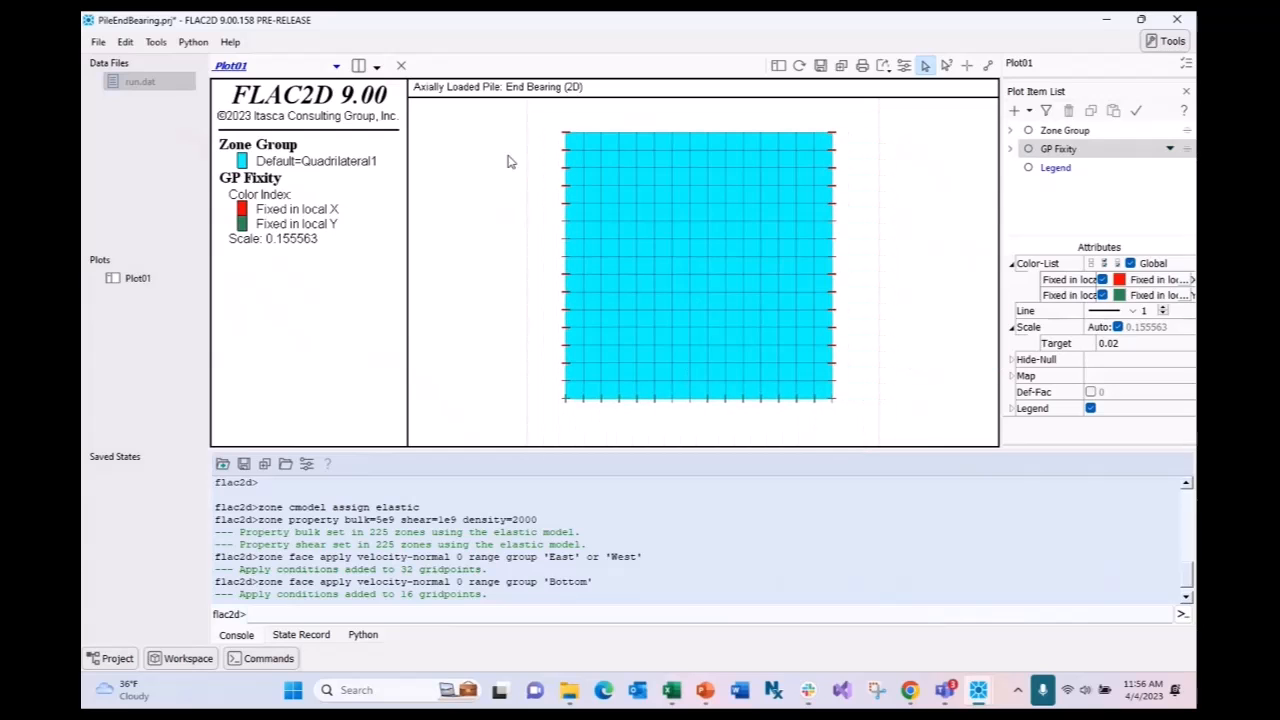
# - Open run.dat and execute lines 15–17: gravity, initialize stresses, and solve to ratio-local 1e-4
pyautogui.doubleClick(145, 86)
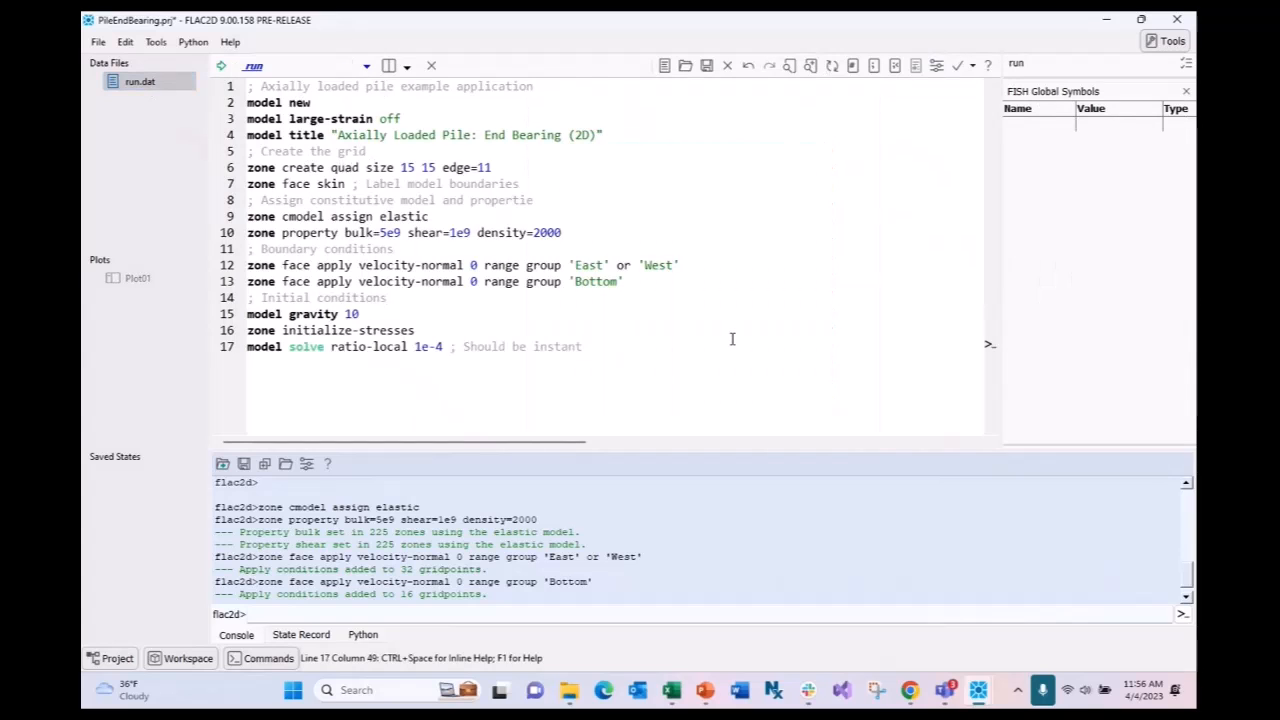
pyautogui.scroll(2, 708, 317)
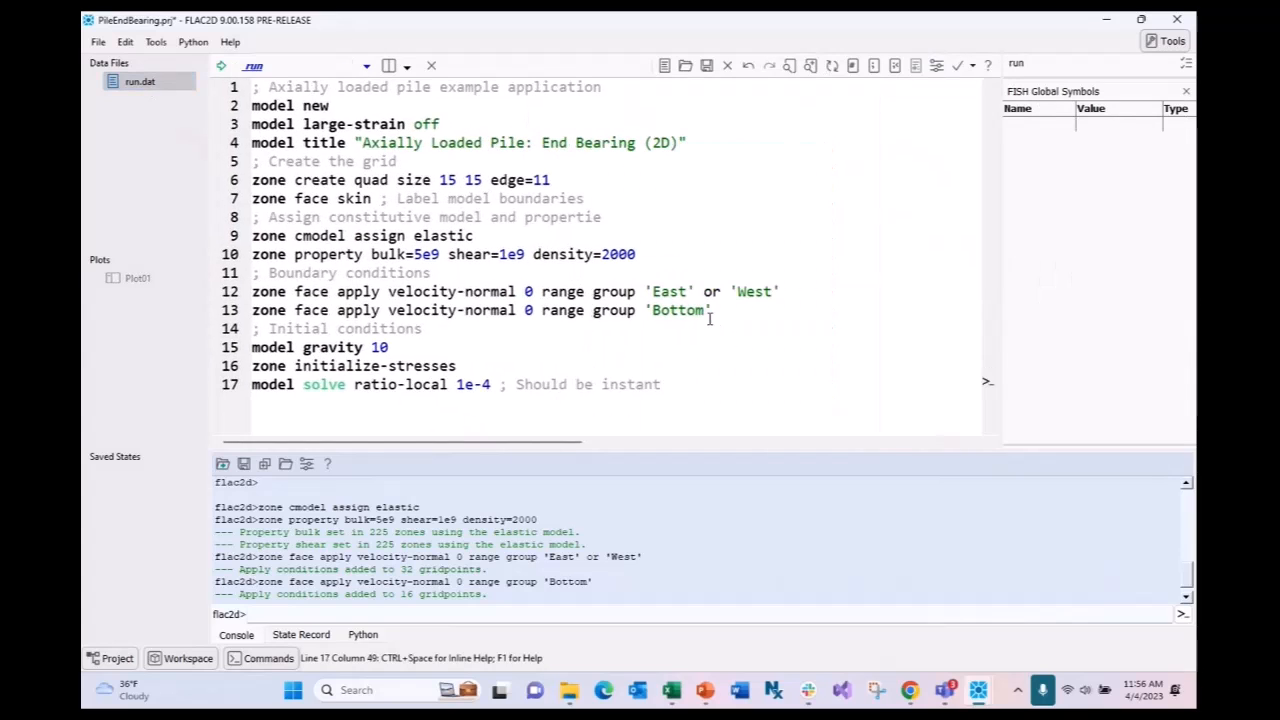
pyautogui.moveTo(662, 384); pyautogui.dragTo(251, 347)
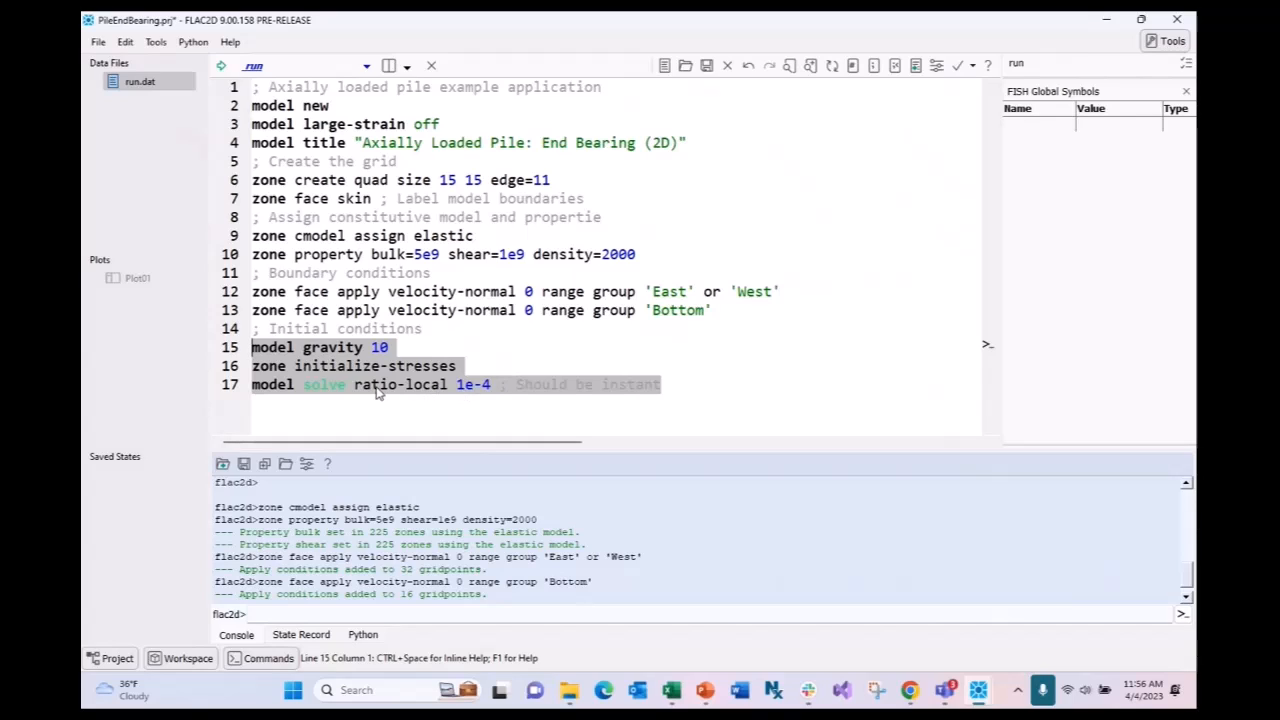
pyautogui.click(674, 387)
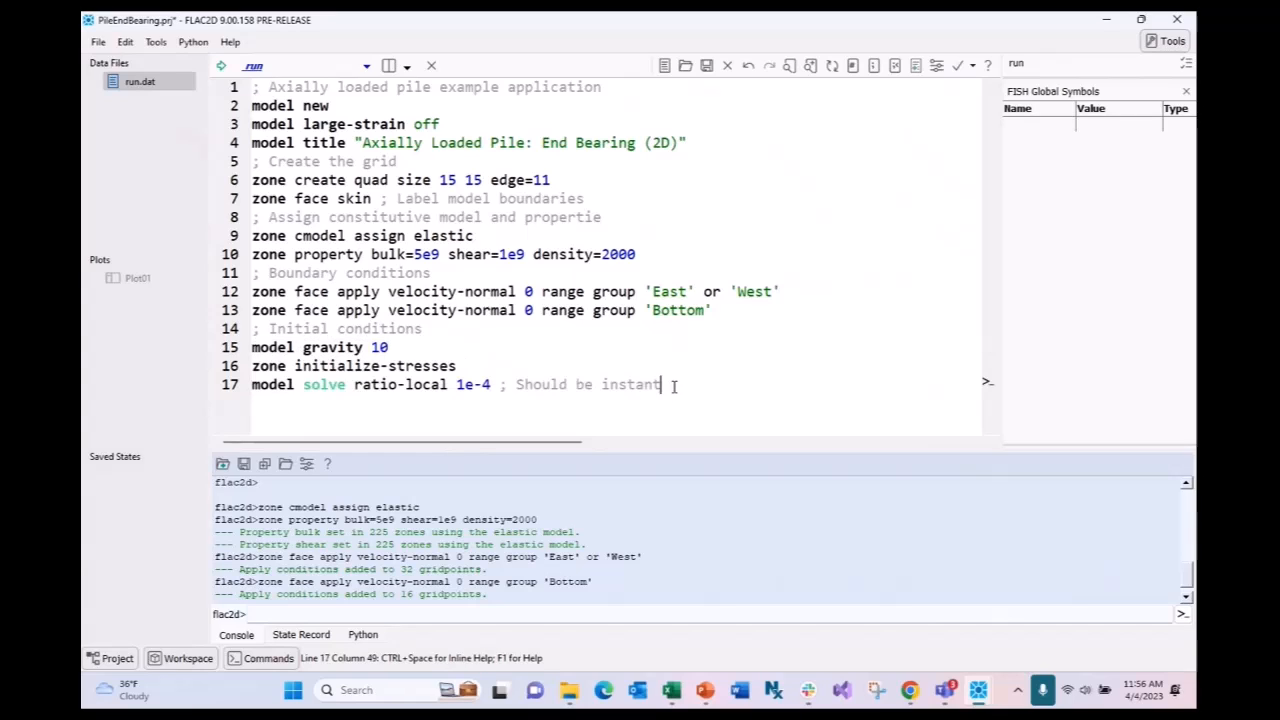
pyautogui.moveTo(491, 386); pyautogui.dragTo(474, 386)
pyautogui.click(683, 386)
pyautogui.moveTo(683, 386); pyautogui.dragTo(242, 348)
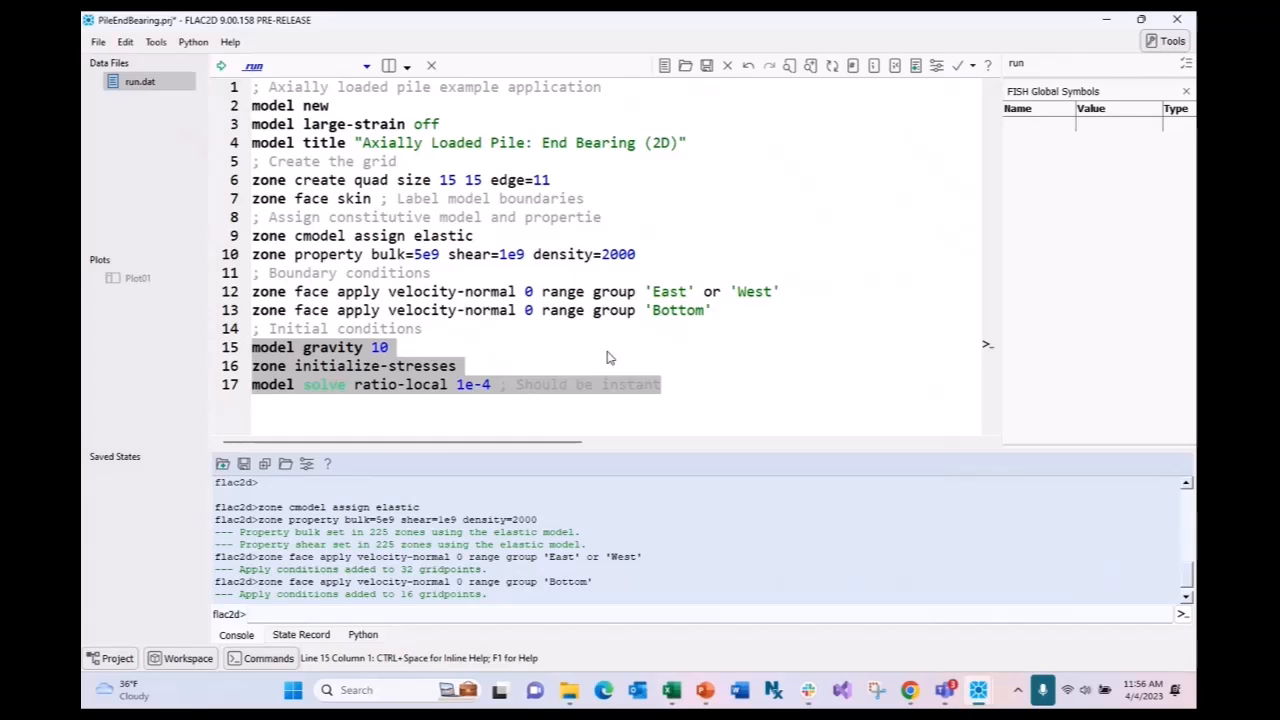
pyautogui.hotkey('ctrl', 'shift', 'e')
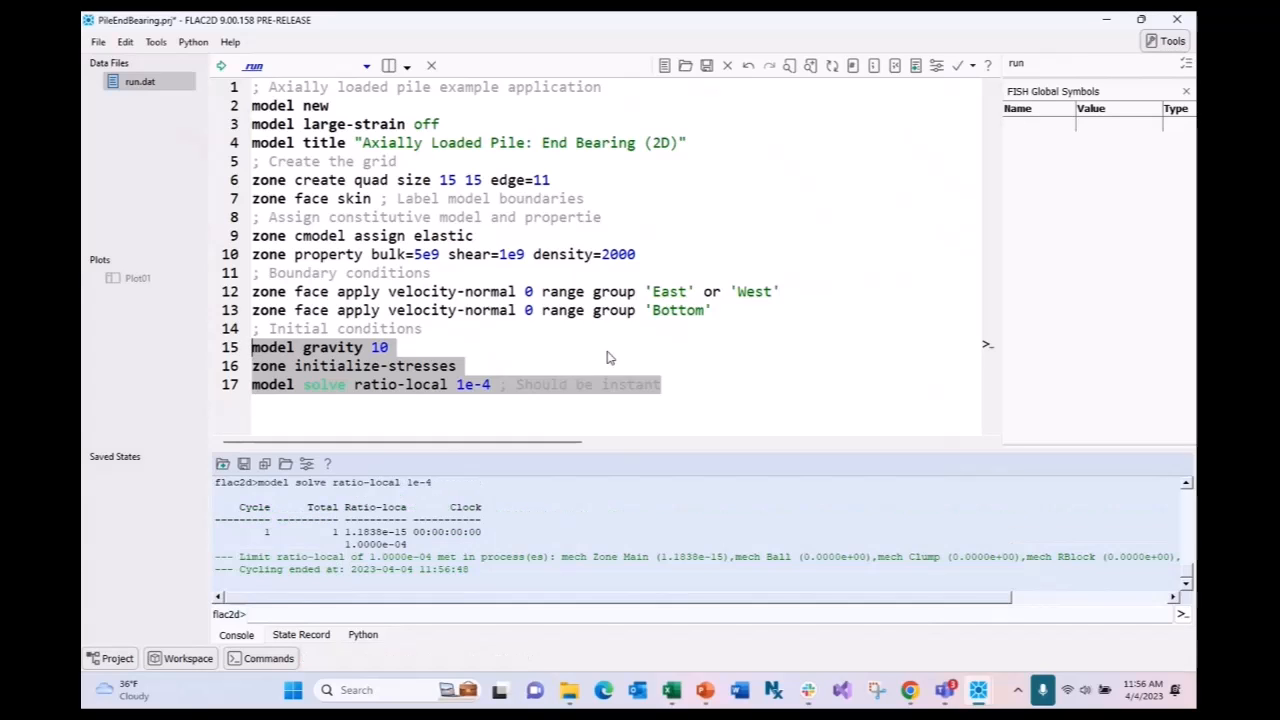
# - Review the initialize-stresses line and the console reporting equilibrium after one cycle
pyautogui.click(664, 388)
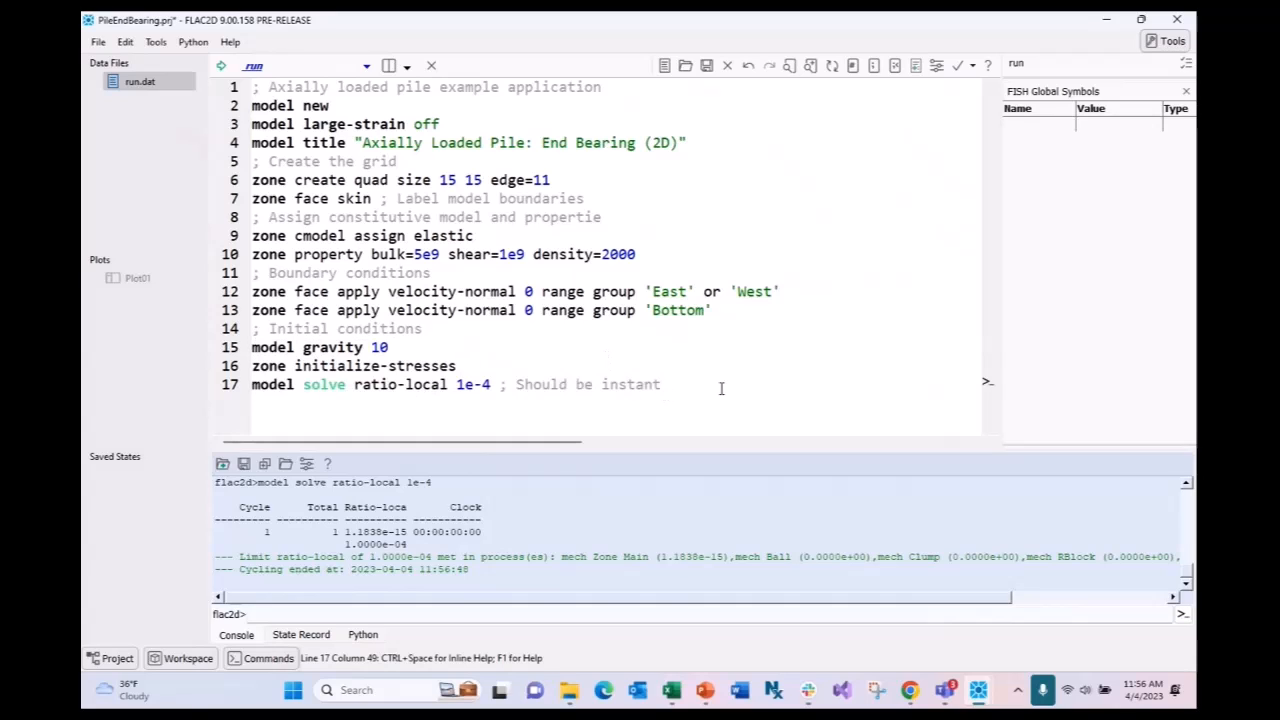
pyautogui.click(658, 372)
pyautogui.hotkey('shift', 'Left')
pyautogui.hotkey('shift', 'Left')
pyautogui.hotkey('shift', 'Left')
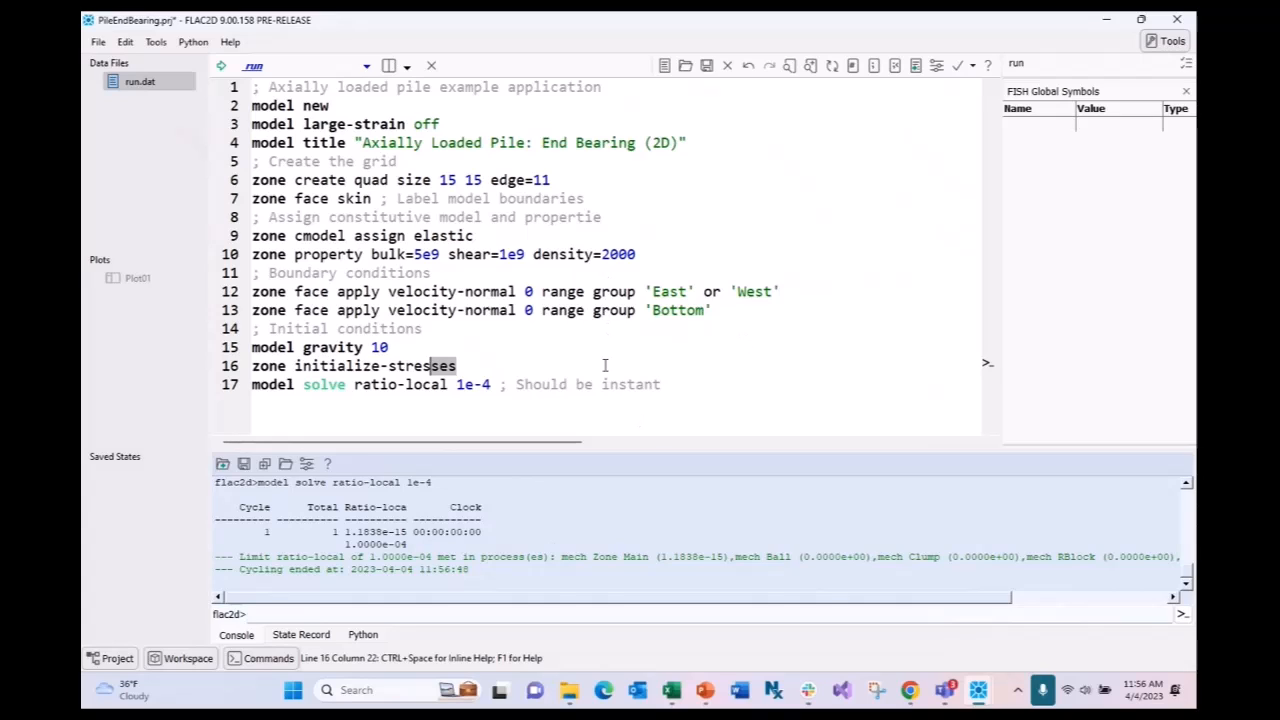
pyautogui.click(671, 390)
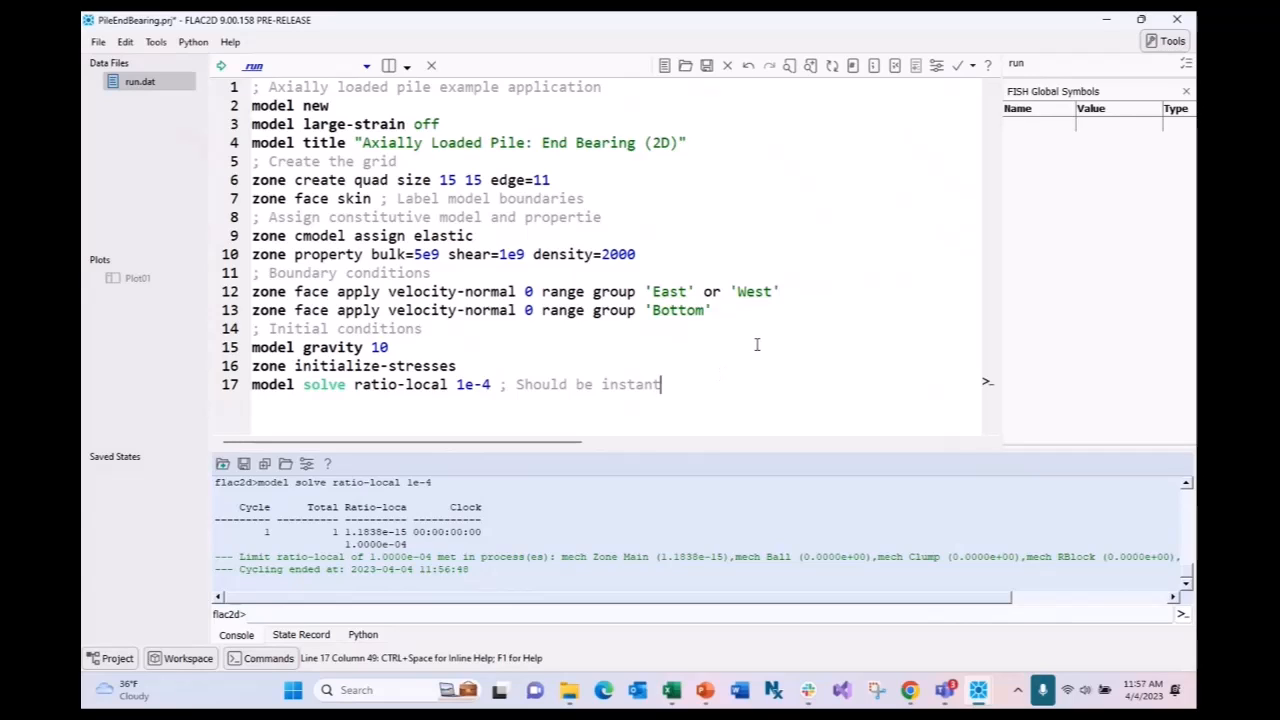
pyautogui.click(410, 533)
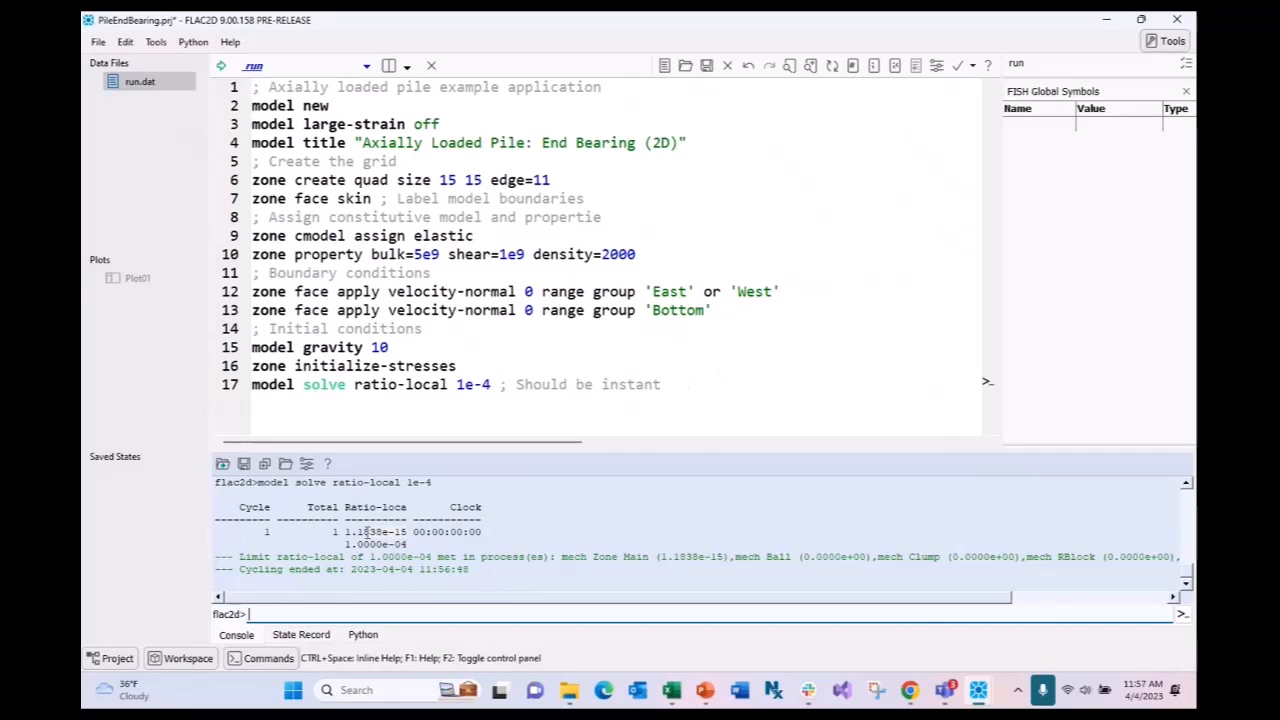
pyautogui.click(679, 380)
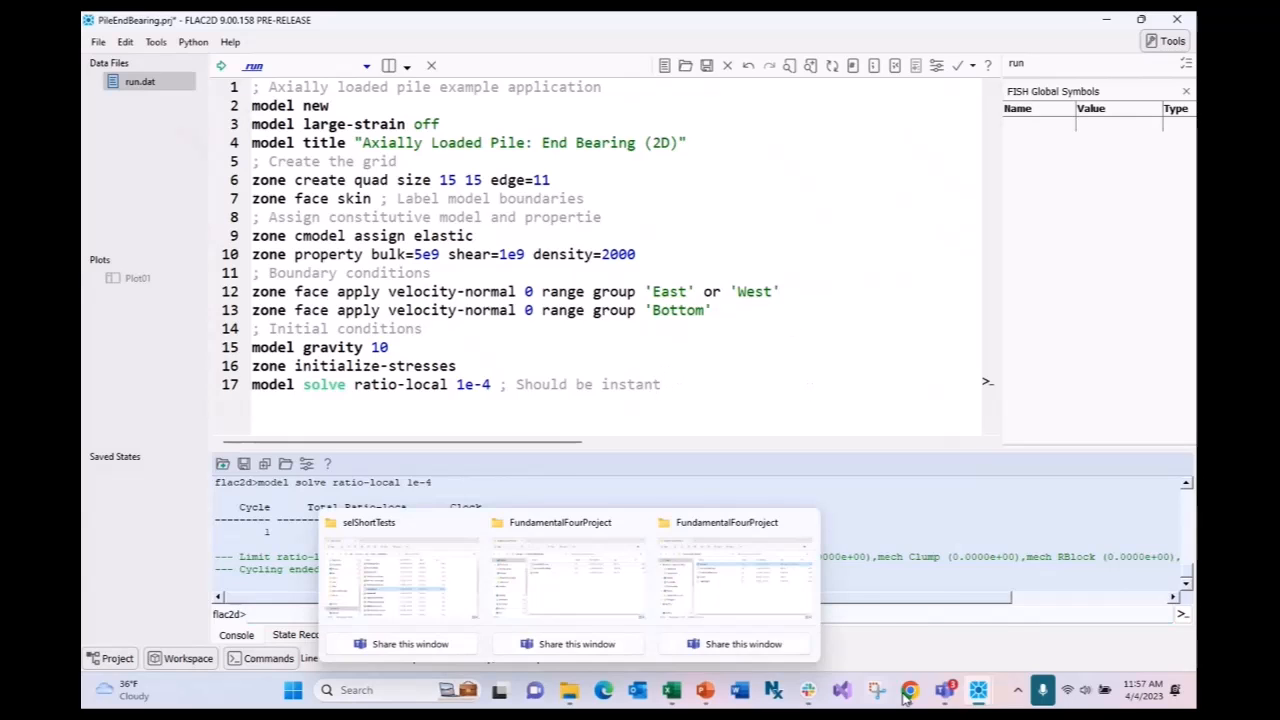
# - Reopen Plot01 and zoom in and out on the zone grid with its red and green fixity markers
pyautogui.doubleClick(157, 286)
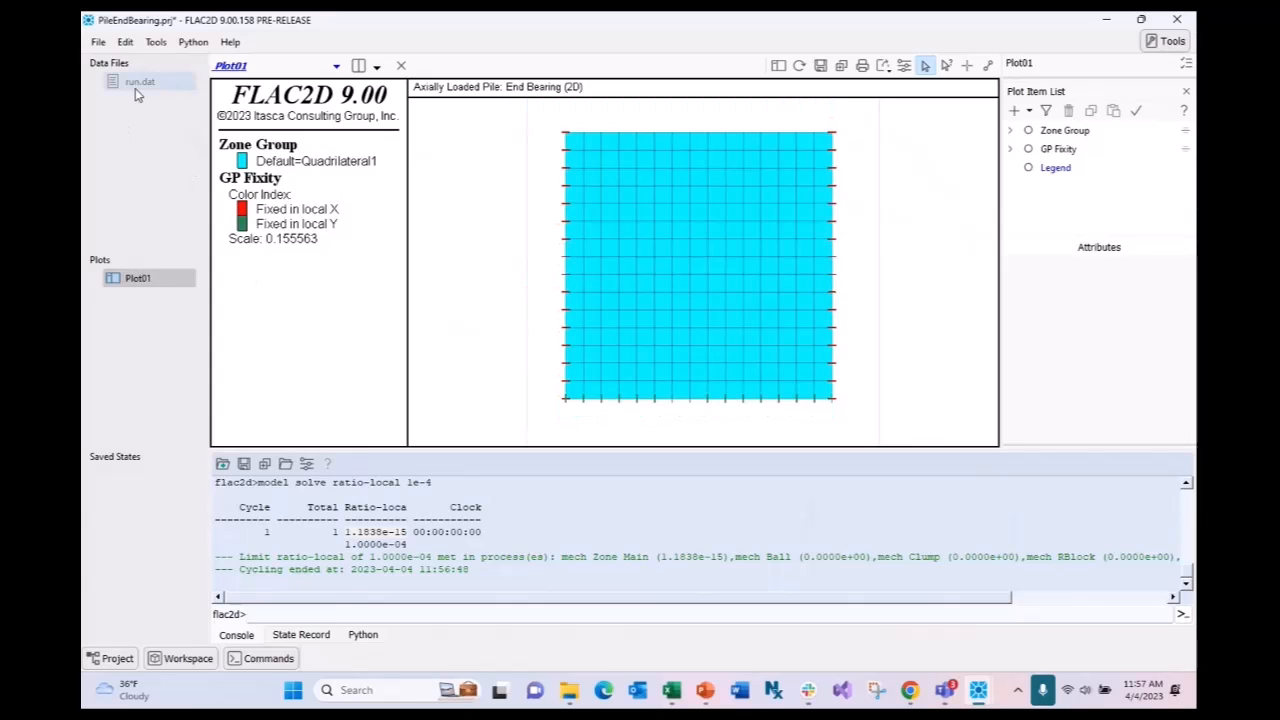
pyautogui.scroll(3, 650, 450)
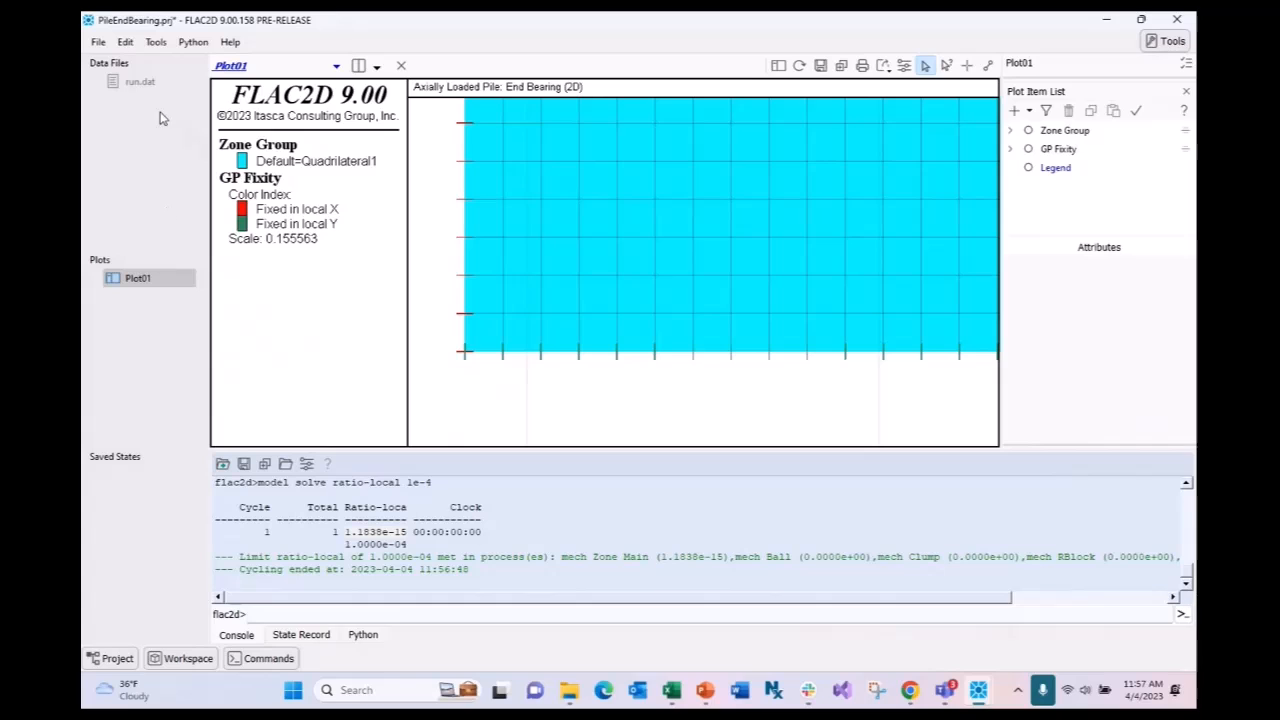
pyautogui.scroll(-3, 520, 356)
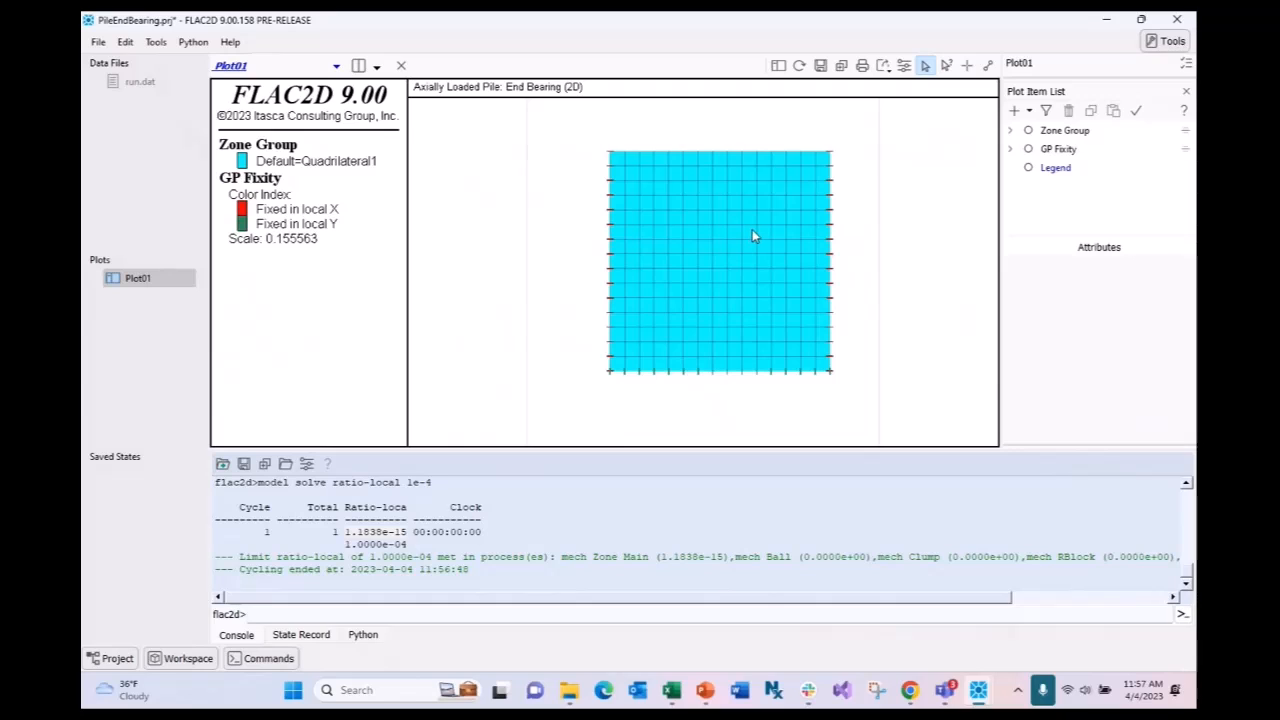
pyautogui.scroll(-2, 753, 385)
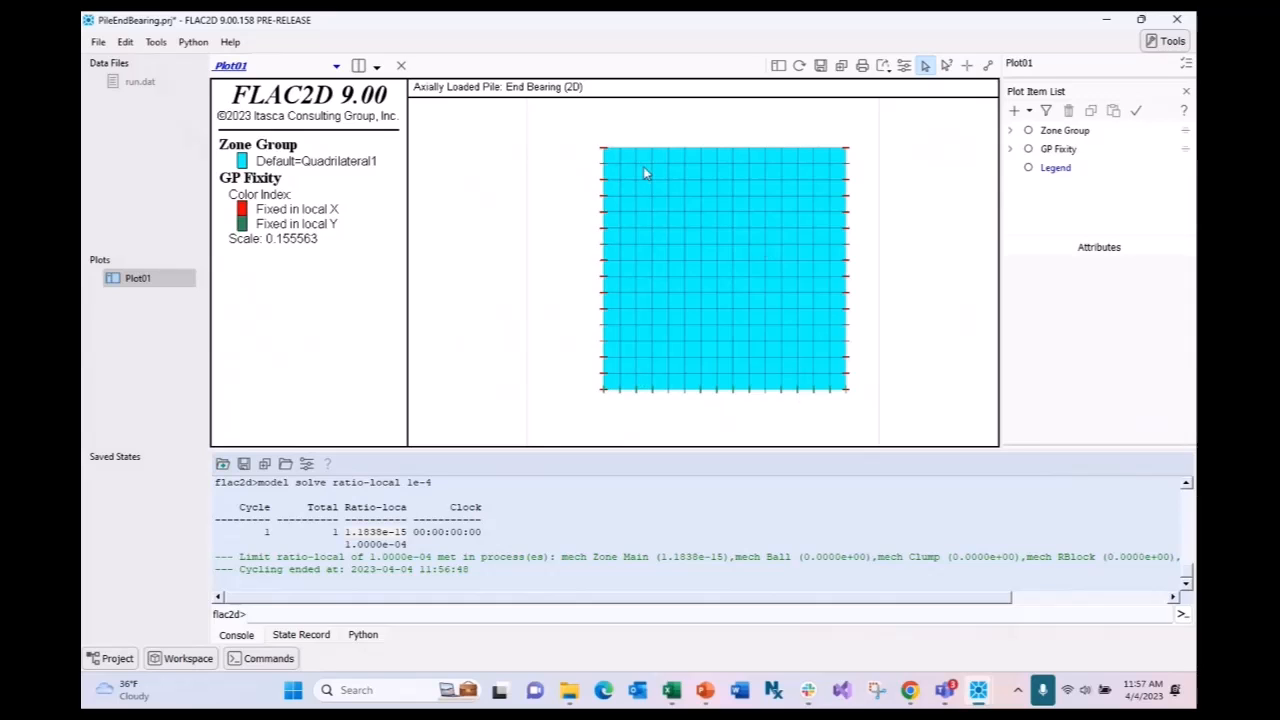
# - Edit line 13 to fix velocity (0,0) on the Bottom group, then save and rerun the script
pyautogui.hotkey('ctrl', 'Tab')
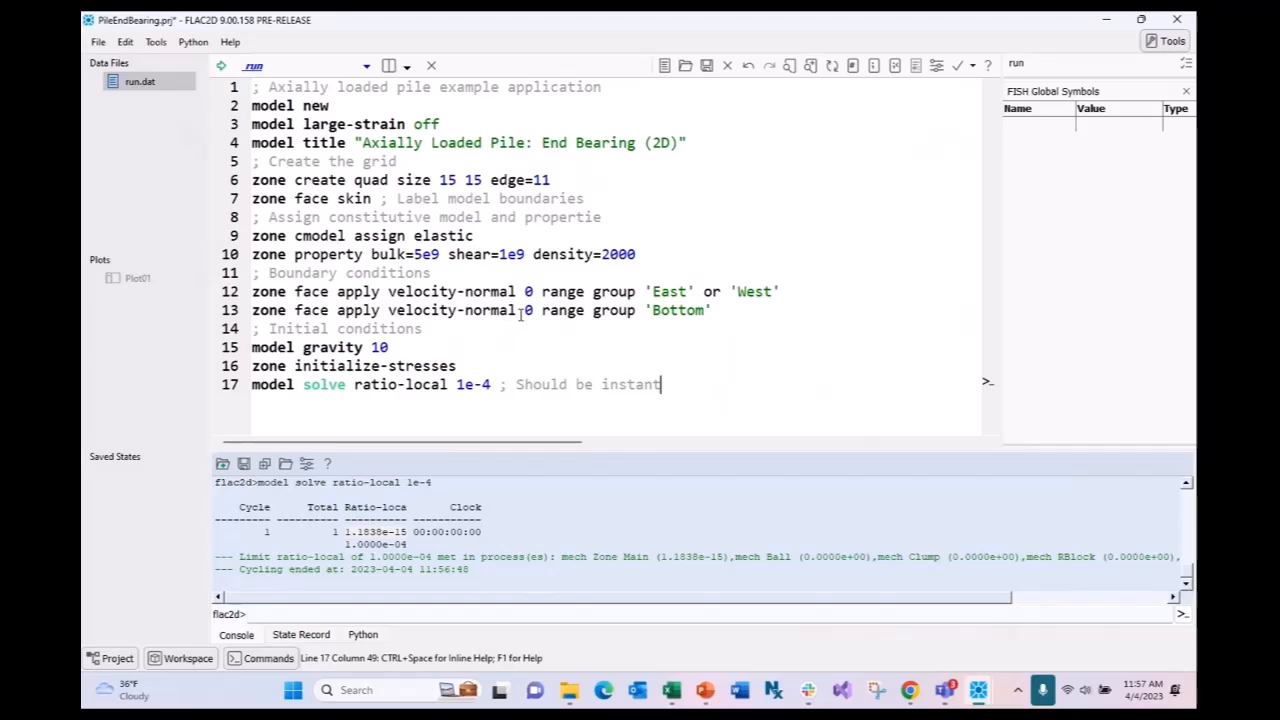
pyautogui.click(738, 314)
pyautogui.press('Left')
pyautogui.press('Left')
pyautogui.press('Left')
pyautogui.press('Left')
pyautogui.press('Left')
pyautogui.press('Left')
pyautogui.press('Left')
pyautogui.press('Left')
pyautogui.press('Left')
pyautogui.press('Left')
pyautogui.press('Left')
pyautogui.press('Left')
pyautogui.press('Left')
pyautogui.press('Left')
pyautogui.press('Left')
pyautogui.press('Left')
pyautogui.press('Left')
pyautogui.press('Left')
pyautogui.press('Left')
pyautogui.press('Left')
pyautogui.press('Left')
pyautogui.press('Left')
pyautogui.press('BackSpace')
pyautogui.press('BackSpace')
pyautogui.press('BackSpace')
pyautogui.press('BackSpace')
pyautogui.press('BackSpace')
pyautogui.press('BackSpace')
pyautogui.press('BackSpace')
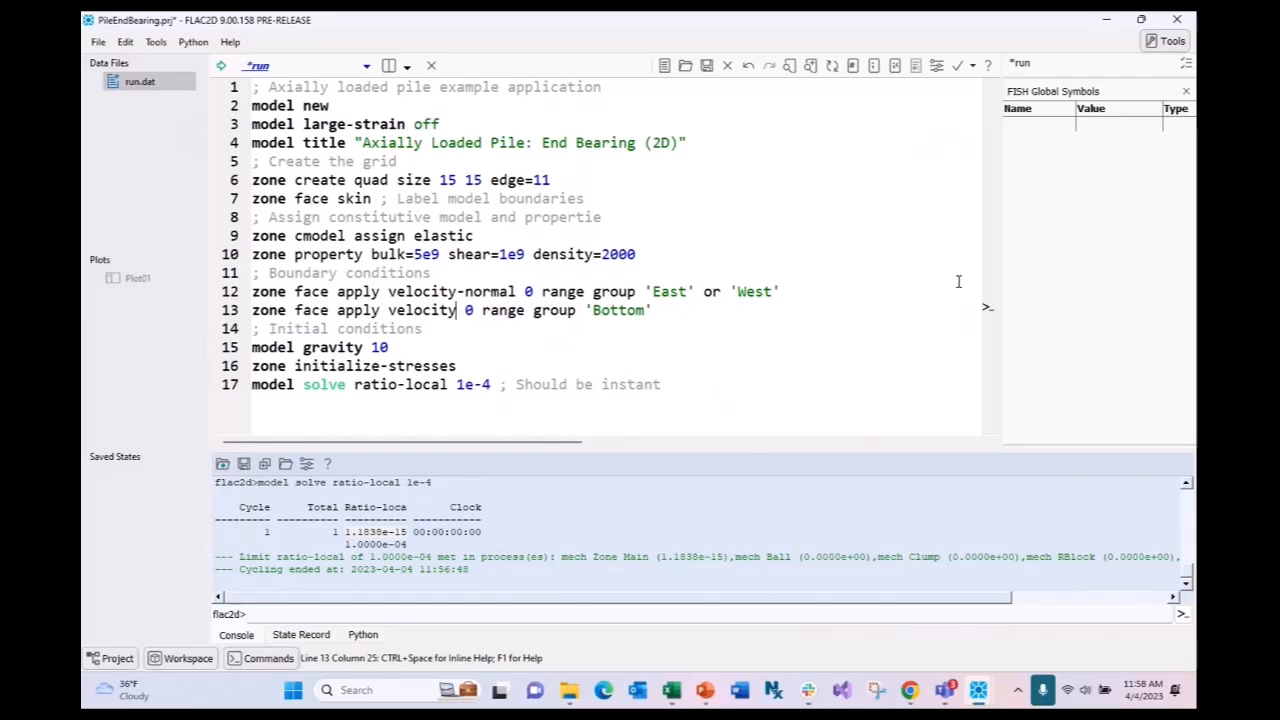
pyautogui.press('Right')
pyautogui.write('0,')
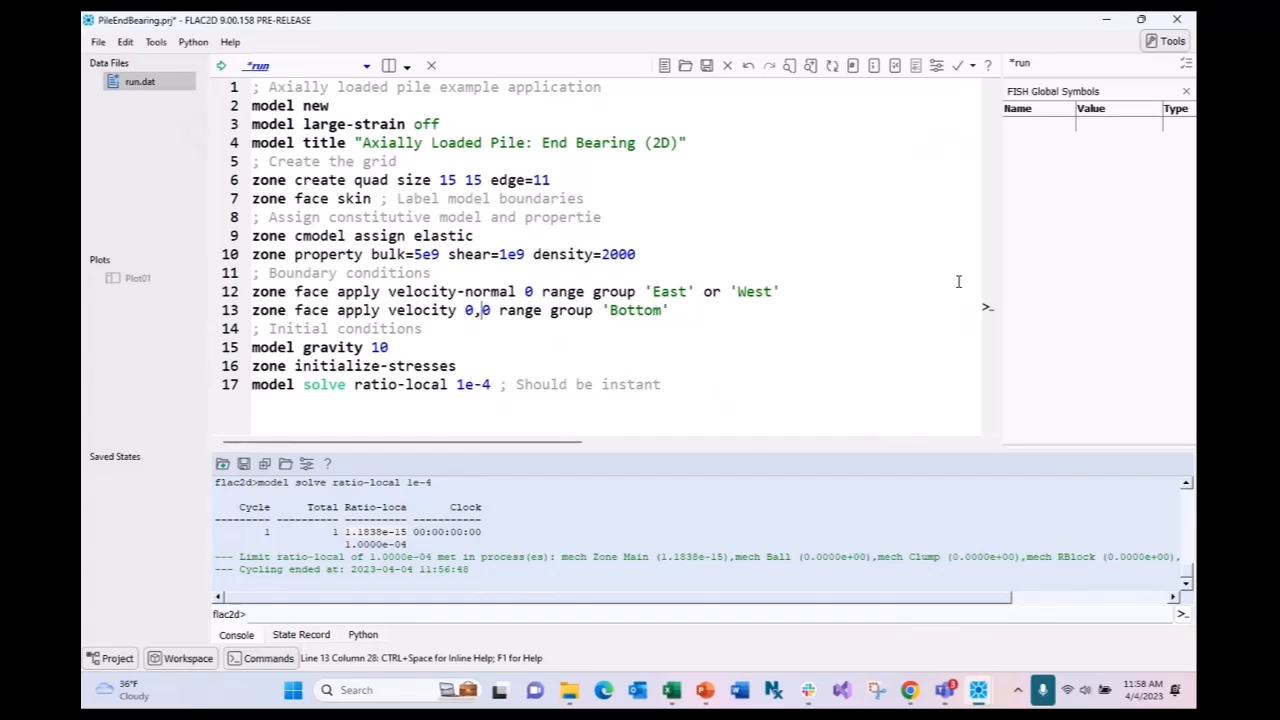
pyautogui.press('Left')
pyautogui.press('Left')
pyautogui.write('(')
pyautogui.press('Right')
pyautogui.press('Right')
pyautogui.press('Right')
pyautogui.write(')')
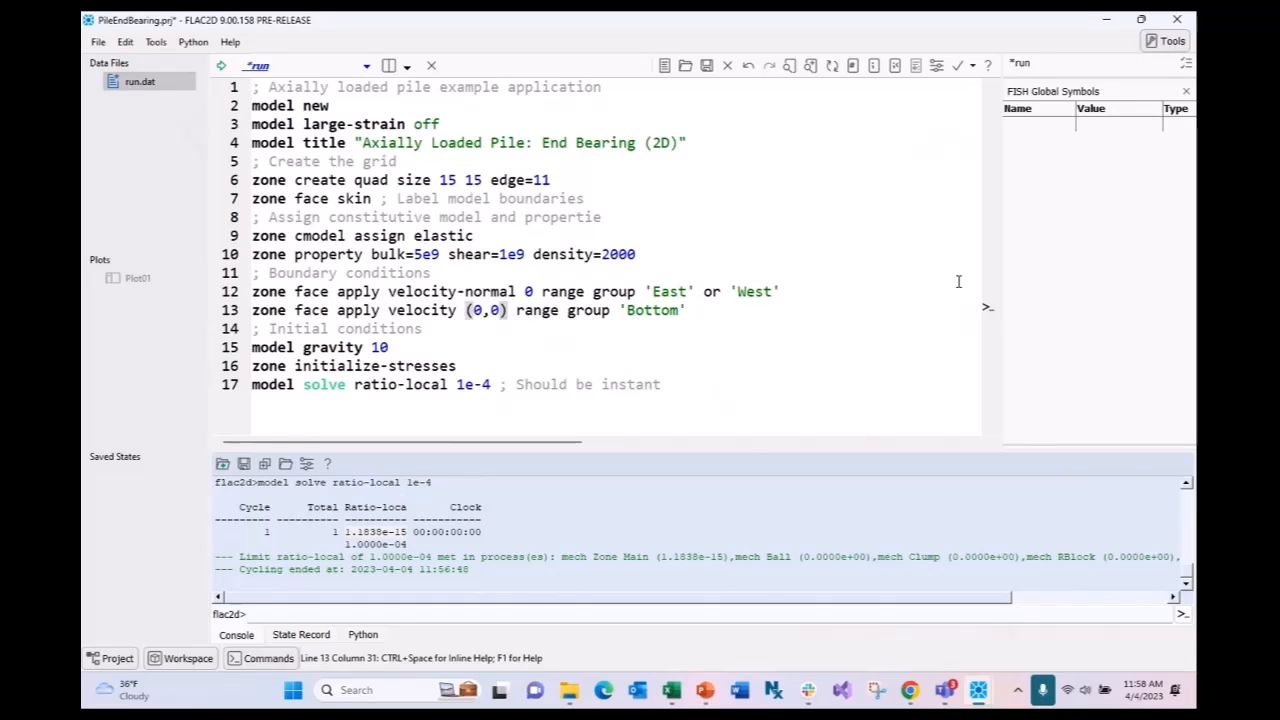
pyautogui.press('End')
pyautogui.hotkey('ctrl', 'shift', 'e')
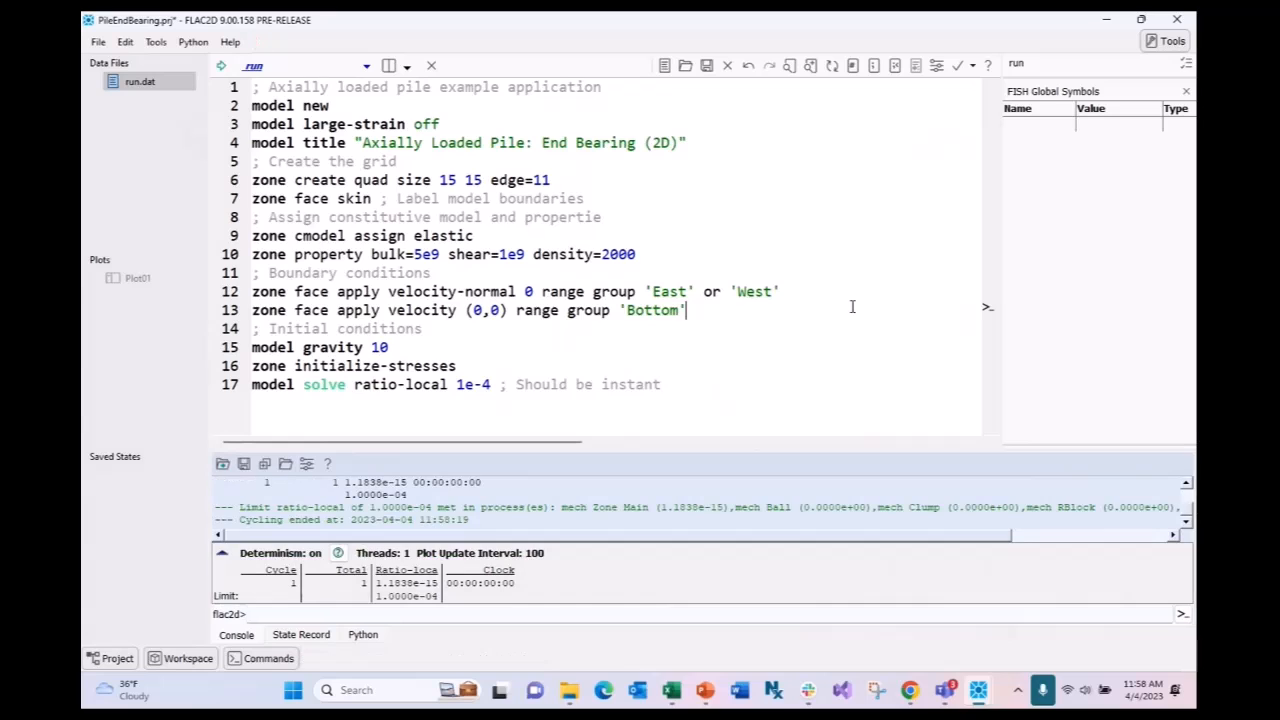
pyautogui.doubleClick(137, 278)
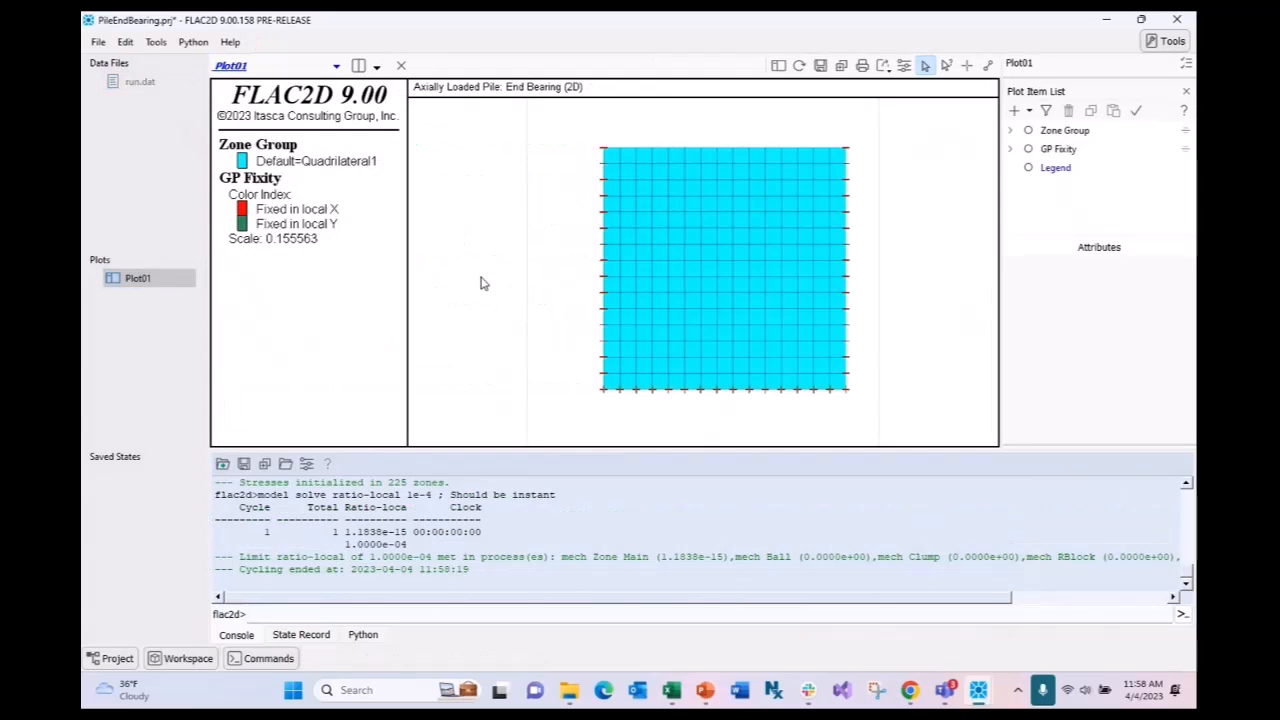
pyautogui.scroll(5, 719, 352)
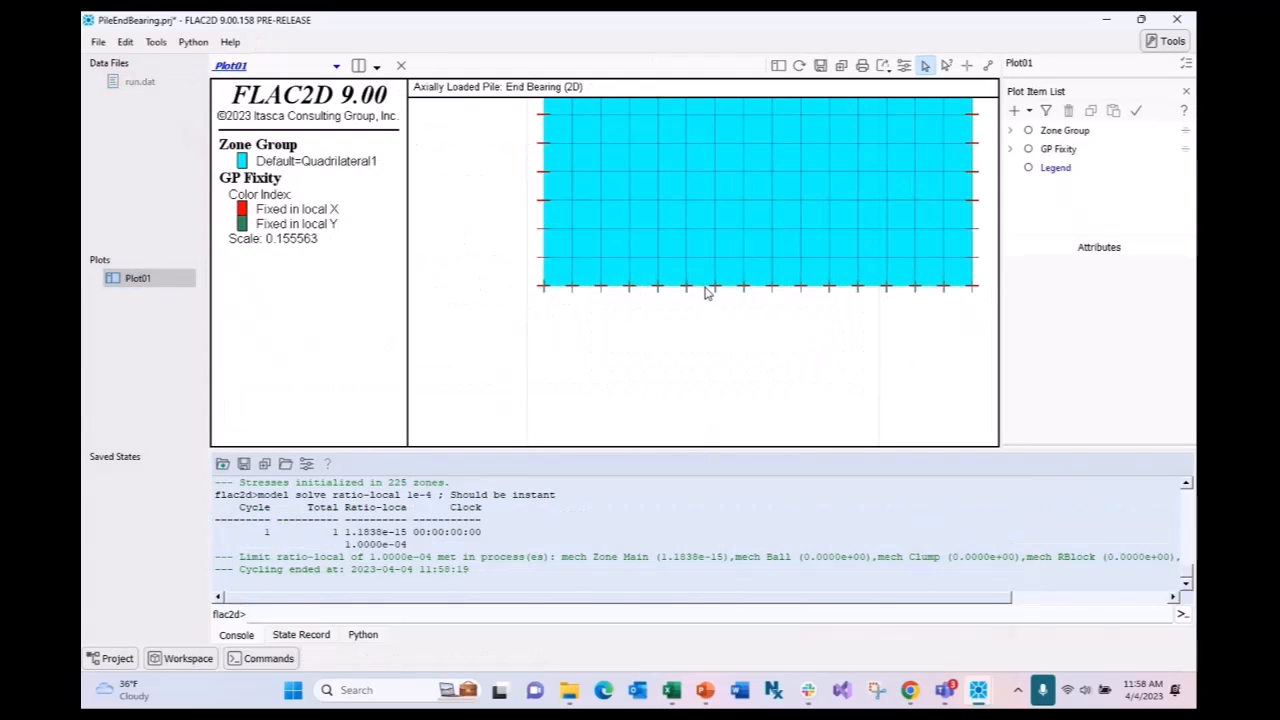
pyautogui.scroll(-2, 719, 270)
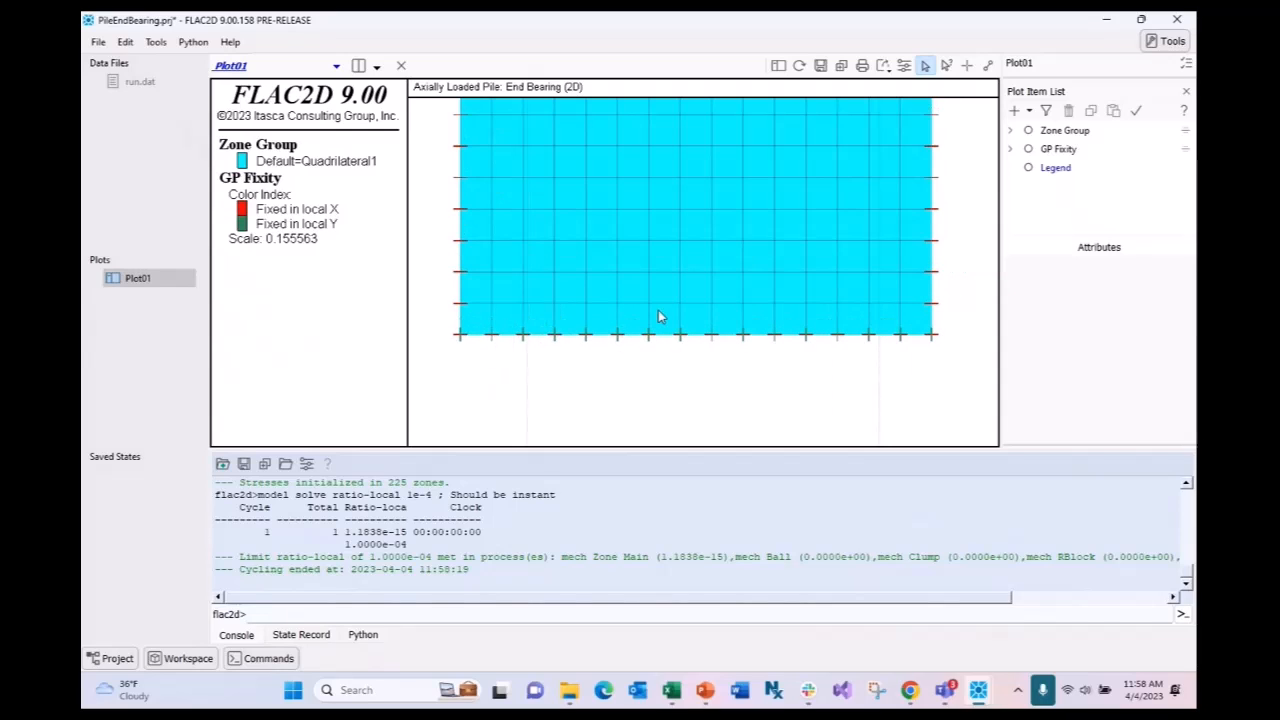
pyautogui.scroll(-2, 760, 352)
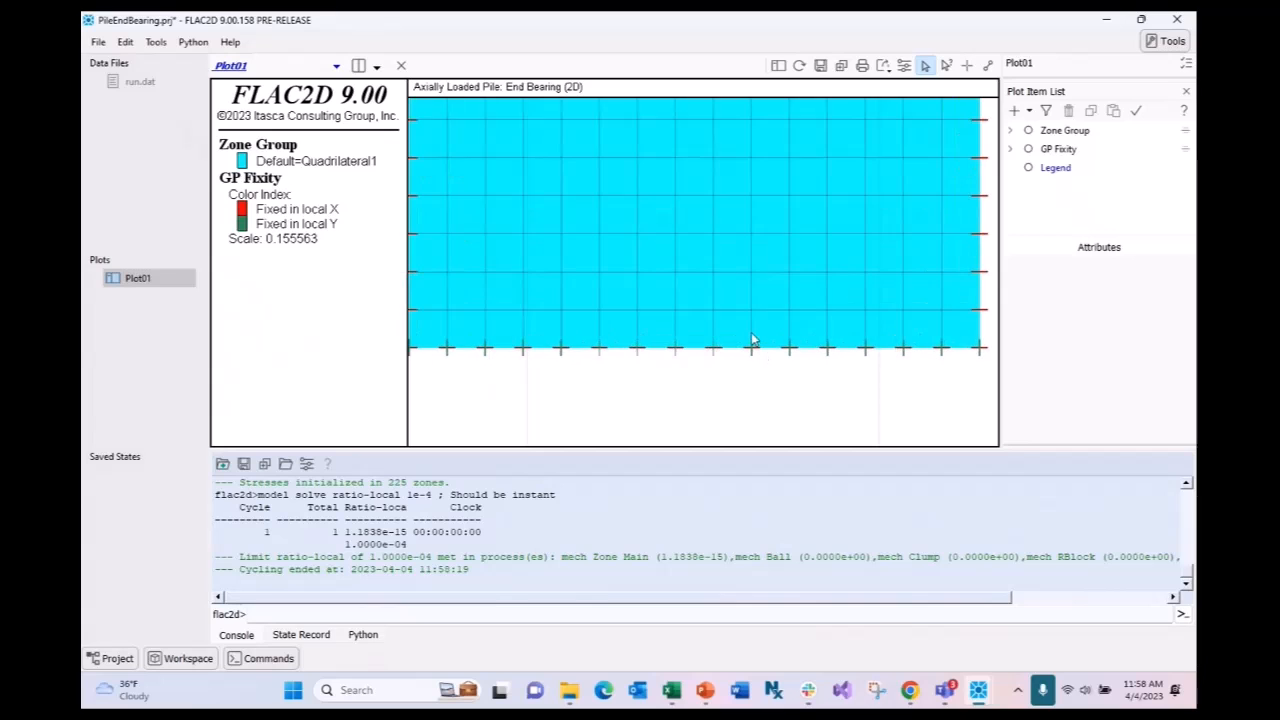
pyautogui.doubleClick(139, 81)
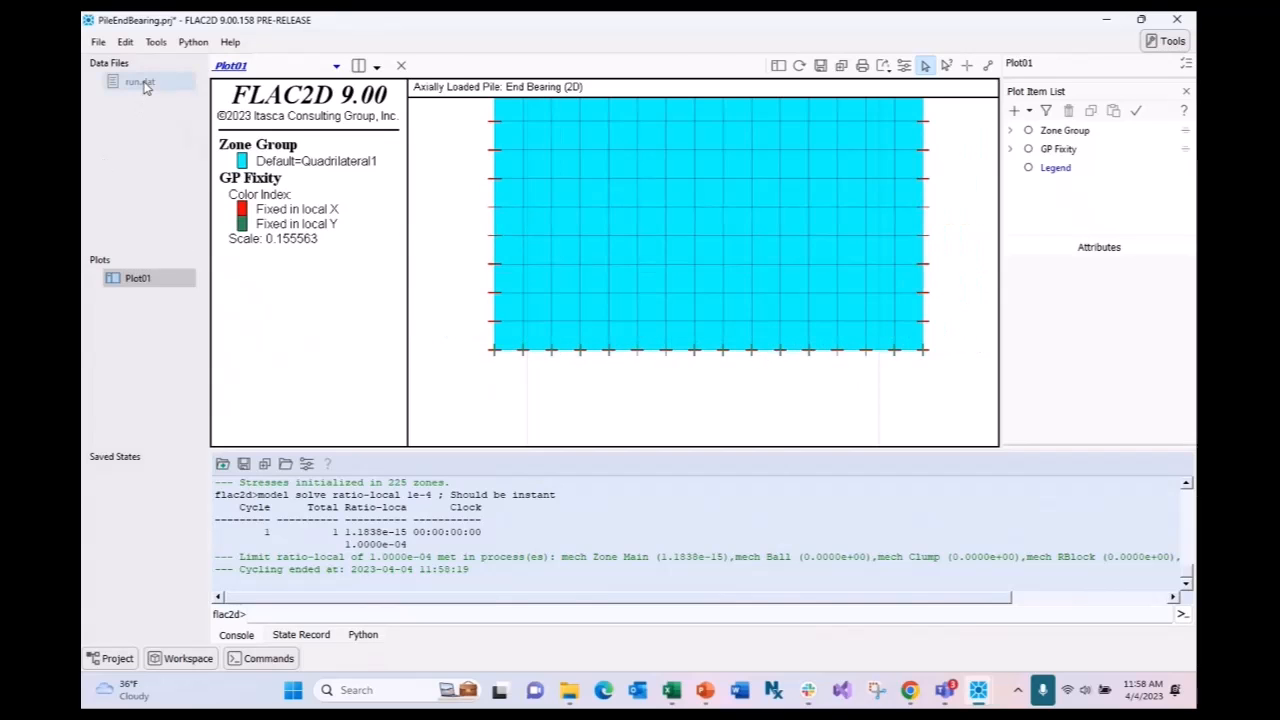
# - Copy the End Bearing example's 'Create a pile' code block and return to PileEndBearing's run.dat
pyautogui.click(909, 690)
pyautogui.scroll(-5, 840, 360)
pyautogui.scroll(2, 900, 355)
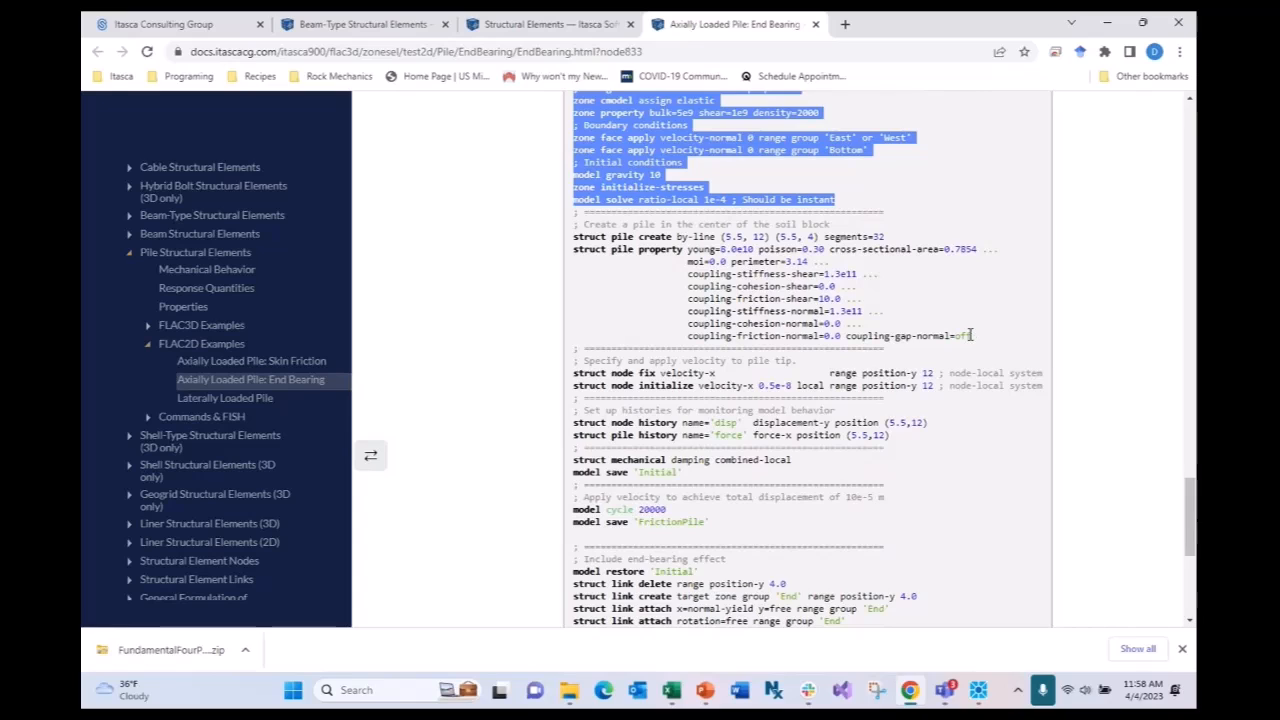
pyautogui.moveTo(972, 336); pyautogui.dragTo(564, 230)
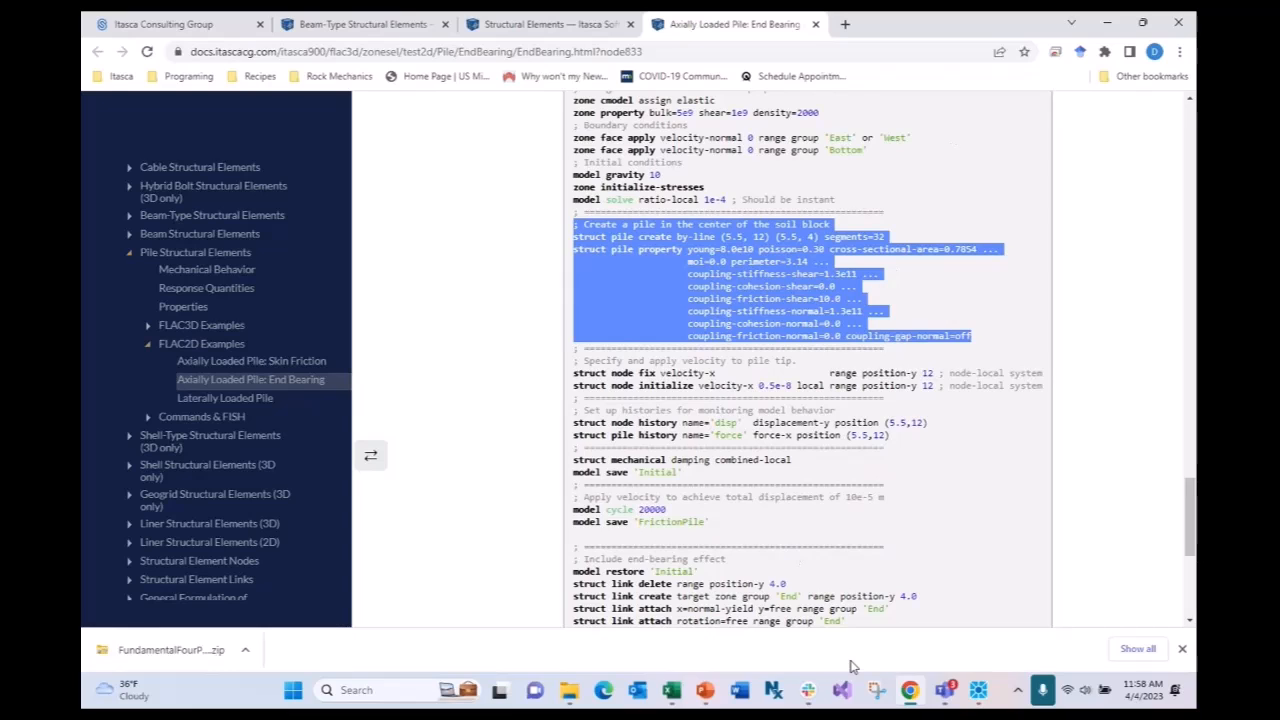
pyautogui.click(978, 692)
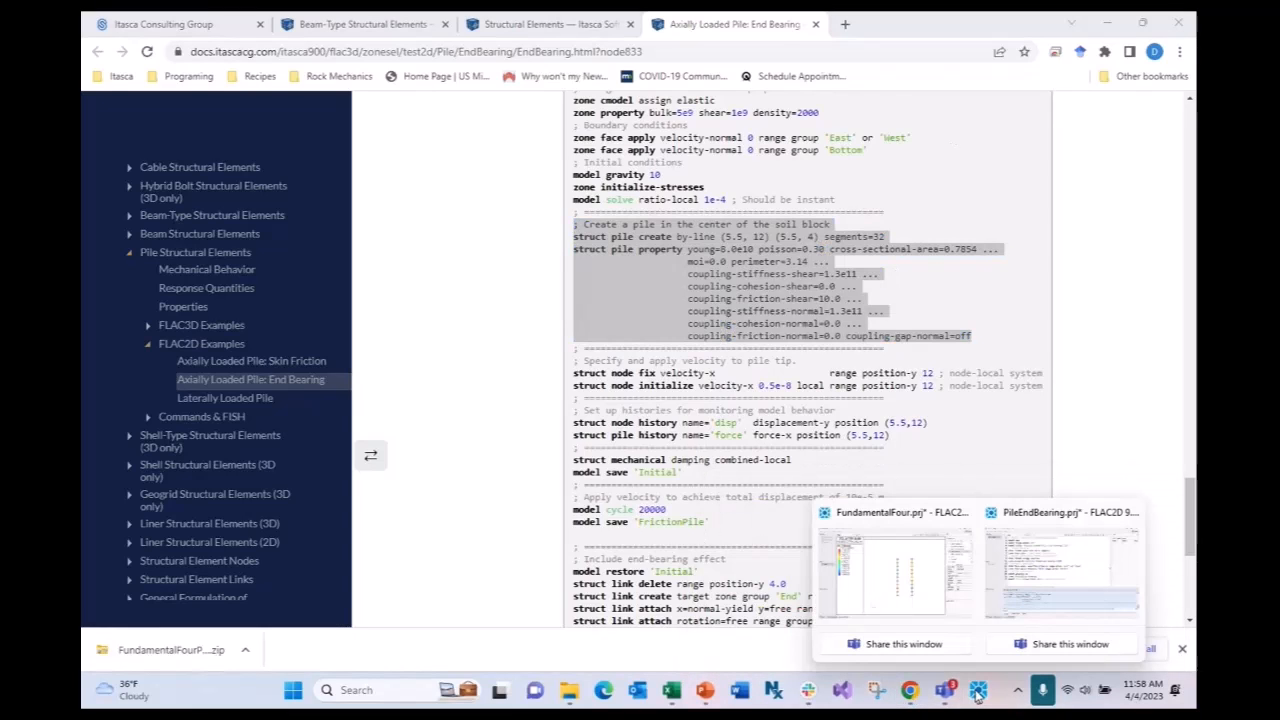
pyautogui.click(1059, 567)
pyautogui.press('Return')
pyautogui.press('Return')
# - Paste the pile-creation block after the solve command and save the project without the model state
pyautogui.write('; Create a pile in the center of the soil block struct pile create by-line (5.5, 12) (5.5, 4) segments=32 struct pile property young=8.0e10 poisson=0.30 cross-sectional-area=0.7854 ...                      moi=0.0 perimeter=3.14 ...                      coupling-stiffness-shear=1.3e11 ...                      coupling-cohesion-shear=0.0 ...                      coupling-friction-shear=10.0 ...                      coupling-stiffness-normal=1.3e11 ...                      coupling-cohesion-normal=0.0 ...                      coupling-friction-normal=0.0 coupling-gap-normal=off')
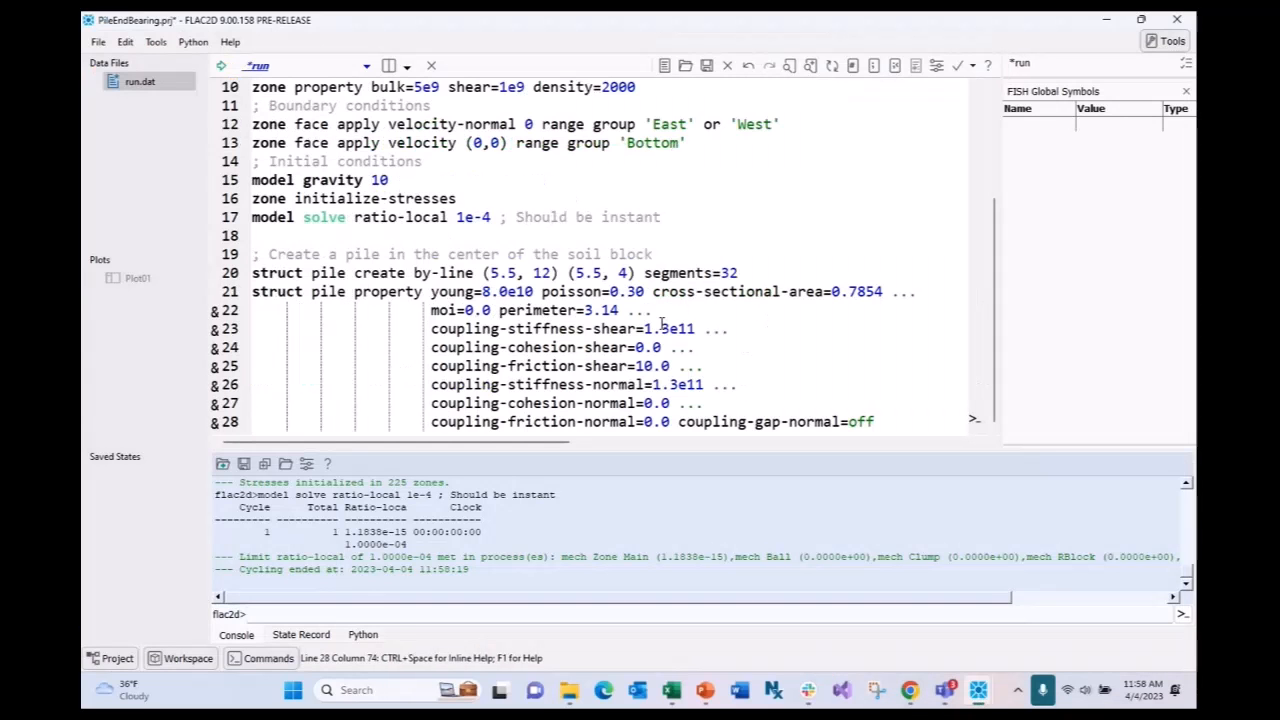
pyautogui.click(693, 347)
pyautogui.click(100, 42)
pyautogui.click(131, 140)
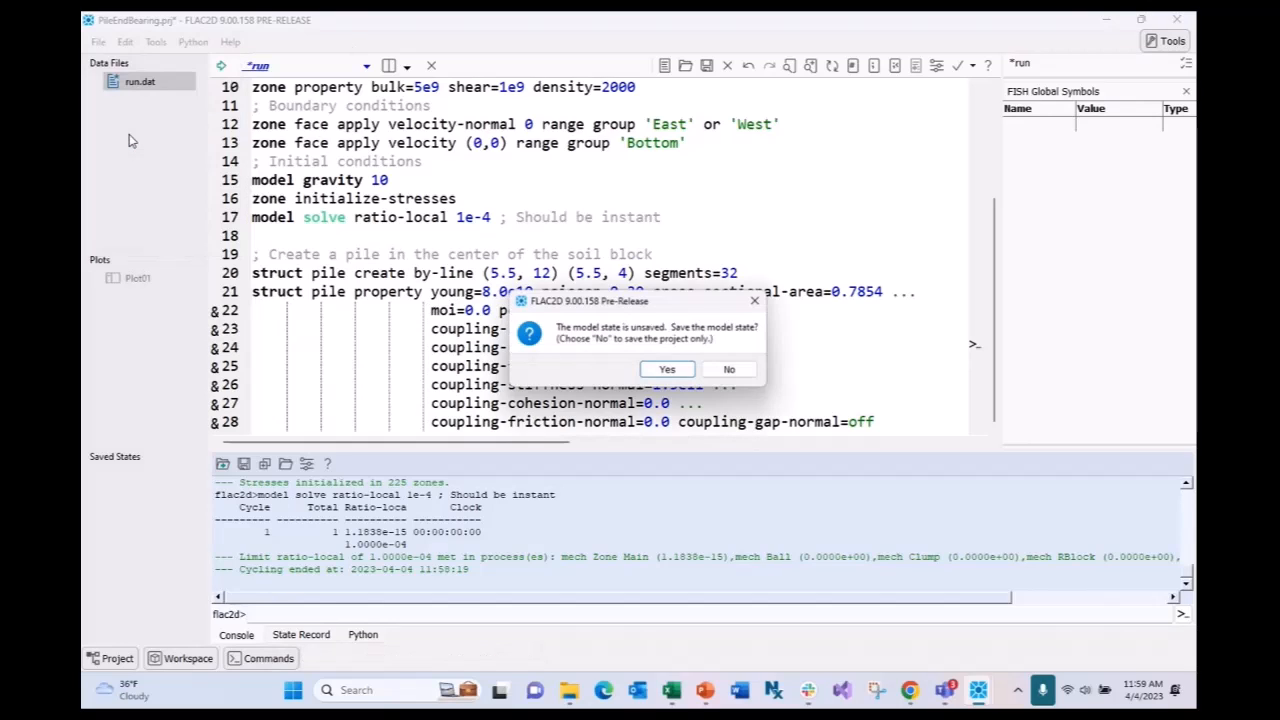
pyautogui.click(720, 372)
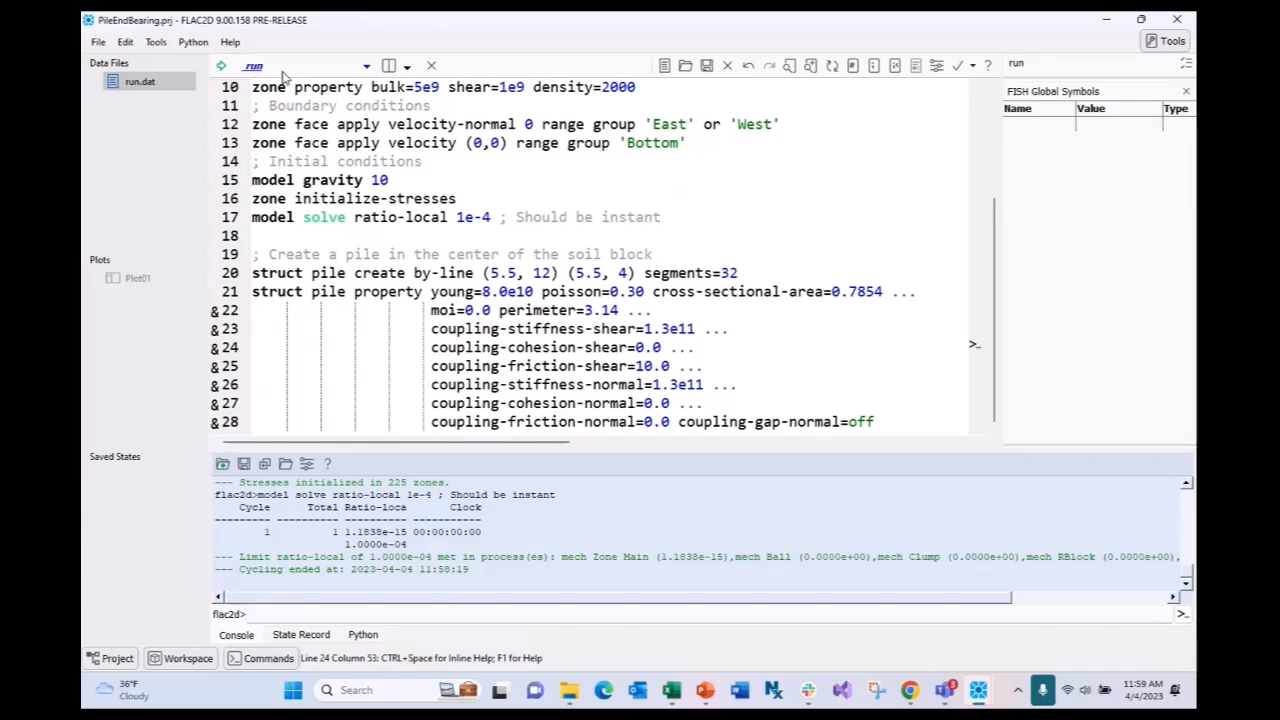
# - Clean up the blank line and indentation after line 28 of the pile block
pyautogui.click(889, 421)
pyautogui.press('Return')
pyautogui.press('Return')
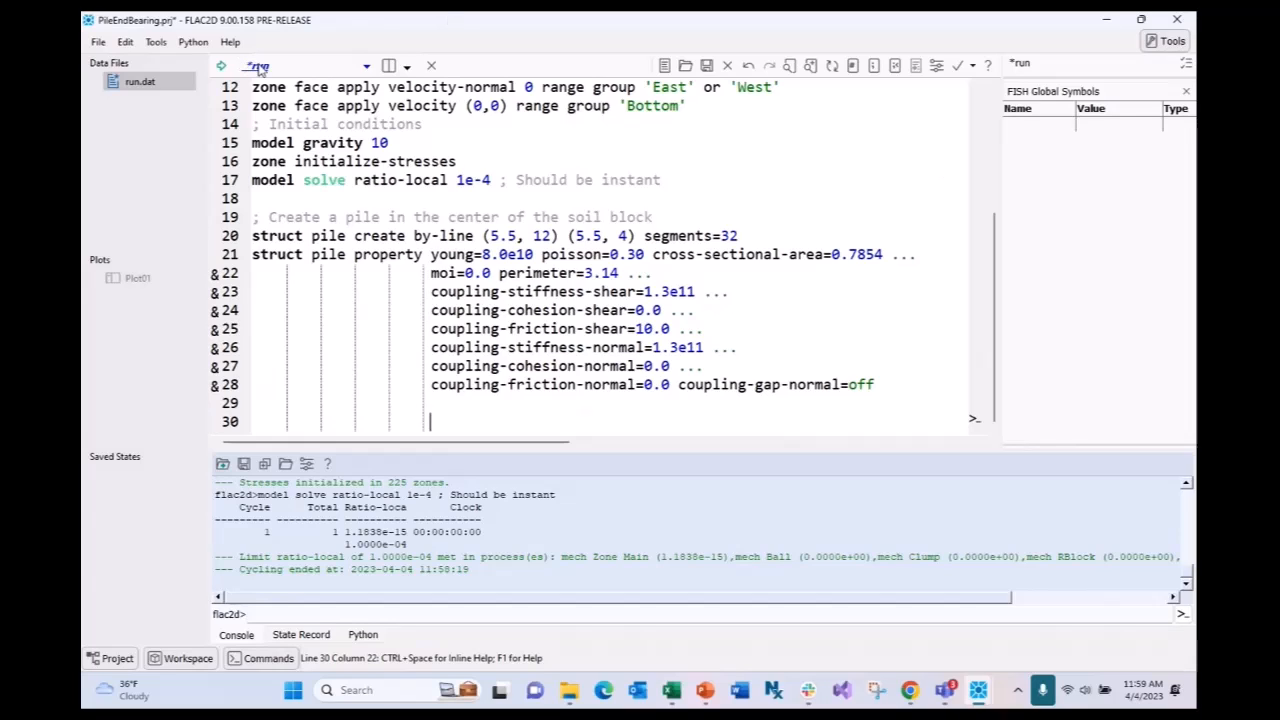
pyautogui.press('BackSpace')
pyautogui.press('BackSpace')
pyautogui.press('BackSpace')
pyautogui.press('BackSpace')
pyautogui.press('BackSpace')
pyautogui.press('BackSpace')
pyautogui.press('BackSpace')
pyautogui.press('BackSpace')
pyautogui.press('BackSpace')
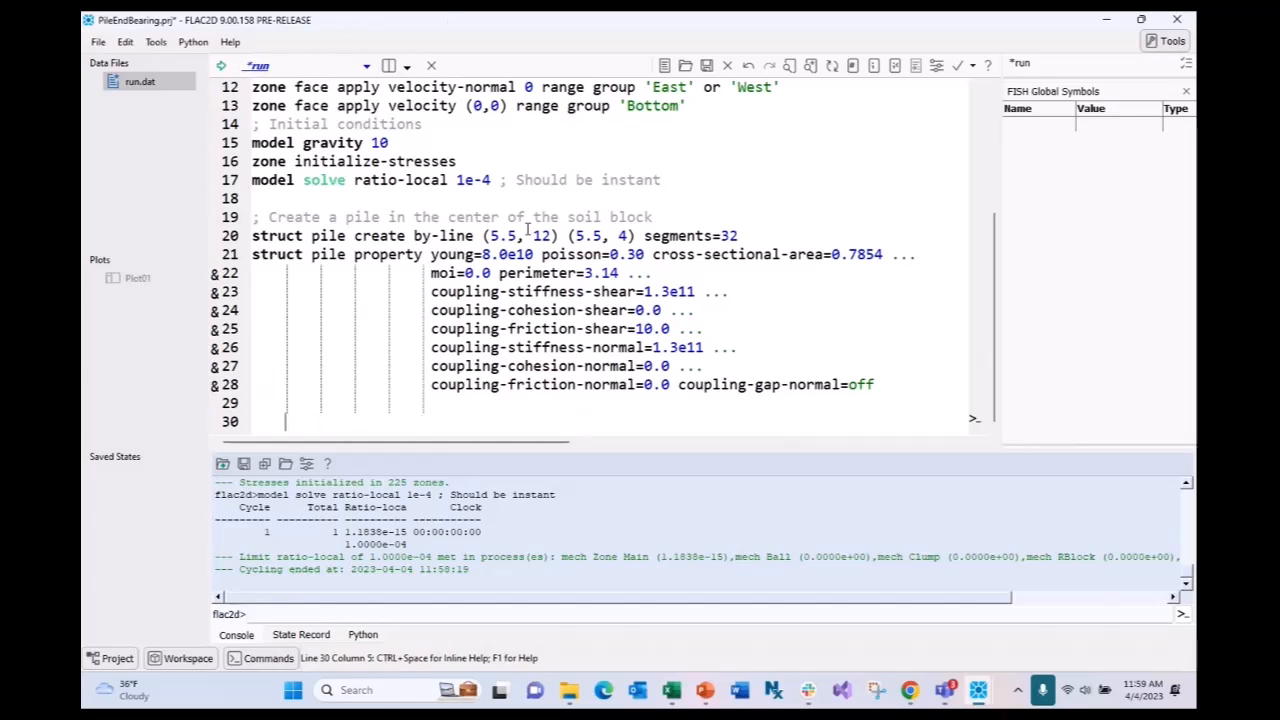
pyautogui.press('BackSpace')
pyautogui.press('BackSpace')
pyautogui.press('BackSpace')
pyautogui.press('BackSpace')
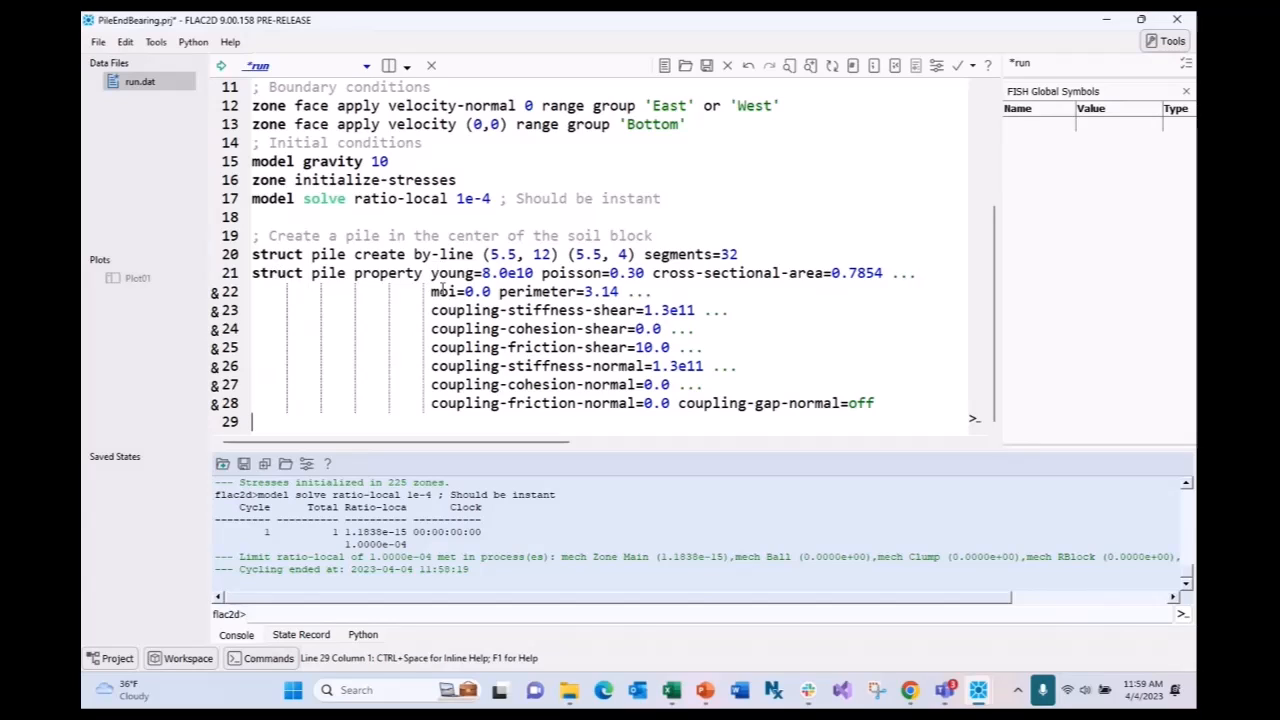
# - Review the pile's young 8.0e10, poisson 0.30, cross-sectional-area and moi=0.0 values, then save run.dat
pyautogui.moveTo(535, 273); pyautogui.dragTo(481, 273)
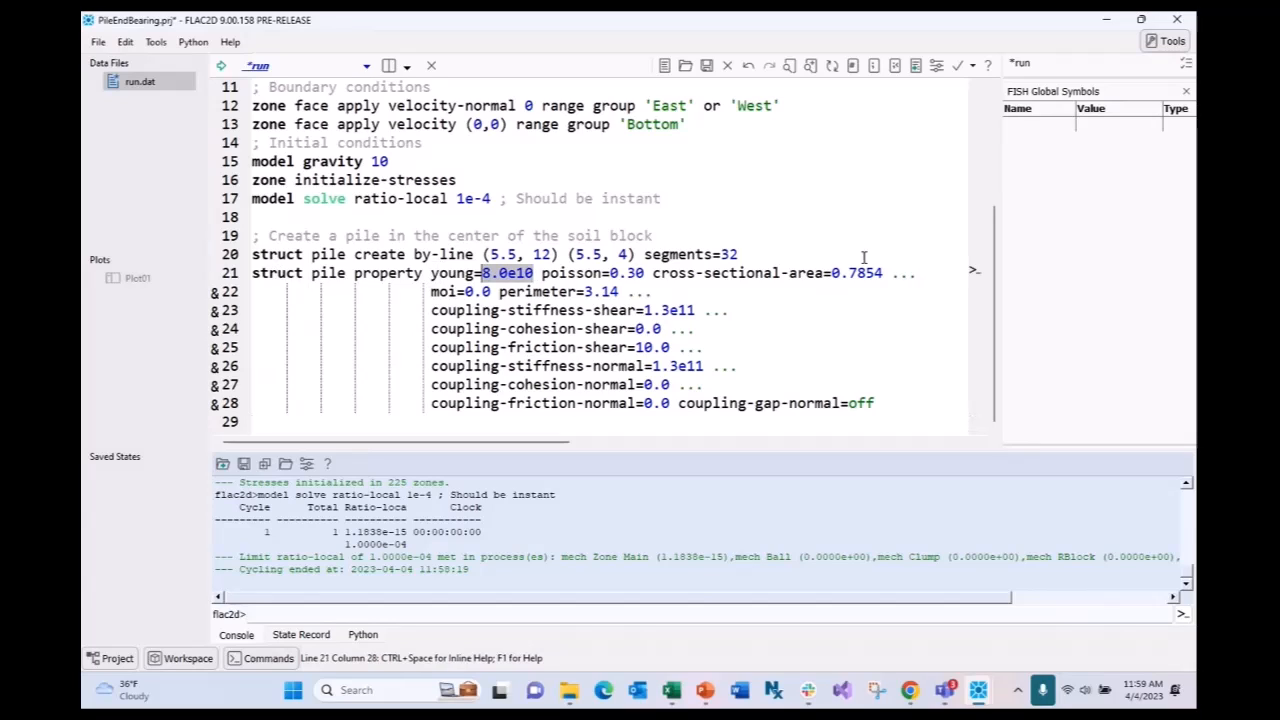
pyautogui.moveTo(645, 273); pyautogui.dragTo(593, 273)
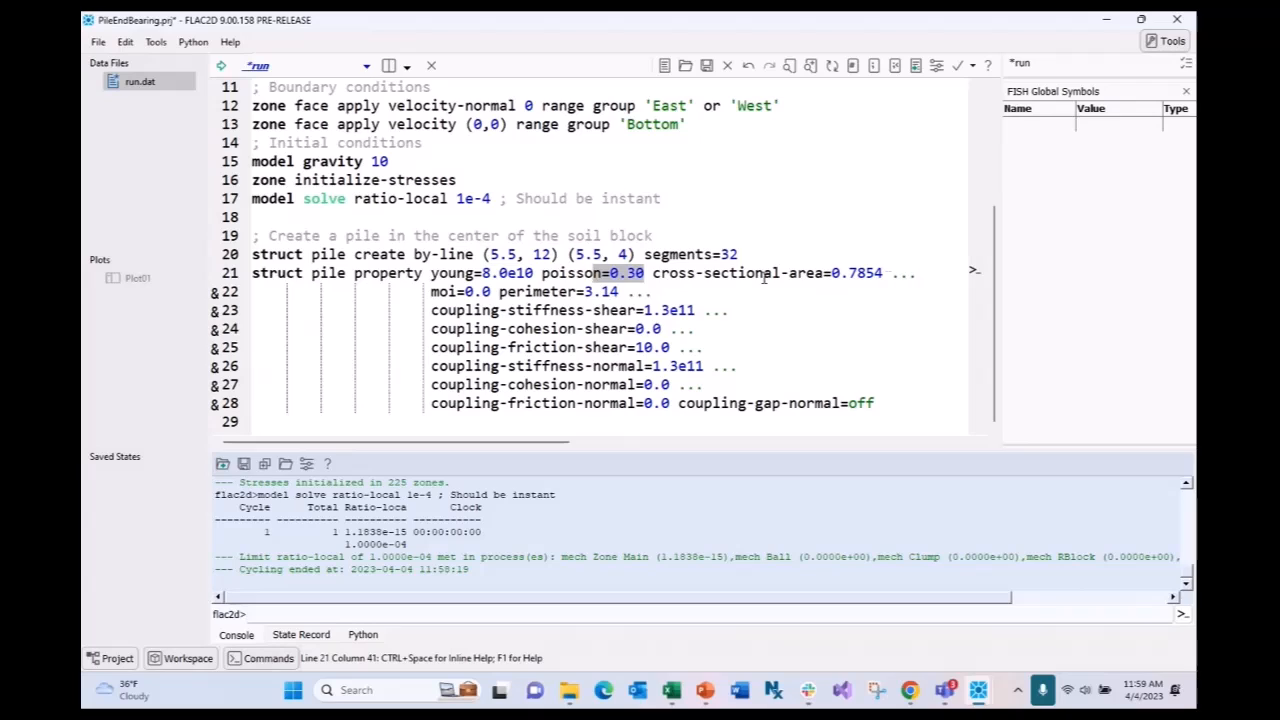
pyautogui.moveTo(883, 273); pyautogui.dragTo(655, 273)
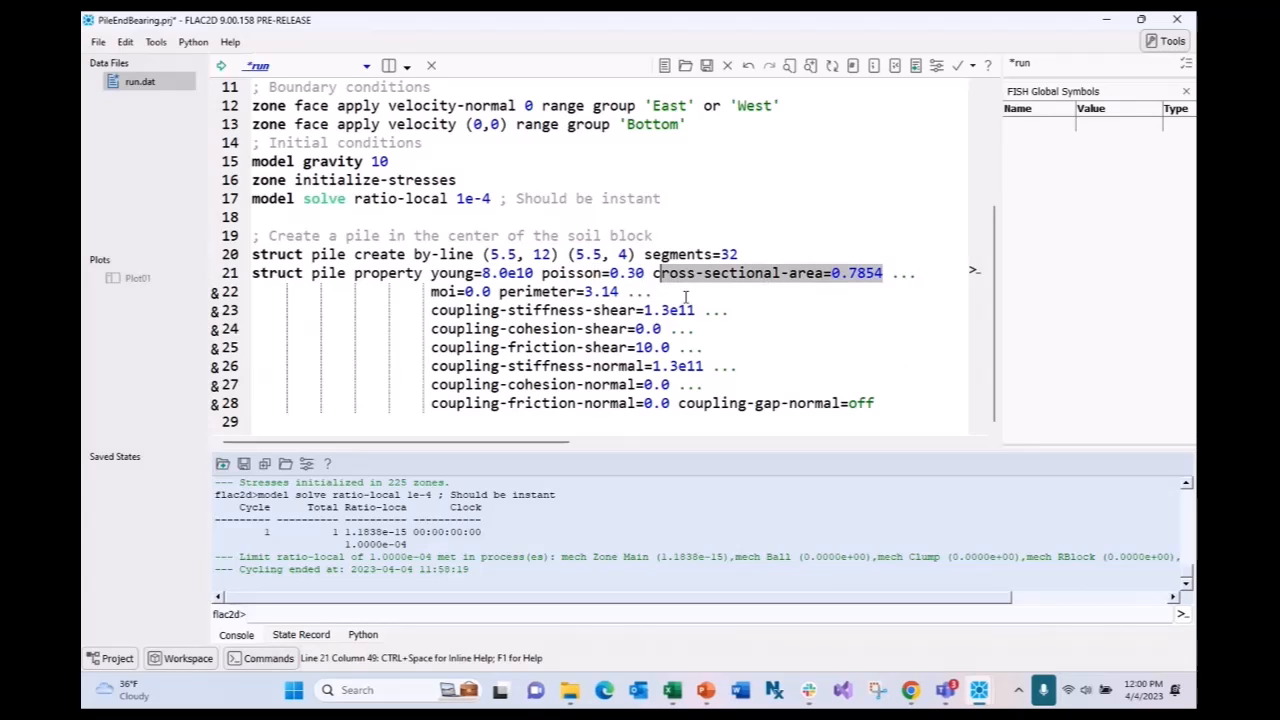
pyautogui.moveTo(491, 291); pyautogui.dragTo(431, 291)
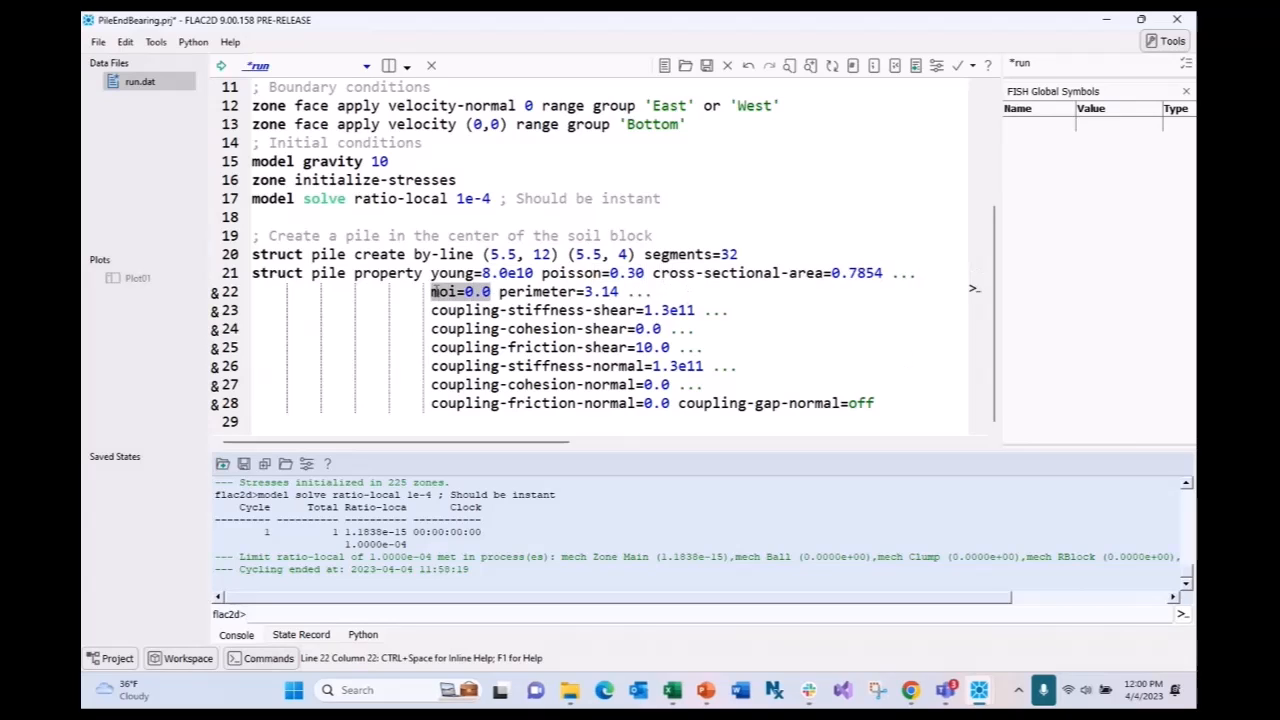
pyautogui.hotkey('ctrl', 's')
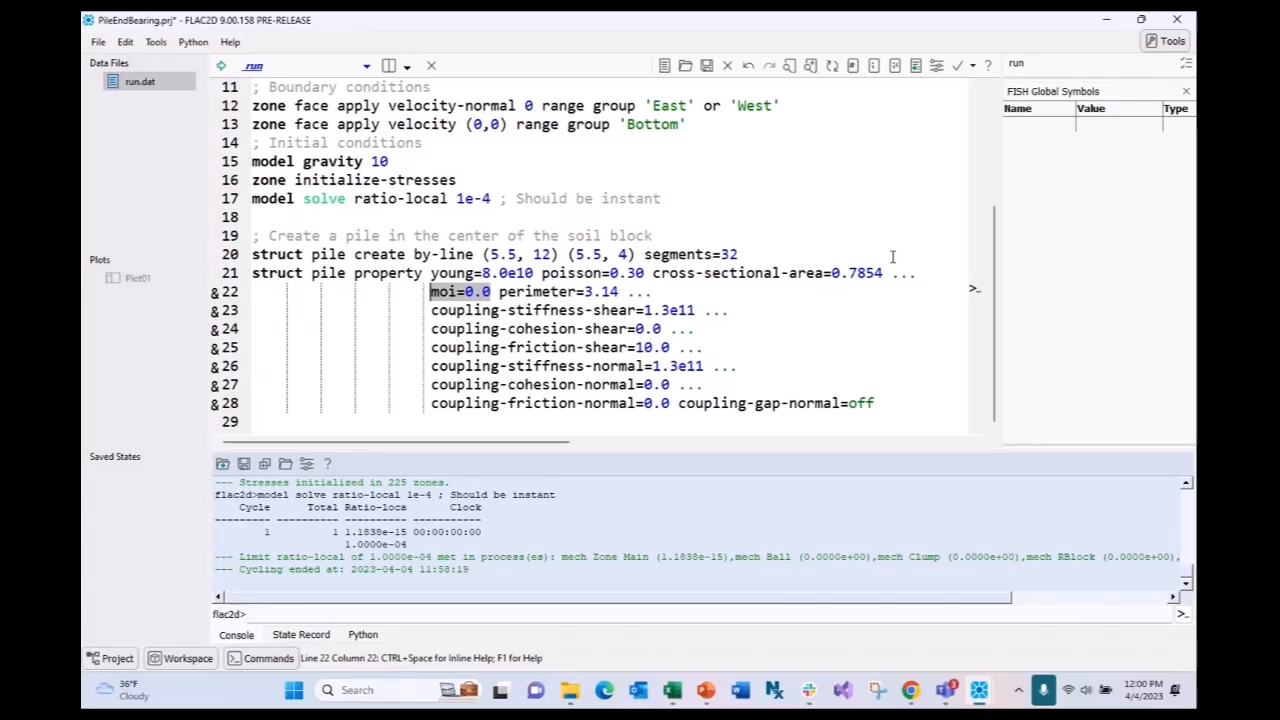
# - Review the perimeter and cross-sectional-area settings on lines 21–22
pyautogui.doubleClick(518, 292)
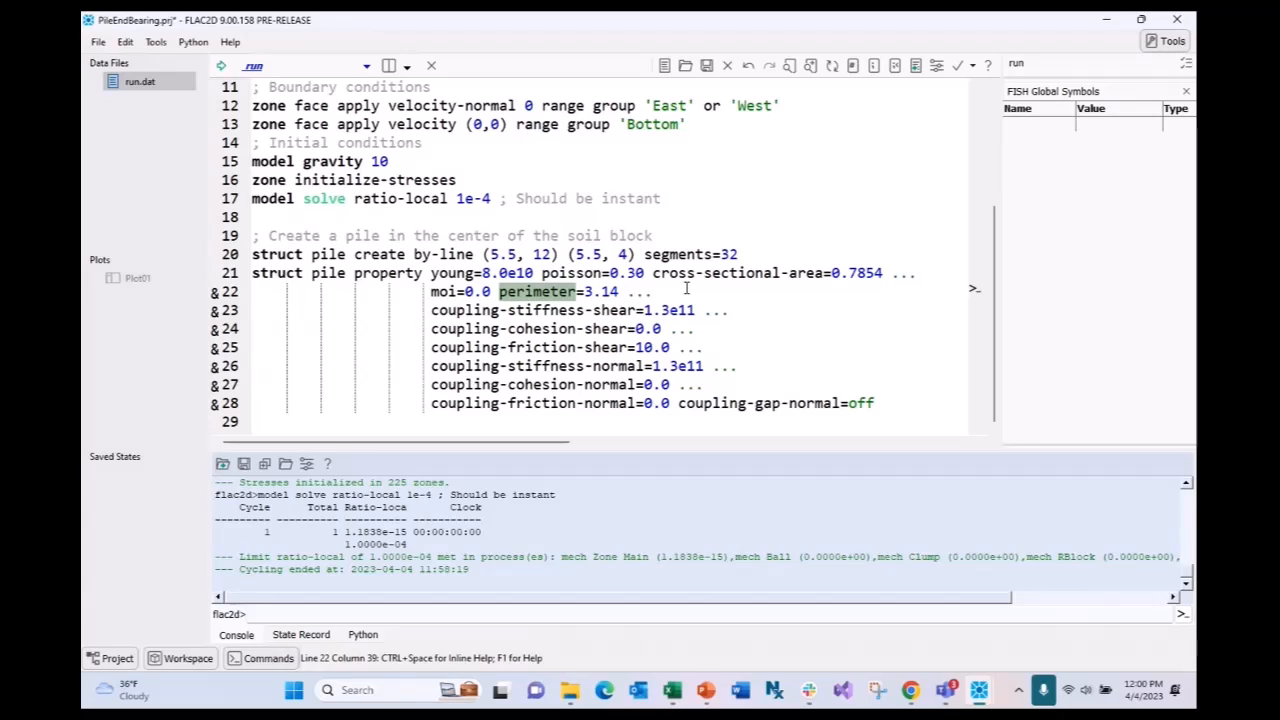
pyautogui.moveTo(824, 281); pyautogui.dragTo(658, 276)
pyautogui.click(769, 288)
pyautogui.click(747, 302)
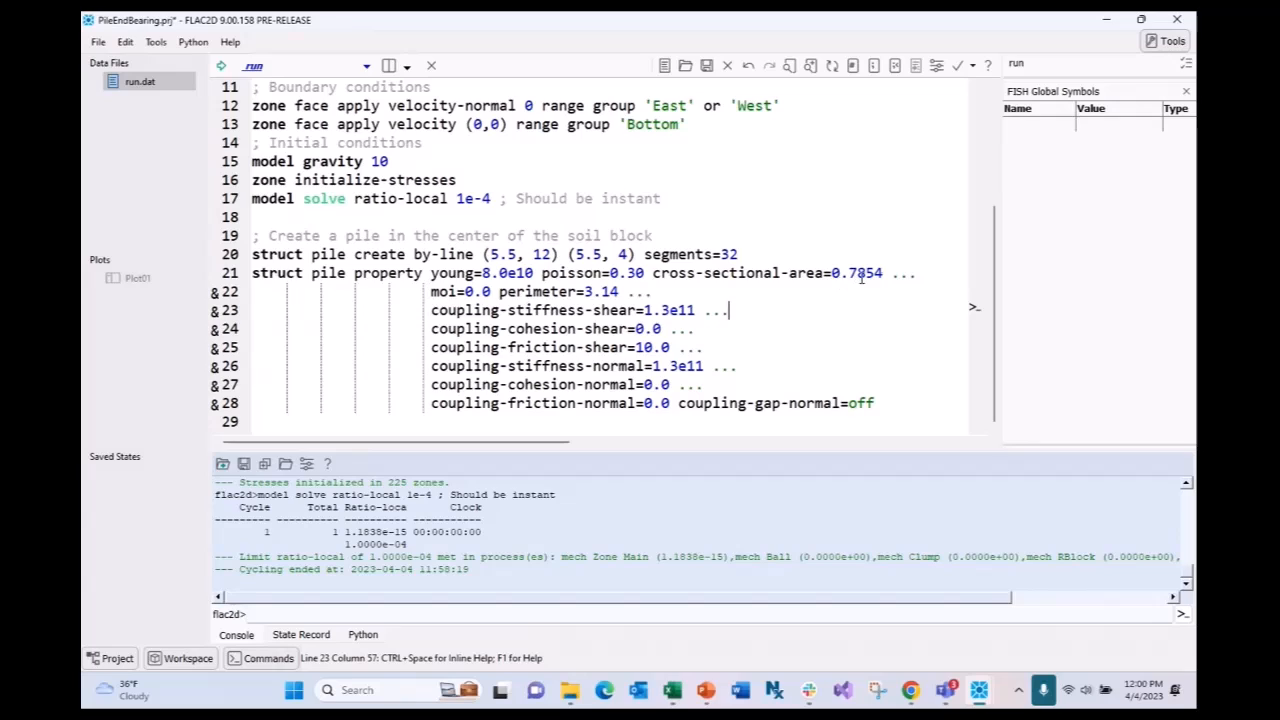
pyautogui.moveTo(884, 274); pyautogui.dragTo(842, 274)
pyautogui.click(826, 312)
pyautogui.moveTo(697, 311); pyautogui.dragTo(643, 311)
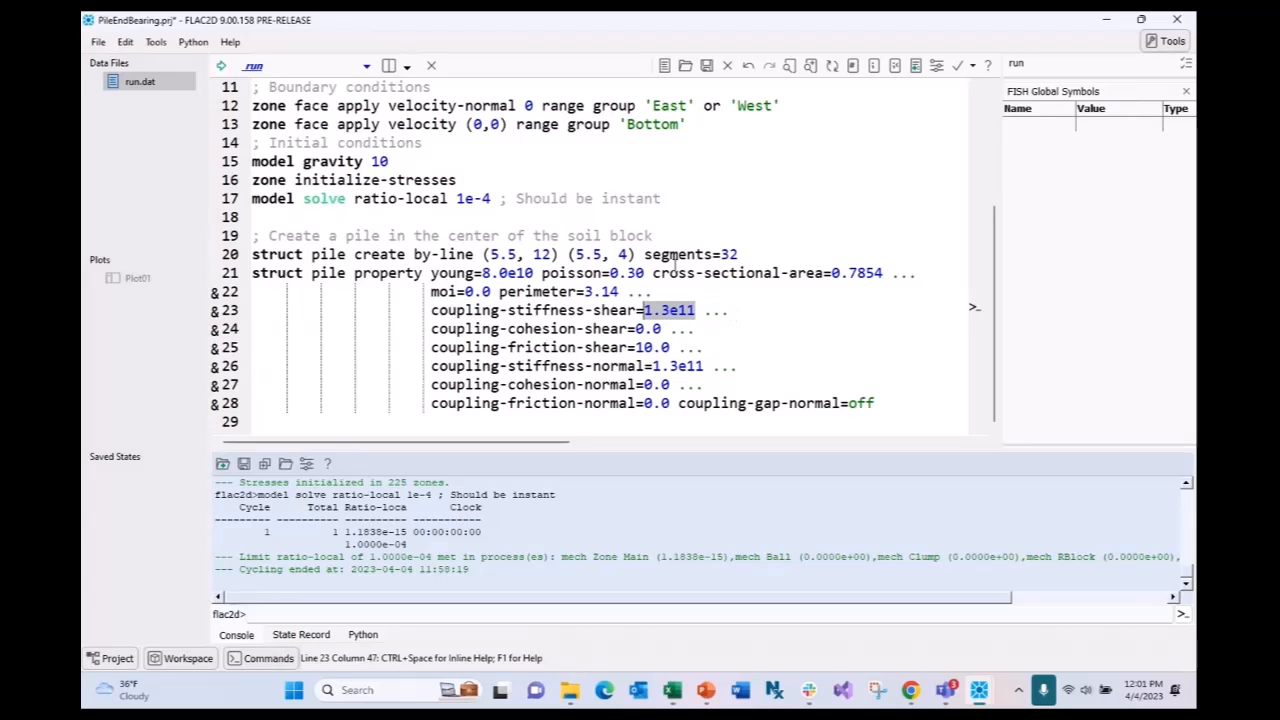
pyautogui.moveTo(541, 273); pyautogui.dragTo(490, 273)
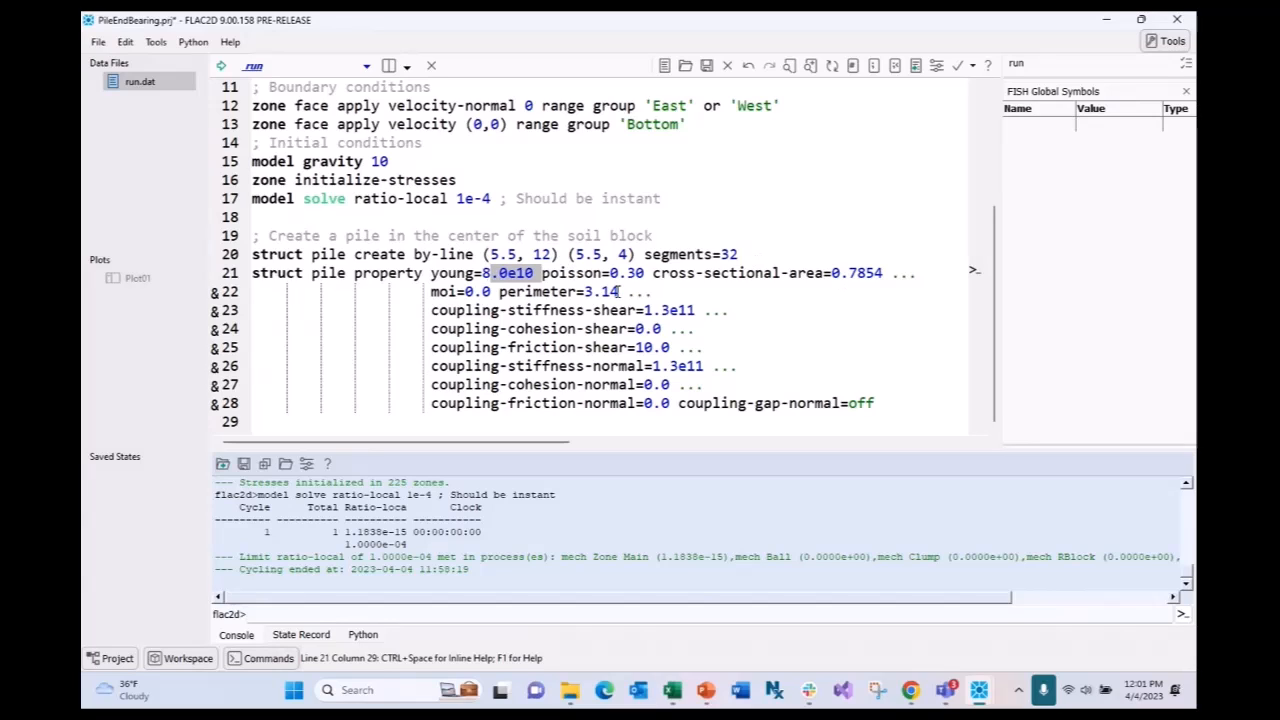
pyautogui.scroll(2, 665, 205)
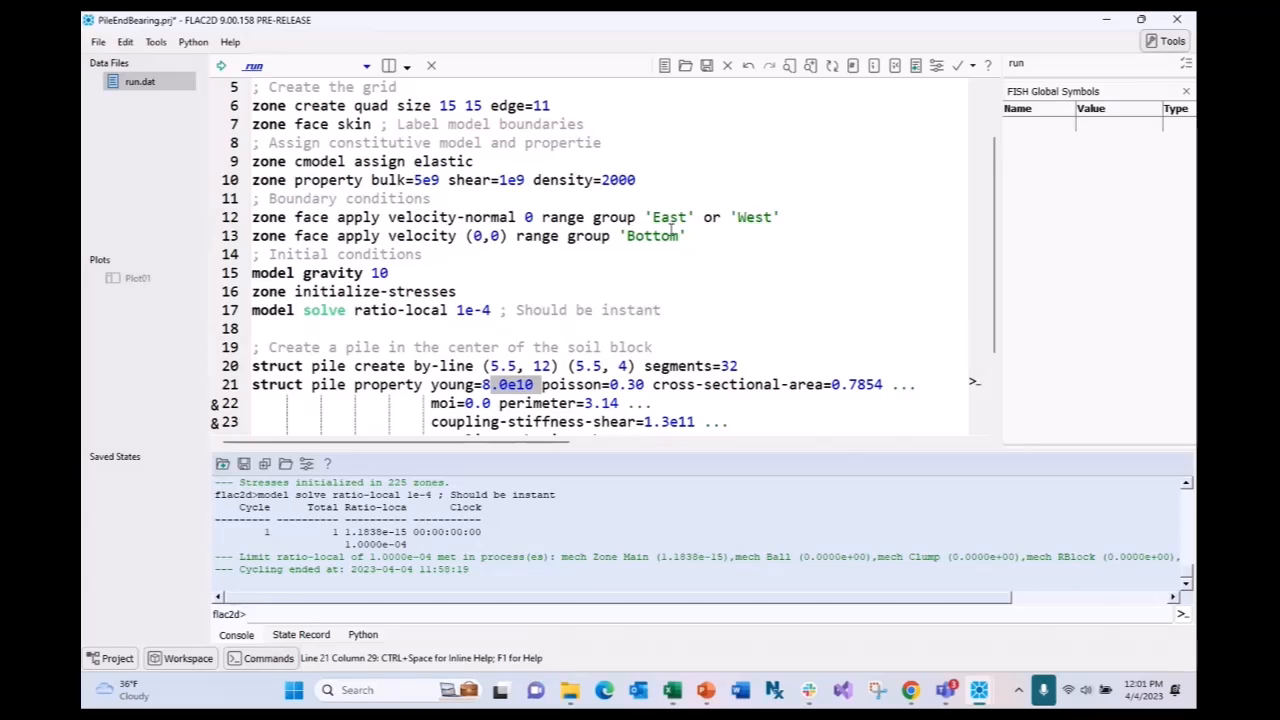
pyautogui.scroll(-2, 670, 228)
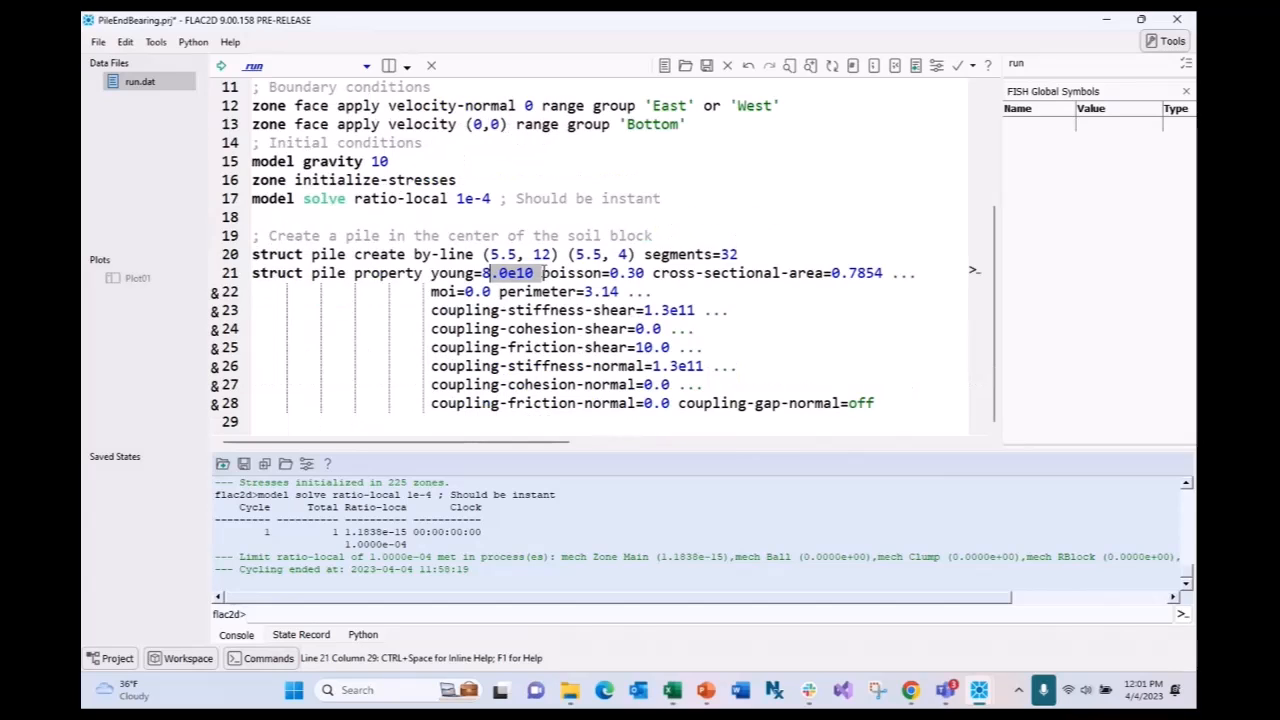
pyautogui.hotkey('shift', 'Left')
pyautogui.hotkey('shift', 'Left')
pyautogui.click(738, 314)
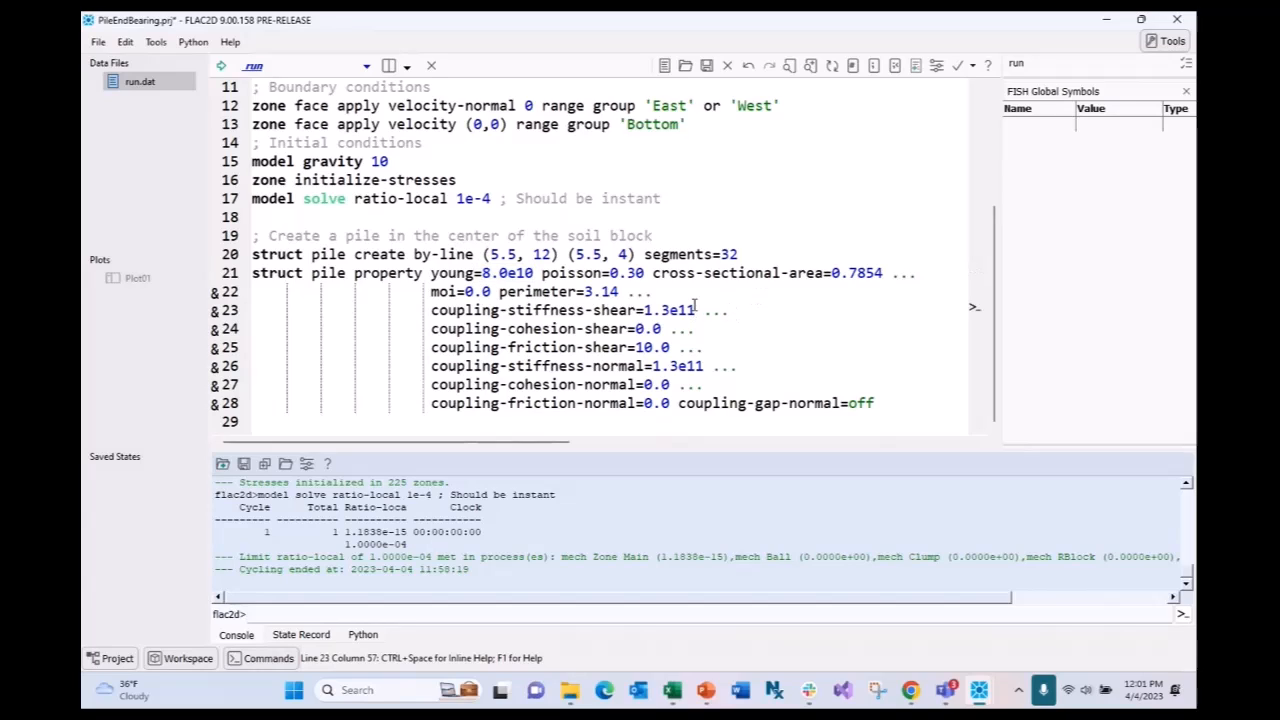
pyautogui.moveTo(697, 310); pyautogui.dragTo(645, 311)
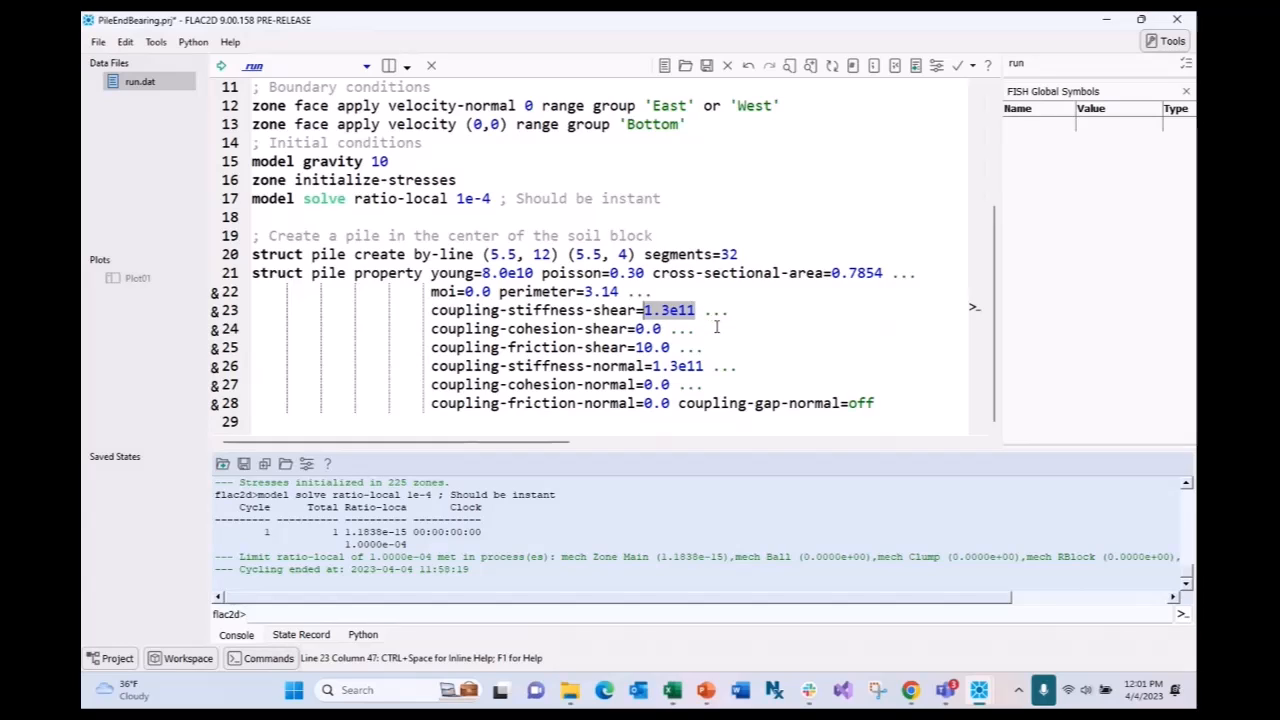
pyautogui.click(820, 332)
pyautogui.moveTo(662, 329); pyautogui.dragTo(501, 329)
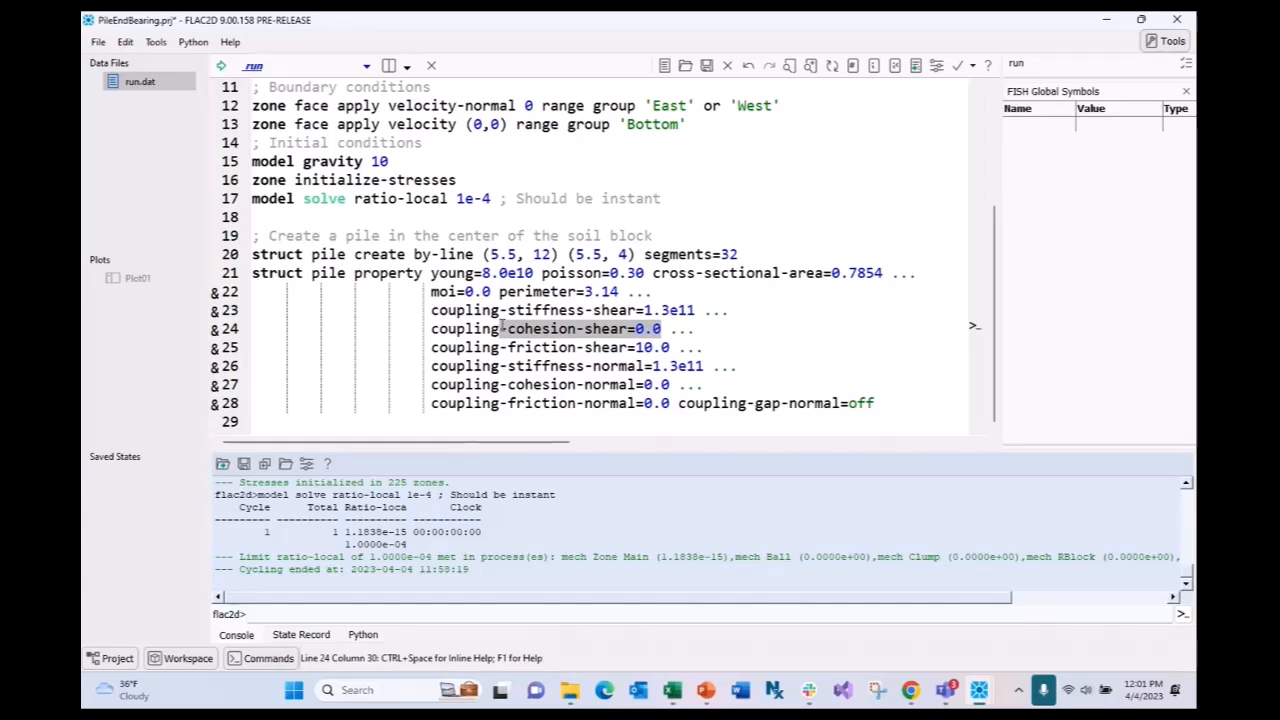
pyautogui.moveTo(670, 347); pyautogui.dragTo(516, 347)
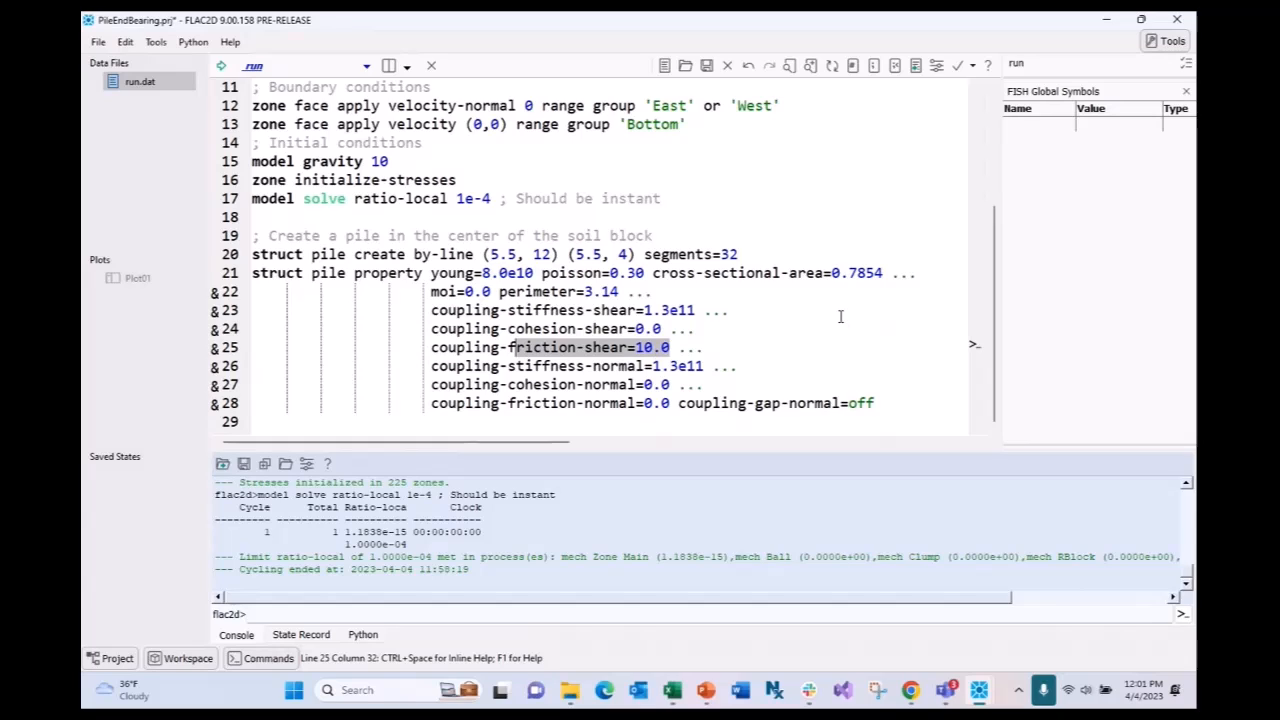
pyautogui.click(739, 368)
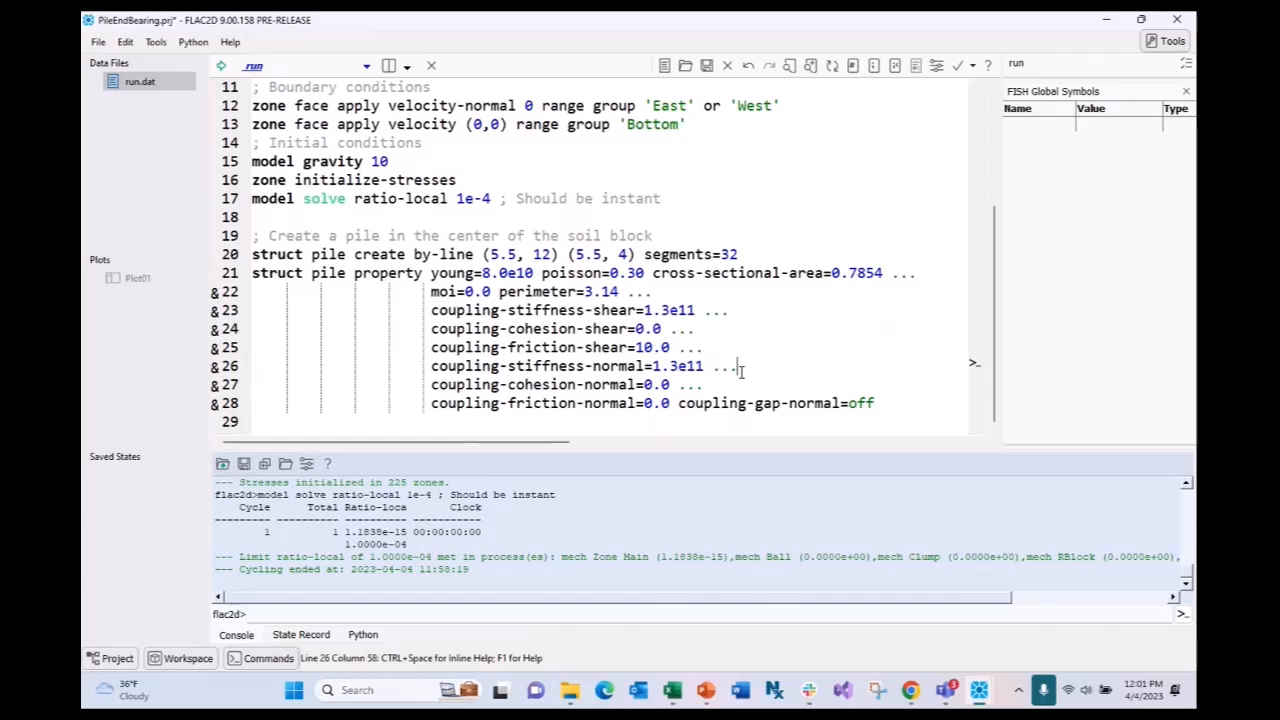
pyautogui.hotkey('shift', 'Left')
pyautogui.hotkey('shift', 'Left')
pyautogui.hotkey('shift', 'Left')
pyautogui.hotkey('shift', 'Left')
pyautogui.hotkey('shift', 'Left')
pyautogui.hotkey('shift', 'Left')
pyautogui.hotkey('shift', 'Left')
pyautogui.hotkey('shift', 'Left')
pyautogui.hotkey('shift', 'Left')
pyautogui.hotkey('shift', 'Left')
pyautogui.hotkey('shift', 'Left')
pyautogui.hotkey('shift', 'Left')
pyautogui.hotkey('shift', 'Left')
pyautogui.hotkey('shift', 'Left')
pyautogui.hotkey('shift', 'Left')
pyautogui.hotkey('shift', 'Left')
pyautogui.hotkey('shift', 'Left')
pyautogui.hotkey('shift', 'Left')
pyautogui.hotkey('shift', 'Left')
pyautogui.hotkey('shift', 'Left')
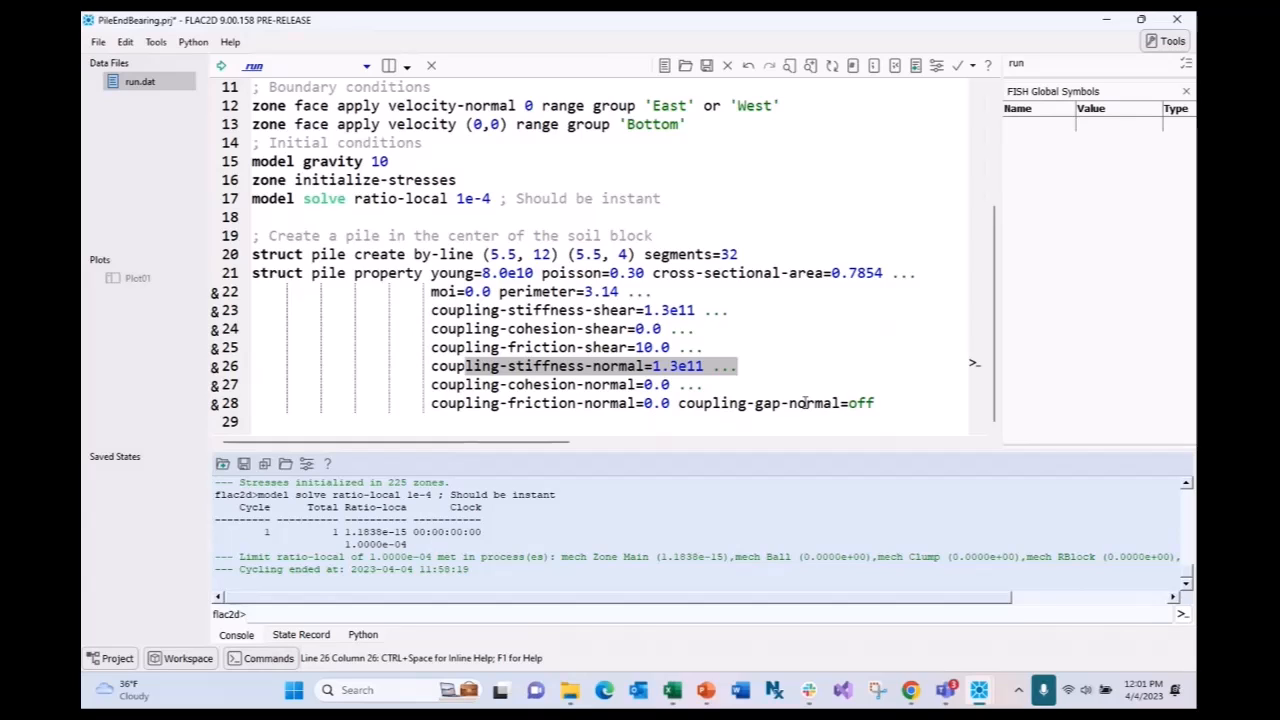
pyautogui.doubleClick(653, 385)
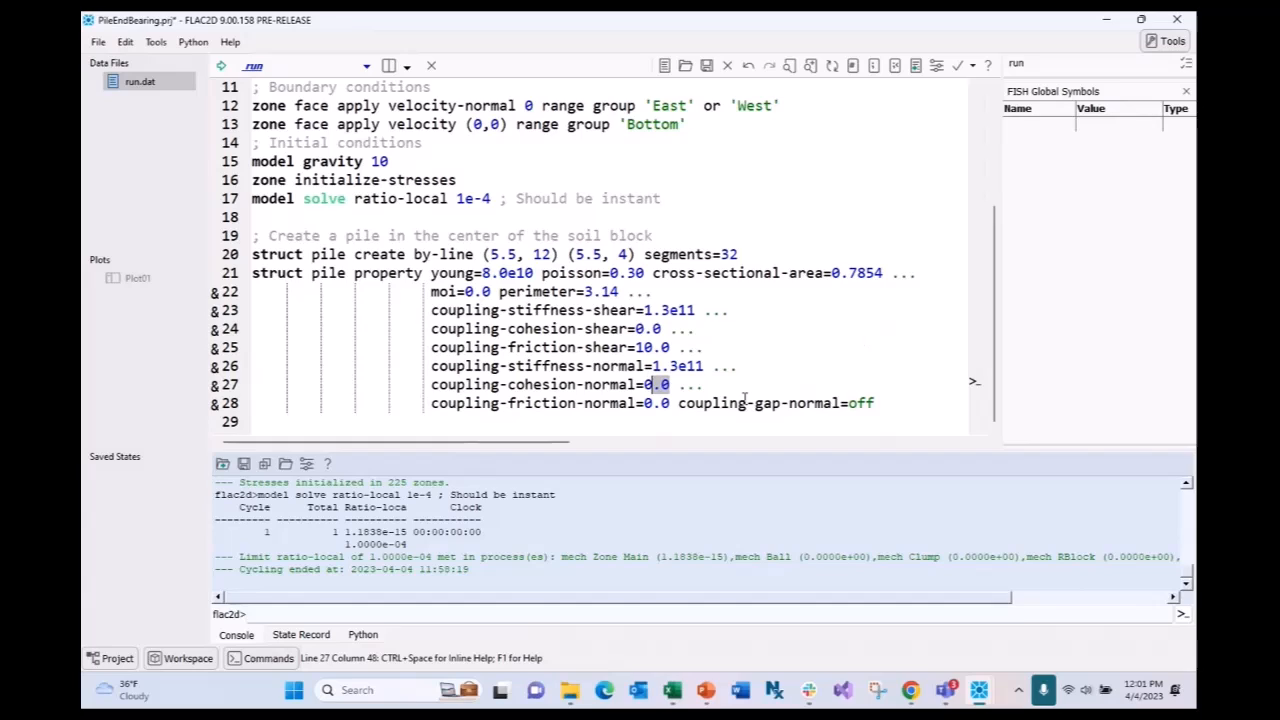
pyautogui.click(876, 403)
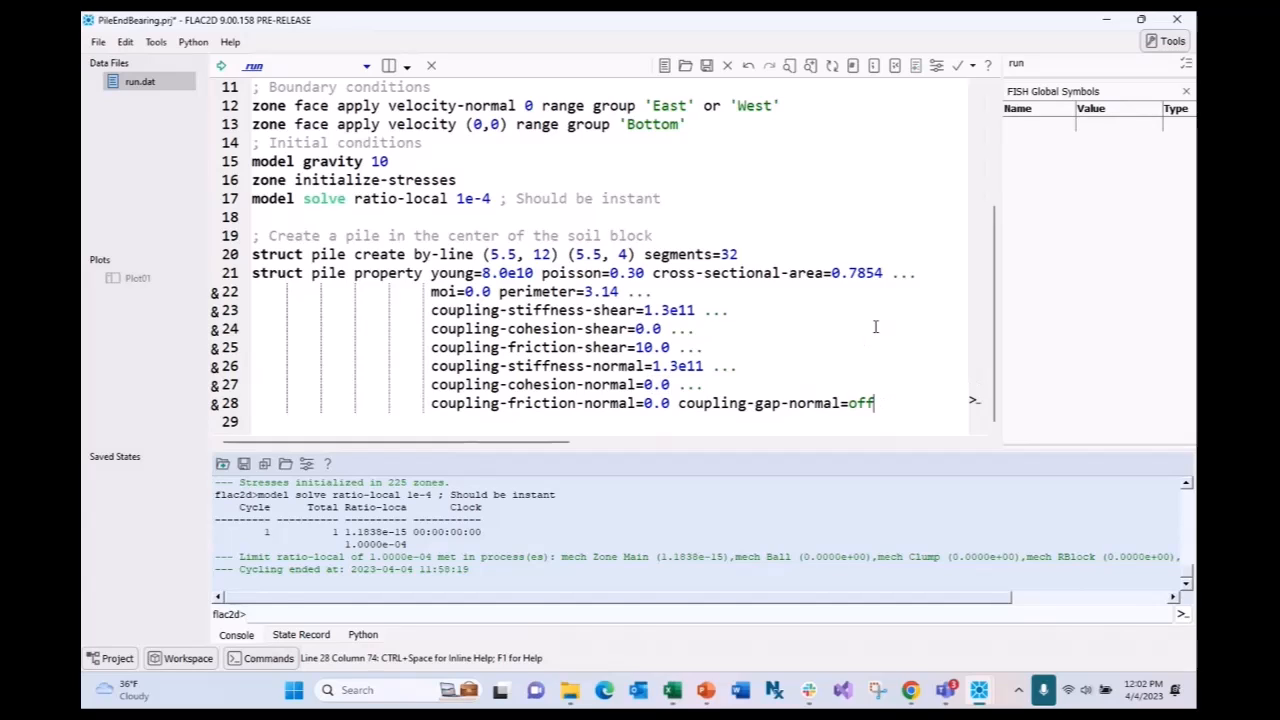
pyautogui.click(910, 690)
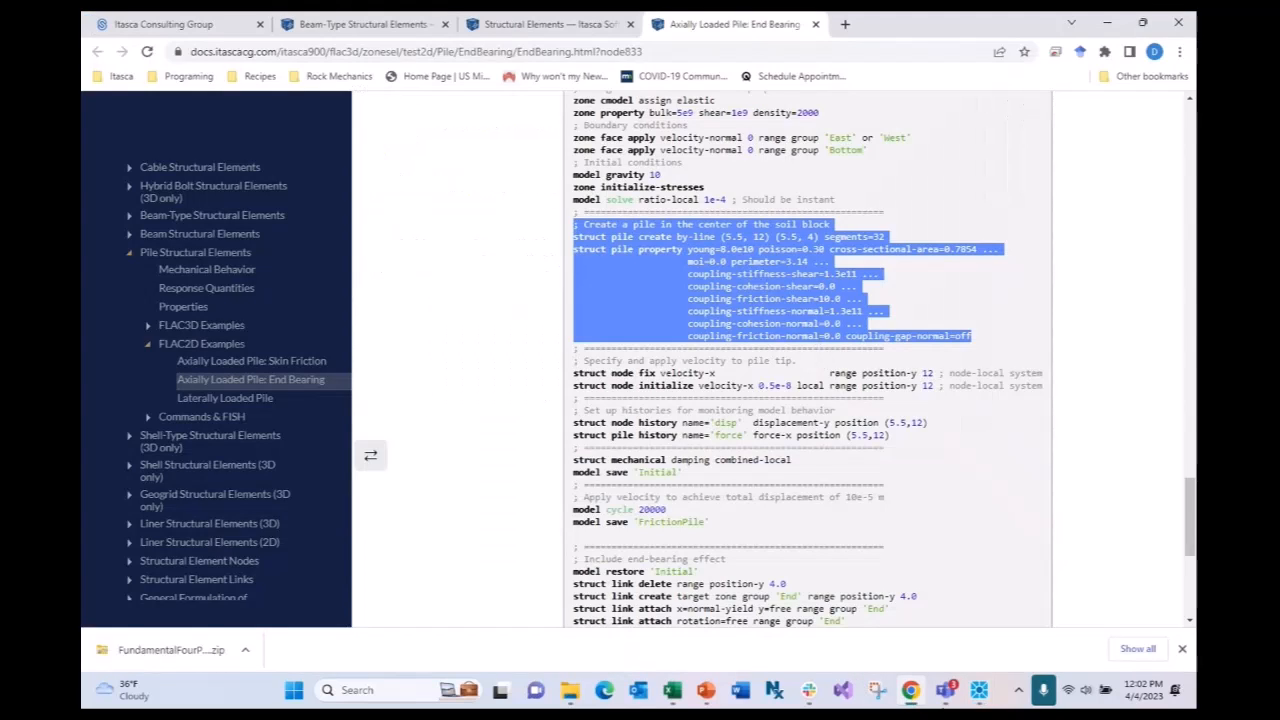
pyautogui.moveTo(978, 690)
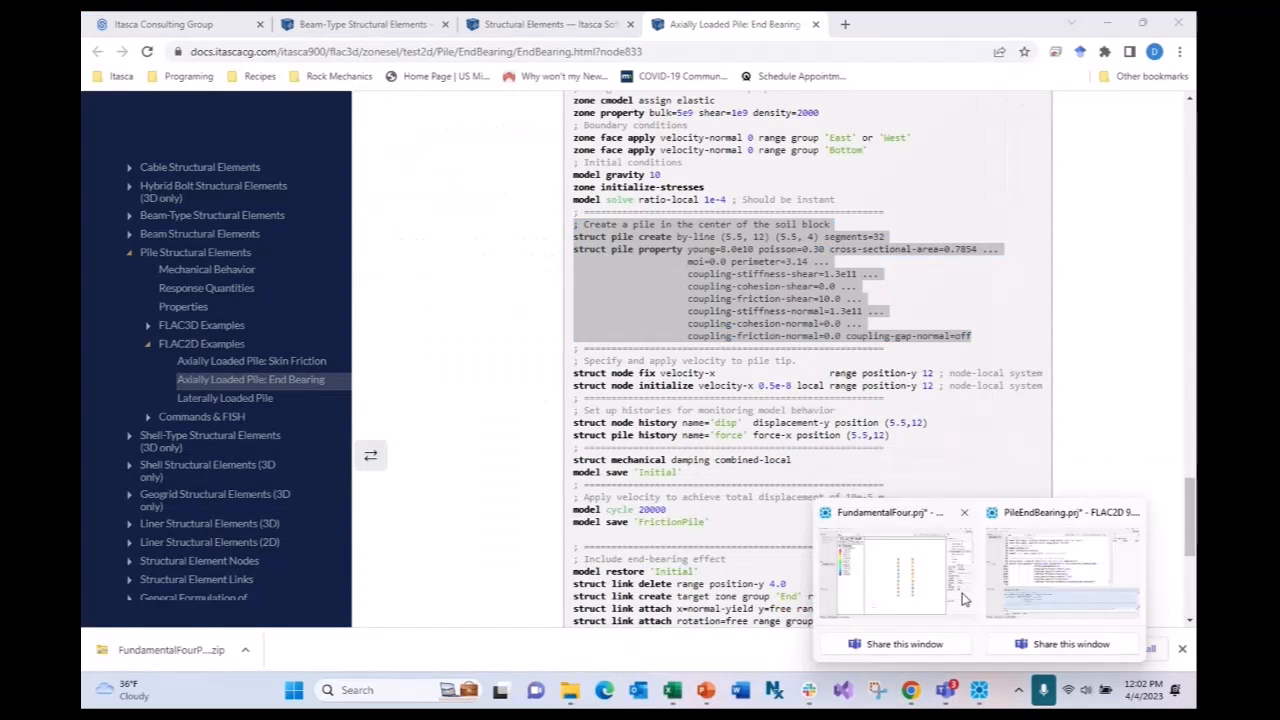
pyautogui.click(1035, 573)
pyautogui.moveTo(878, 404); pyautogui.dragTo(250, 237)
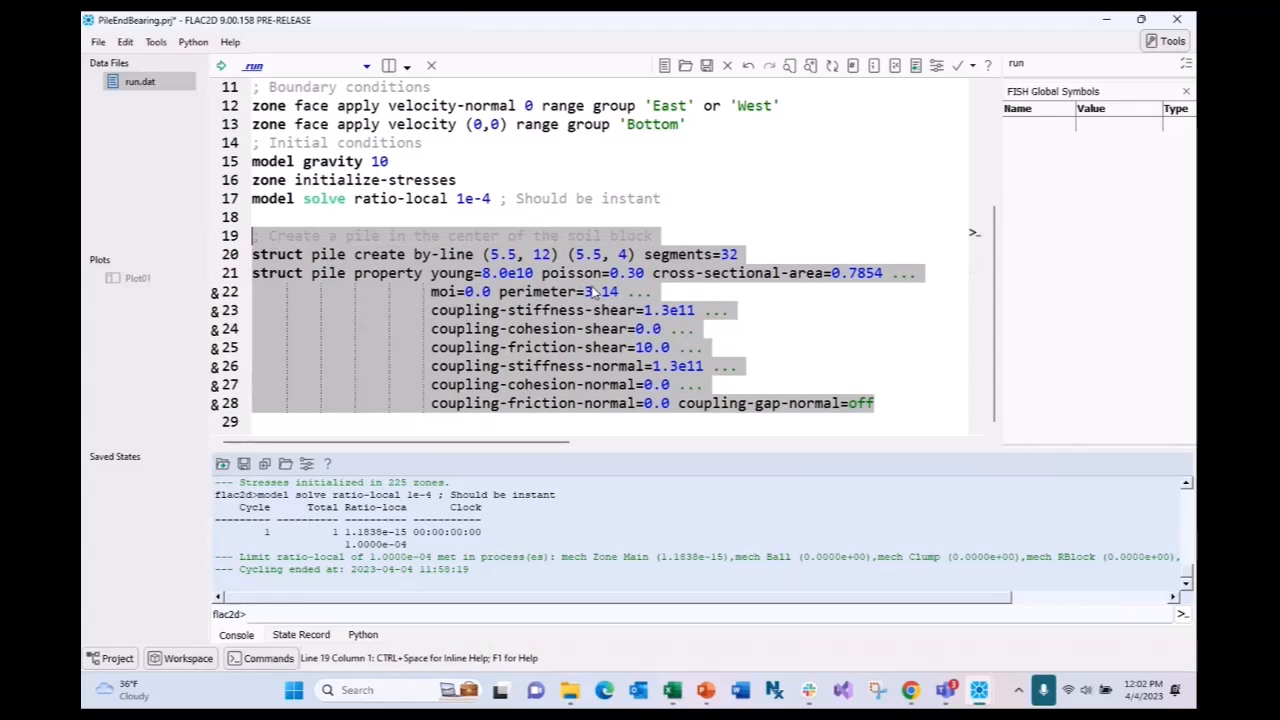
# - Execute lines 19–28 to create the 32-segment pile and check the console confirms its coupling properties
pyautogui.click(915, 66)
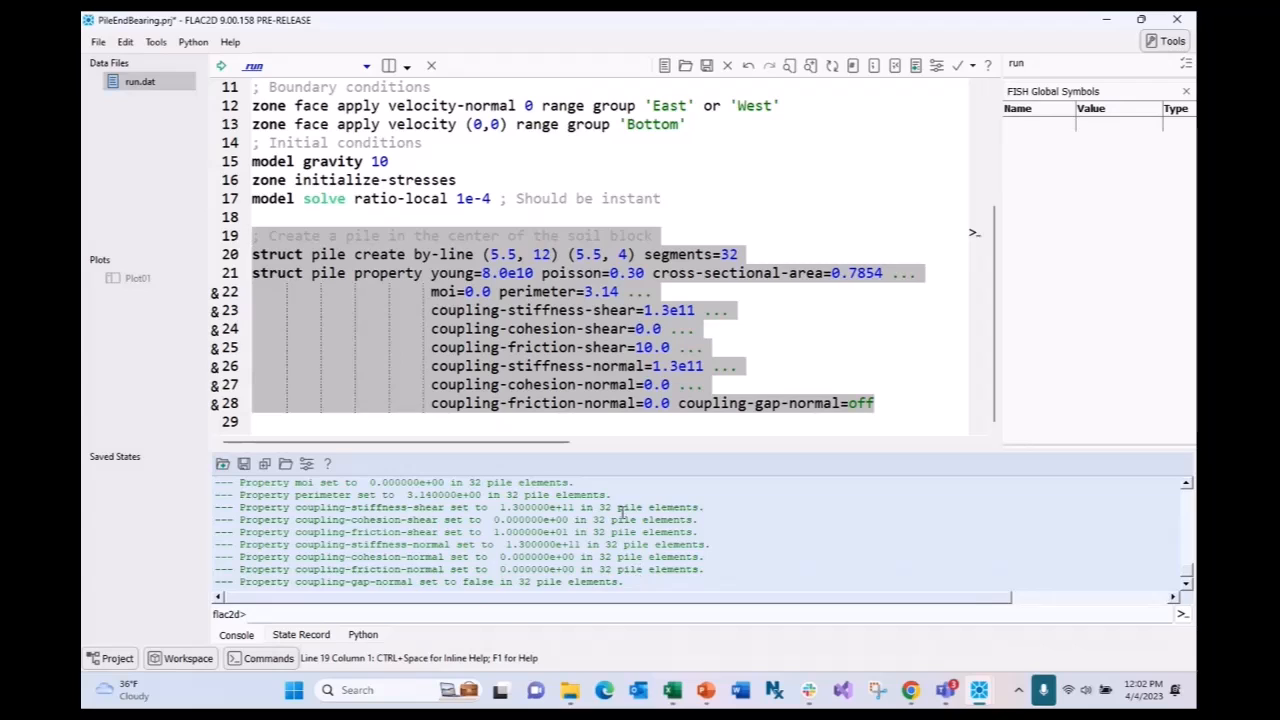
pyautogui.scroll(-1, 620, 513)
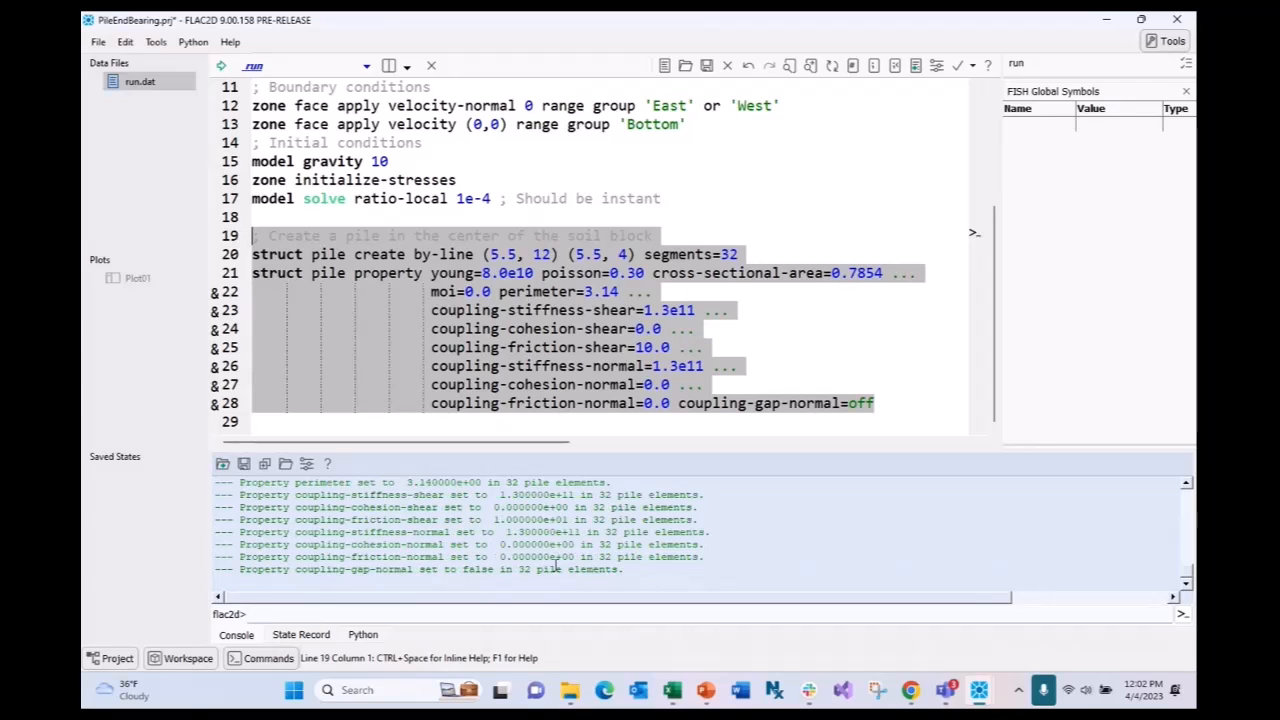
pyautogui.click(526, 571)
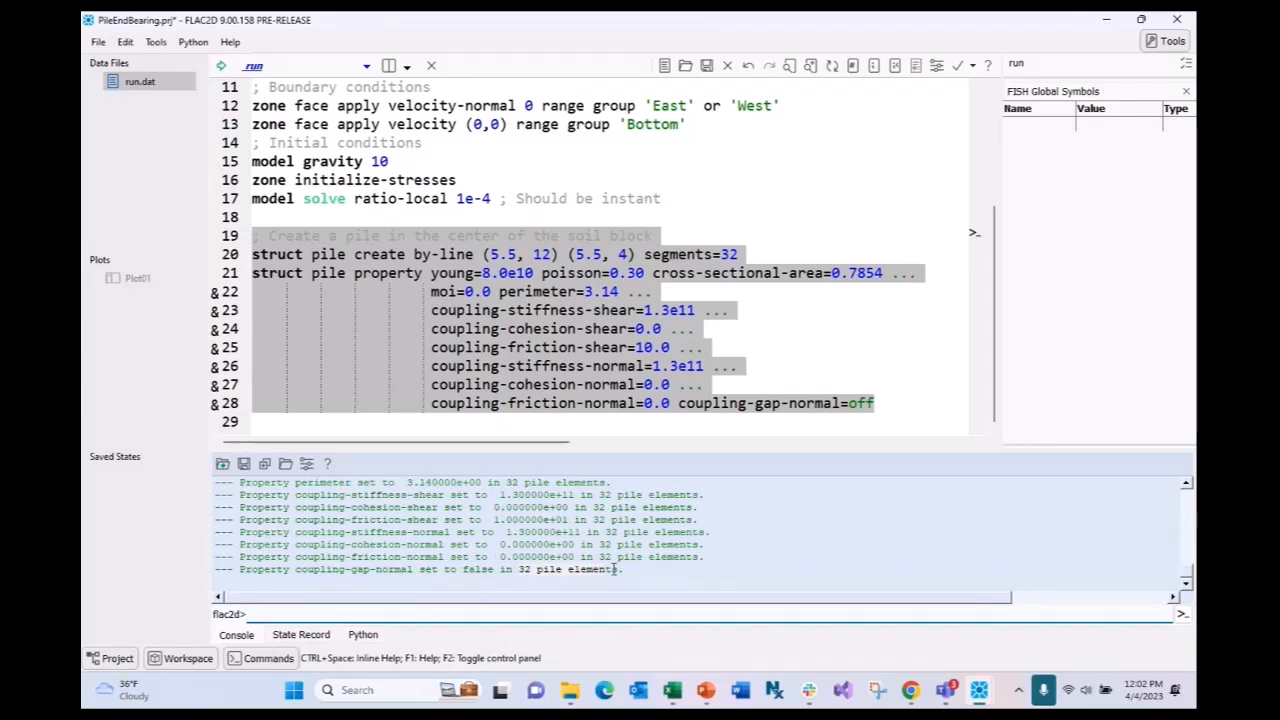
pyautogui.moveTo(740, 256); pyautogui.dragTo(643, 256)
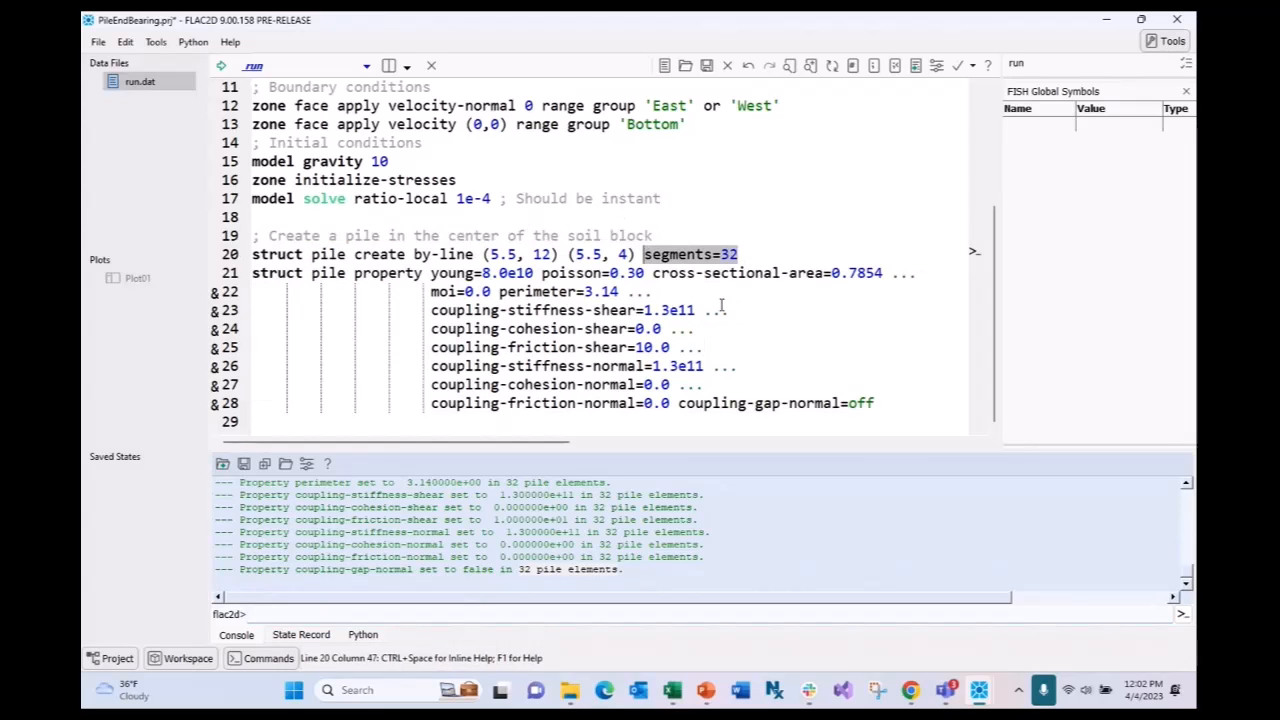
# - Copy the 'Specify and apply velocity to pile tip' block from the documentation and return to FLAC2D
pyautogui.click(910, 690)
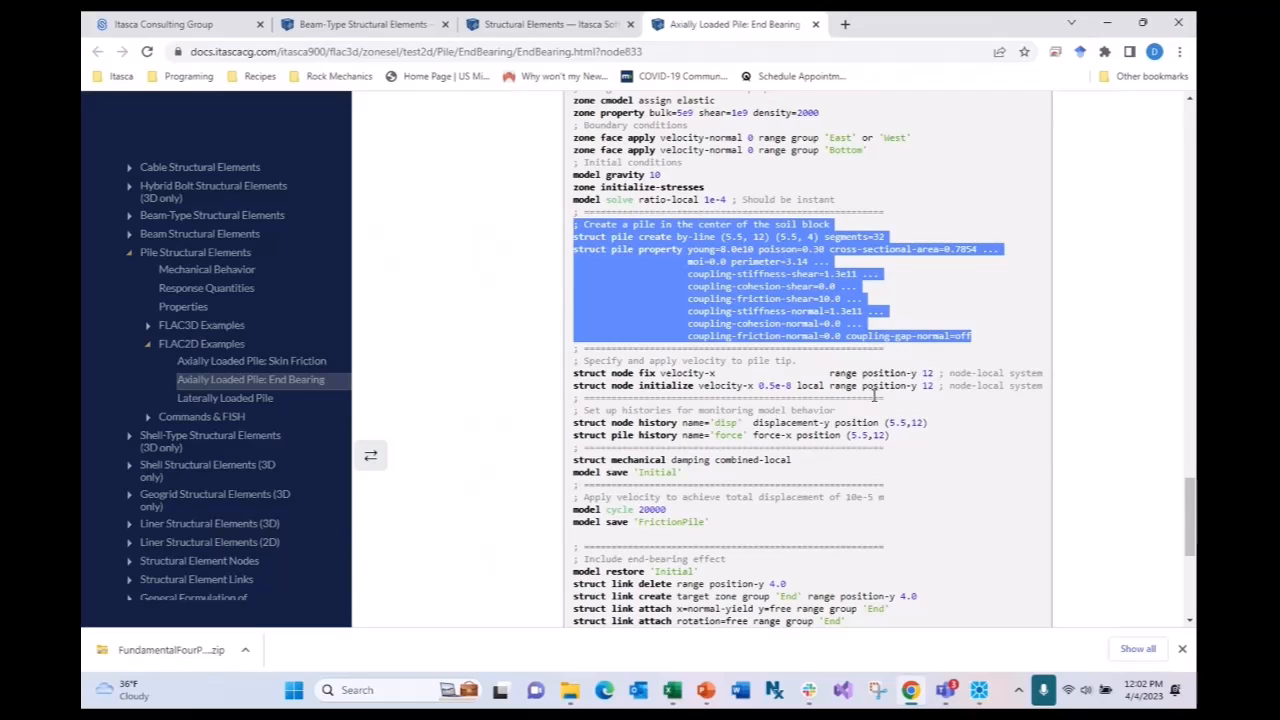
pyautogui.scroll(-1, 875, 395)
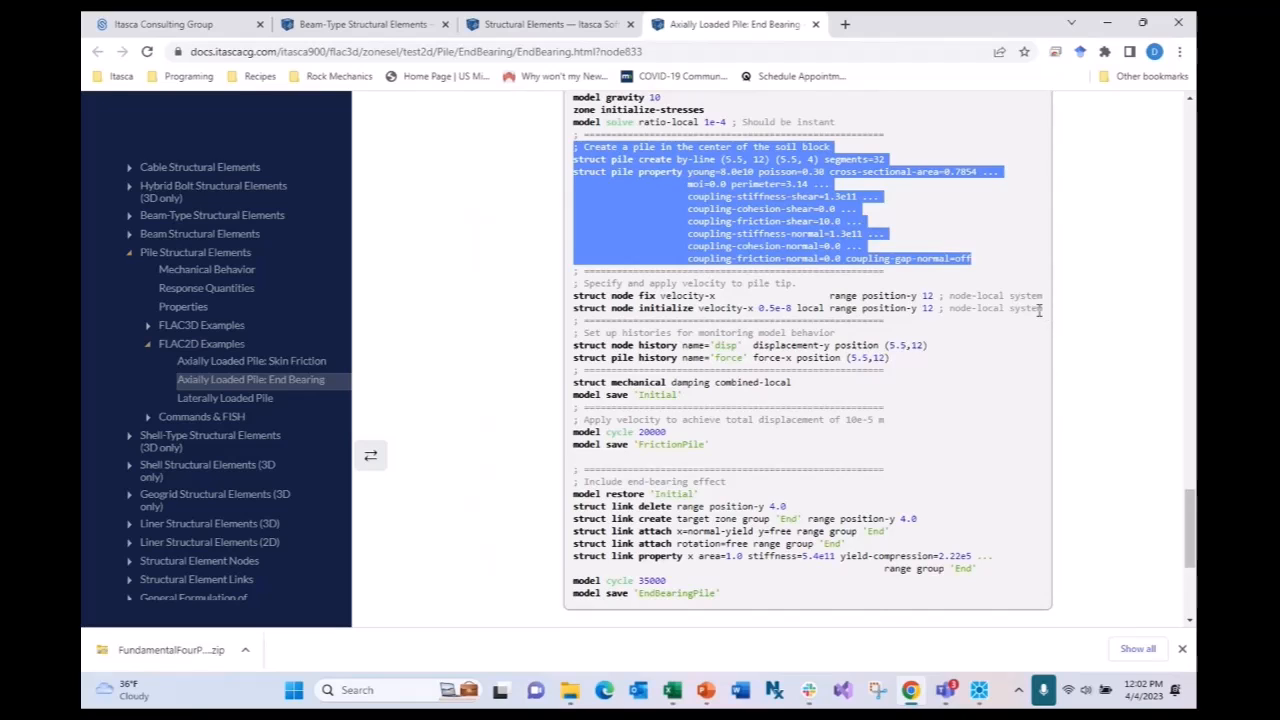
pyautogui.moveTo(1040, 310); pyautogui.dragTo(572, 284)
pyautogui.hotkey('ctrl', 'c')
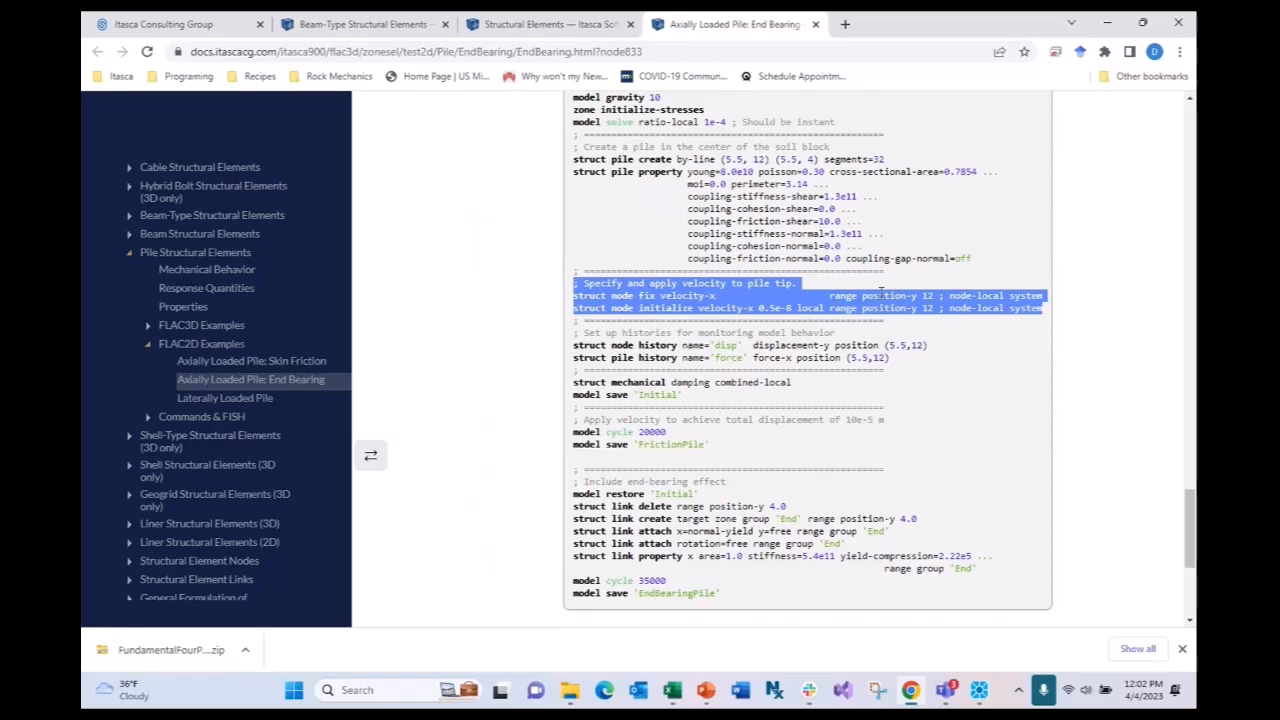
pyautogui.click(979, 690)
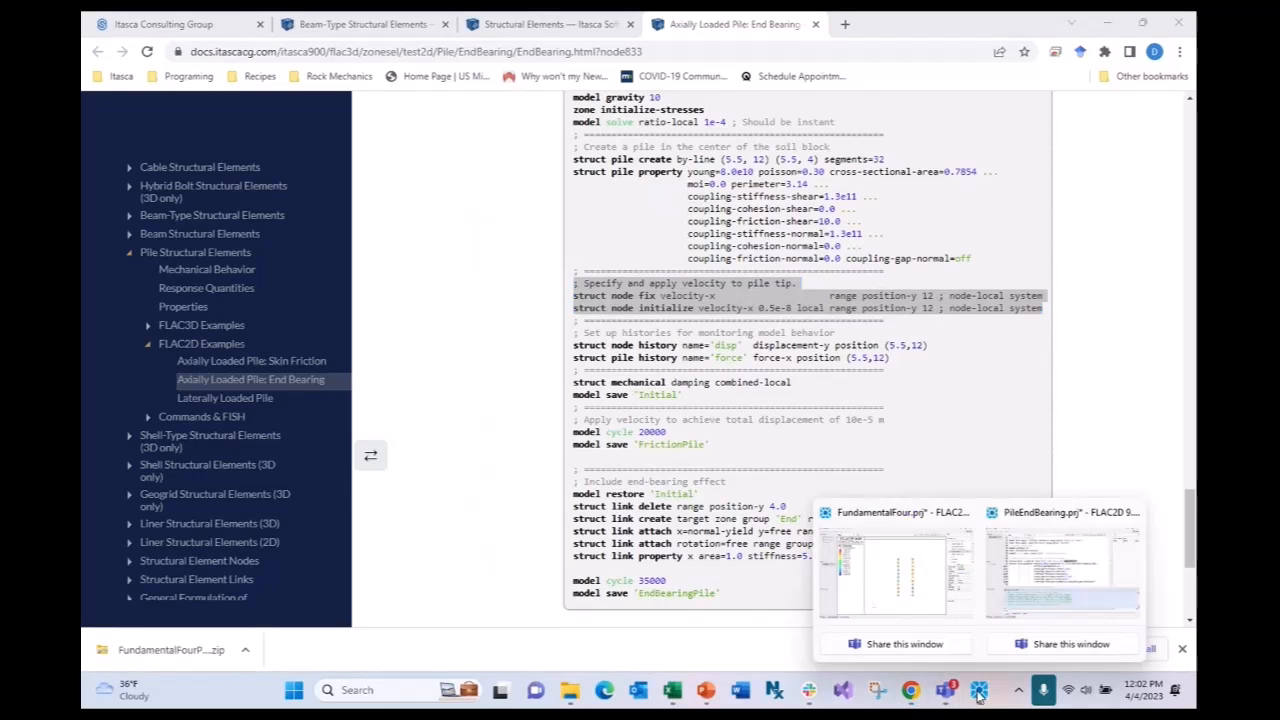
pyautogui.click(1036, 617)
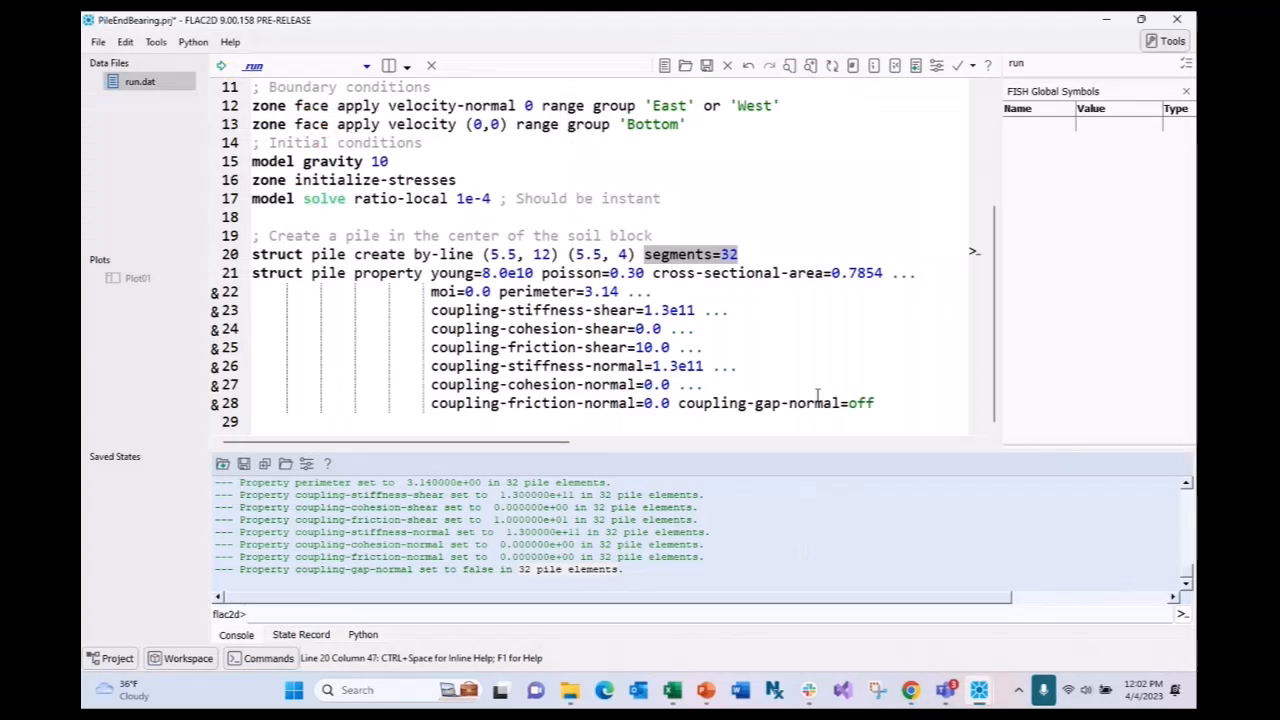
# - Paste the pile-tip velocity comment and two struct node commands on a new line after line 28
pyautogui.click(926, 398)
pyautogui.press('Return')
pyautogui.press('BackSpace')
pyautogui.press('BackSpace')
pyautogui.press('BackSpace')
pyautogui.press('BackSpace')
pyautogui.press('BackSpace')
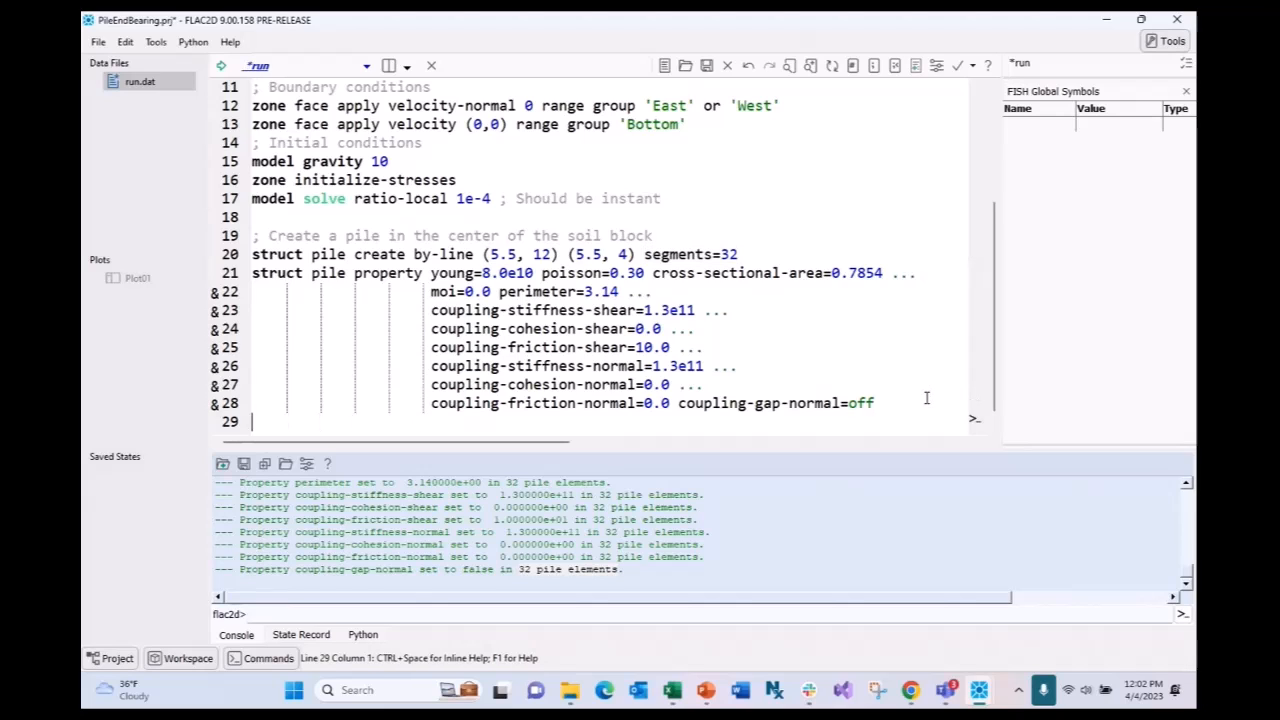
pyautogui.hotkey('ctrl', 'v')
pyautogui.moveTo(602, 446); pyautogui.dragTo(503, 445)
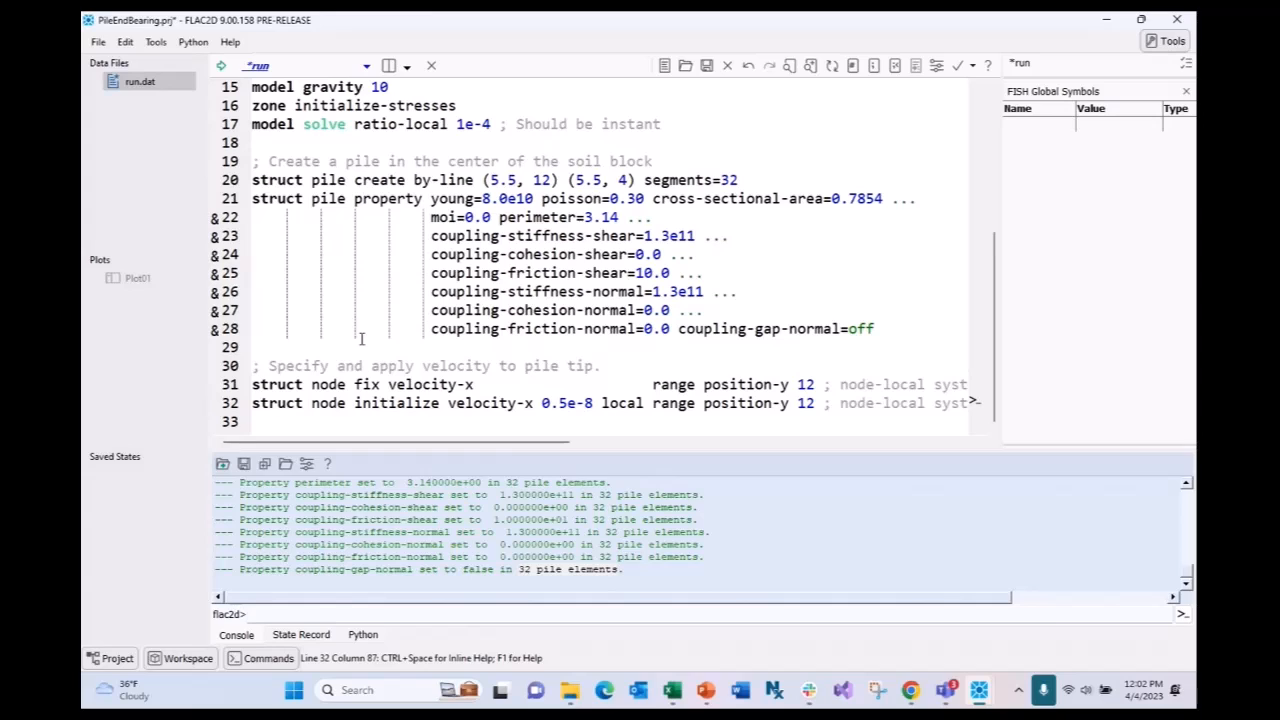
# - Remove the extra spaces before 'range' in line 31's fix velocity-x command
pyautogui.click(653, 385)
pyautogui.press('BackSpace')
pyautogui.press('BackSpace')
pyautogui.press('BackSpace')
pyautogui.press('BackSpace')
pyautogui.press('BackSpace')
pyautogui.press('BackSpace')
pyautogui.press('BackSpace')
pyautogui.press('BackSpace')
pyautogui.press('BackSpace')
pyautogui.press('BackSpace')
pyautogui.press('BackSpace')
pyautogui.press('BackSpace')
pyautogui.press('BackSpace')
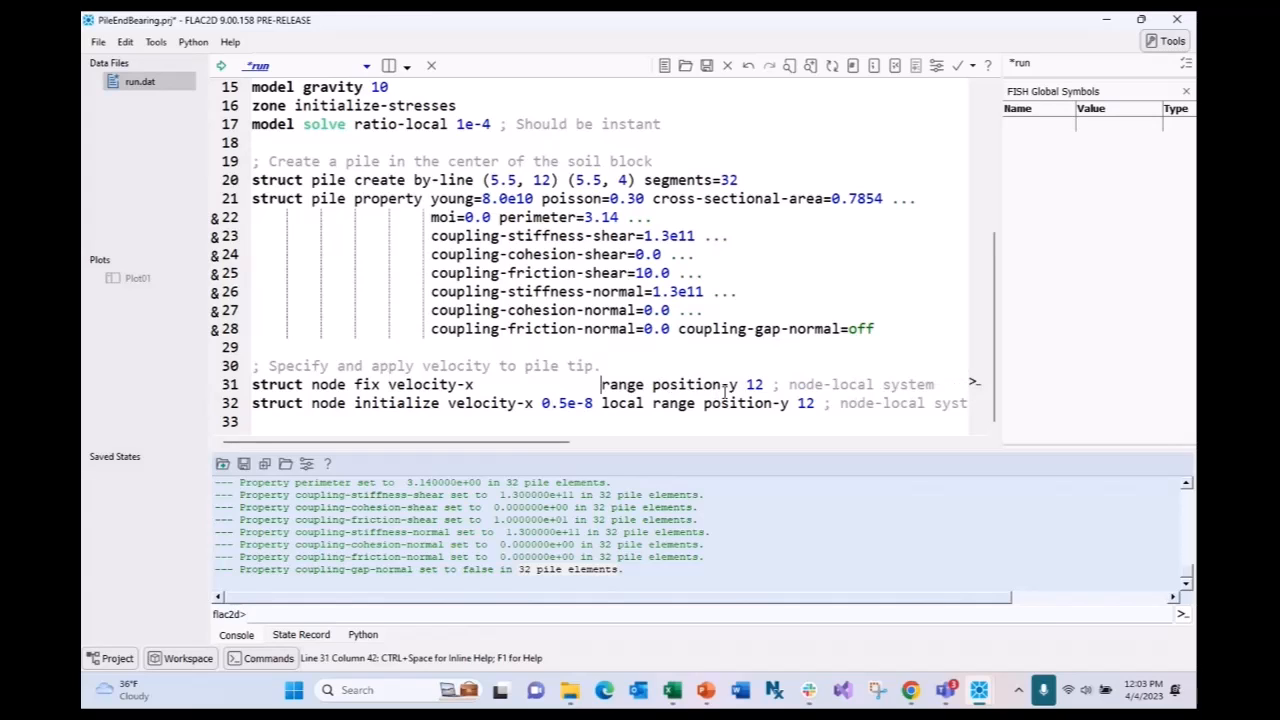
pyautogui.press('BackSpace')
pyautogui.press('BackSpace')
pyautogui.press('BackSpace')
pyautogui.press('BackSpace')
pyautogui.press('BackSpace')
pyautogui.press('BackSpace')
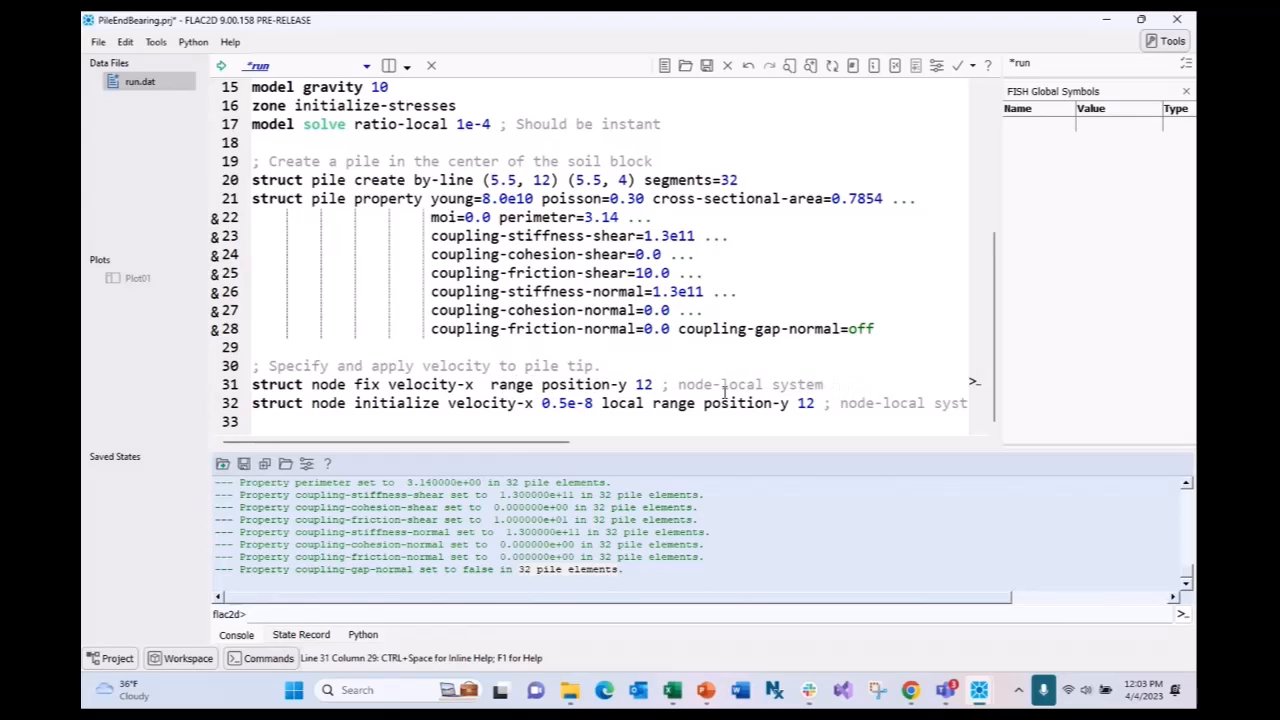
pyautogui.moveTo(348, 385); pyautogui.dragTo(252, 386)
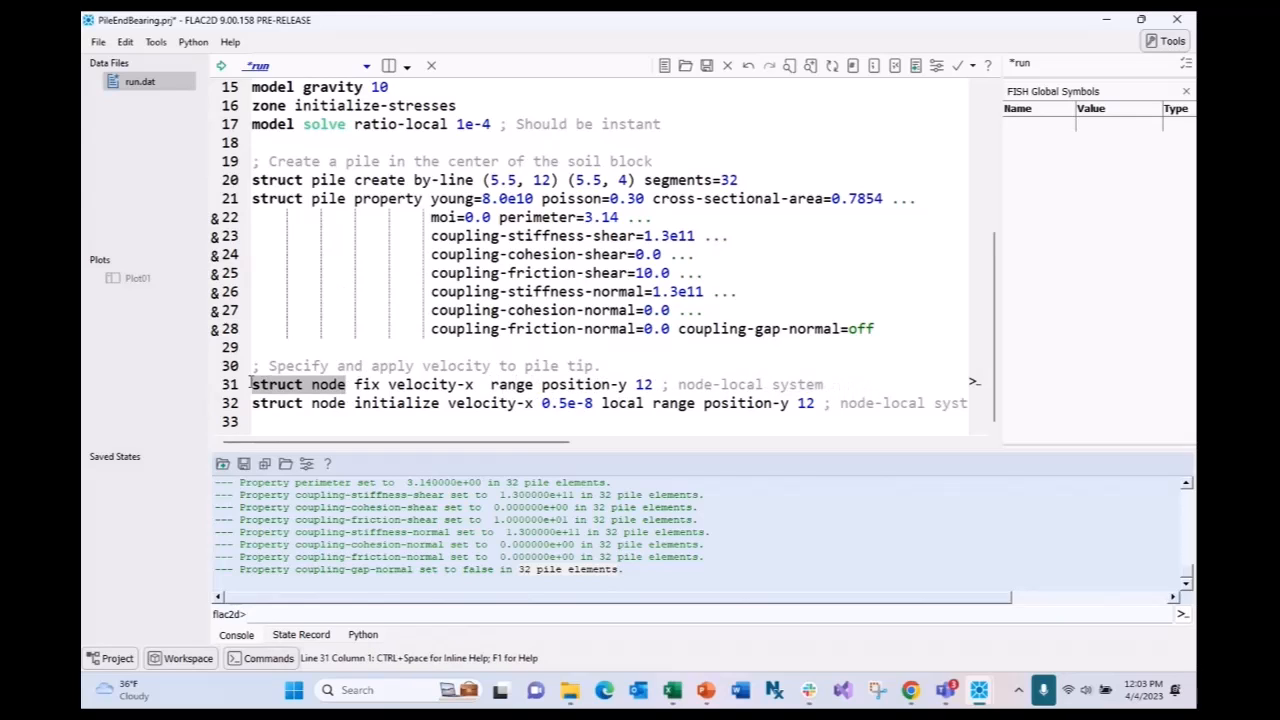
pyautogui.click(491, 388)
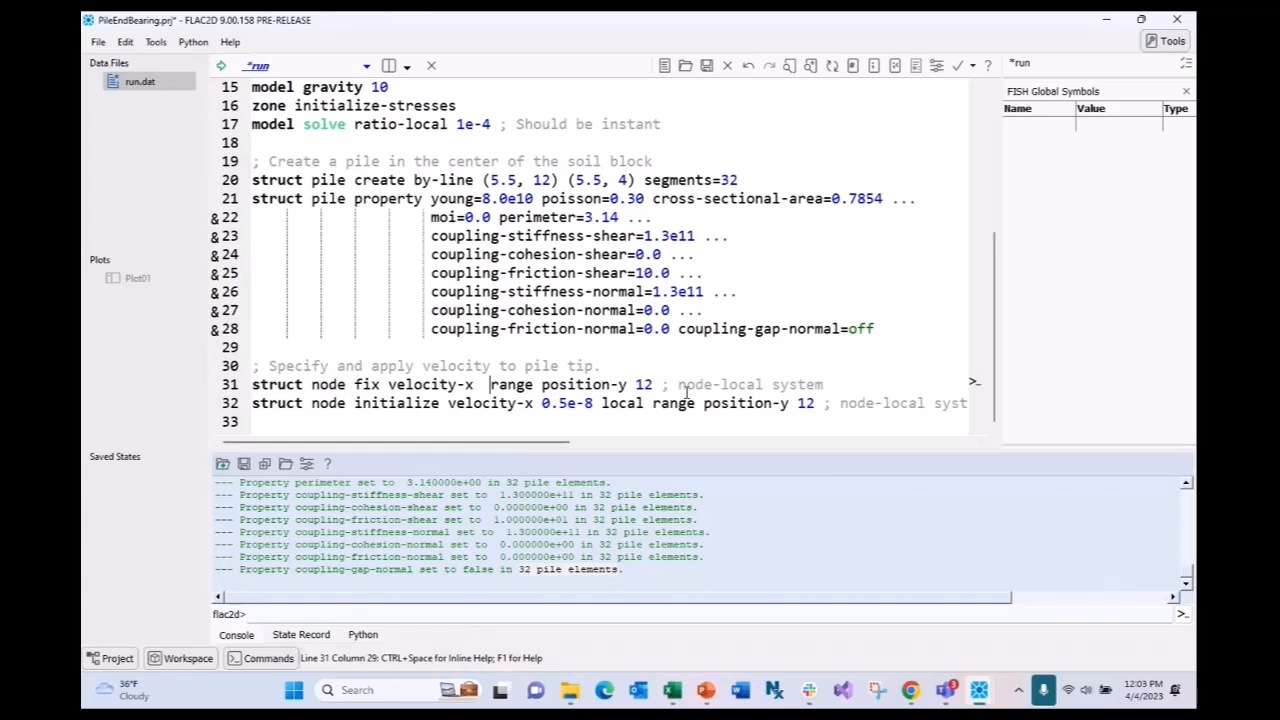
pyautogui.press('BackSpace')
pyautogui.moveTo(815, 385); pyautogui.dragTo(251, 385)
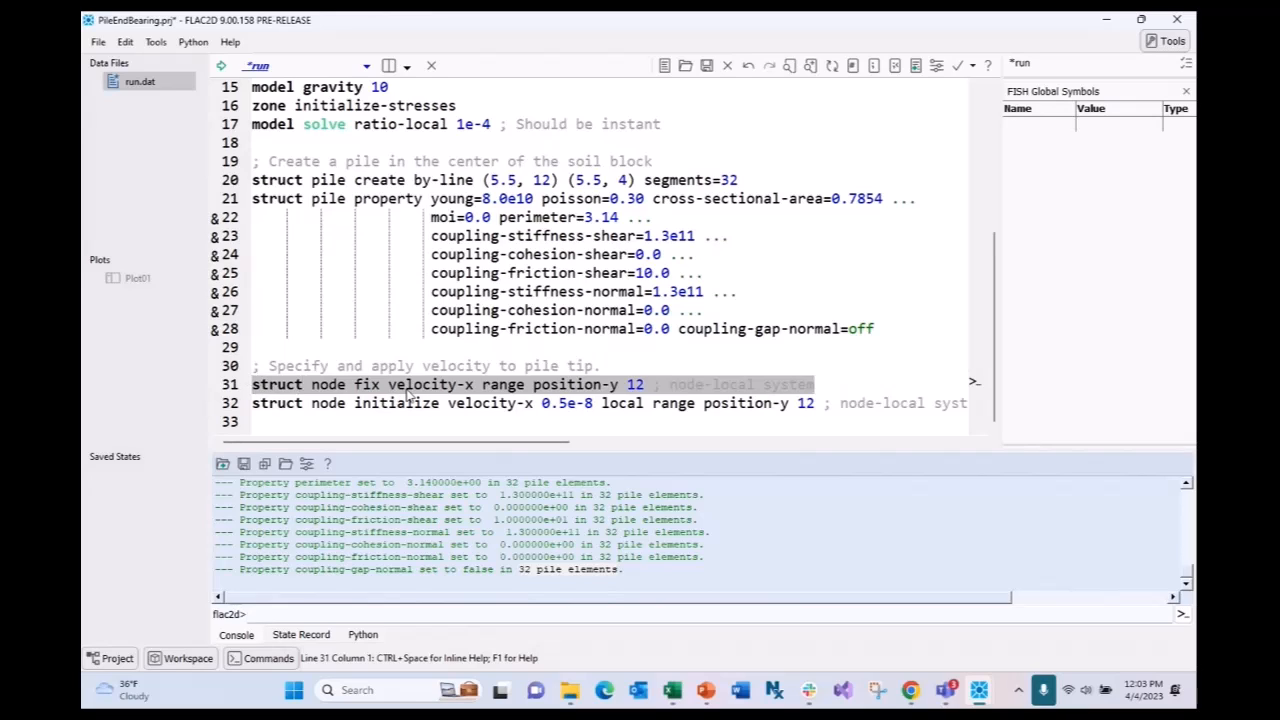
pyautogui.click(646, 386)
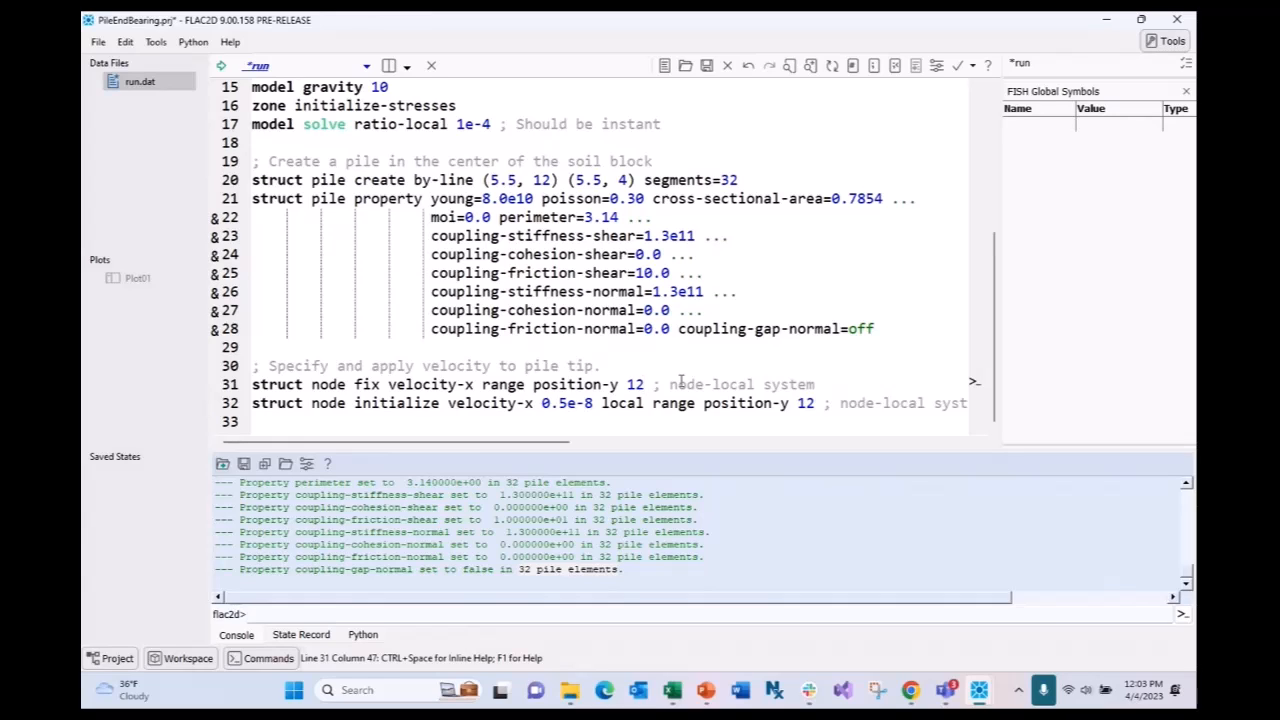
pyautogui.click(254, 384)
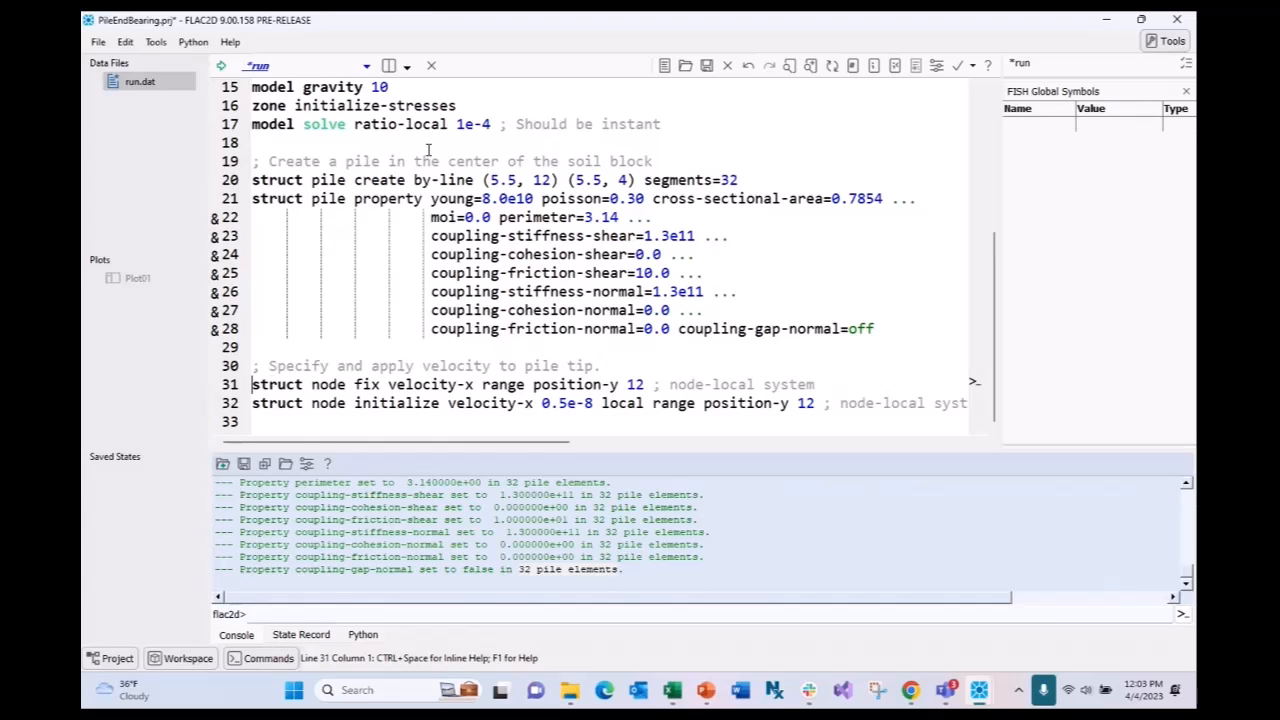
pyautogui.moveTo(815, 403); pyautogui.dragTo(252, 403)
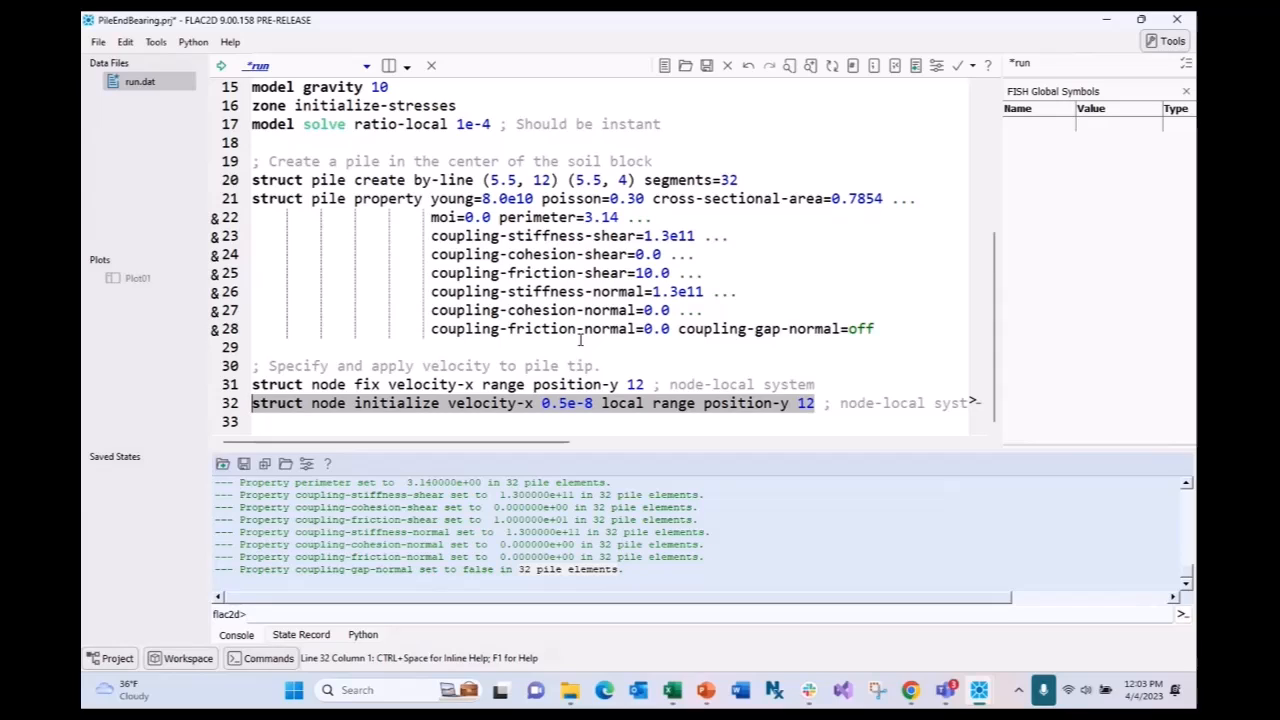
pyautogui.click(593, 404)
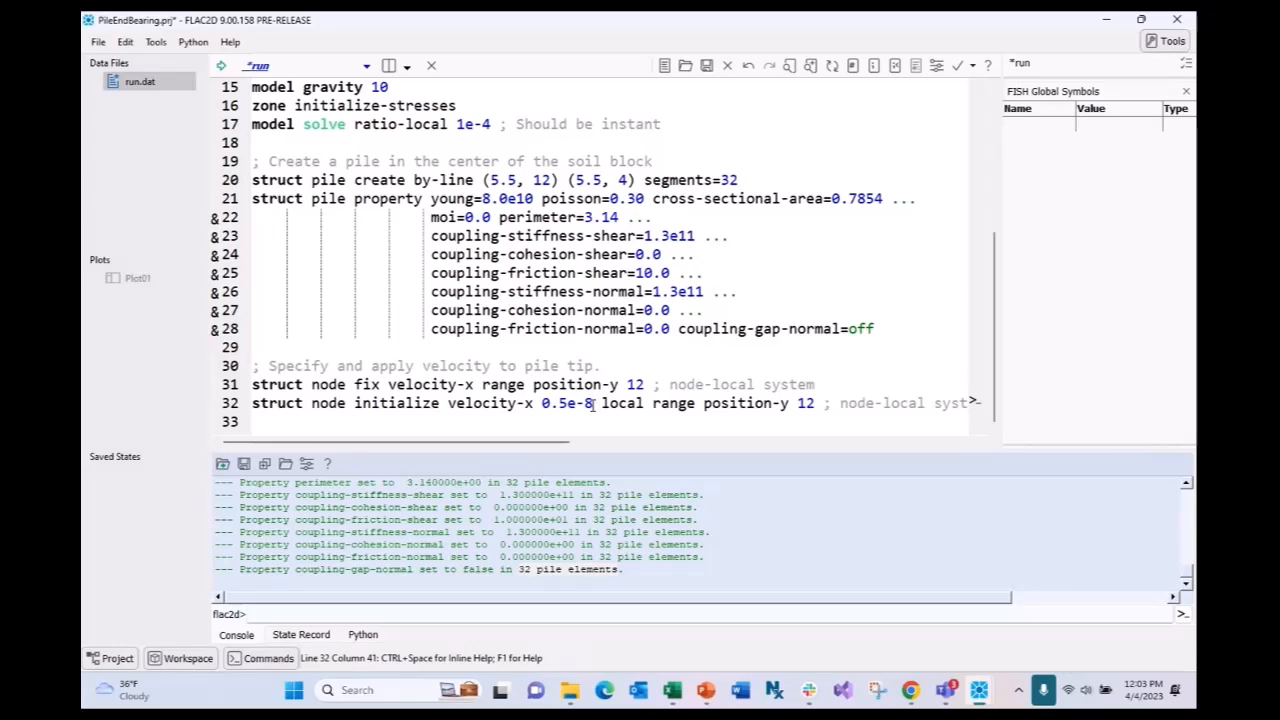
pyautogui.moveTo(593, 404); pyautogui.dragTo(541, 404)
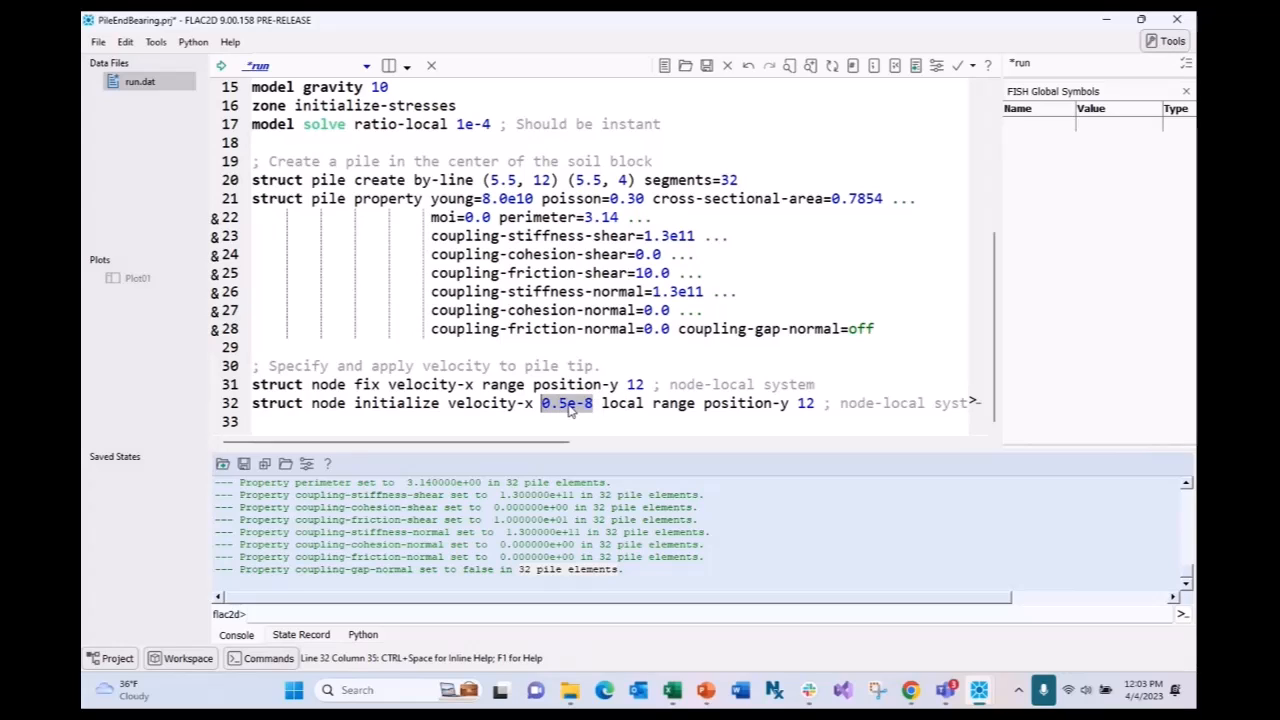
pyautogui.click(535, 408)
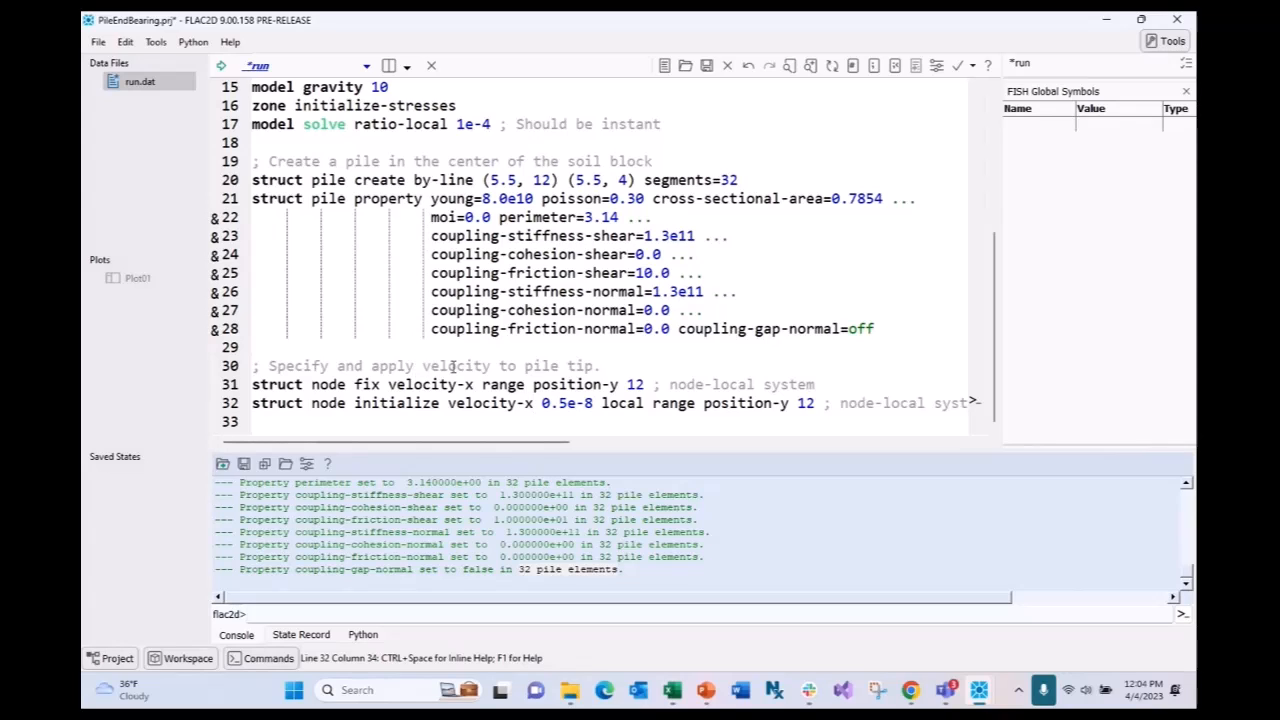
pyautogui.moveTo(594, 404); pyautogui.dragTo(541, 404)
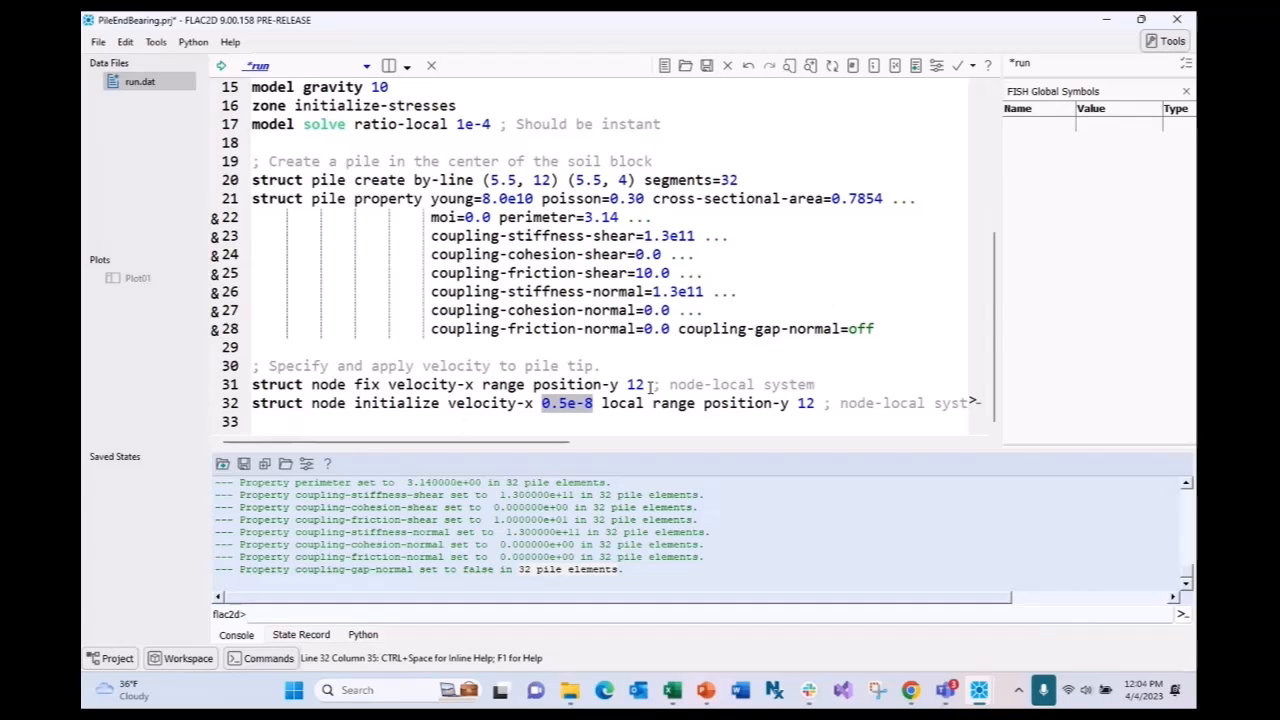
# - Change line 32 to initialize velocity-y 0.5e-8 at the pile tip instead of velocity-x
pyautogui.click(815, 403)
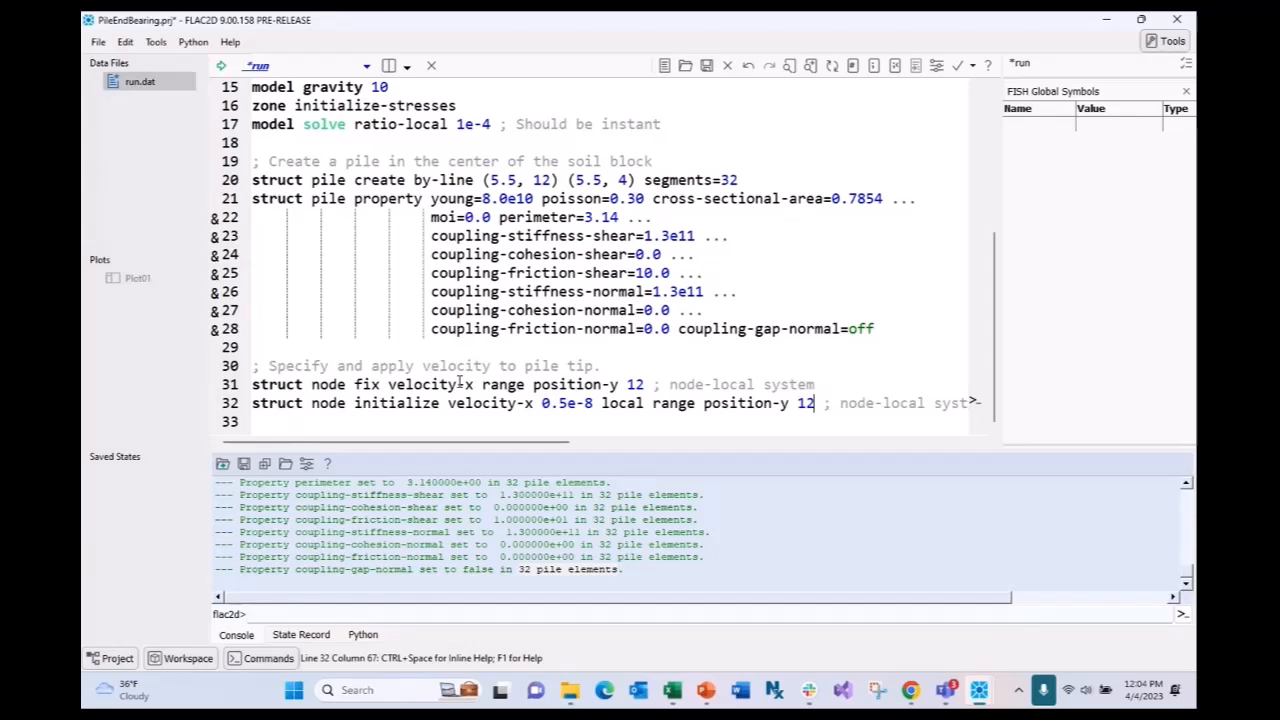
pyautogui.moveTo(563, 446)
pyautogui.mouseDown()
pyautogui.moveTo(575, 446)
pyautogui.moveTo(560, 446)
pyautogui.mouseUp()
pyautogui.moveTo(346, 406); pyautogui.dragTo(312, 386)
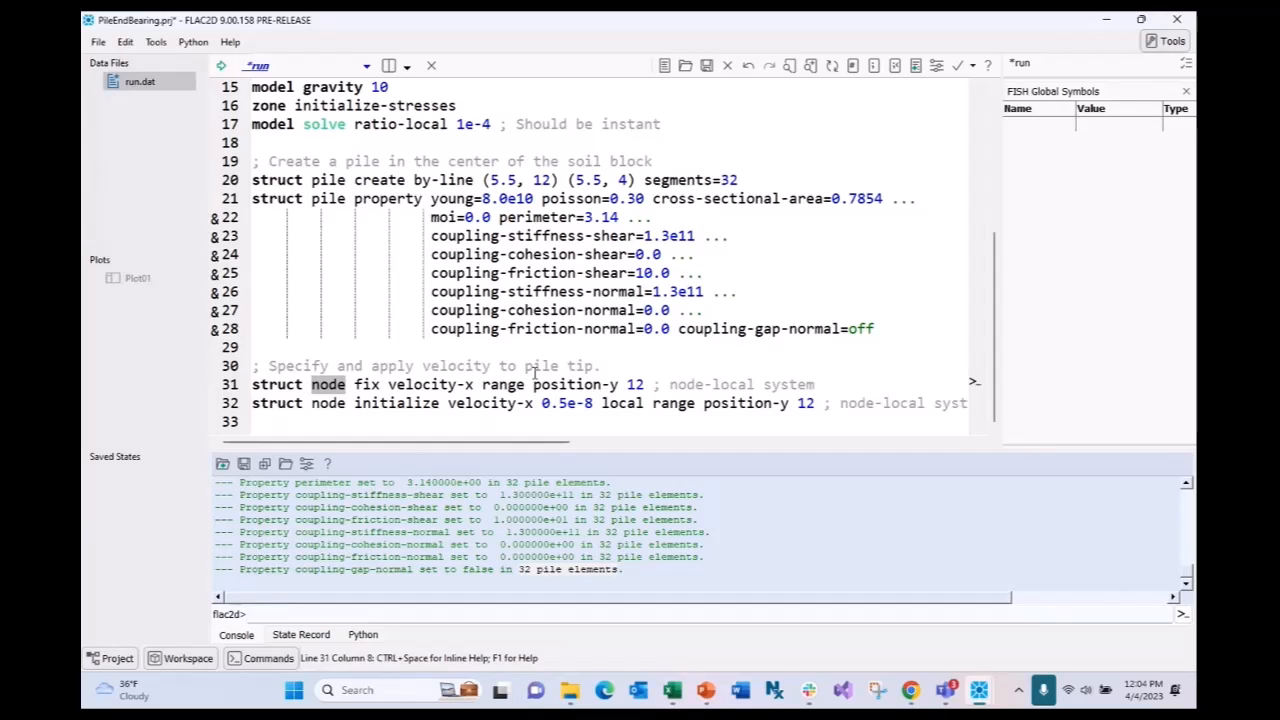
pyautogui.click(541, 403)
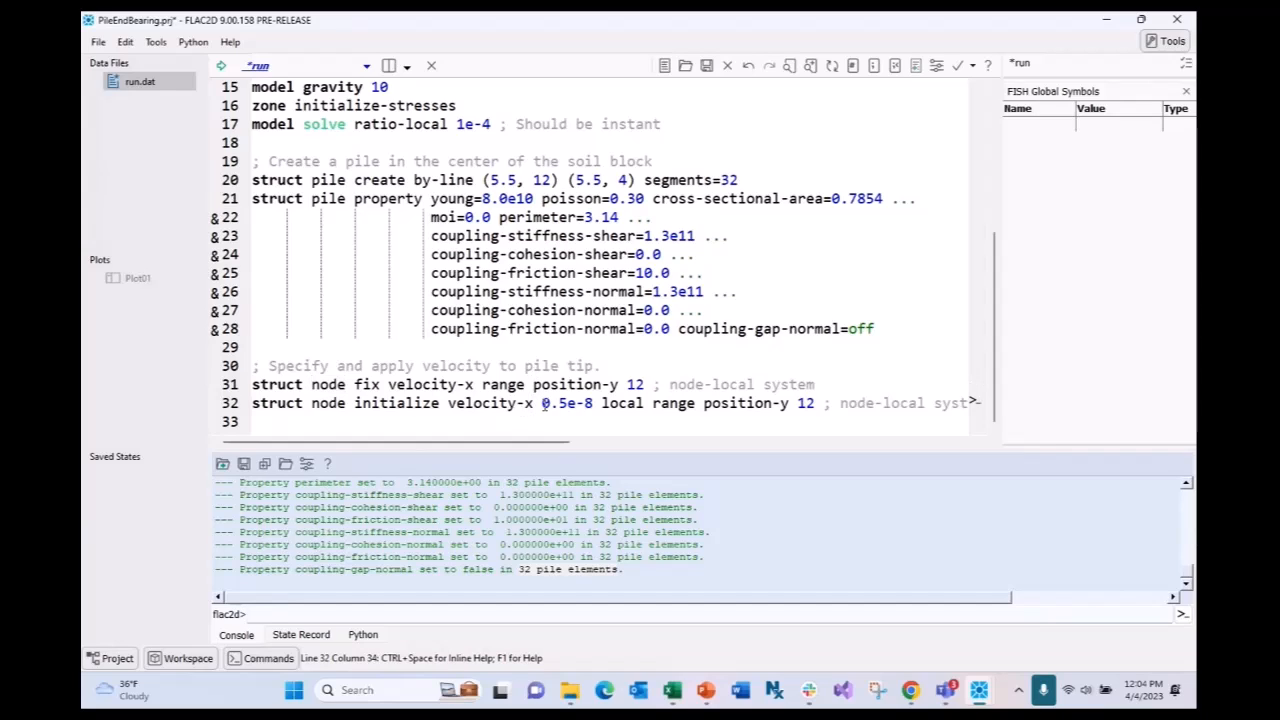
pyautogui.press('BackSpace')
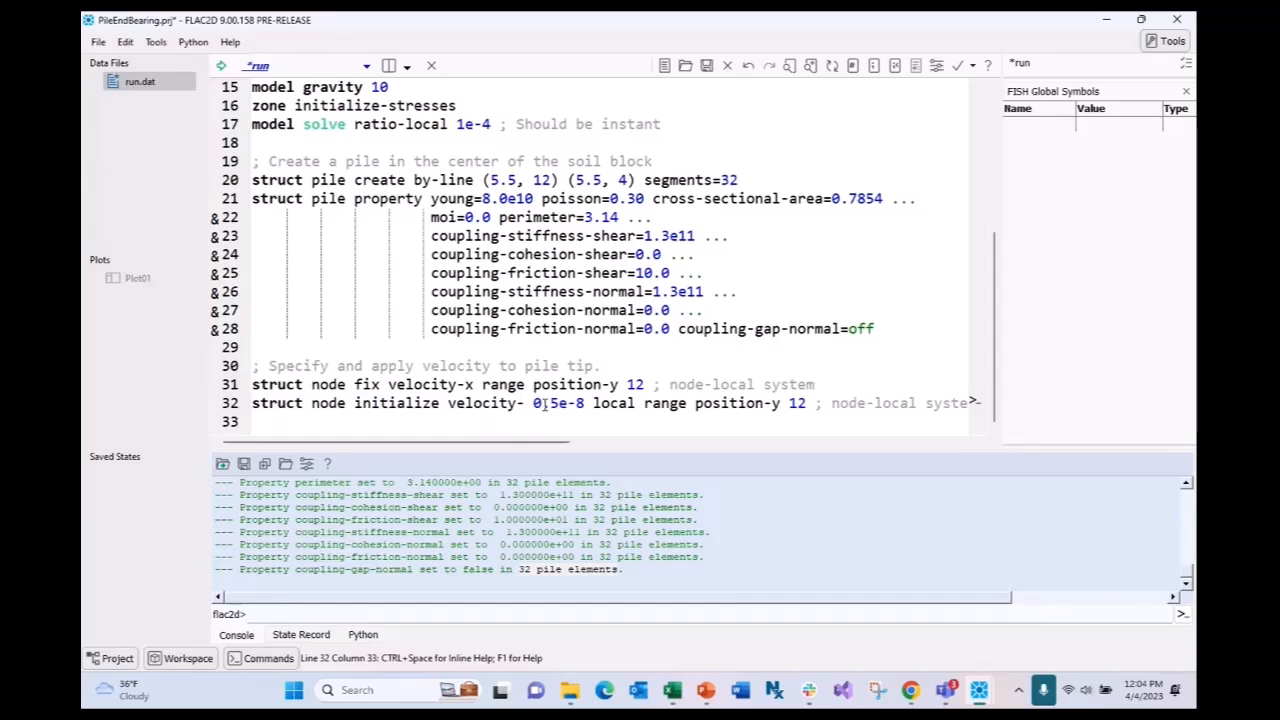
pyautogui.write('y')
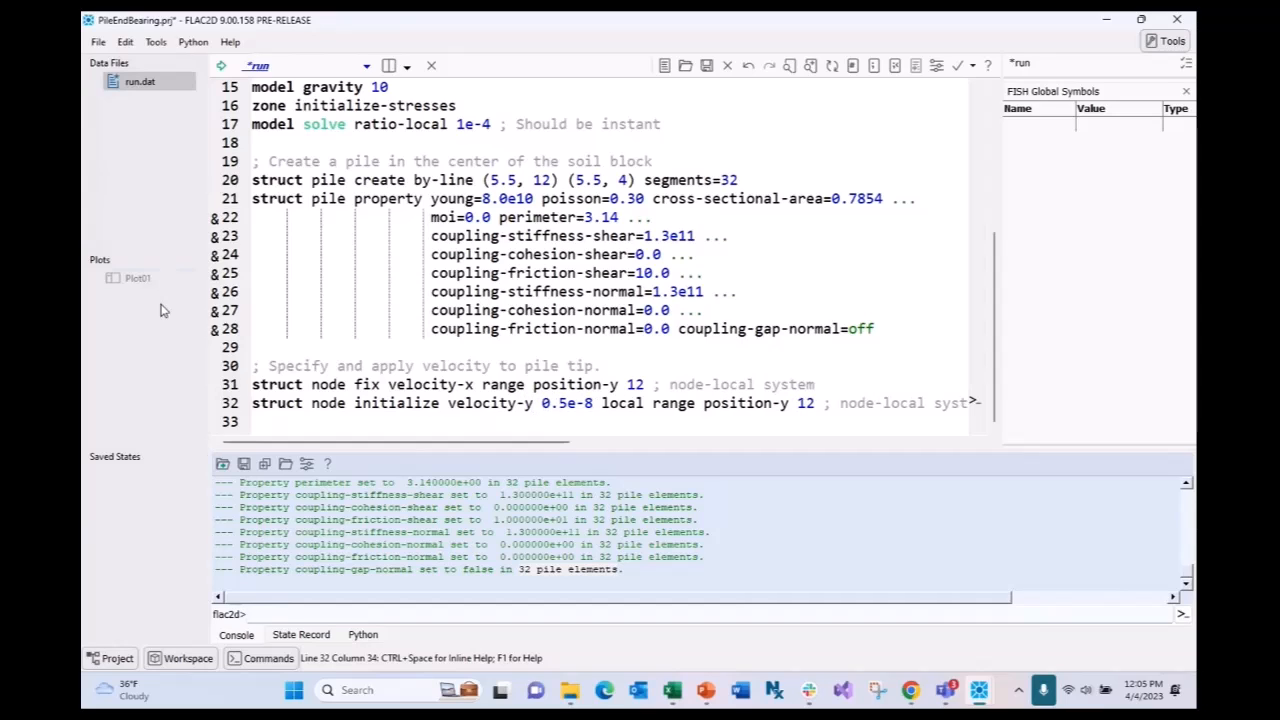
pyautogui.doubleClick(137, 278)
# - Add an Axes item to Plot01 to draw X and Y axes, then bring run.dat back
pyautogui.scroll(-1, 645, 318)
pyautogui.scroll(2, 680, 318)
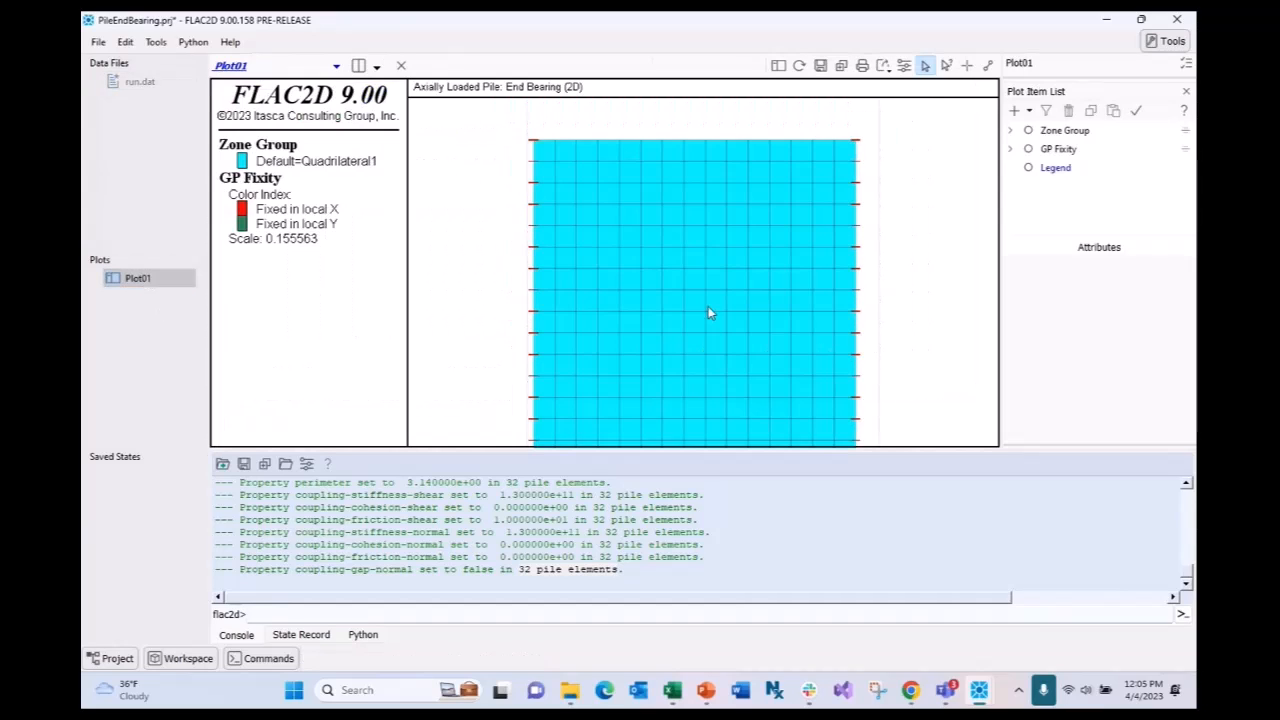
pyautogui.scroll(-3, 708, 304)
pyautogui.scroll(1, 715, 250)
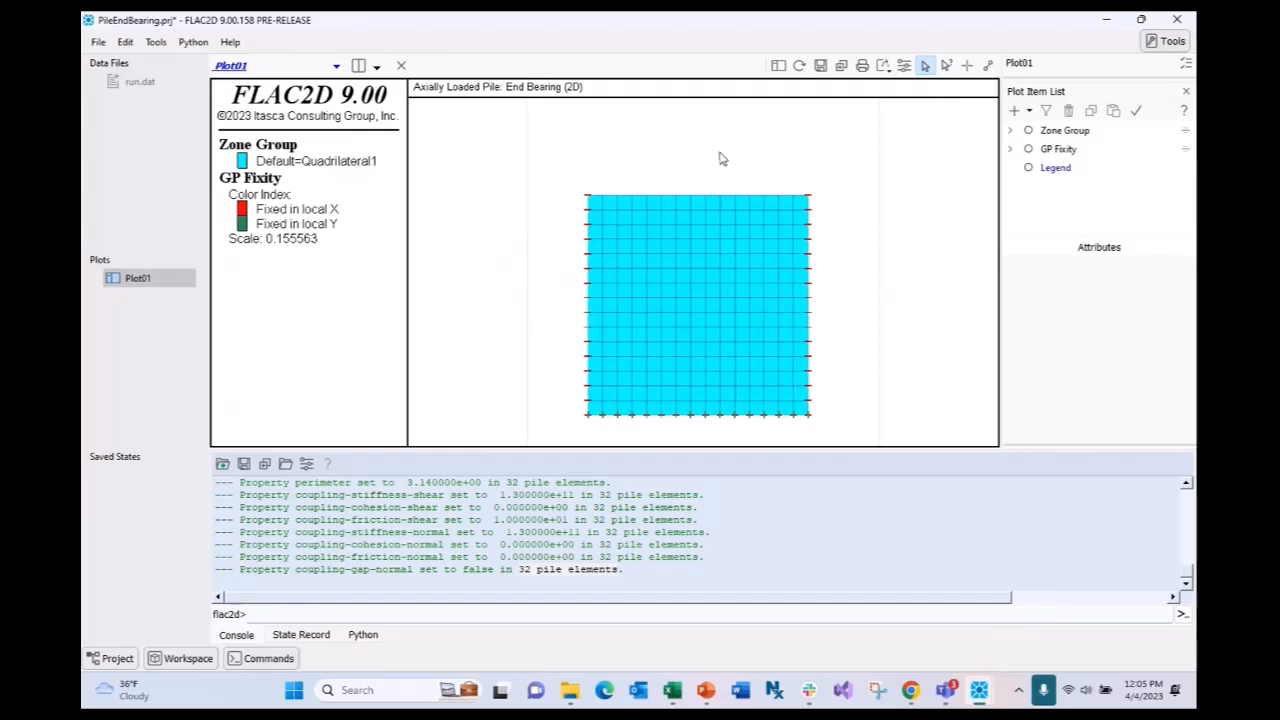
pyautogui.click(1029, 111)
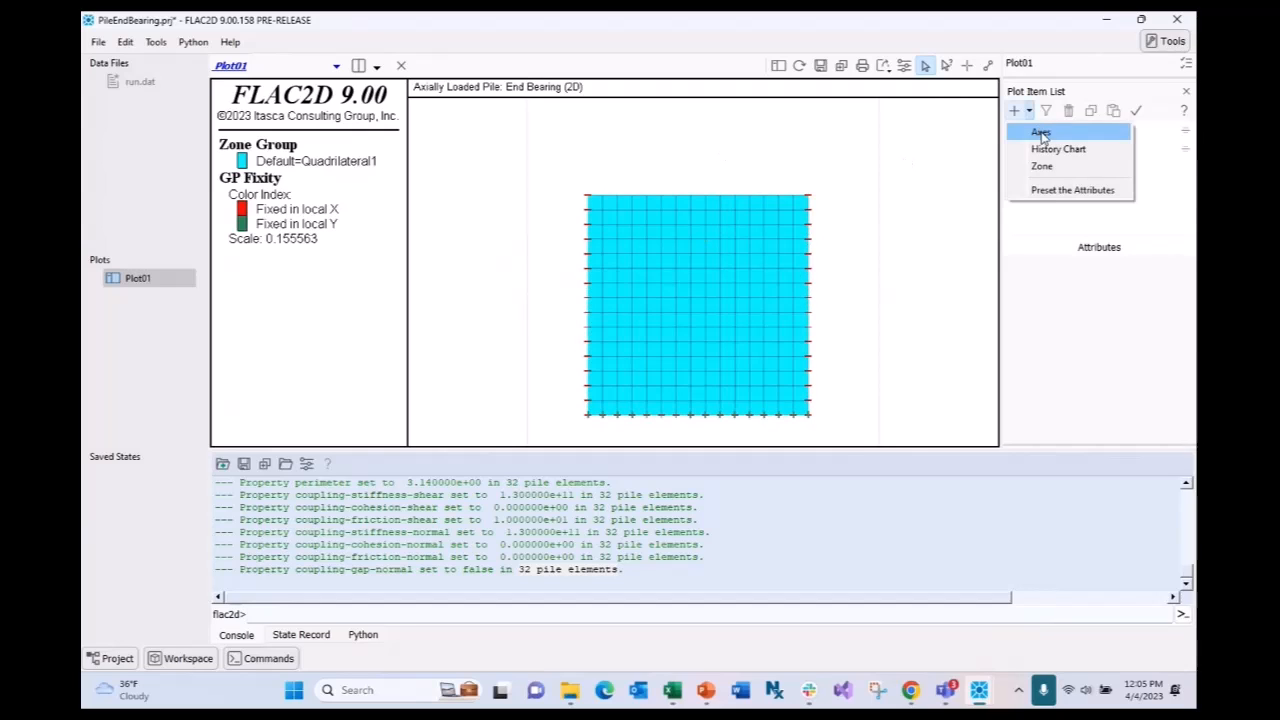
pyautogui.click(1041, 134)
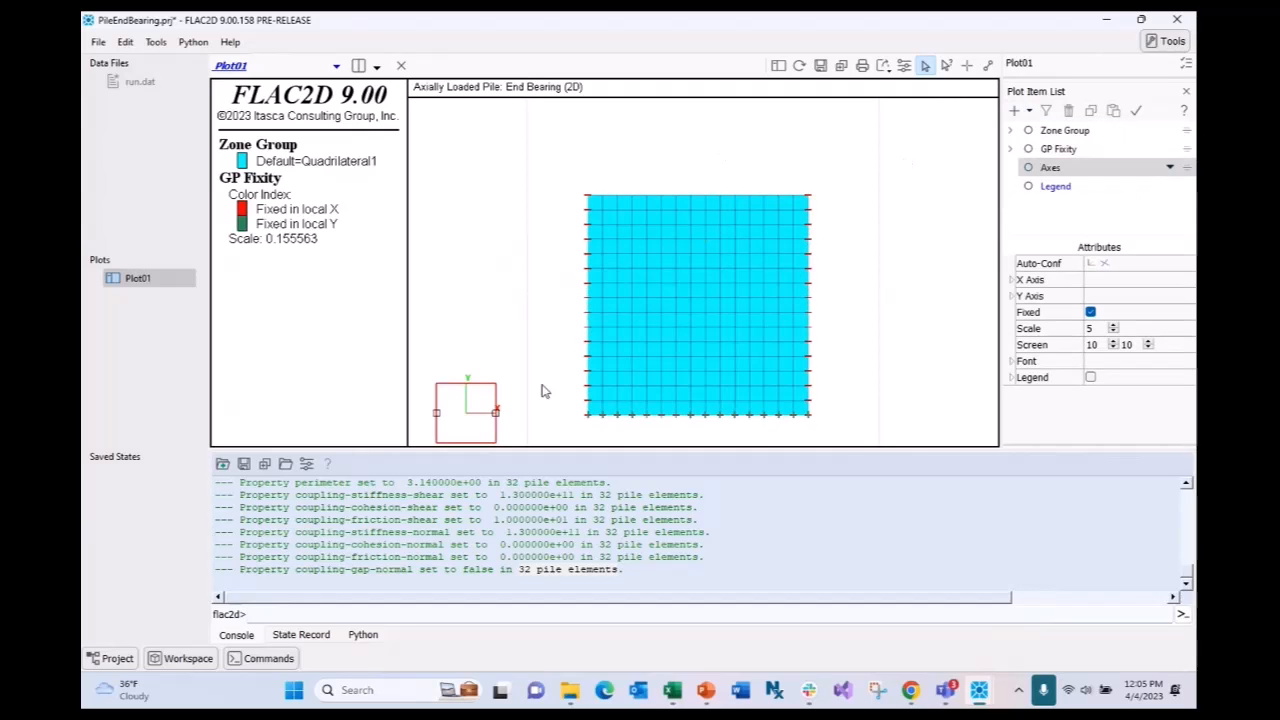
pyautogui.doubleClick(135, 84)
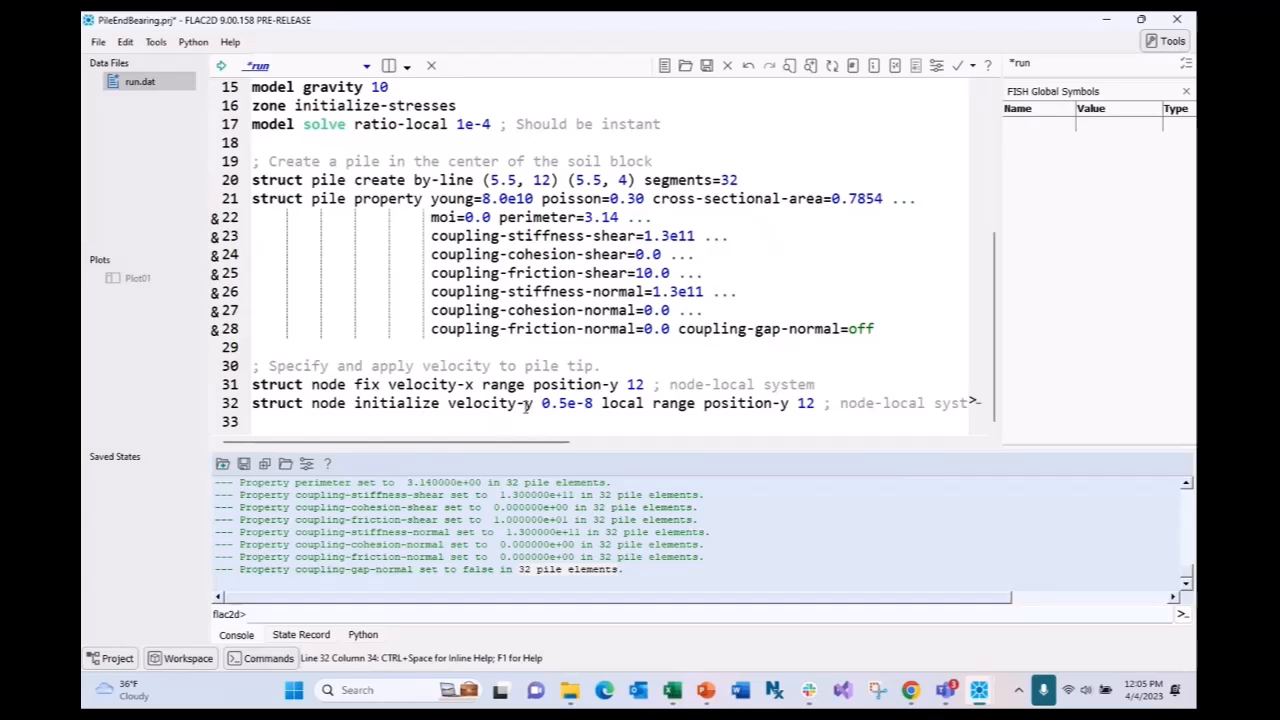
# - Change velocity-y back to velocity-x on line 32 of the run script
pyautogui.doubleClick(618, 405)
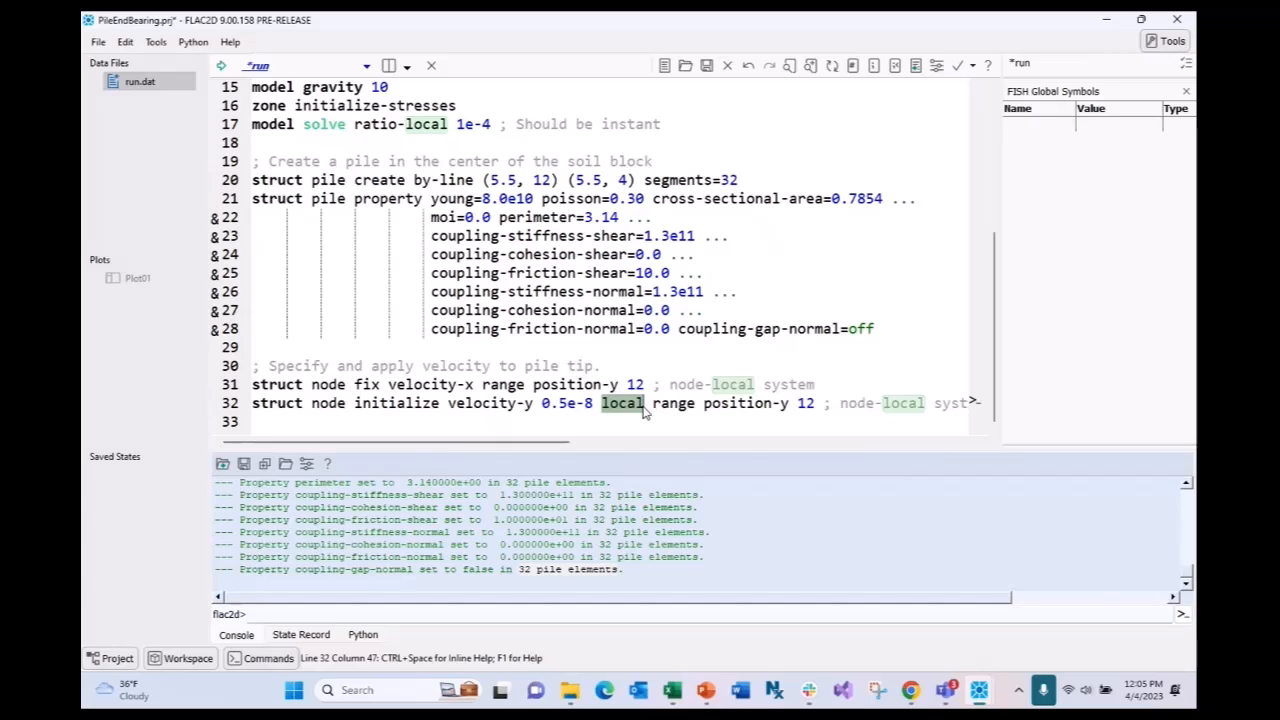
pyautogui.press('Left')
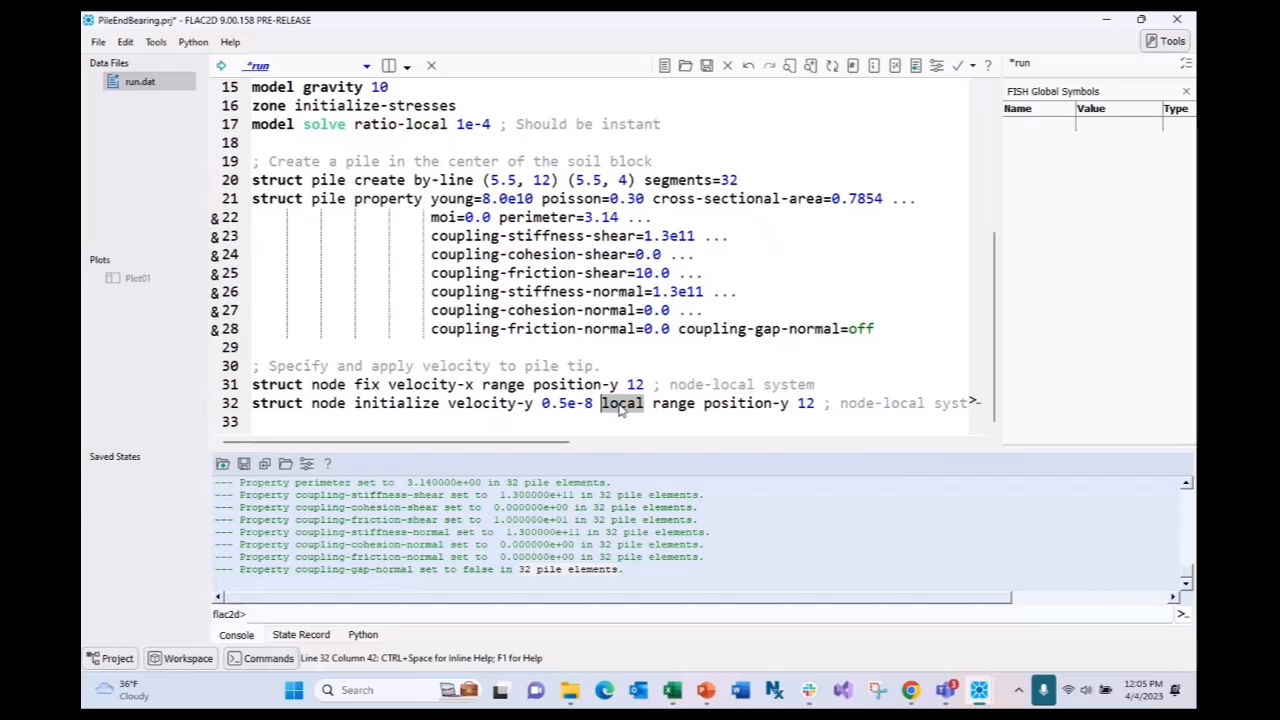
pyautogui.click(533, 406)
pyautogui.press('BackSpace')
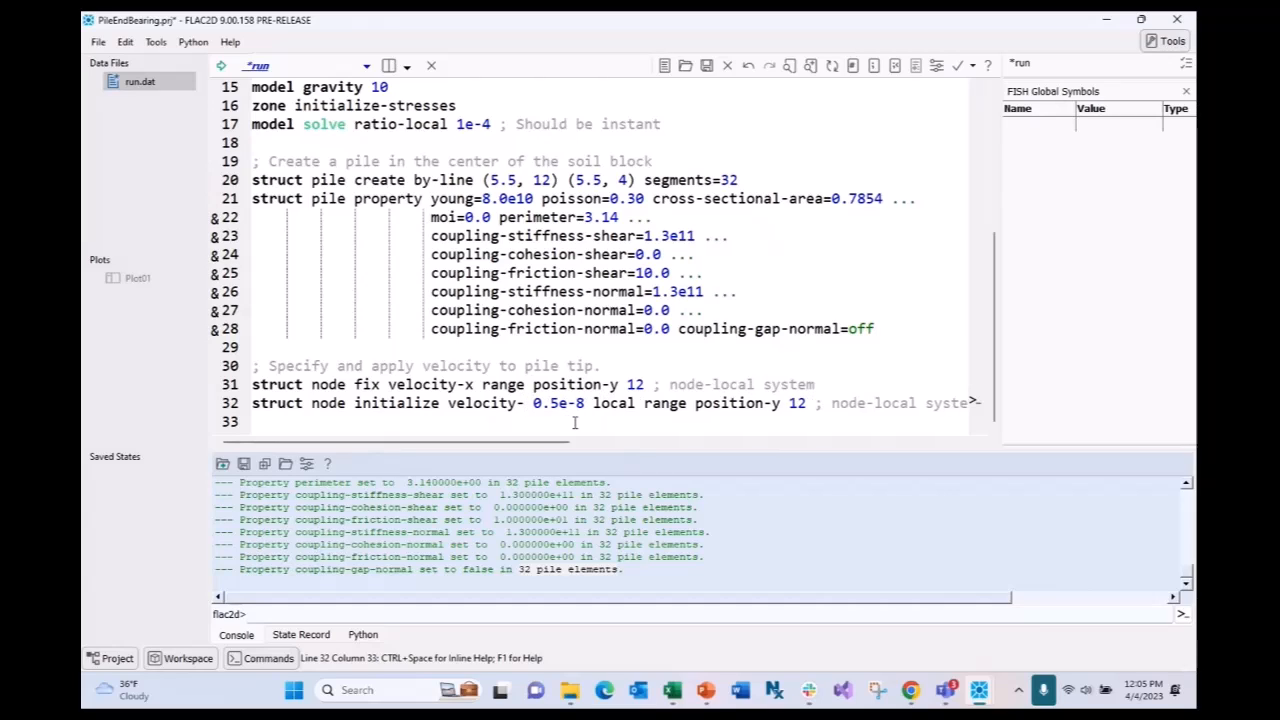
pyautogui.write('x')
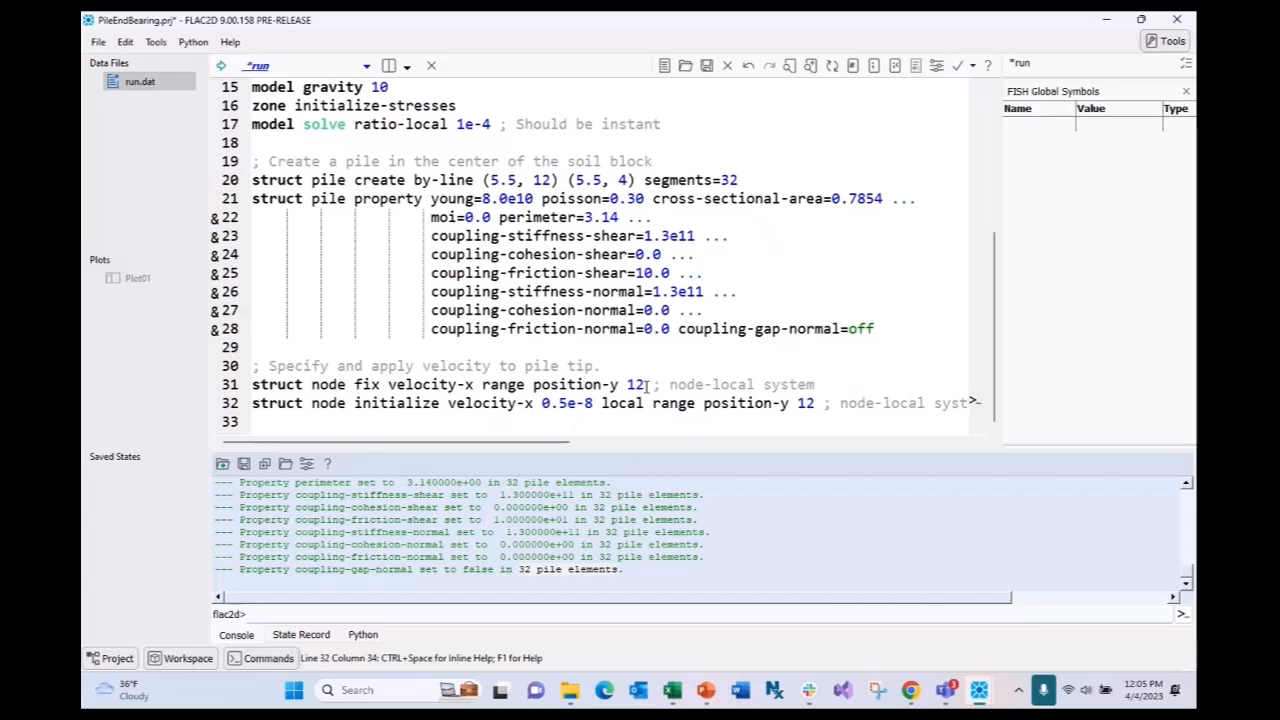
pyautogui.doubleClick(620, 404)
pyautogui.click(815, 403)
# - Execute lines 30–32 to fix and adjust velocity-x at the pile-tip node
pyautogui.moveTo(645, 385); pyautogui.dragTo(530, 388)
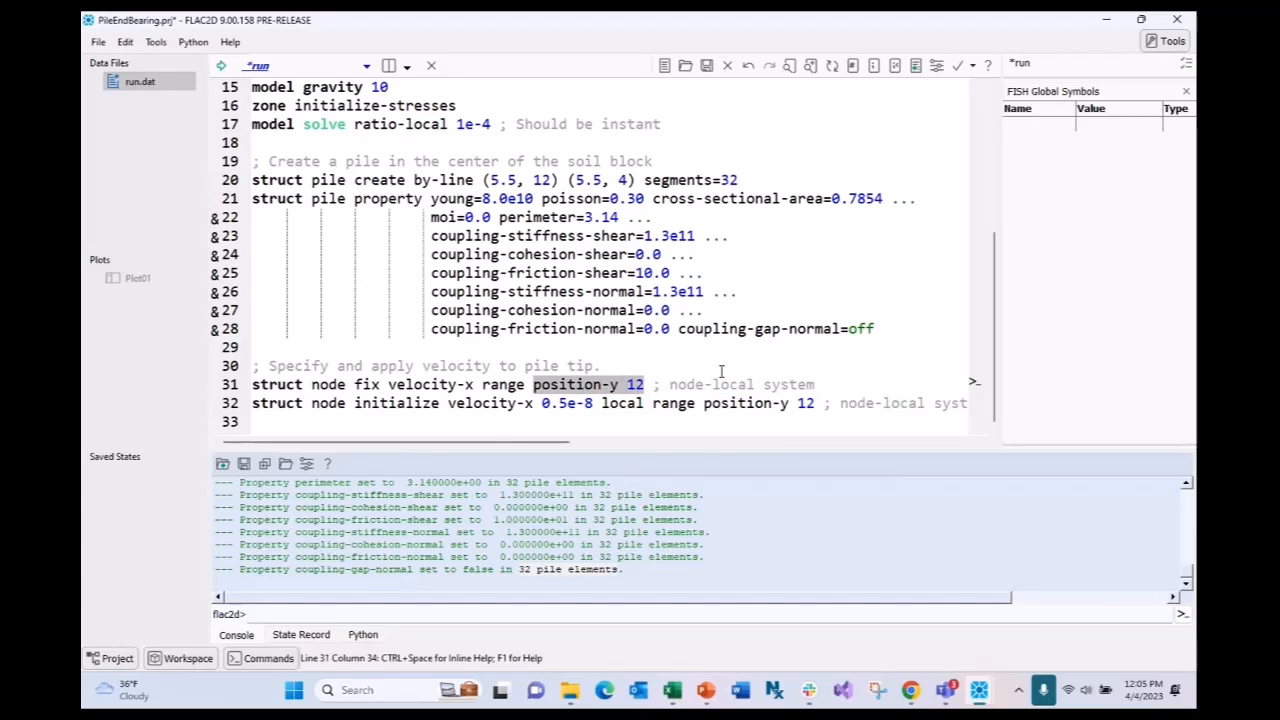
pyautogui.click(541, 180)
pyautogui.doubleClick(541, 180)
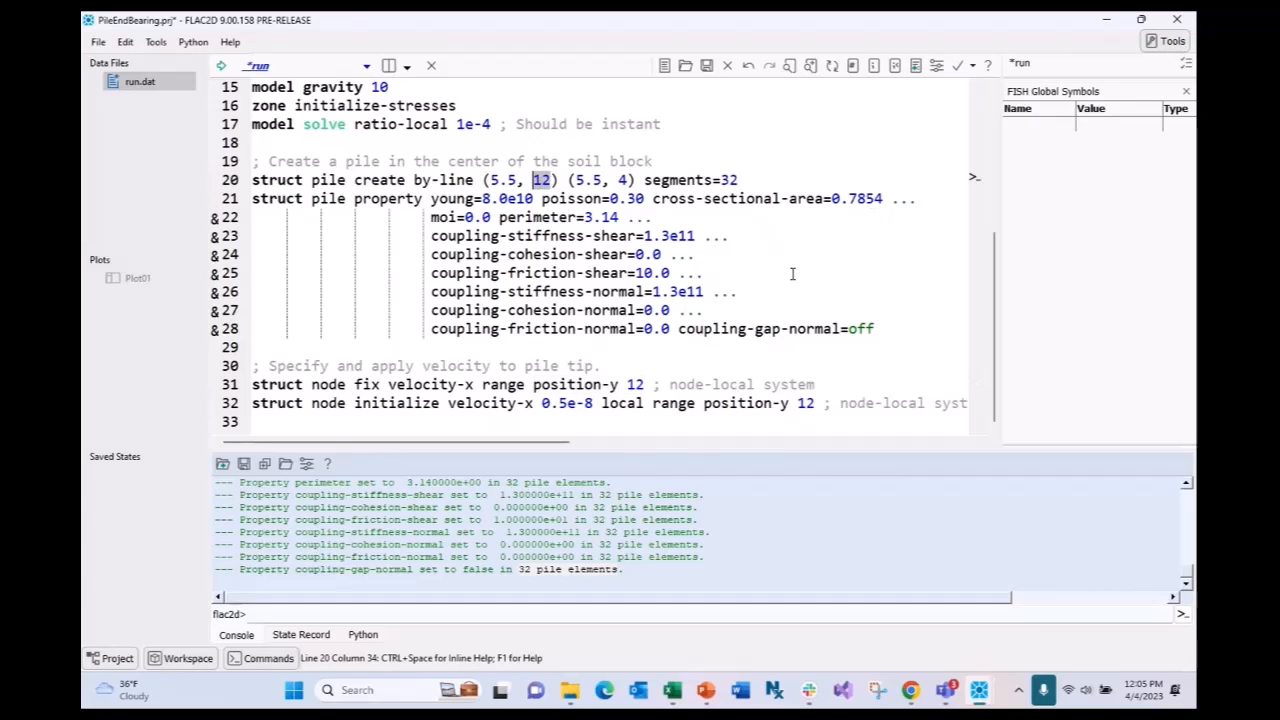
pyautogui.click(935, 403)
pyautogui.moveTo(822, 403); pyautogui.dragTo(86, 370)
pyautogui.hotkey('ctrl', 'shift', 'e')
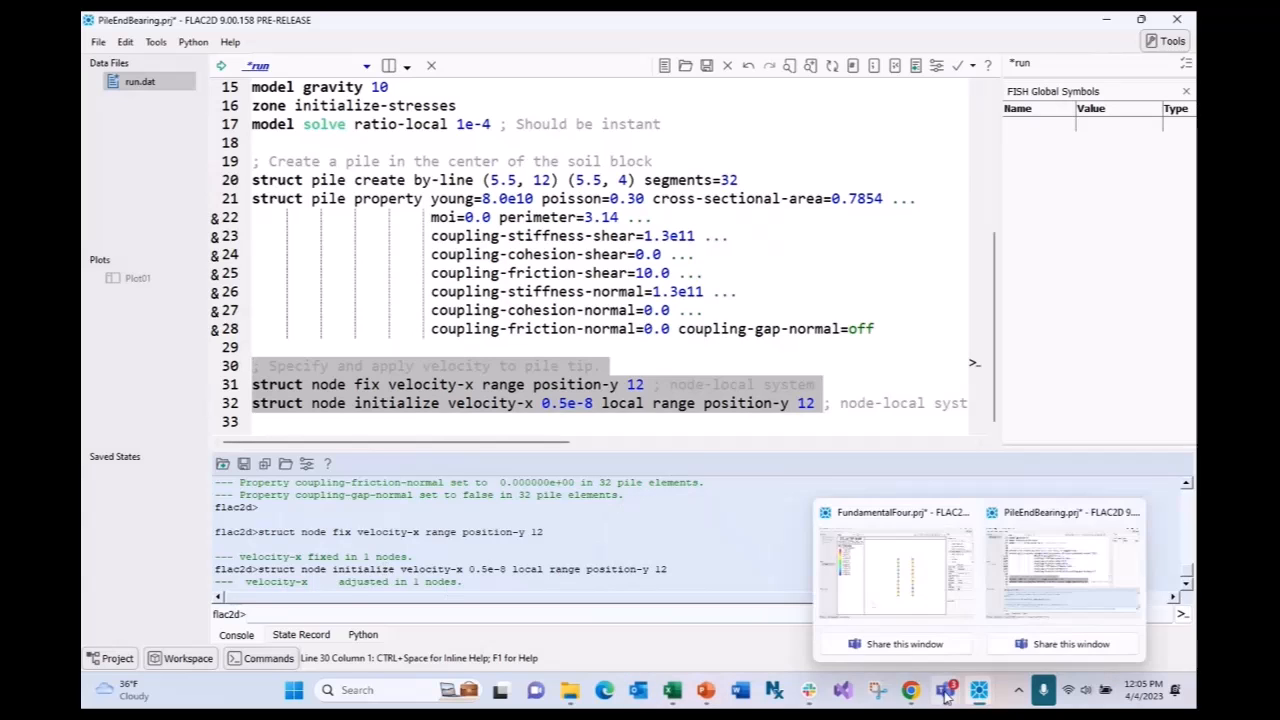
# - Copy the two history commands from the End Bearing documentation example
pyautogui.click(910, 690)
pyautogui.moveTo(889, 358); pyautogui.dragTo(573, 345)
pyautogui.hotkey('ctrl', 'c')
pyautogui.click(981, 698)
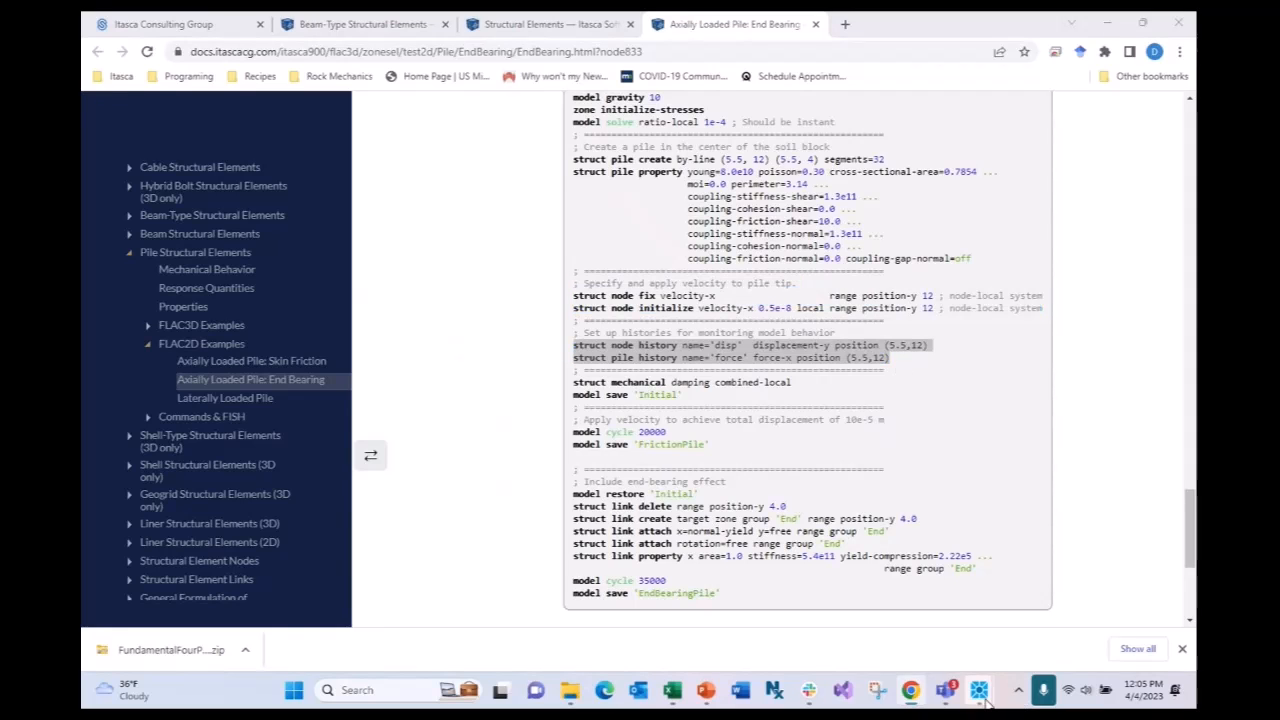
pyautogui.click(1090, 575)
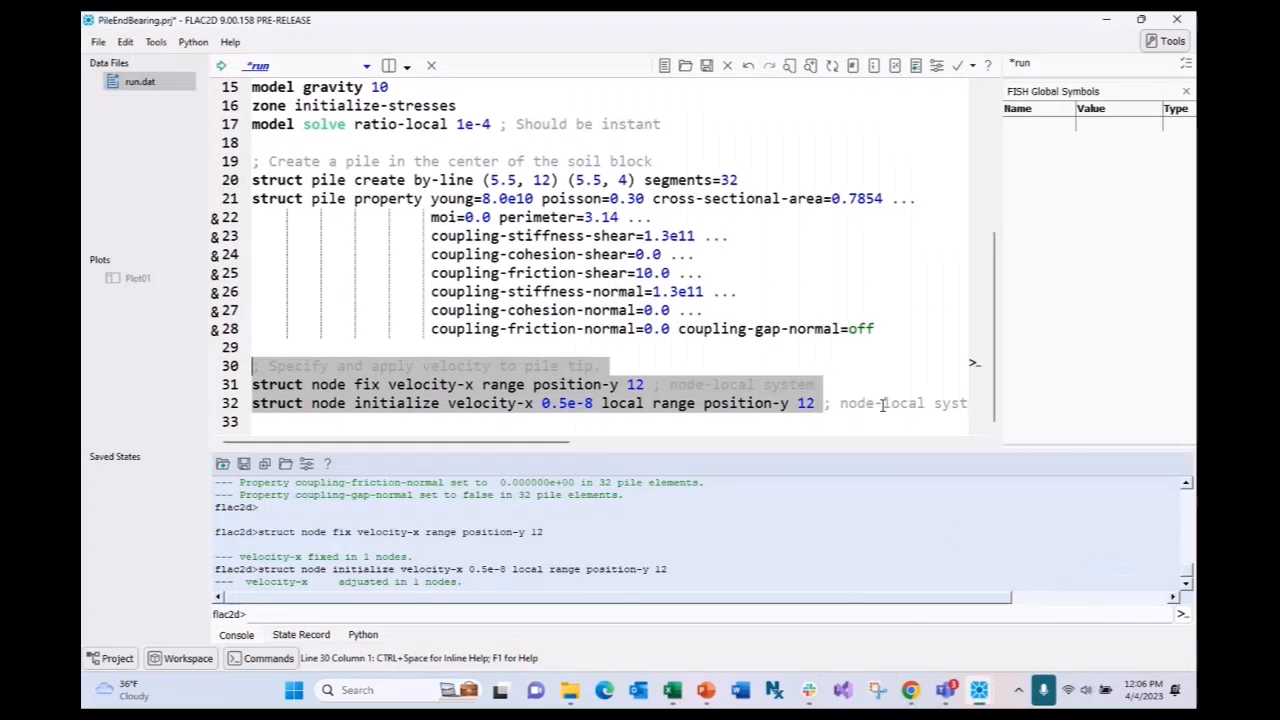
# - Save run.dat and paste the 'disp' and 'force' history lines below line 32
pyautogui.click(848, 403)
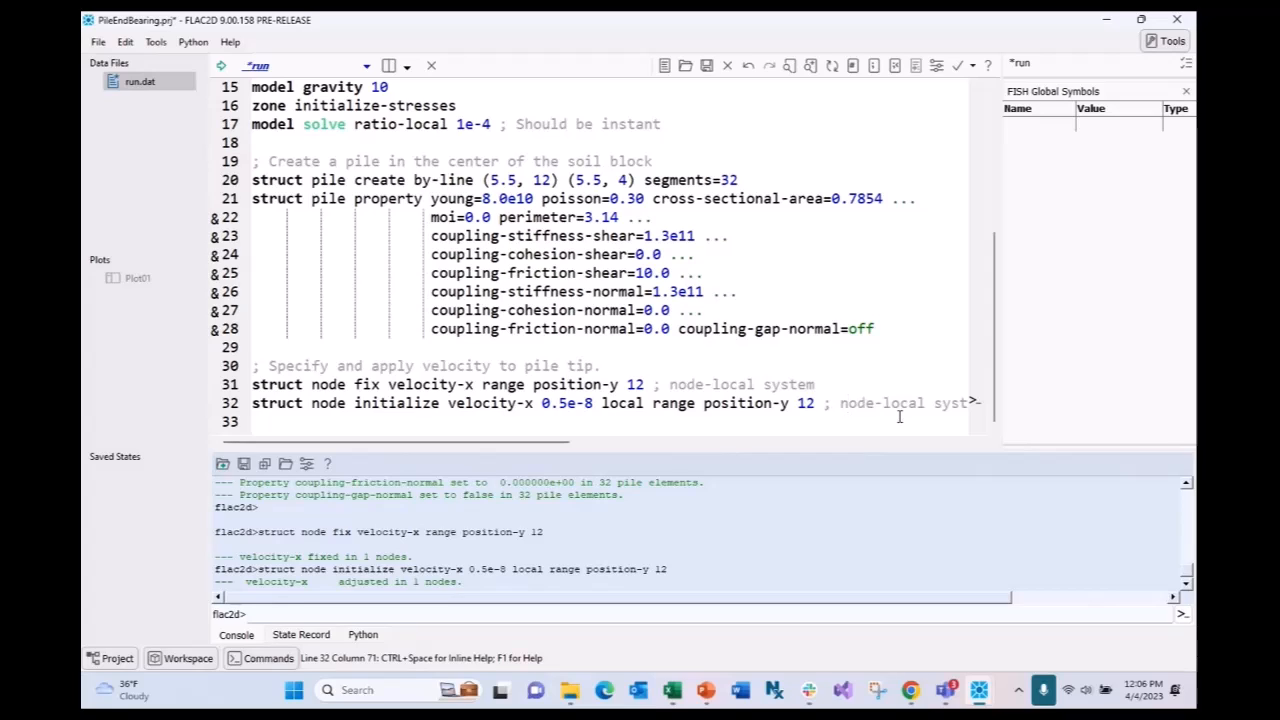
pyautogui.hotkey('ctrl', 's')
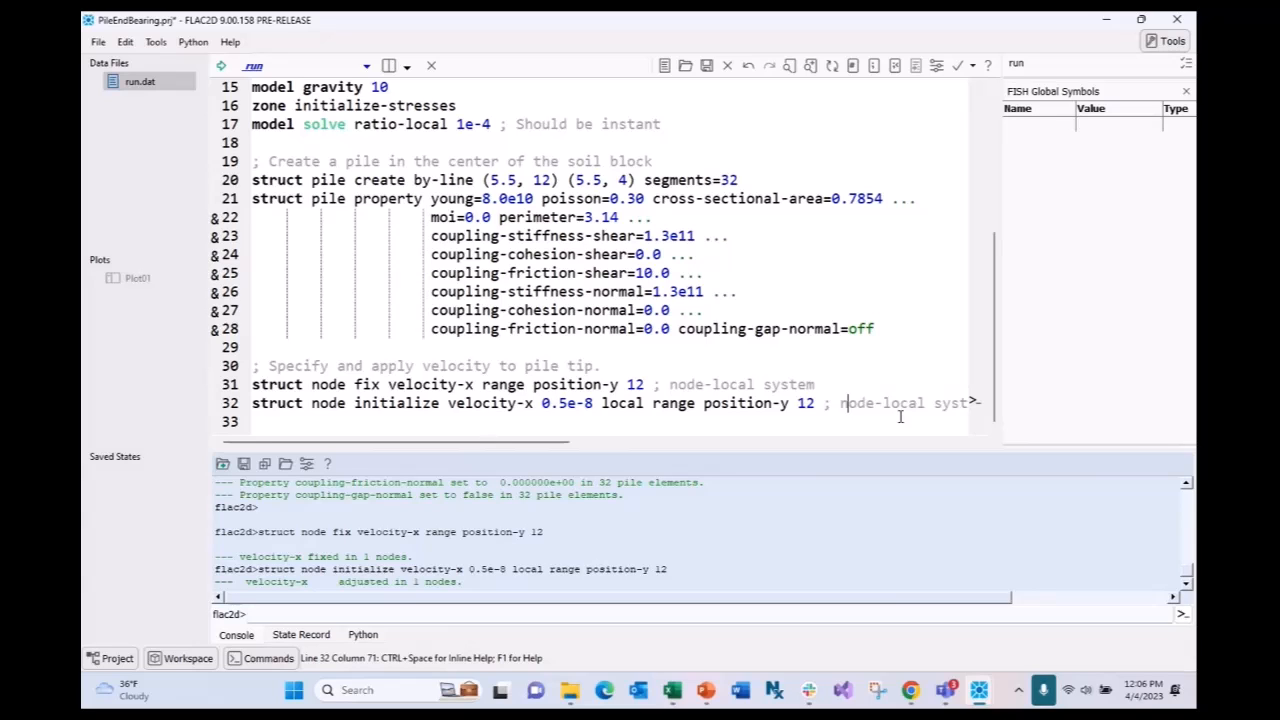
pyautogui.moveTo(560, 443); pyautogui.dragTo(697, 450)
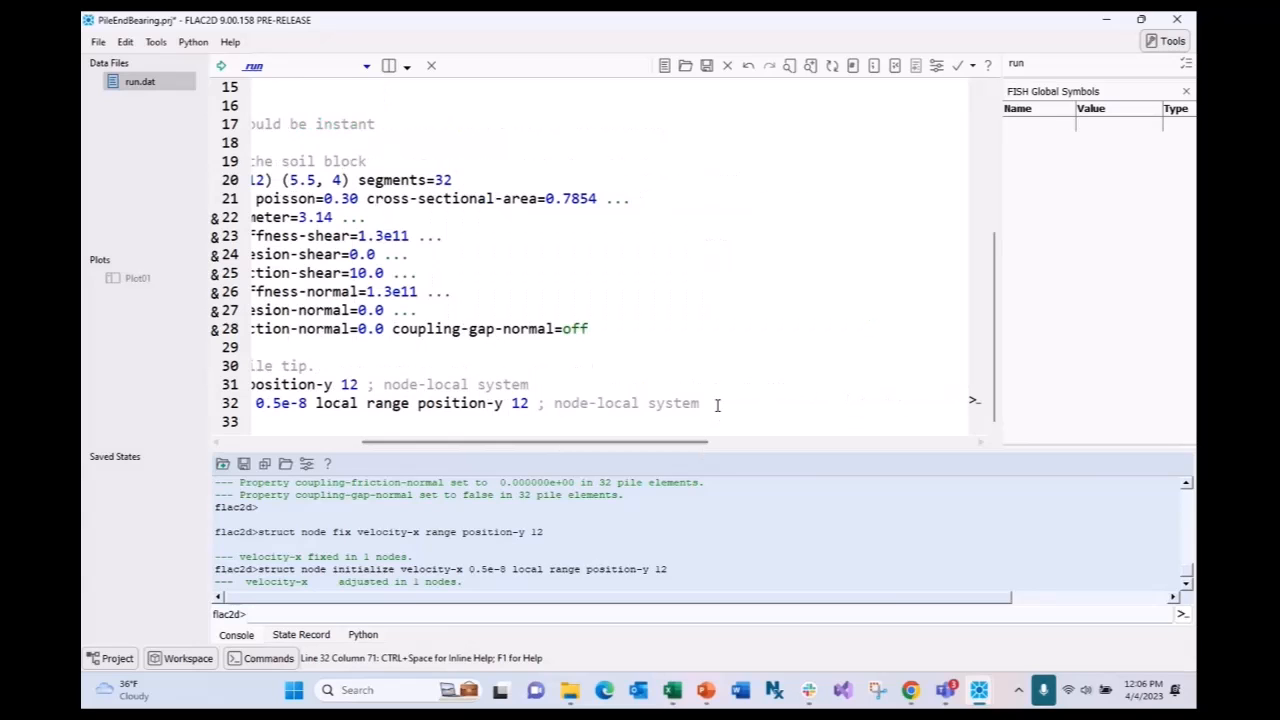
pyautogui.click(715, 421)
pyautogui.hotkey('ctrl', 'v')
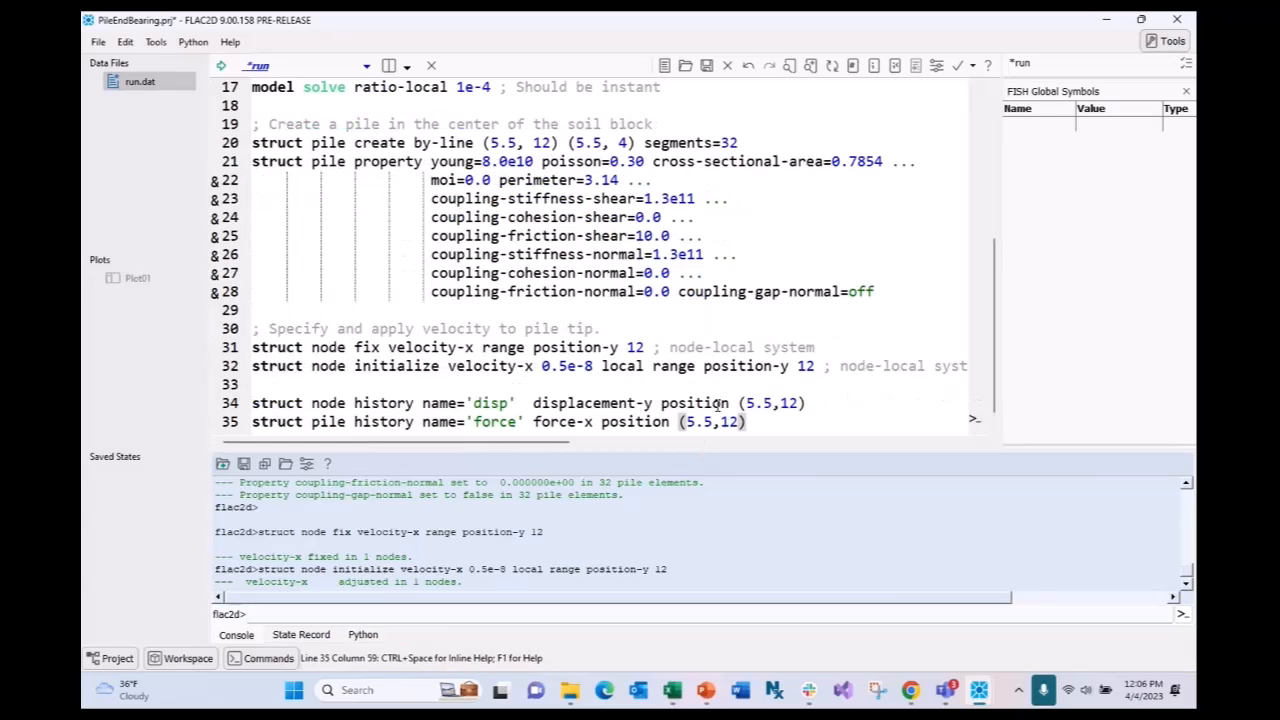
# - Review the history lines: displacement-y on line 34, pile force-x at y 12 on line 35
pyautogui.doubleClick(385, 403)
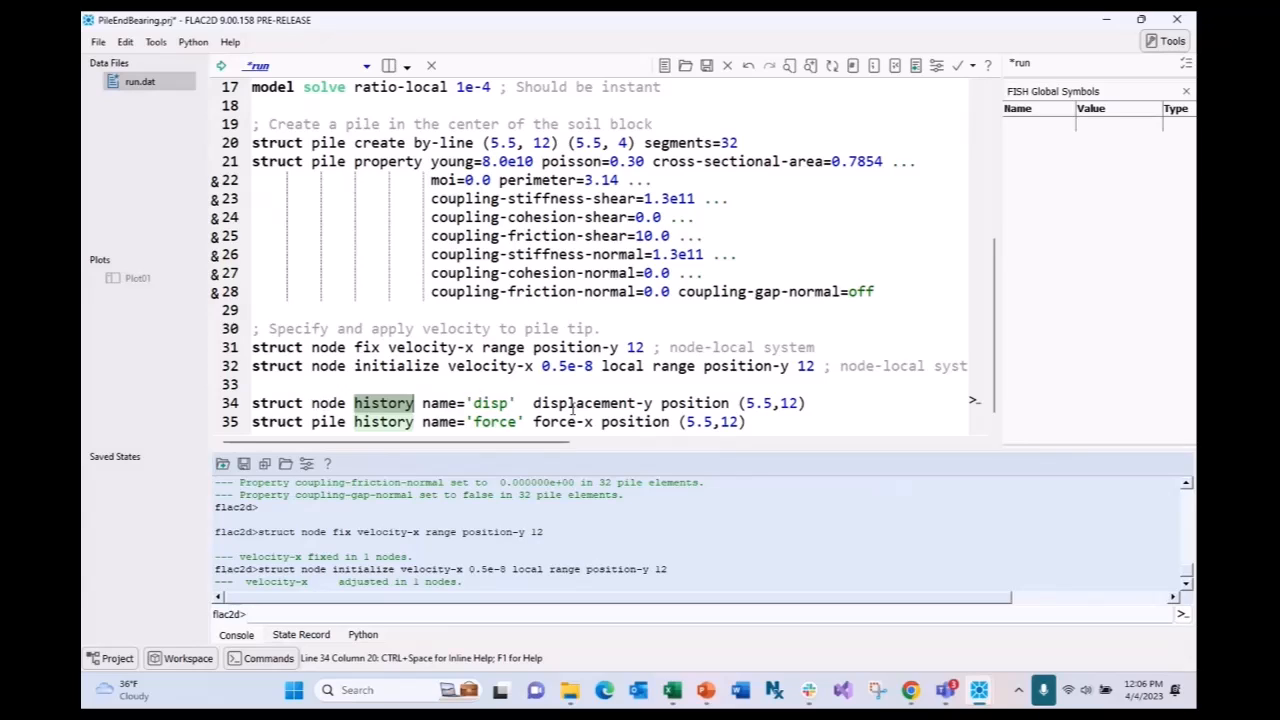
pyautogui.moveTo(652, 403); pyautogui.dragTo(532, 403)
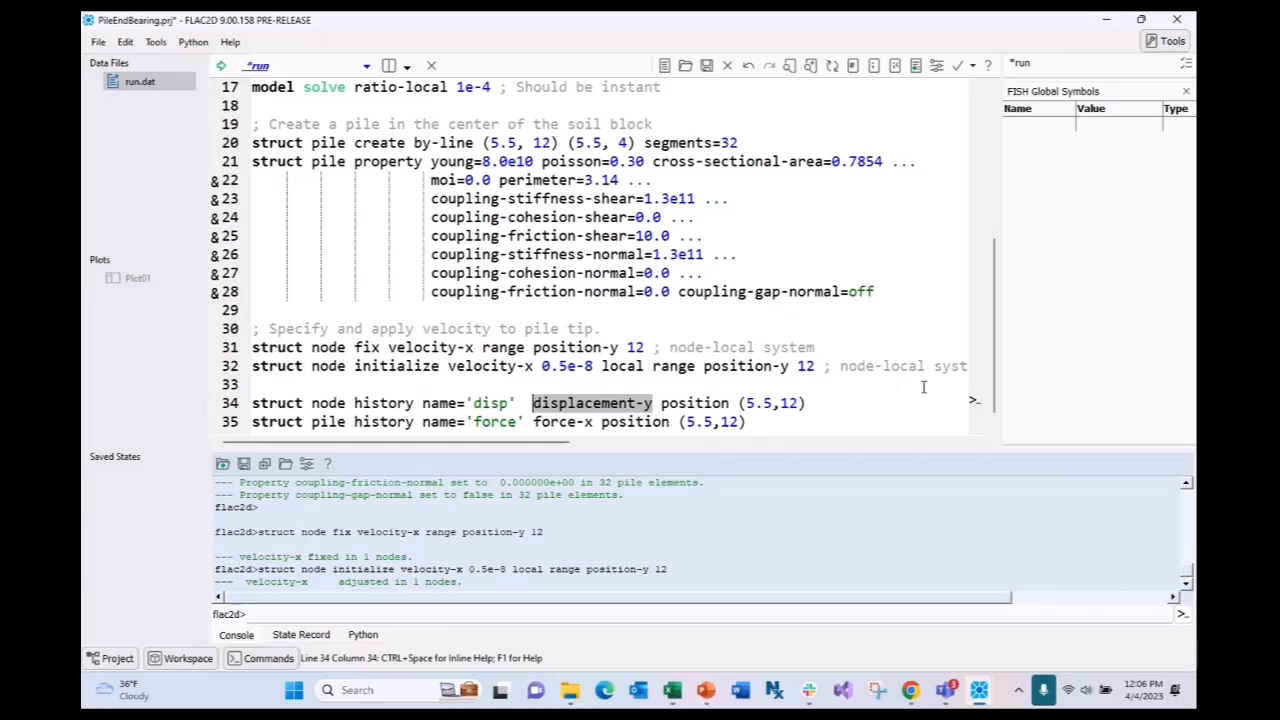
pyautogui.click(814, 400)
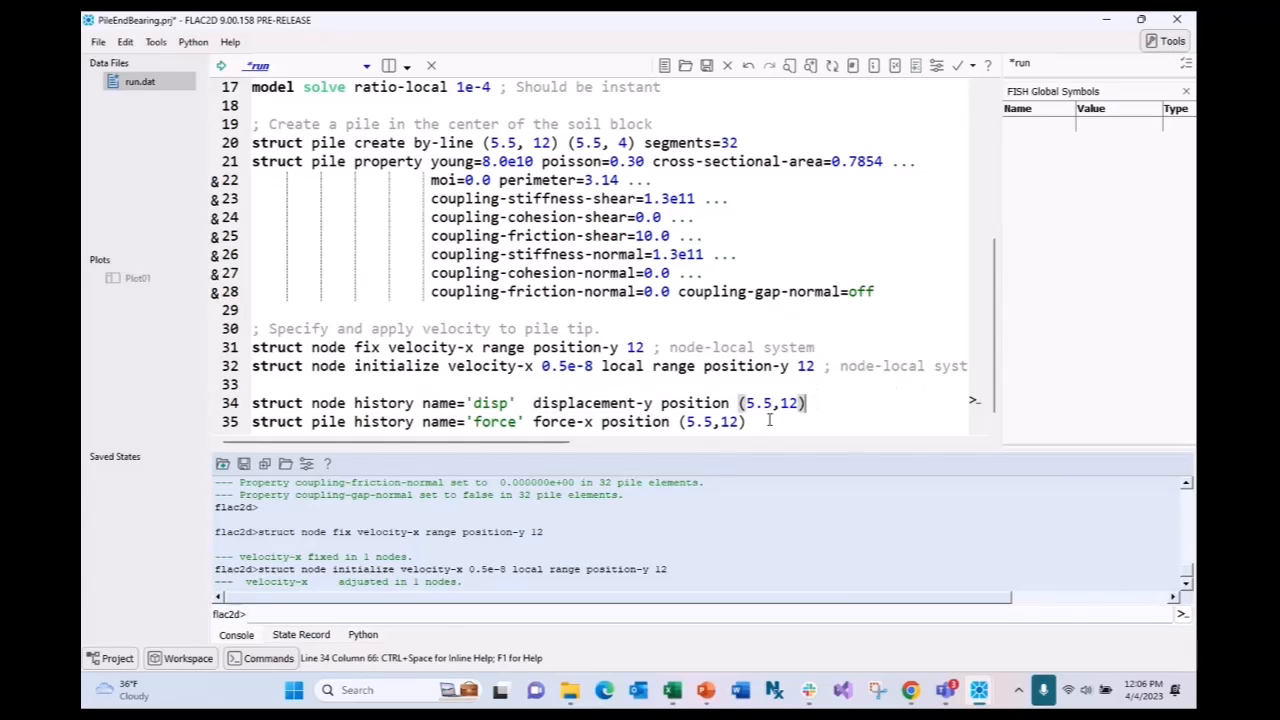
pyautogui.doubleClick(315, 422)
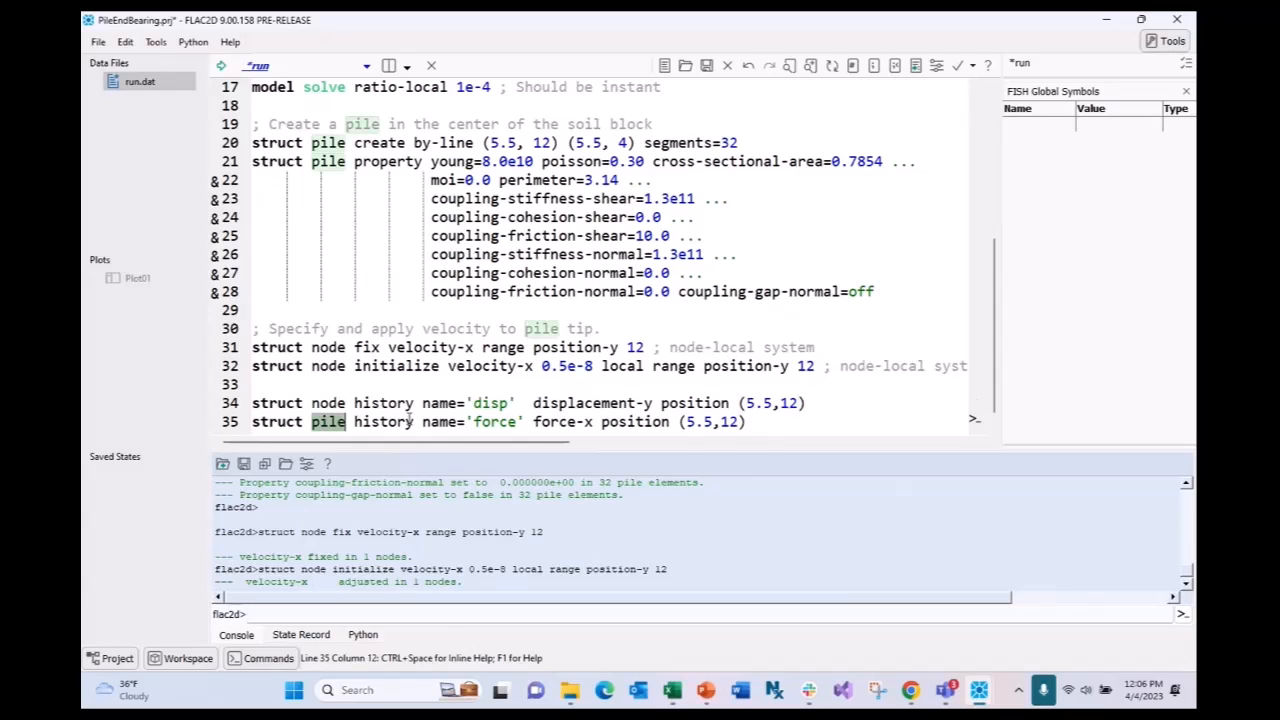
pyautogui.moveTo(594, 422); pyautogui.dragTo(533, 422)
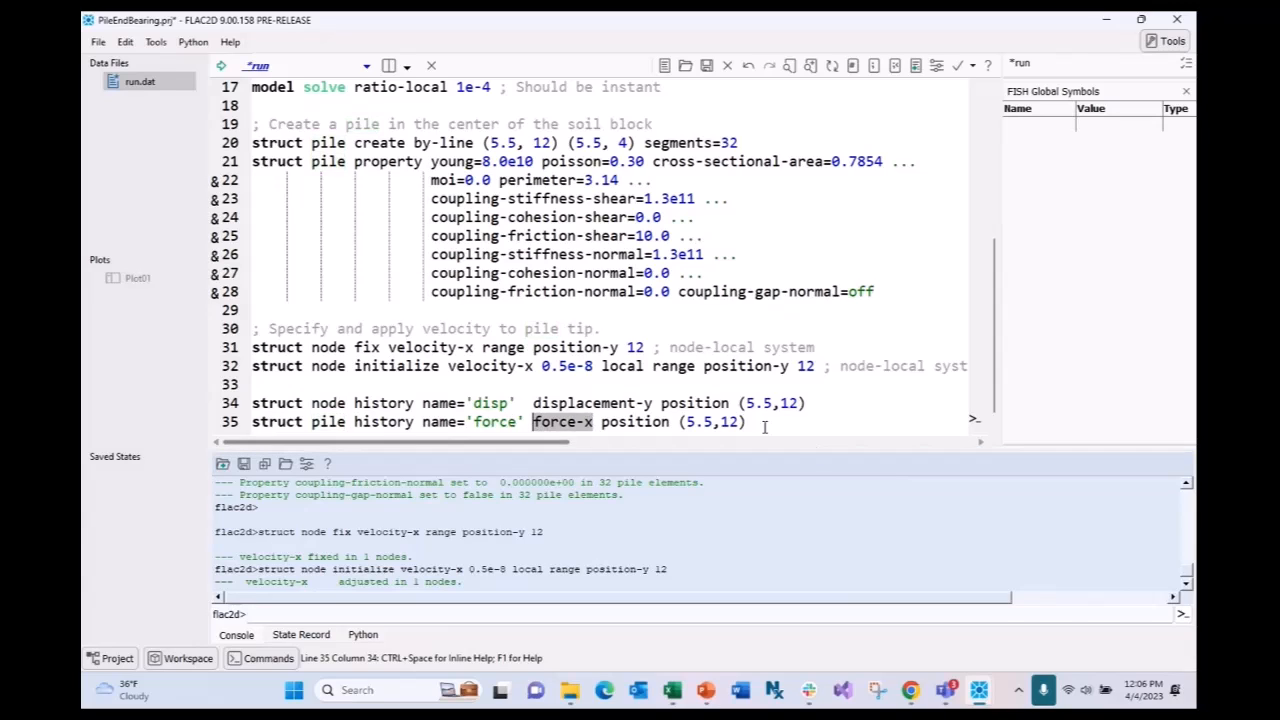
pyautogui.click(733, 422)
pyautogui.moveTo(746, 422); pyautogui.dragTo(728, 422)
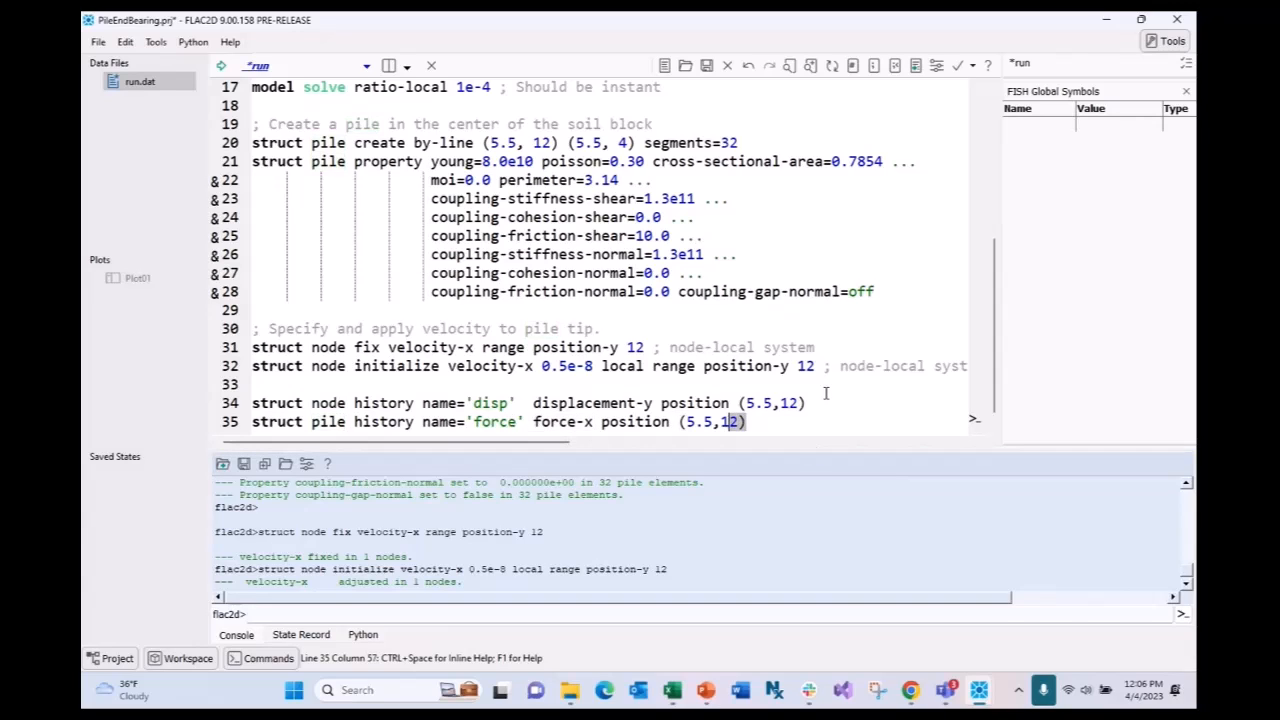
pyautogui.click(766, 428)
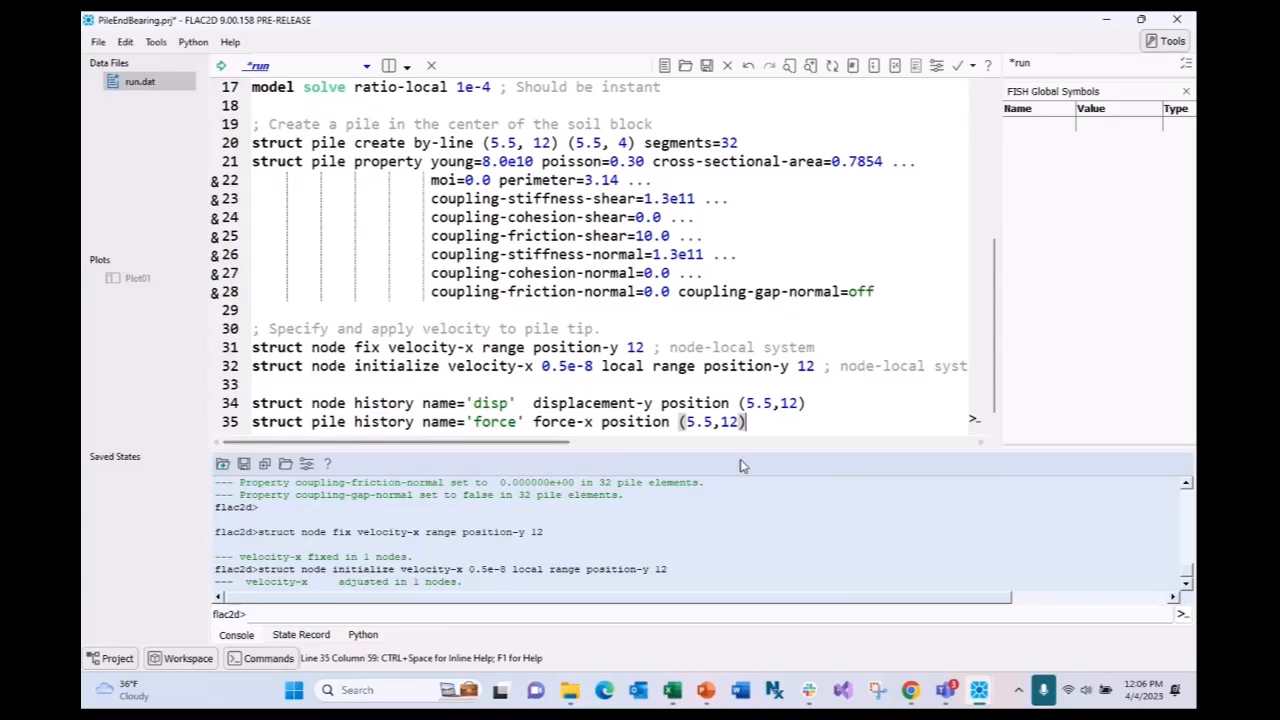
# - Execute lines 34–35 to create the 'disp' and 'force' histories, then add blank lines
pyautogui.hotkey('shift', 'Left')
pyautogui.hotkey('shift', 'Left')
pyautogui.hotkey('shift', 'Left')
pyautogui.hotkey('shift', 'Left')
pyautogui.moveTo(746, 421); pyautogui.dragTo(251, 404)
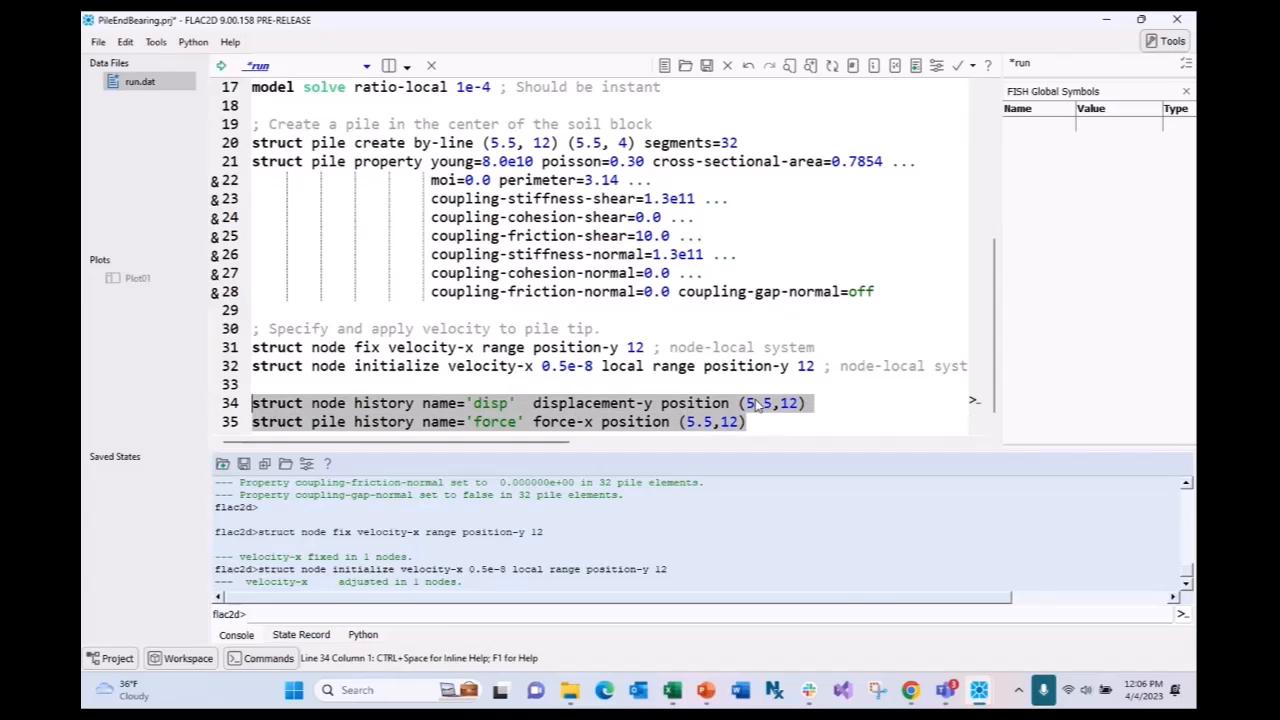
pyautogui.hotkey('ctrl', 'shift', 'e')
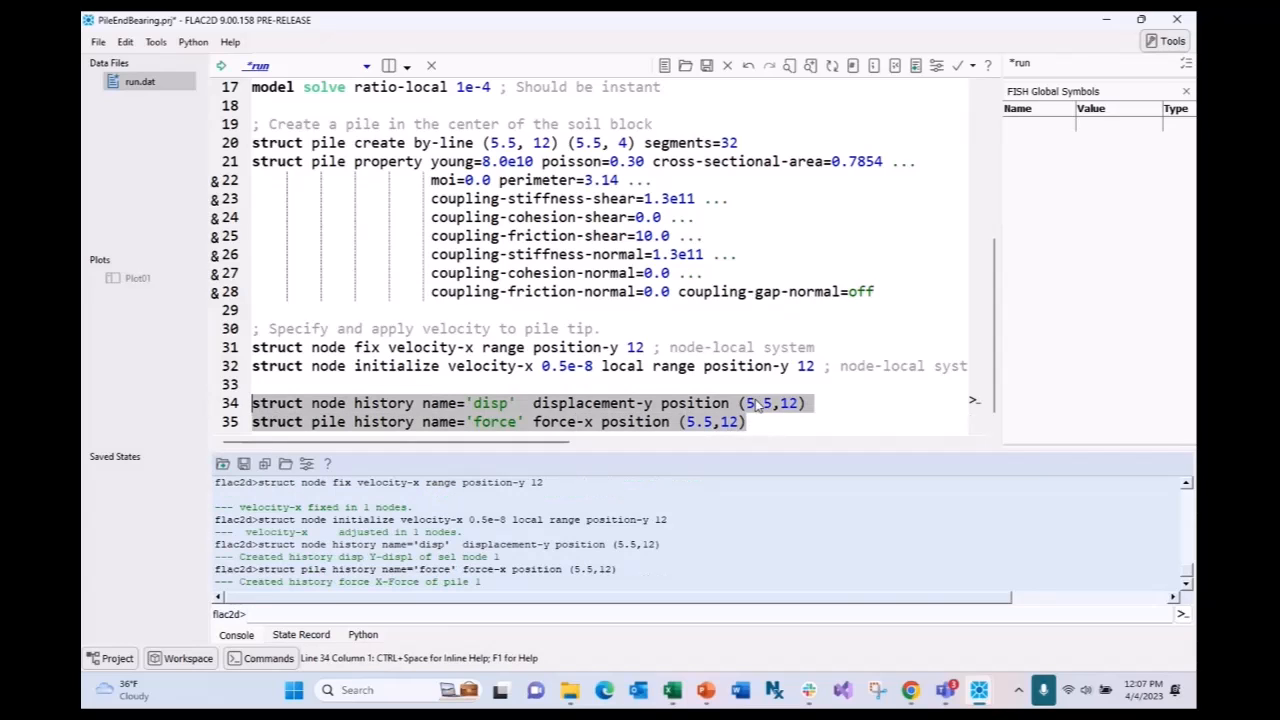
pyautogui.click(758, 421)
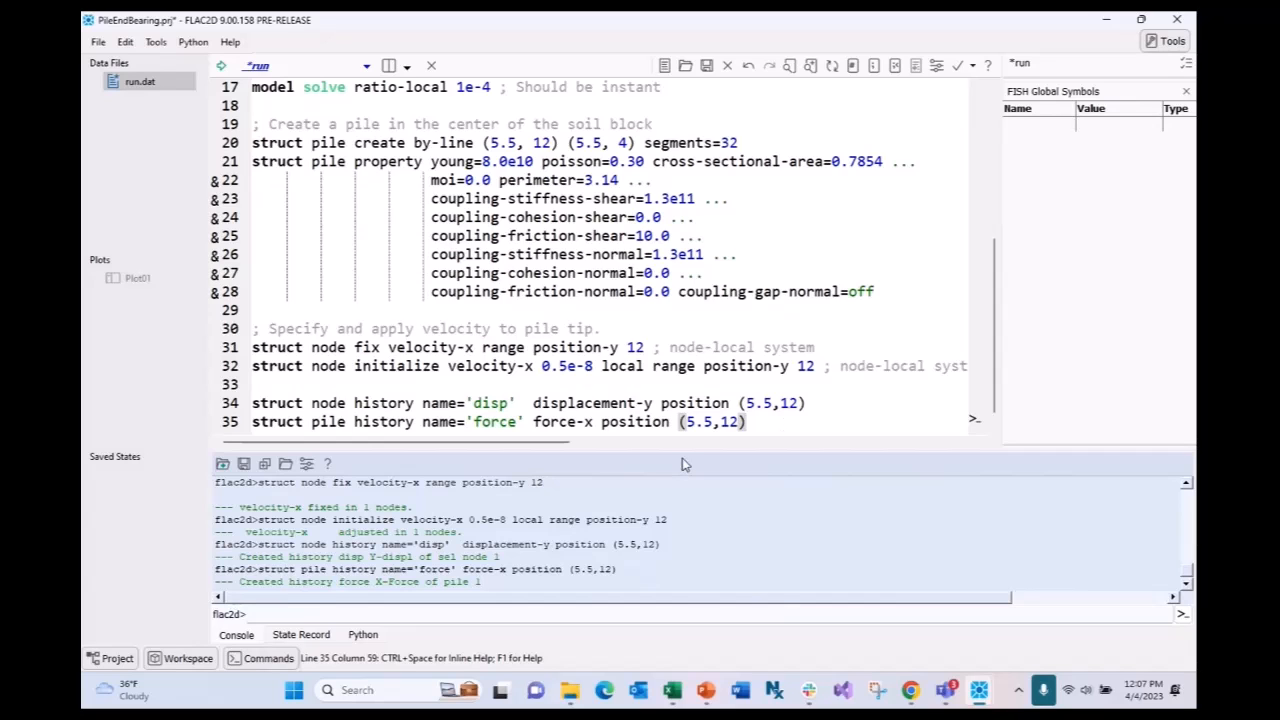
pyautogui.press('Return')
pyautogui.press('Return')
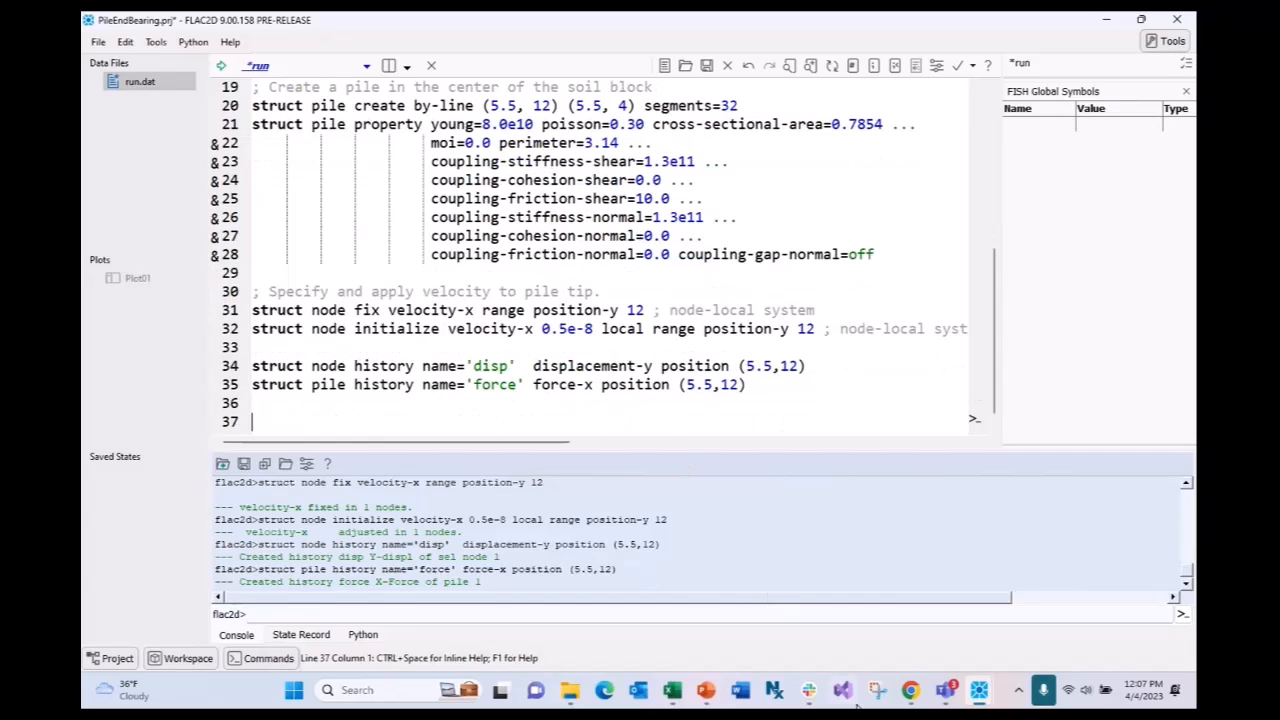
# - Copy the example's 'model cycle 20000' and 'model save FrictionPile' lines into run.dat
pyautogui.click(908, 690)
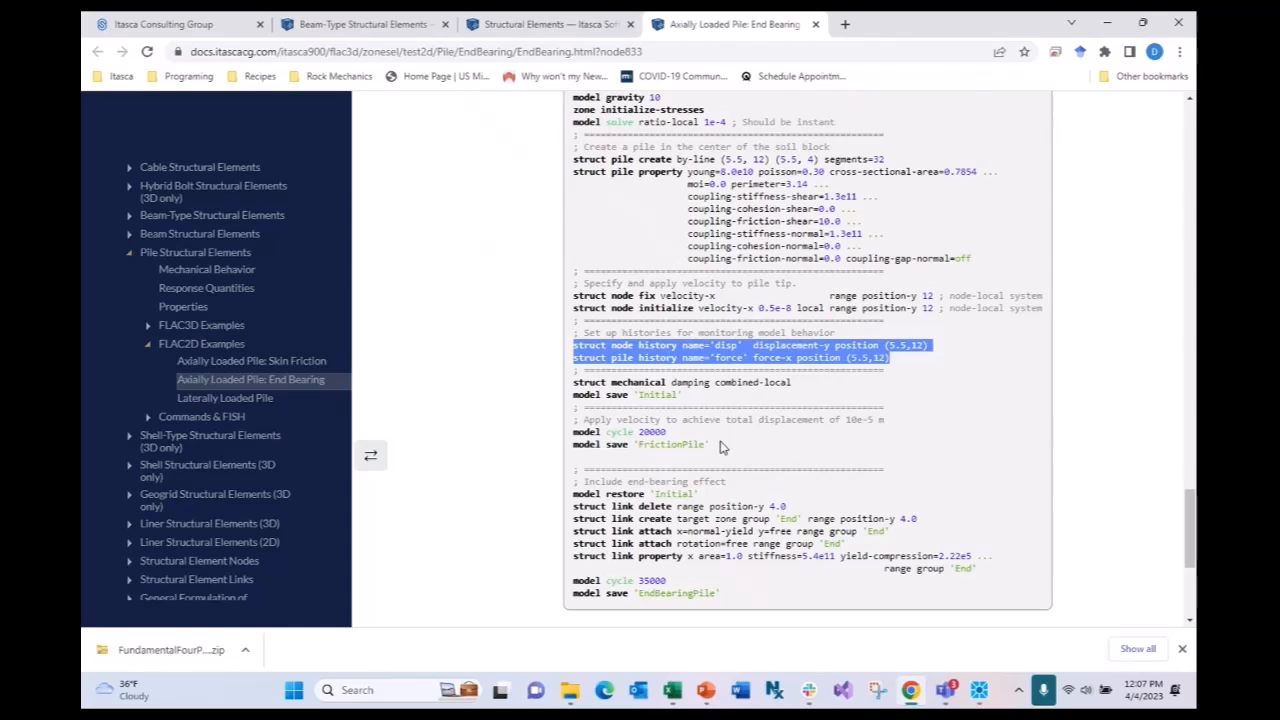
pyautogui.moveTo(709, 445); pyautogui.dragTo(570, 437)
pyautogui.hotkey('ctrl', 'c')
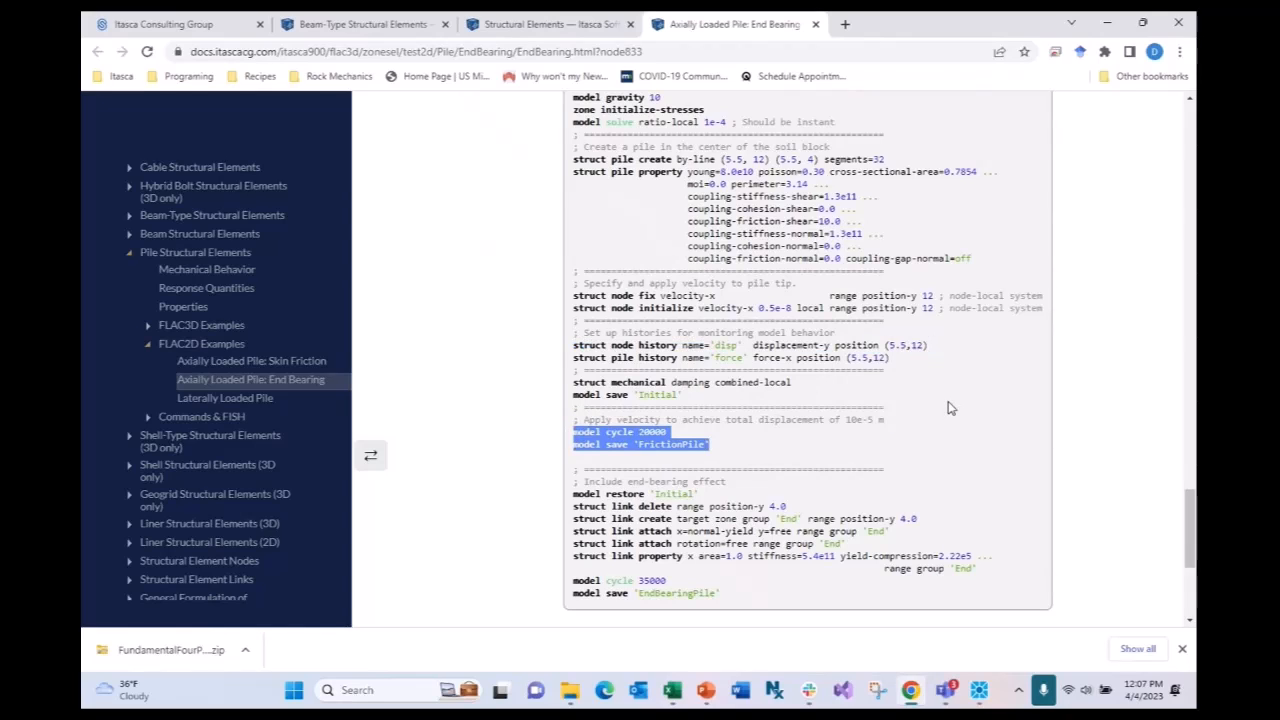
pyautogui.click(1107, 22)
pyautogui.hotkey('ctrl', 'v')
# - Execute lines 37–38 to cycle 20000 steps and save the model as FrictionPile.sav
pyautogui.click(457, 386)
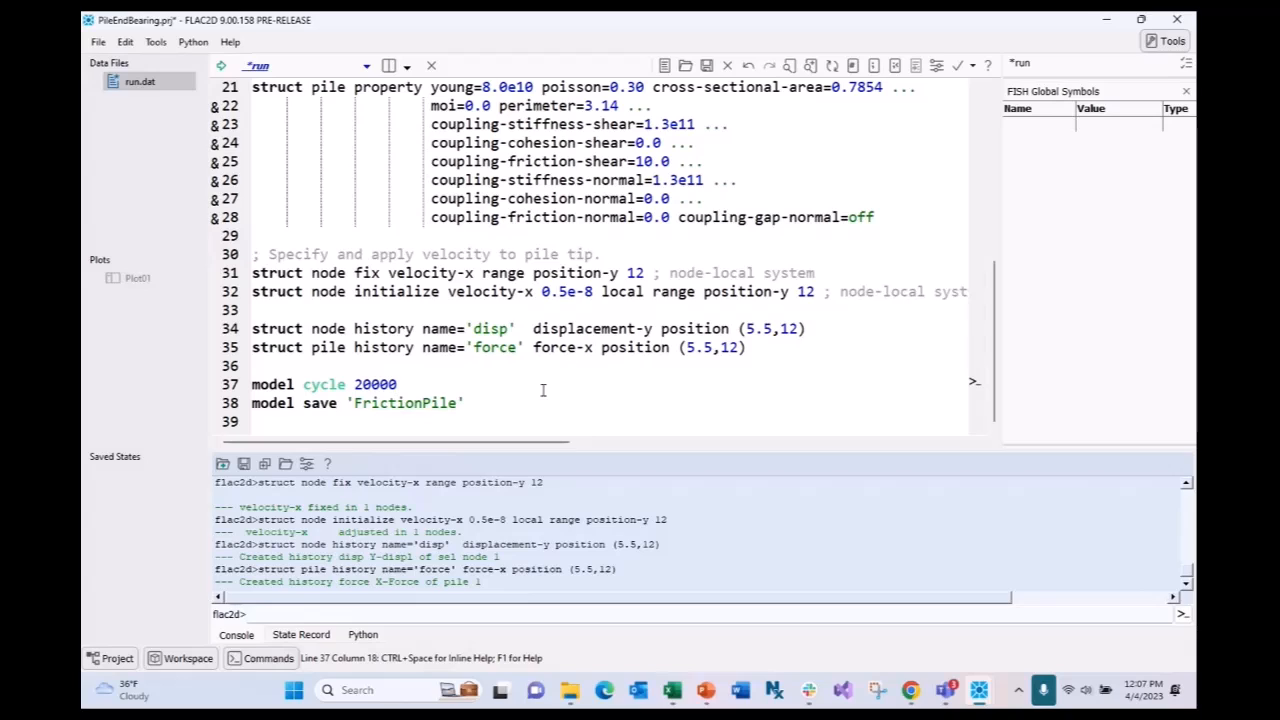
pyautogui.moveTo(399, 384); pyautogui.dragTo(251, 384)
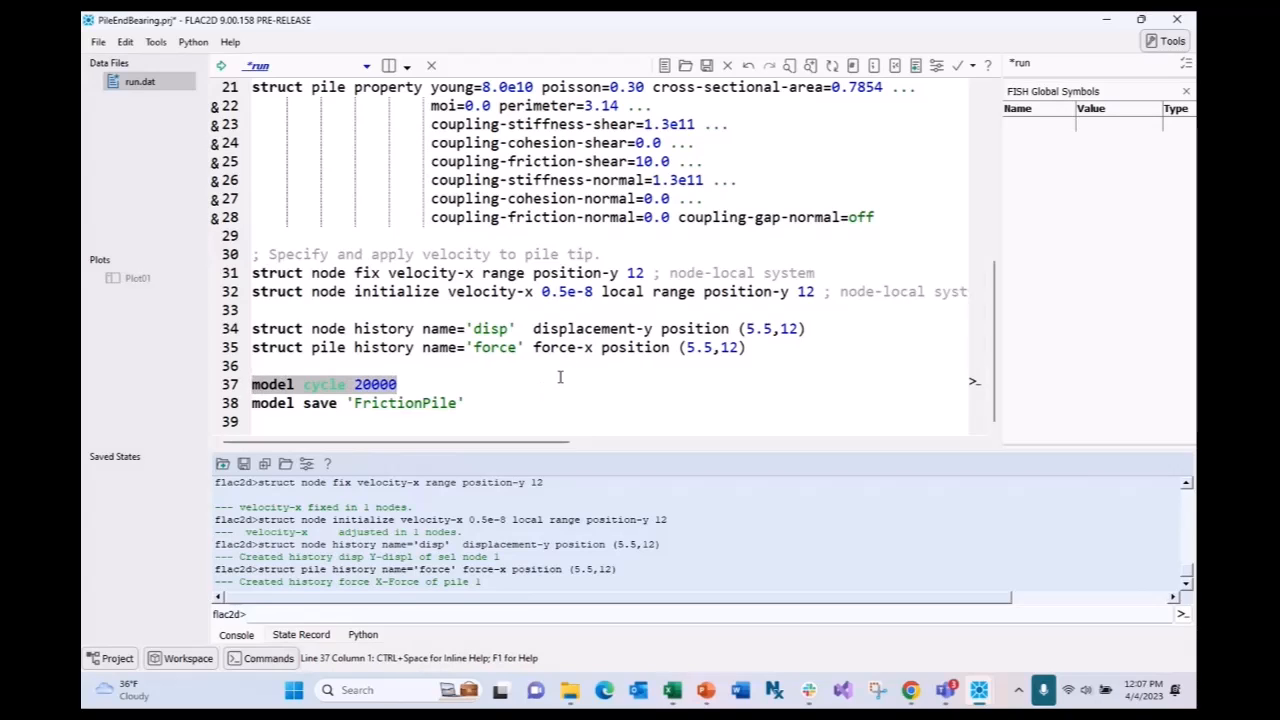
pyautogui.moveTo(466, 403); pyautogui.dragTo(268, 384)
pyautogui.hotkey('ctrl', 'shift', 'e')
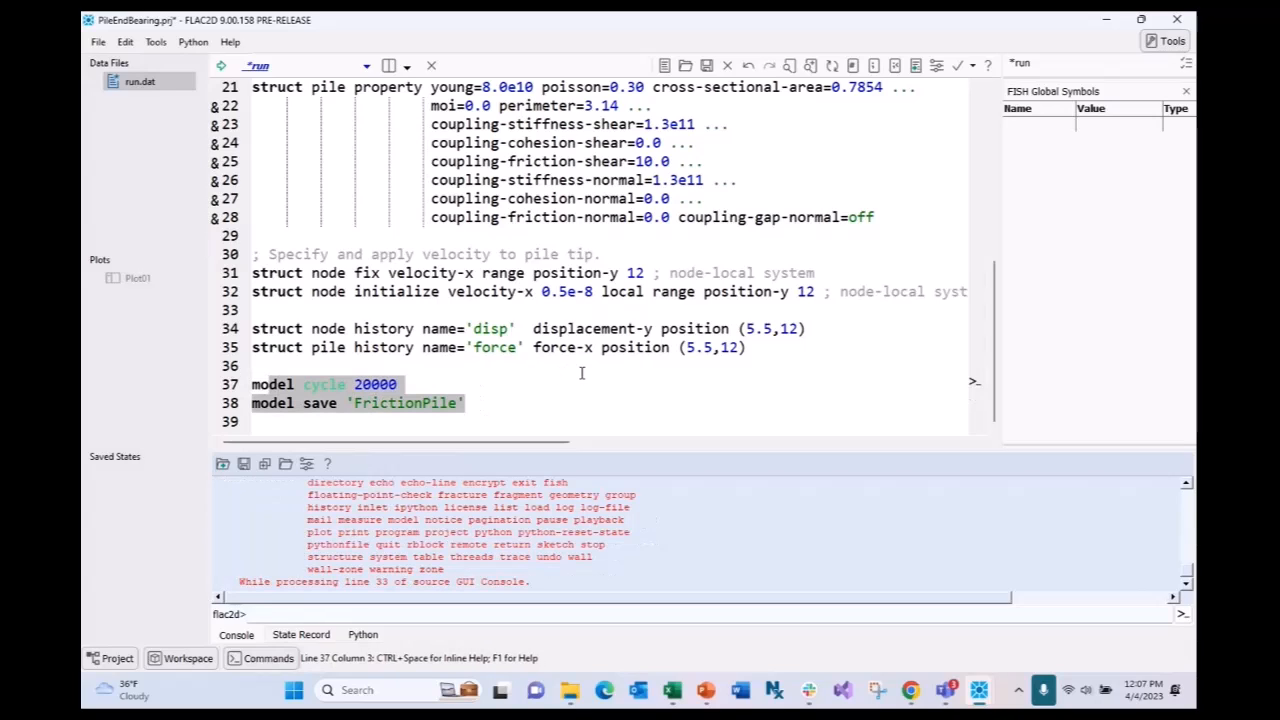
pyautogui.moveTo(466, 403); pyautogui.dragTo(252, 384)
pyautogui.hotkey('ctrl', 'shift', 'e')
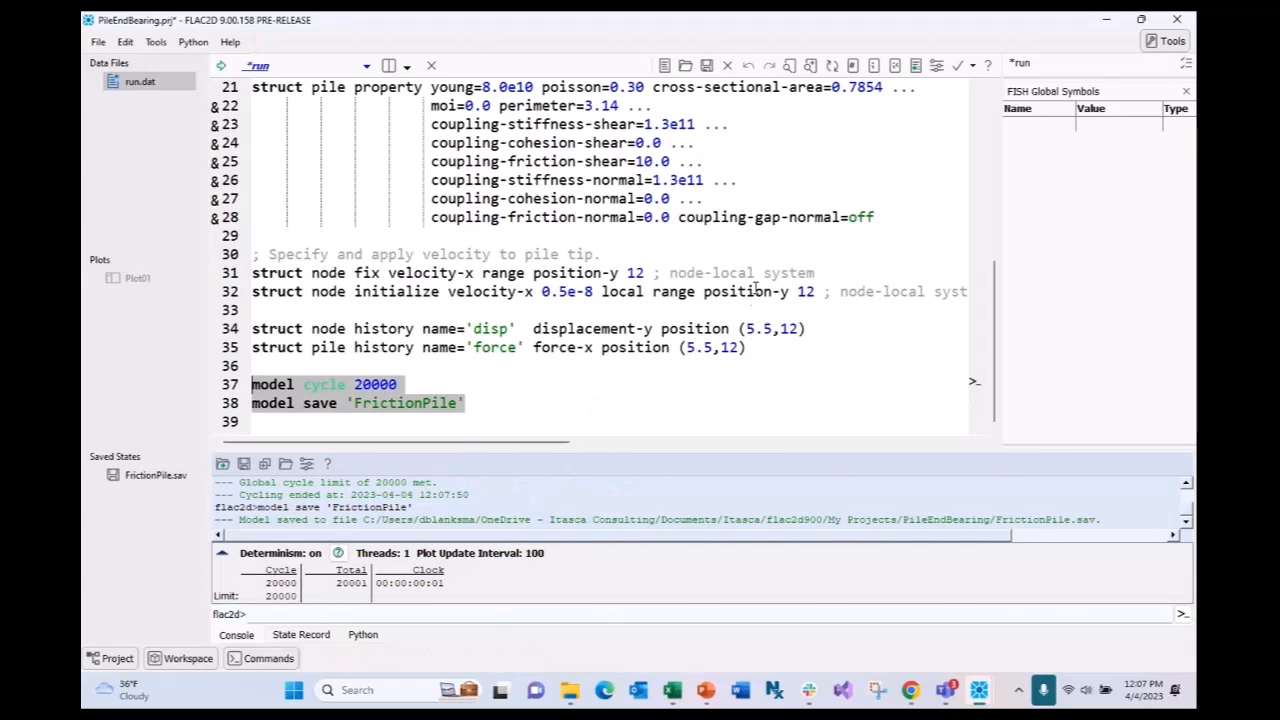
pyautogui.click(507, 406)
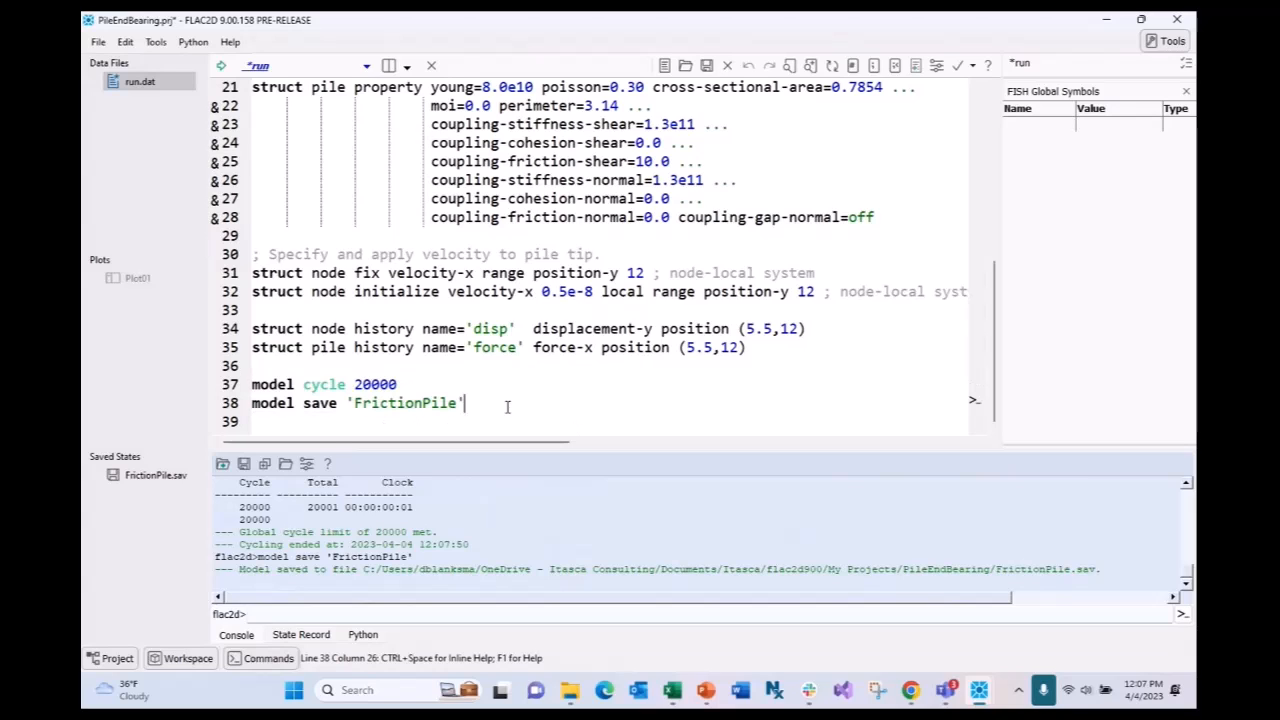
pyautogui.click(148, 278)
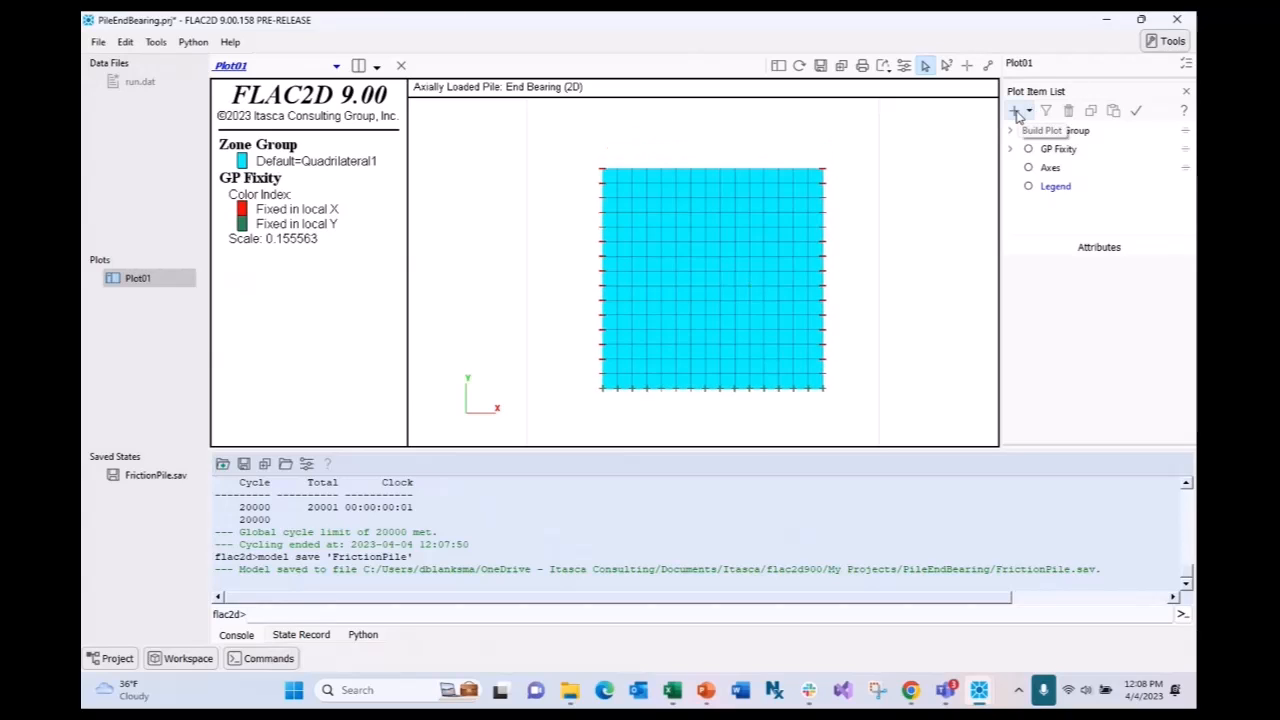
# - Add the Pile group of elements to Plot01 and colour Pile 1 magenta
pyautogui.click(1015, 111)
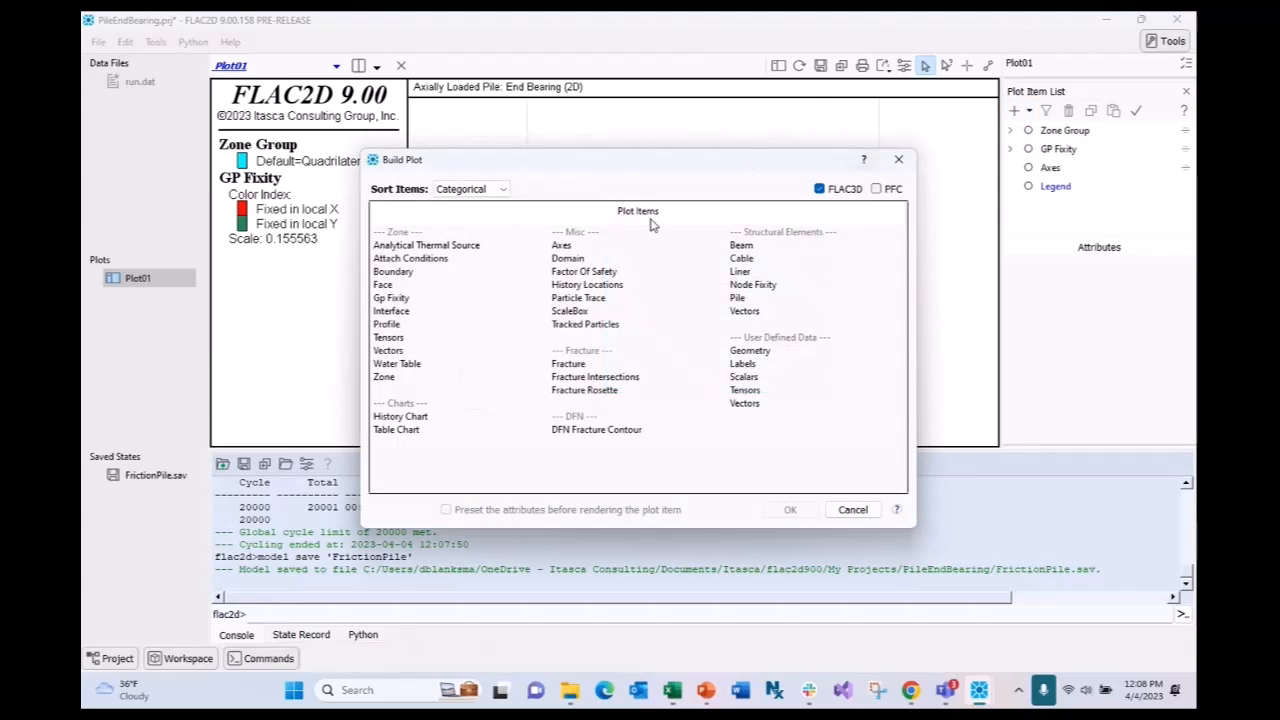
pyautogui.moveTo(631, 162); pyautogui.dragTo(697, 139)
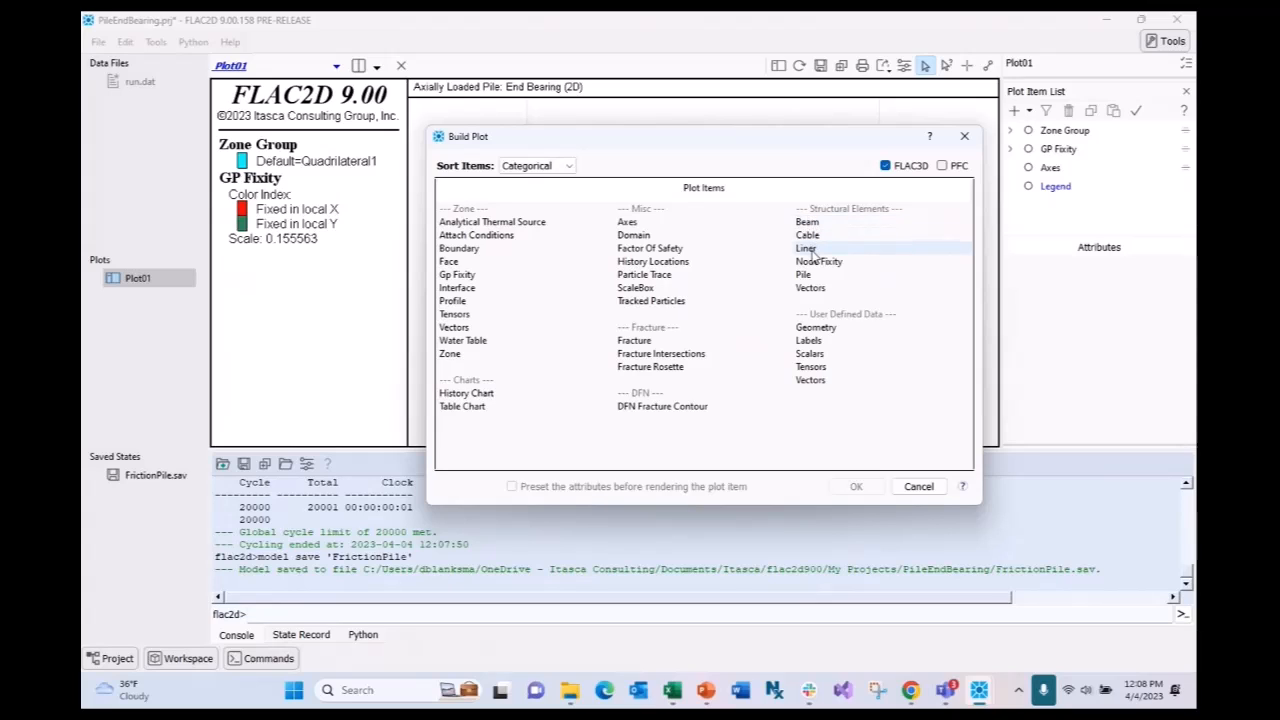
pyautogui.doubleClick(806, 275)
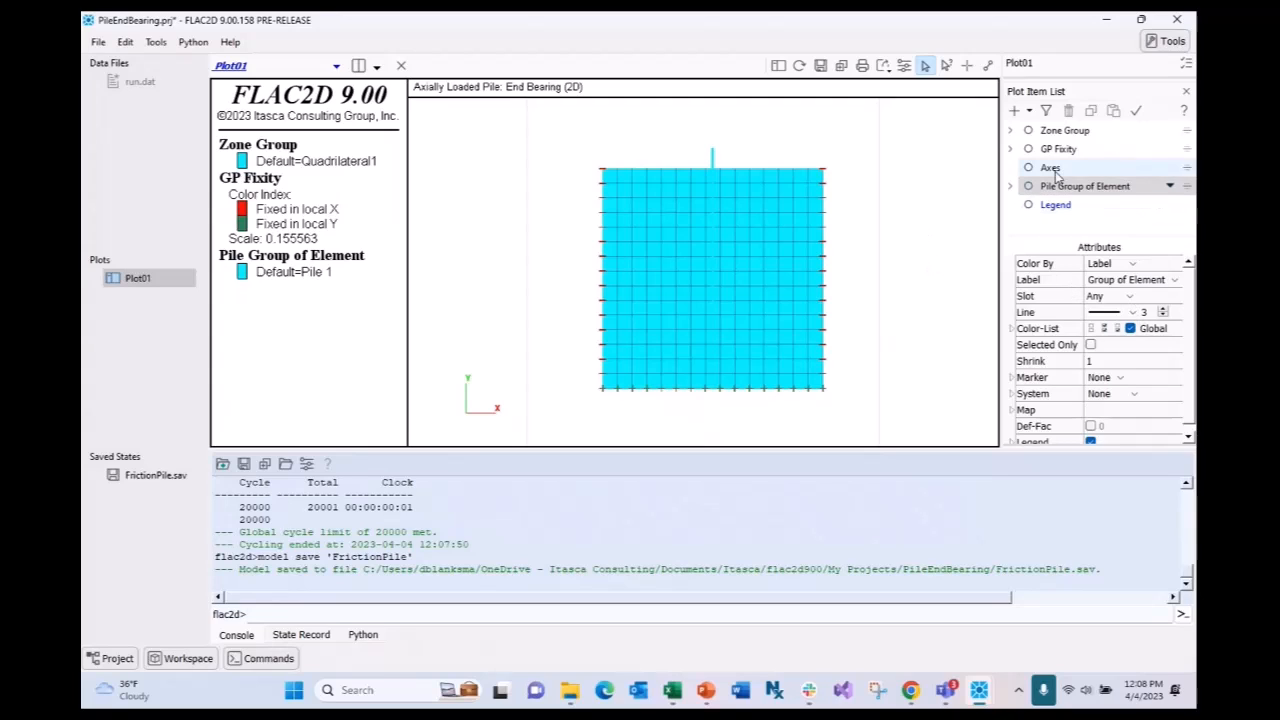
pyautogui.click(1011, 329)
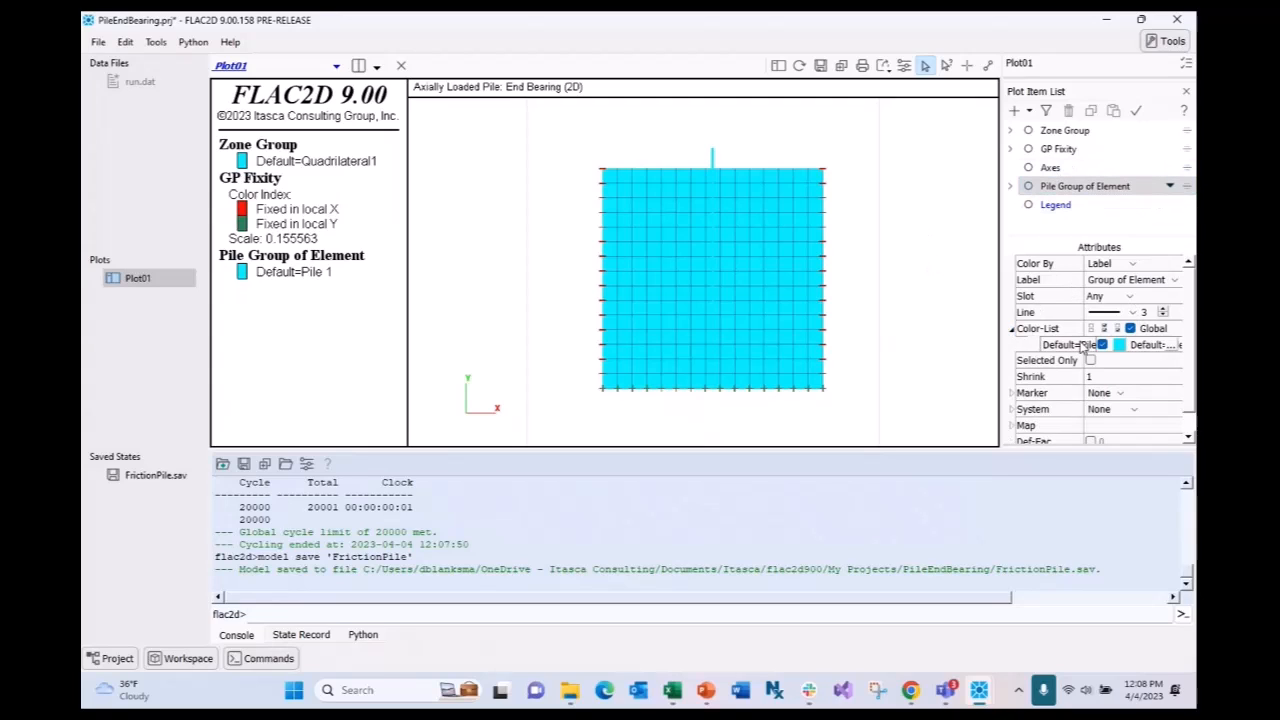
pyautogui.click(1119, 345)
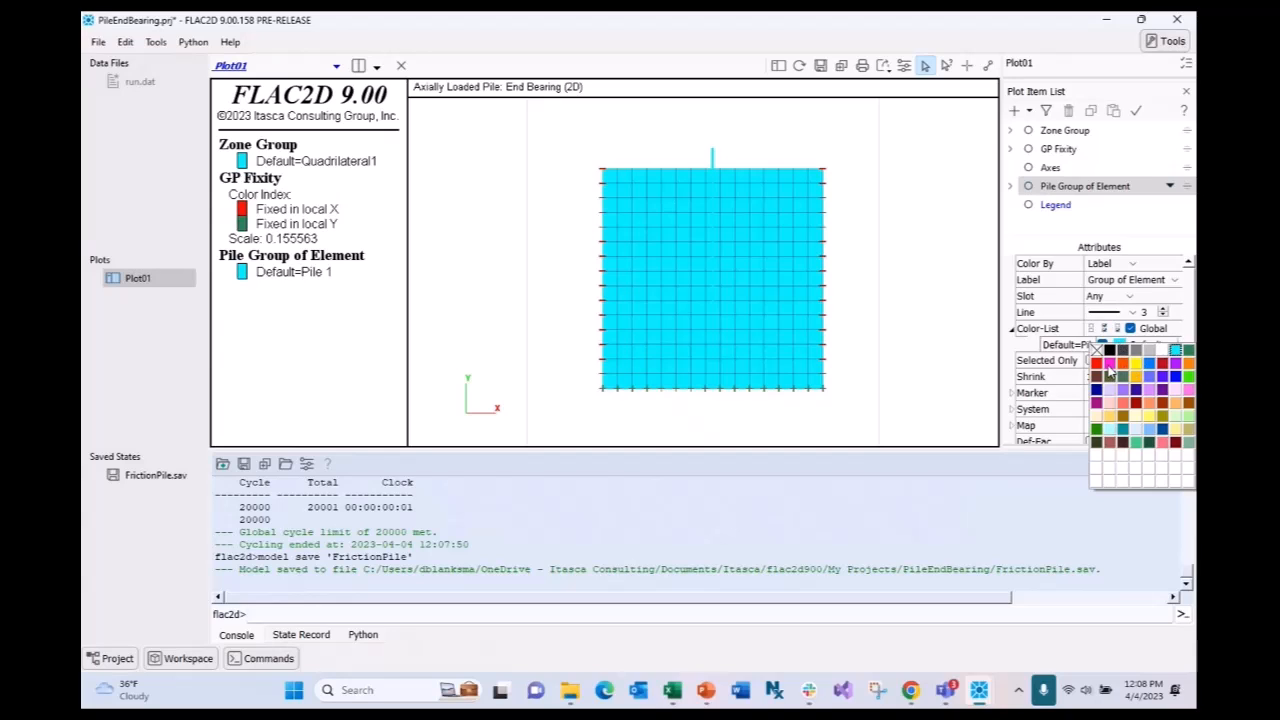
pyautogui.click(1109, 364)
pyautogui.scroll(1, 676, 156)
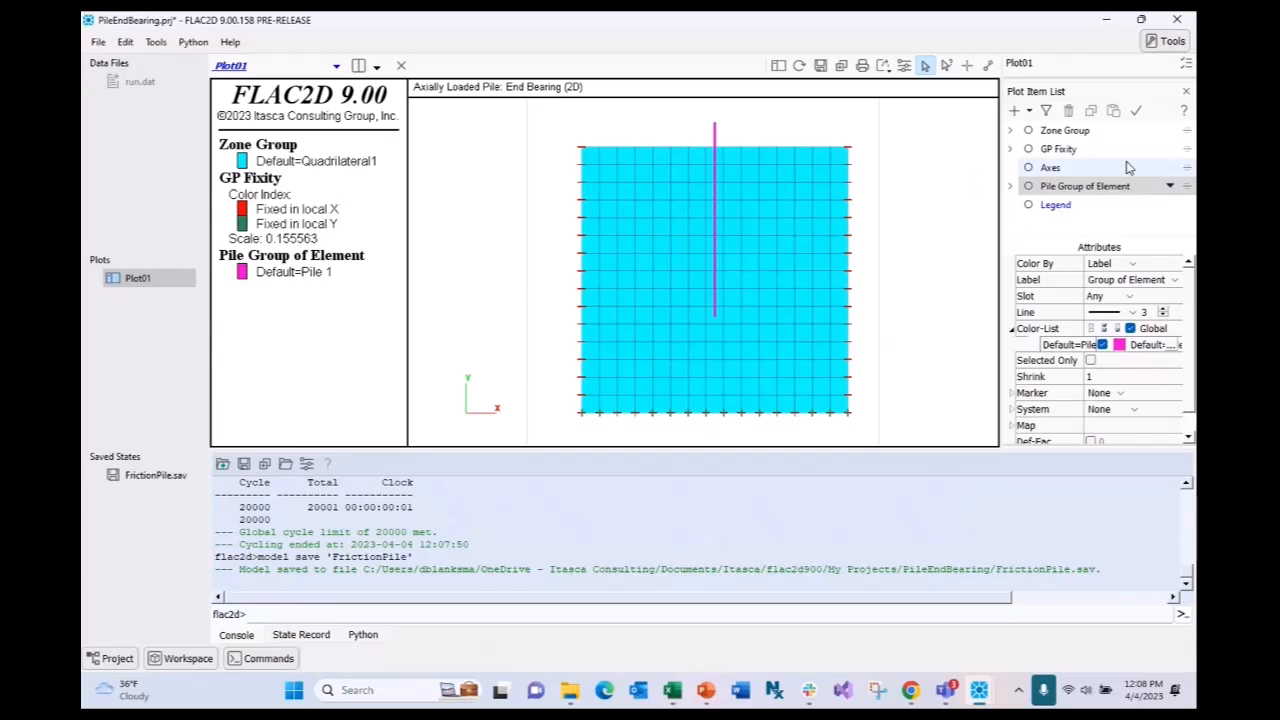
# - Colour the Zone Group by contour of Y displacement, from 0.00E+00 to -5.74E-05
pyautogui.click(1100, 131)
pyautogui.click(1128, 264)
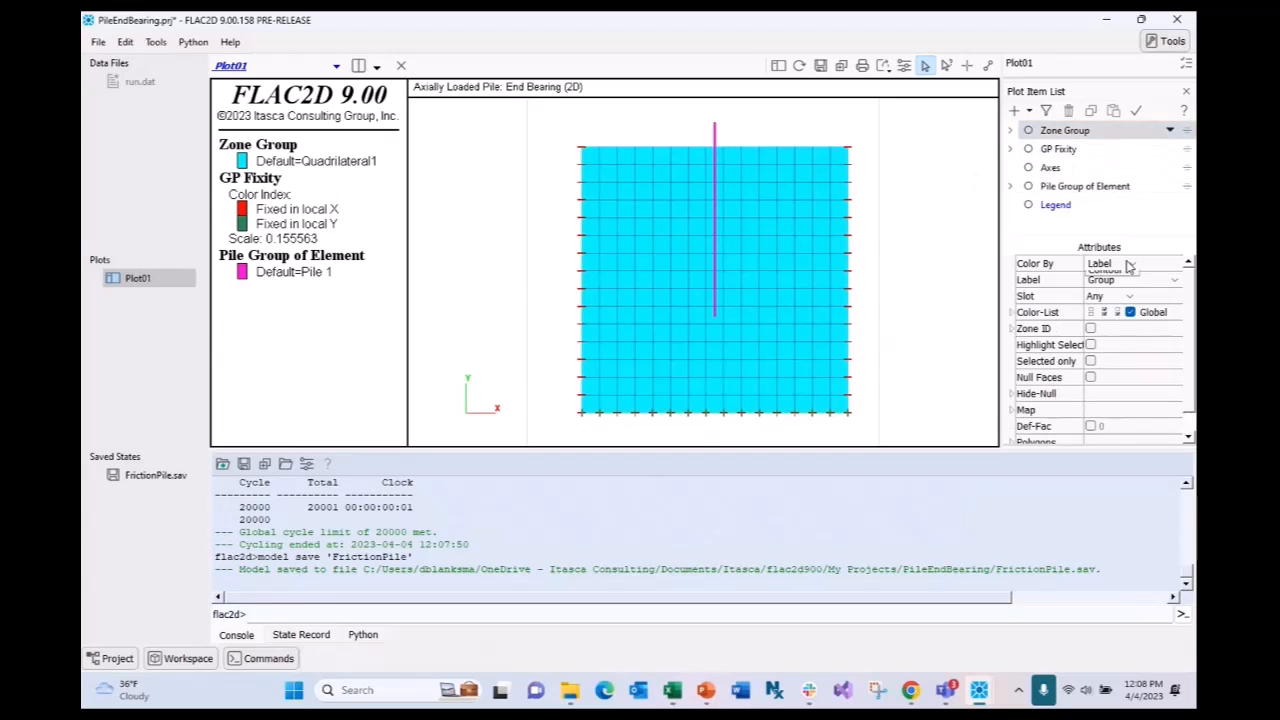
pyautogui.click(1125, 289)
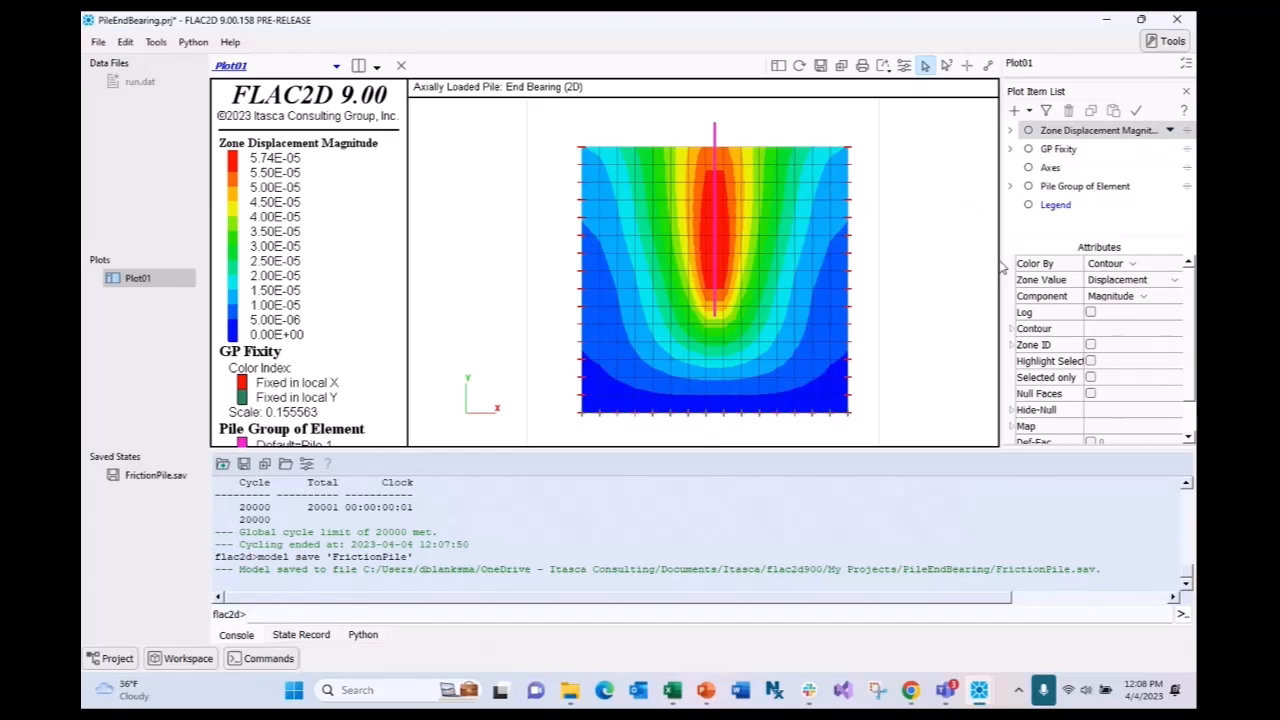
pyautogui.click(1138, 296)
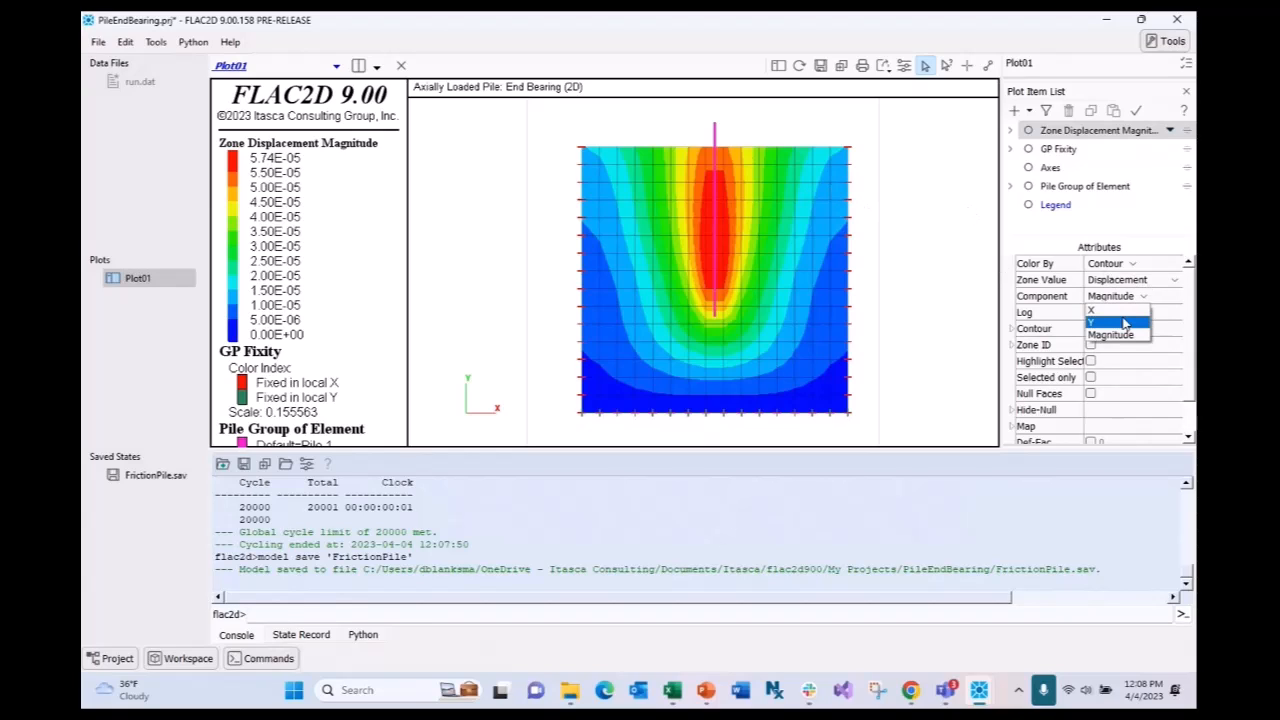
pyautogui.click(1124, 324)
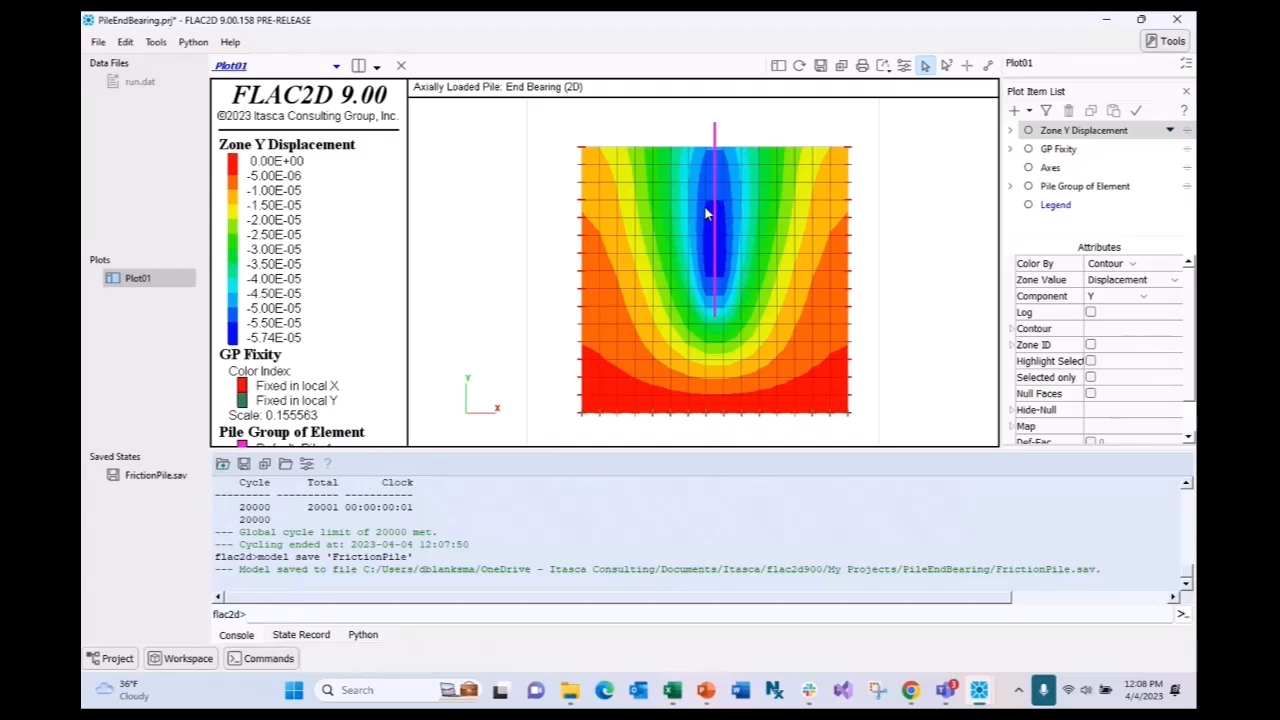
# - Zoom in and out to inspect the Y-displacement contours around the pile
pyautogui.scroll(3, 749, 300)
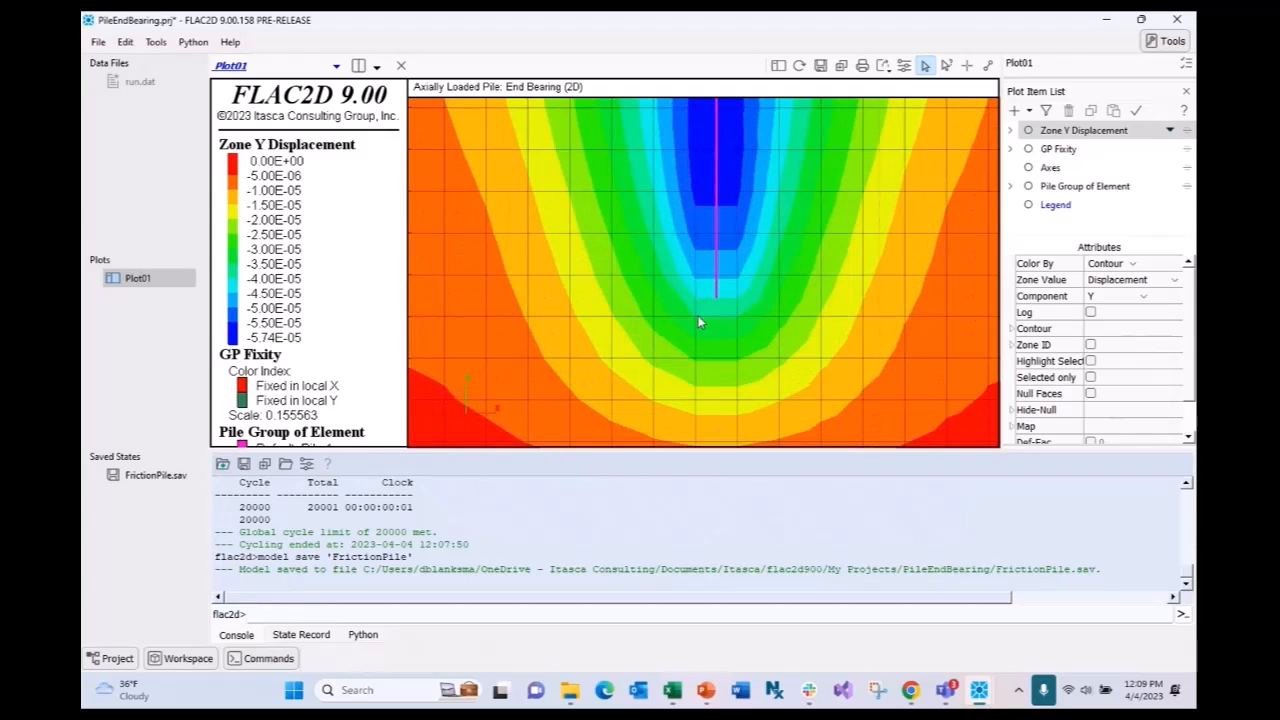
pyautogui.scroll(-4, 718, 288)
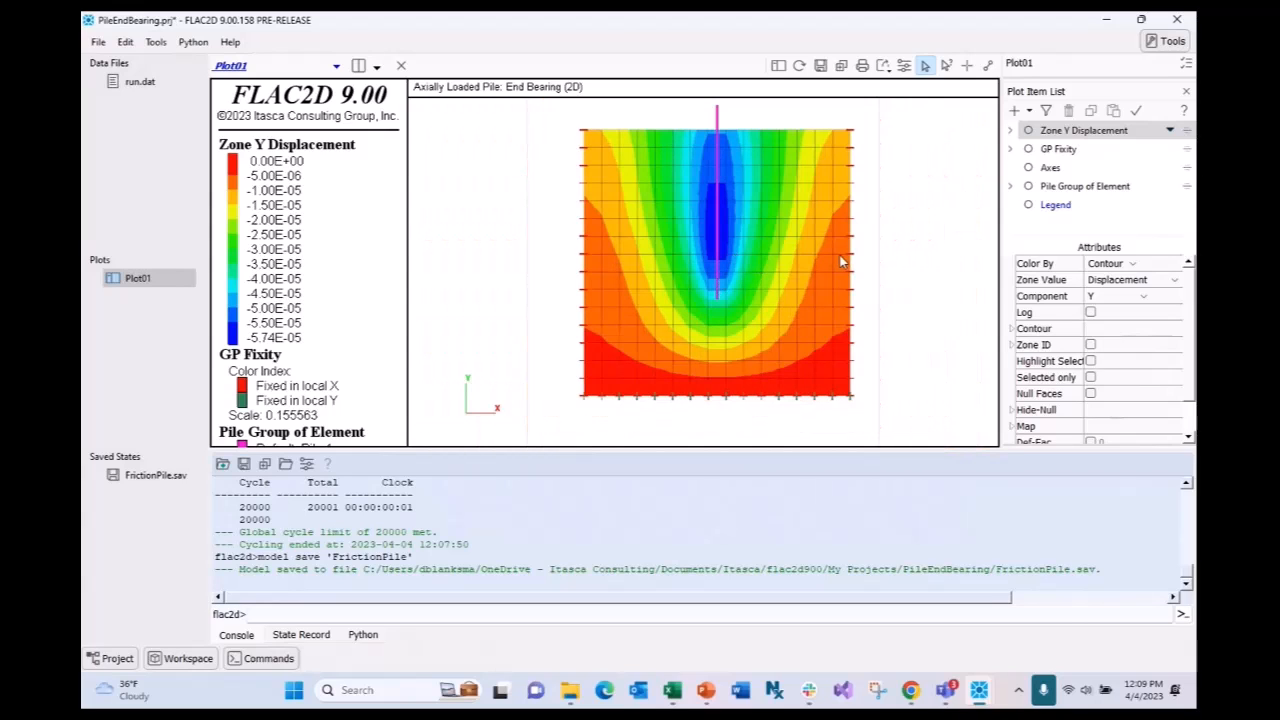
pyautogui.scroll(1, 714, 232)
pyautogui.scroll(-1, 714, 230)
pyautogui.scroll(2, 718, 233)
pyautogui.scroll(-2, 721, 236)
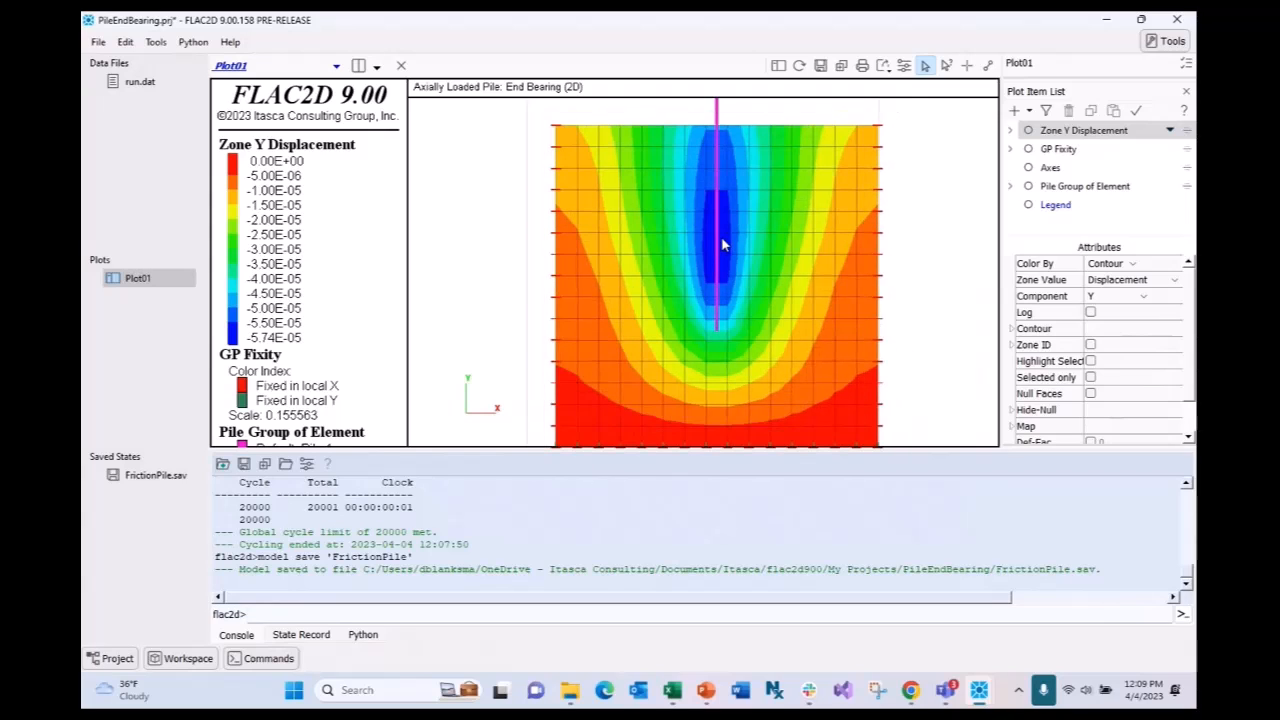
pyautogui.scroll(1, 726, 308)
pyautogui.scroll(-1, 726, 310)
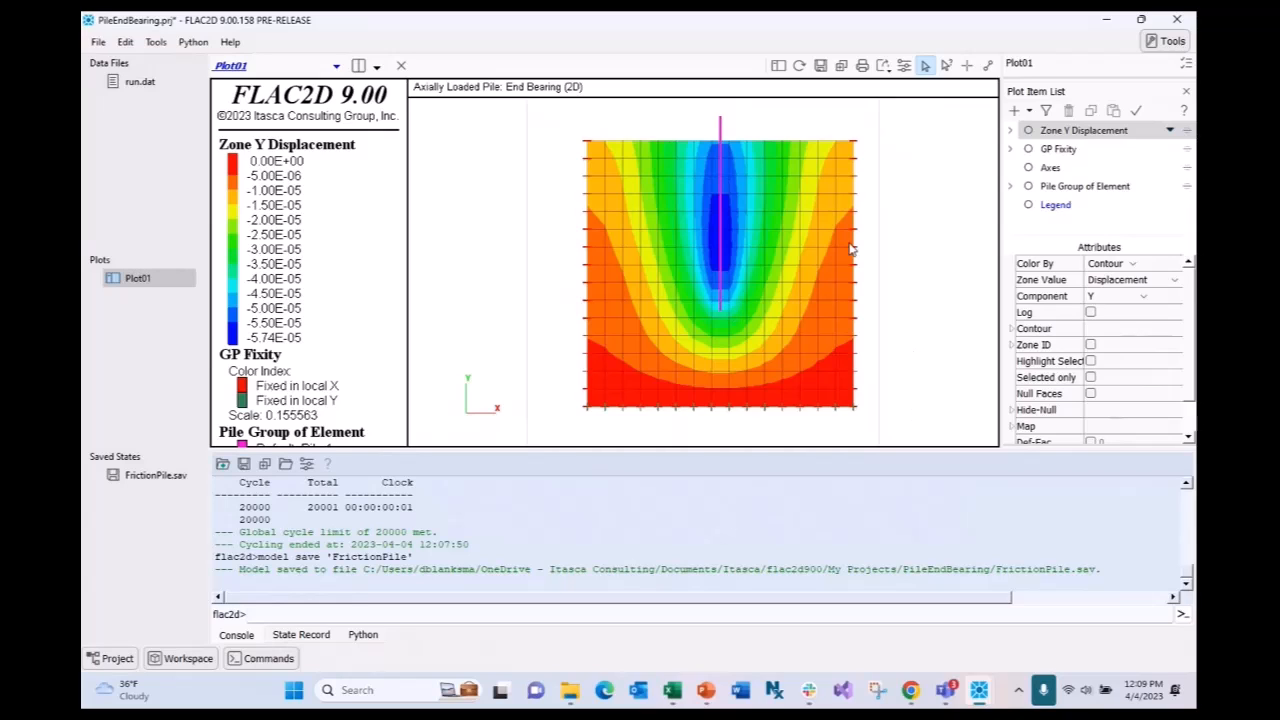
pyautogui.scroll(1, 722, 232)
pyautogui.scroll(1, 718, 226)
pyautogui.scroll(-2, 717, 224)
# - Hide the Y-displacement contours and colour both the zones and the pile by label
pyautogui.click(1113, 189)
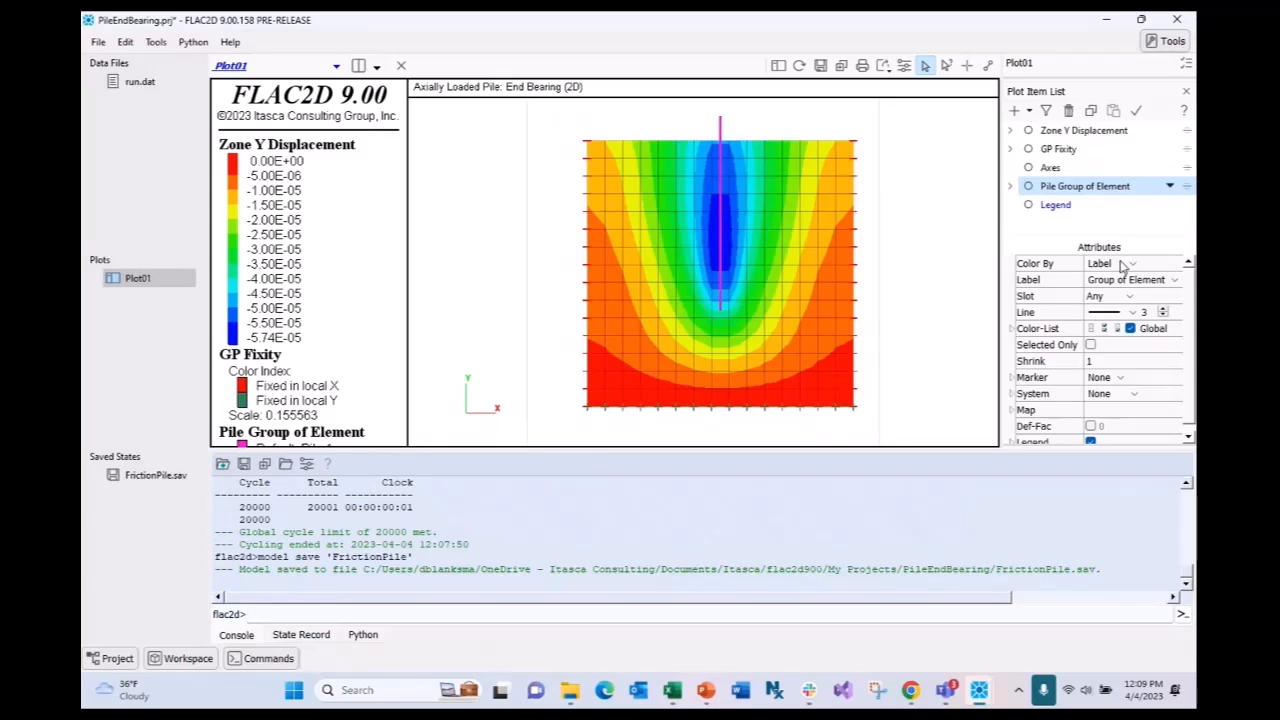
pyautogui.click(1122, 264)
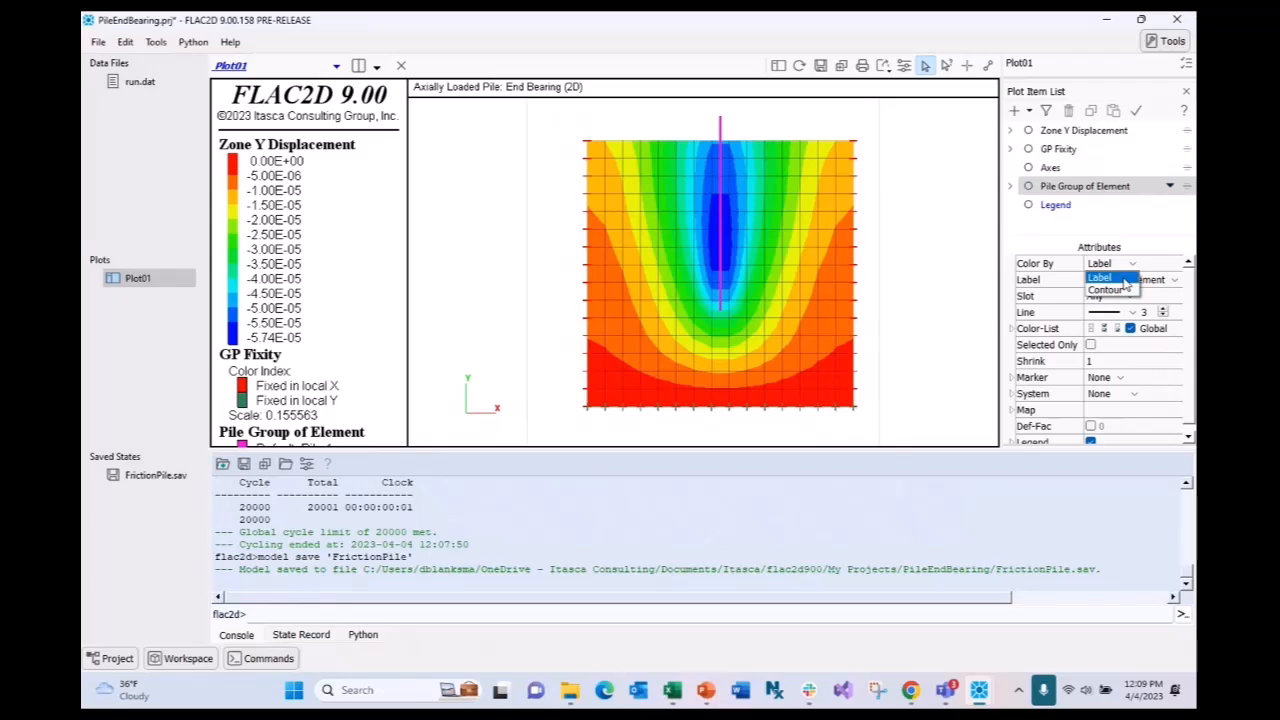
pyautogui.click(1122, 280)
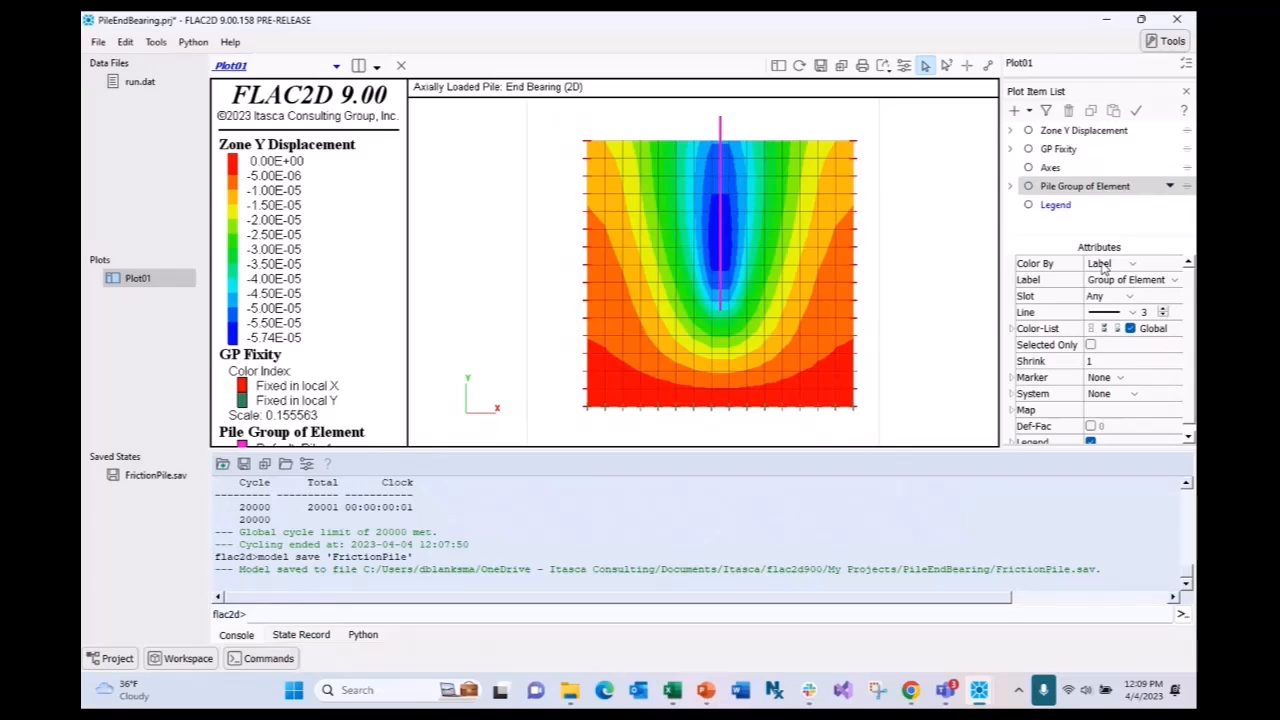
pyautogui.click(1029, 132)
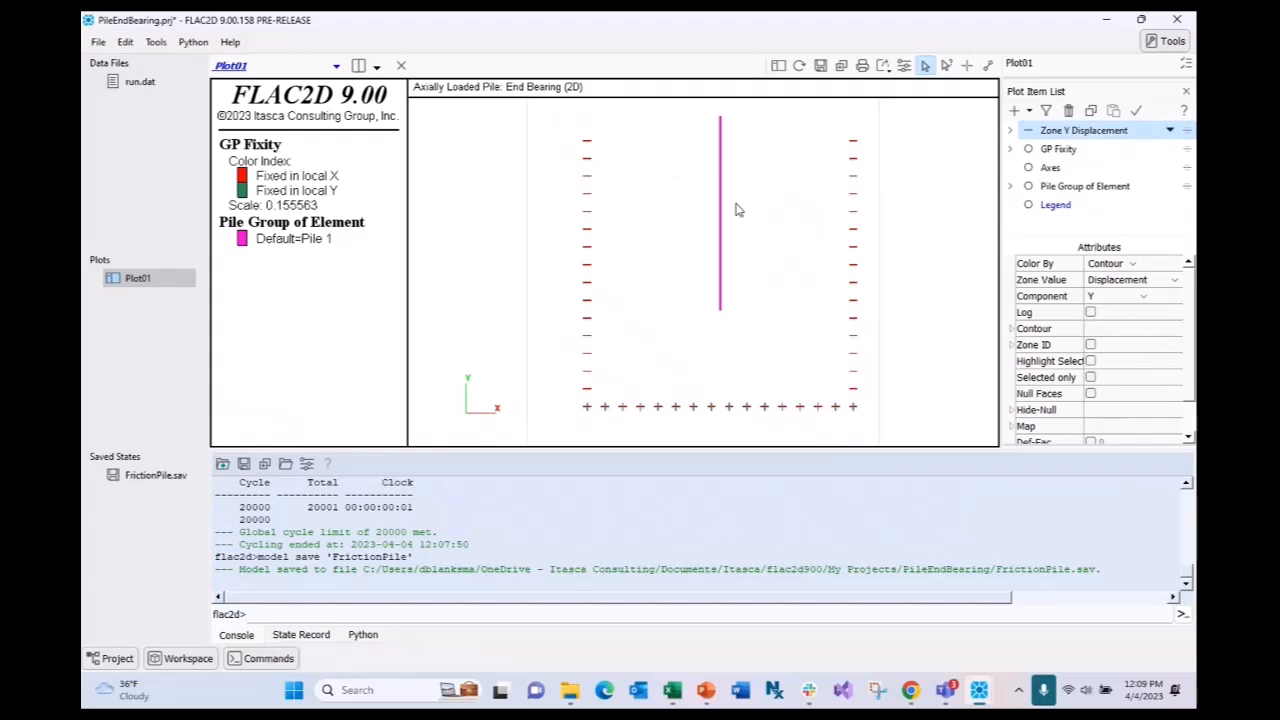
pyautogui.scroll(3, 730, 208)
pyautogui.scroll(-2, 727, 267)
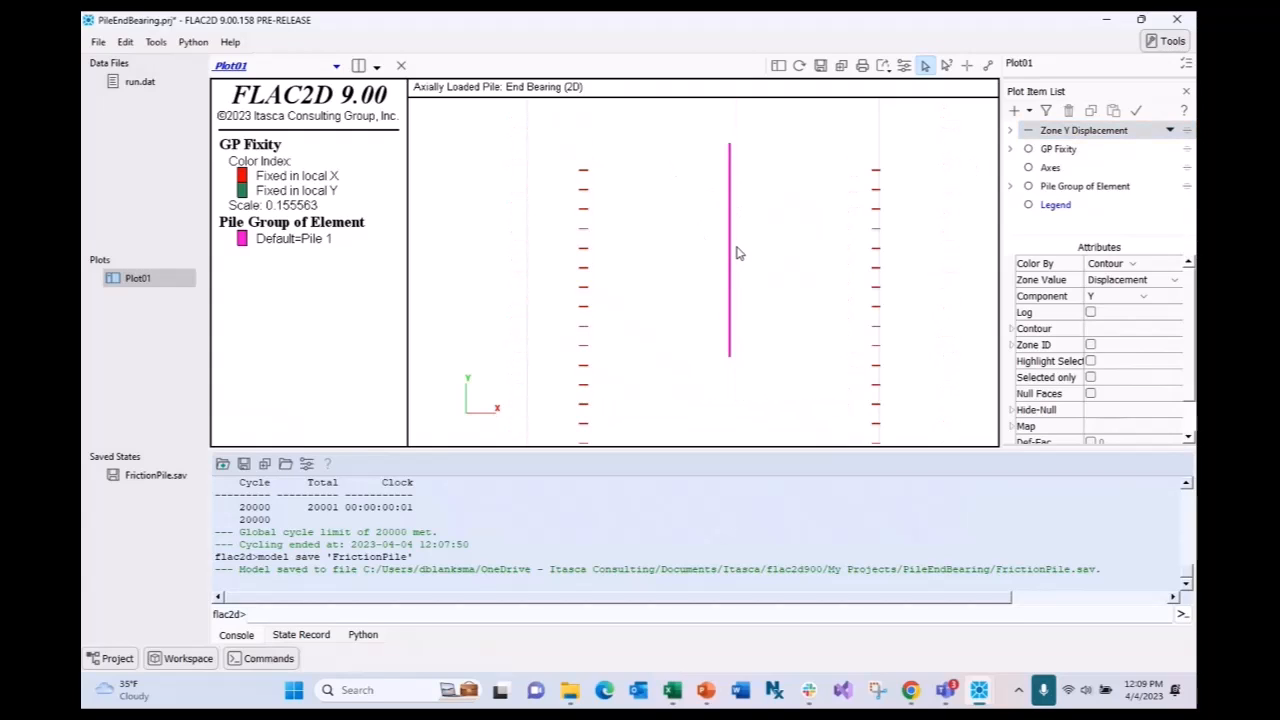
pyautogui.click(1132, 265)
pyautogui.click(1122, 285)
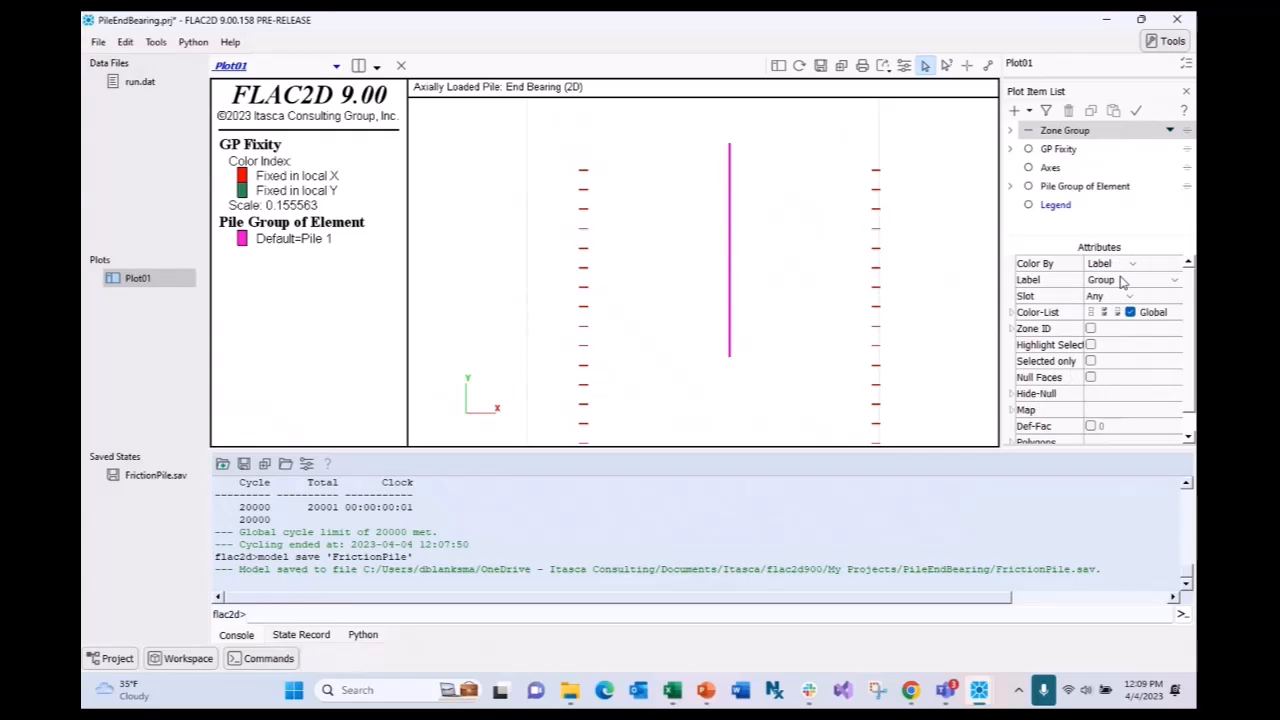
pyautogui.click(1148, 284)
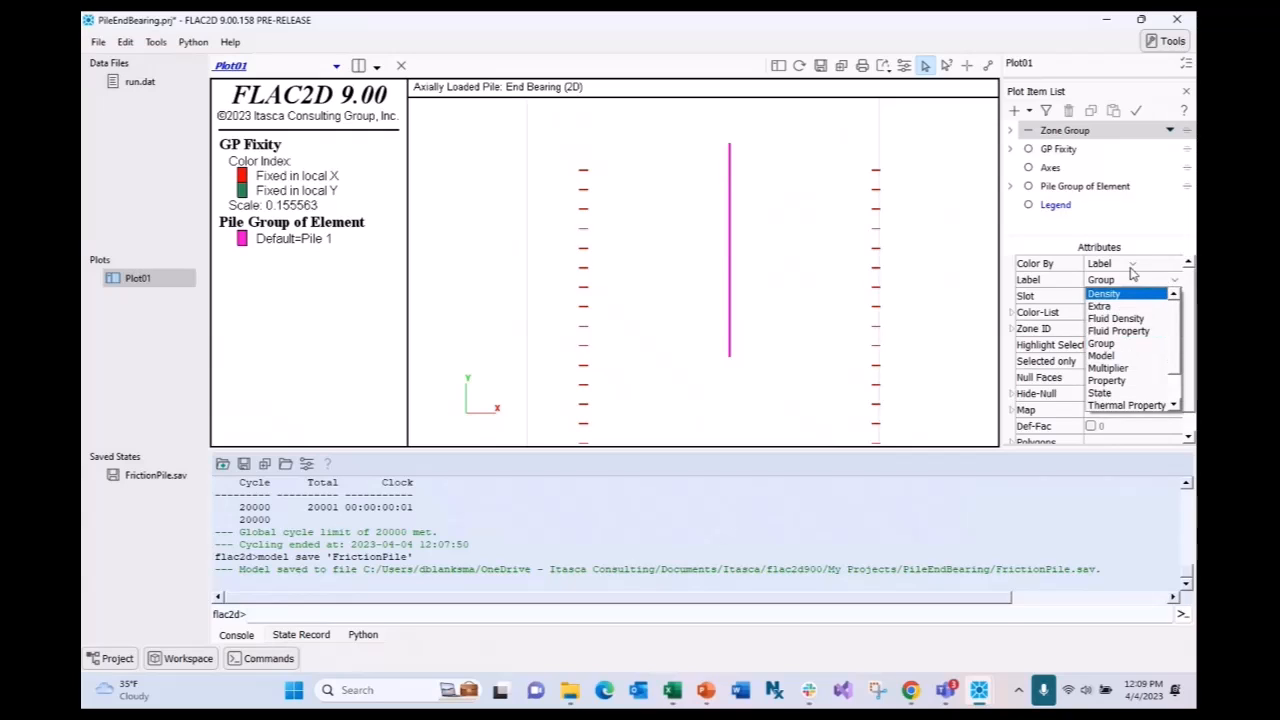
pyautogui.click(1132, 266)
pyautogui.click(1080, 136)
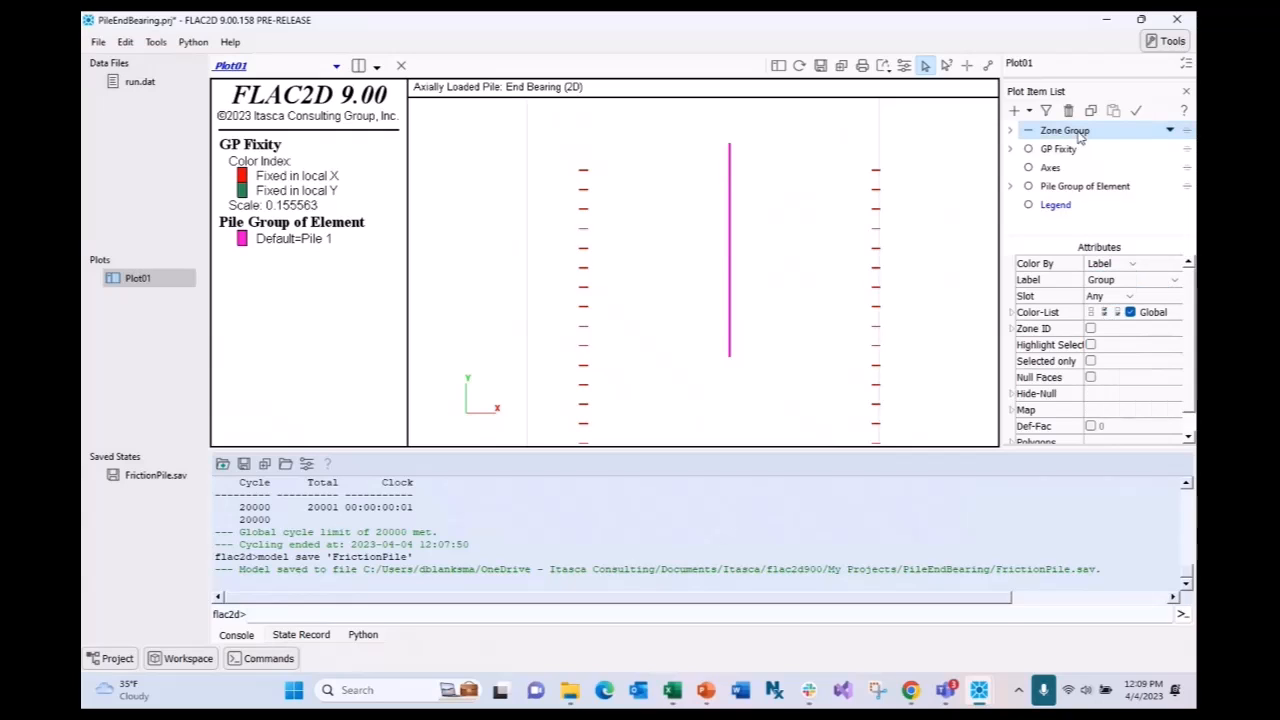
# - Label the pile by link yield state, then reopen the run.dat script
pyautogui.click(1066, 190)
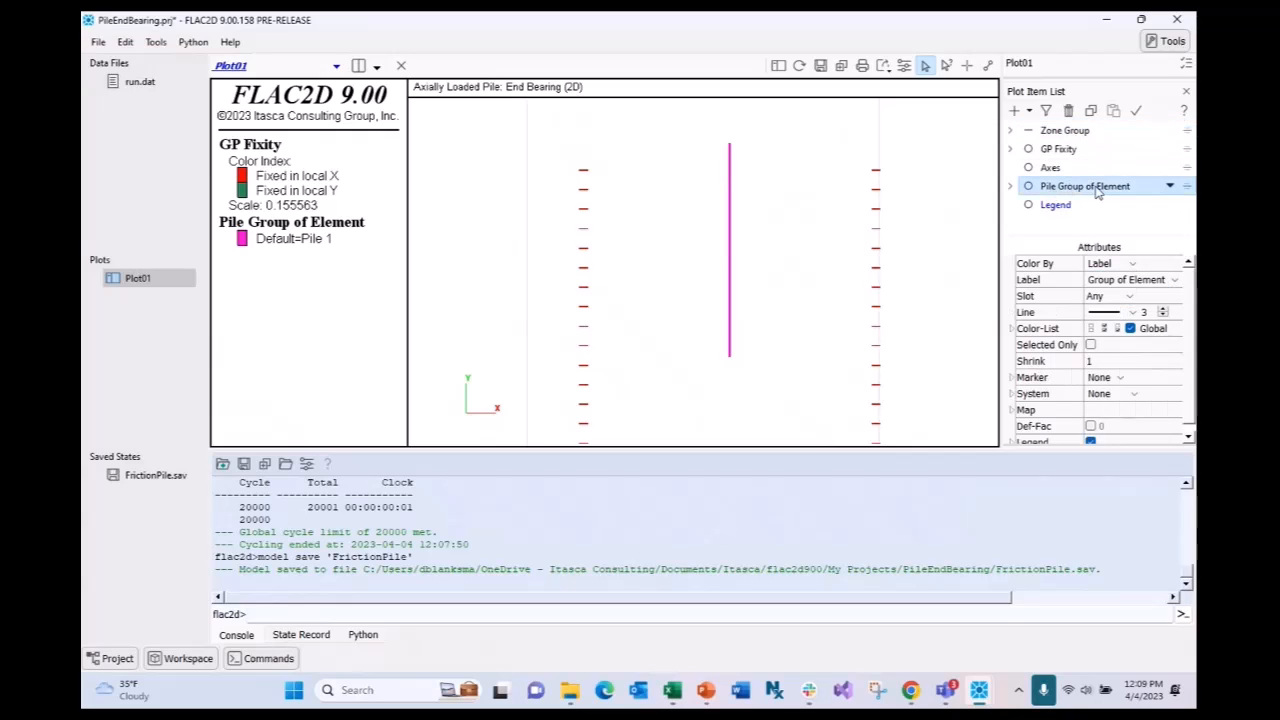
pyautogui.click(1127, 282)
pyautogui.scroll(-1, 1134, 335)
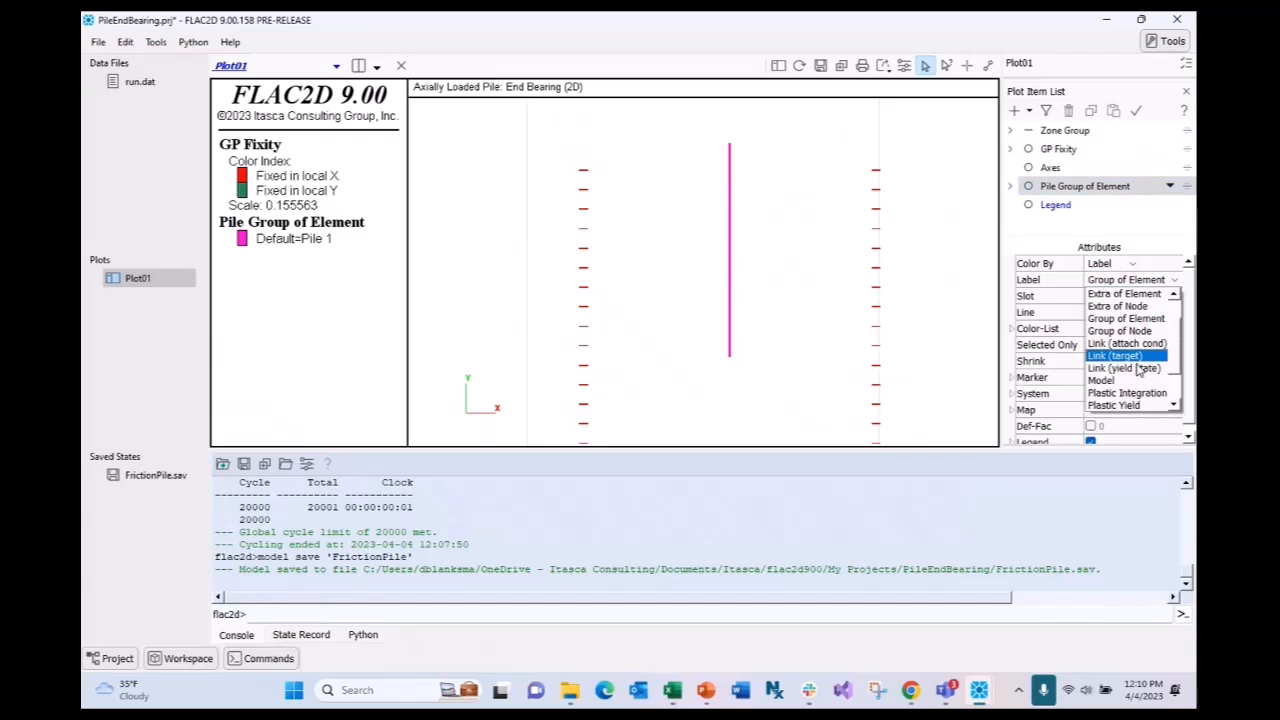
pyautogui.click(1125, 368)
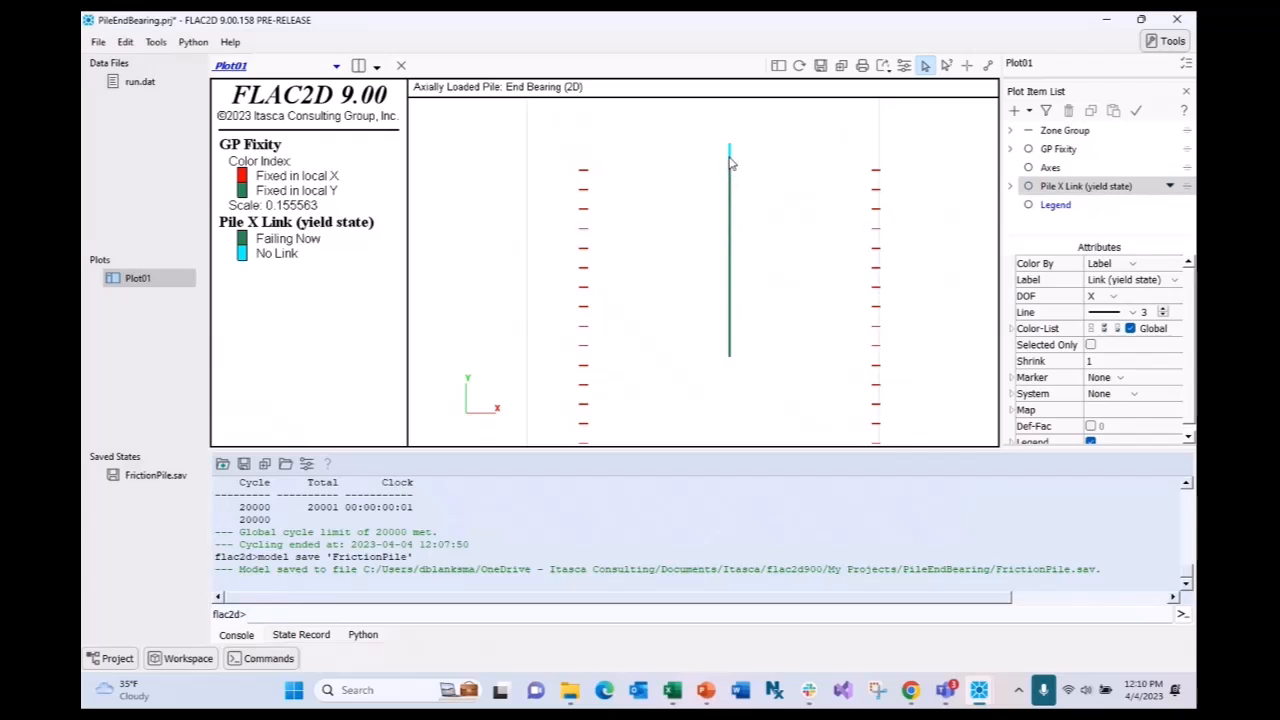
pyautogui.scroll(1, 730, 165)
pyautogui.click(1030, 132)
pyautogui.click(1030, 132)
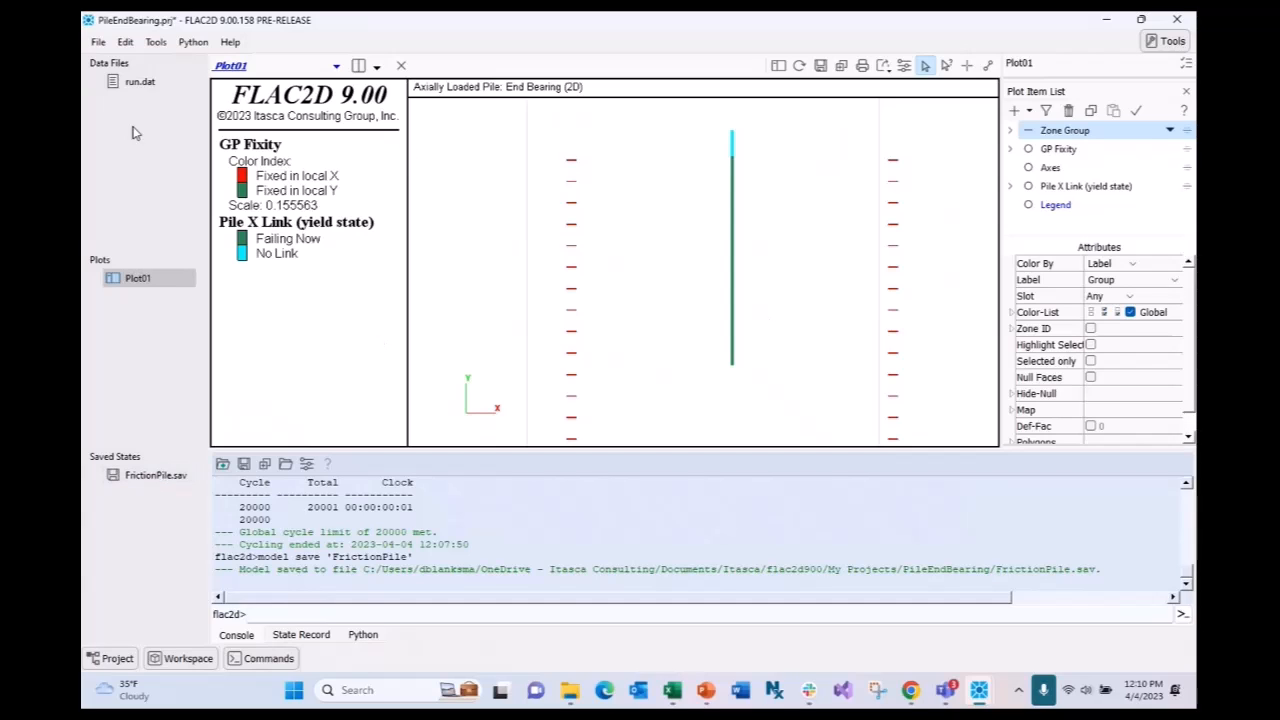
pyautogui.doubleClick(140, 82)
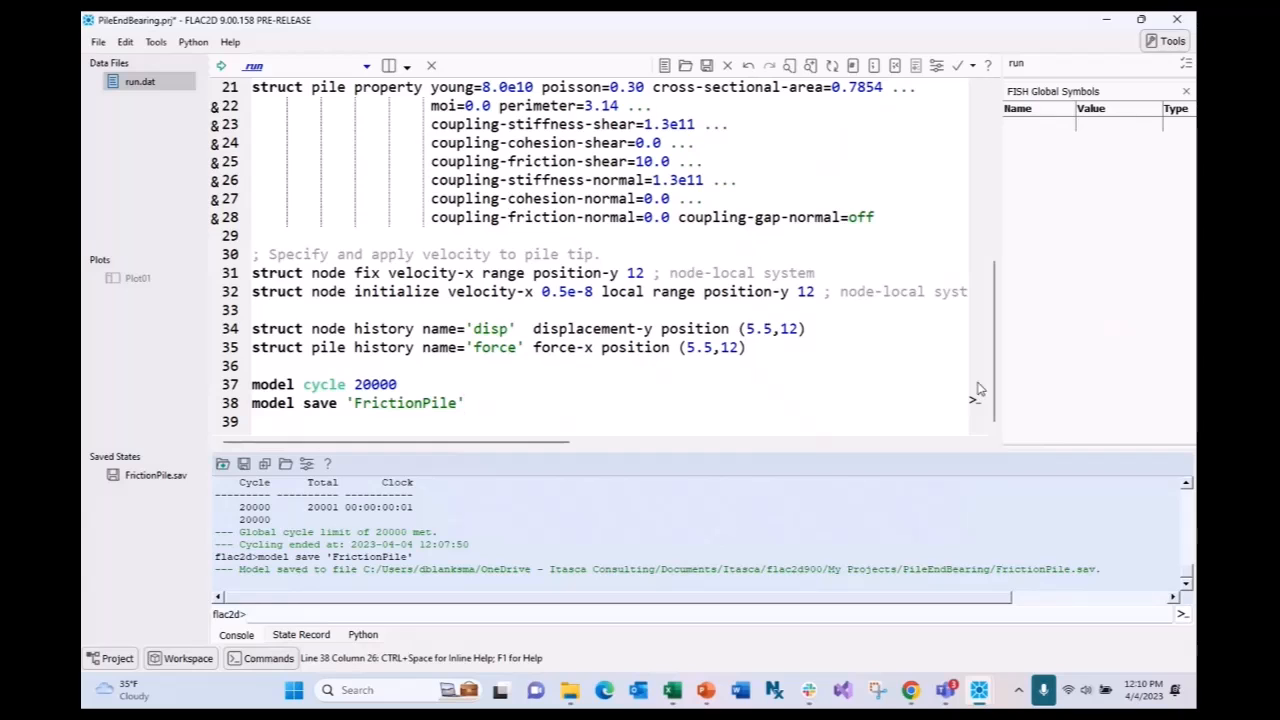
pyautogui.click(910, 690)
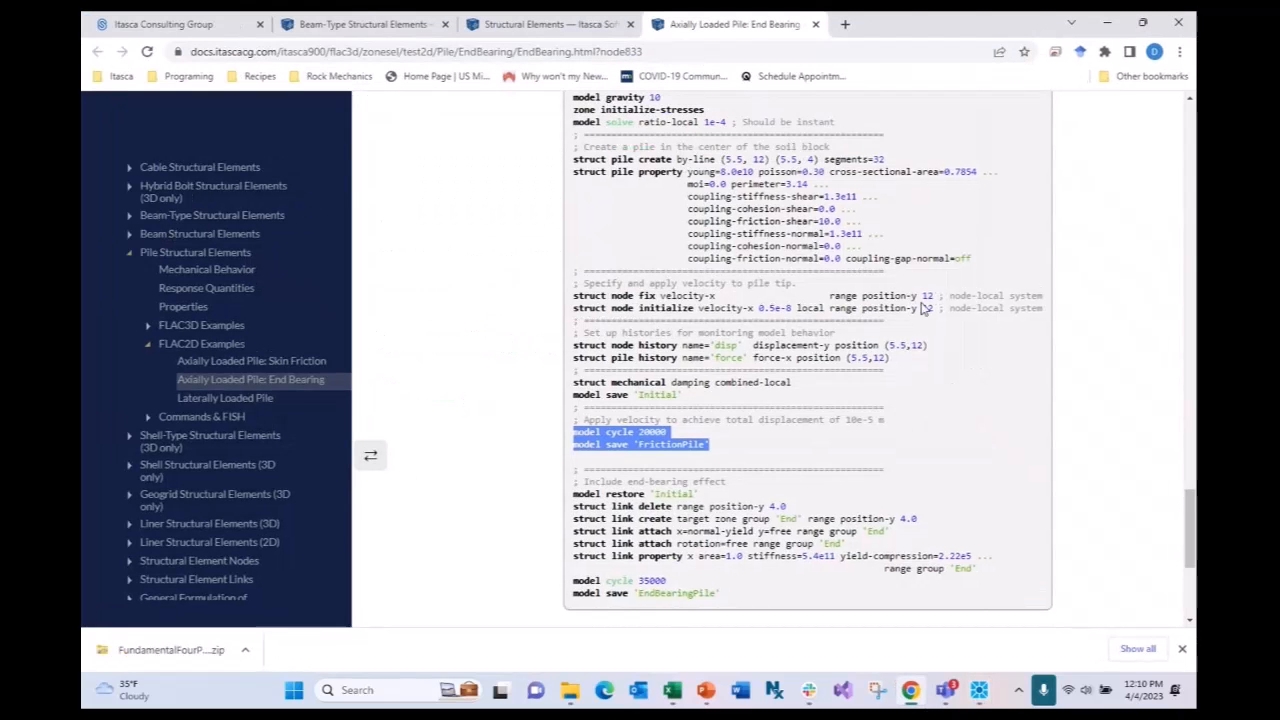
pyautogui.scroll(-2, 924, 308)
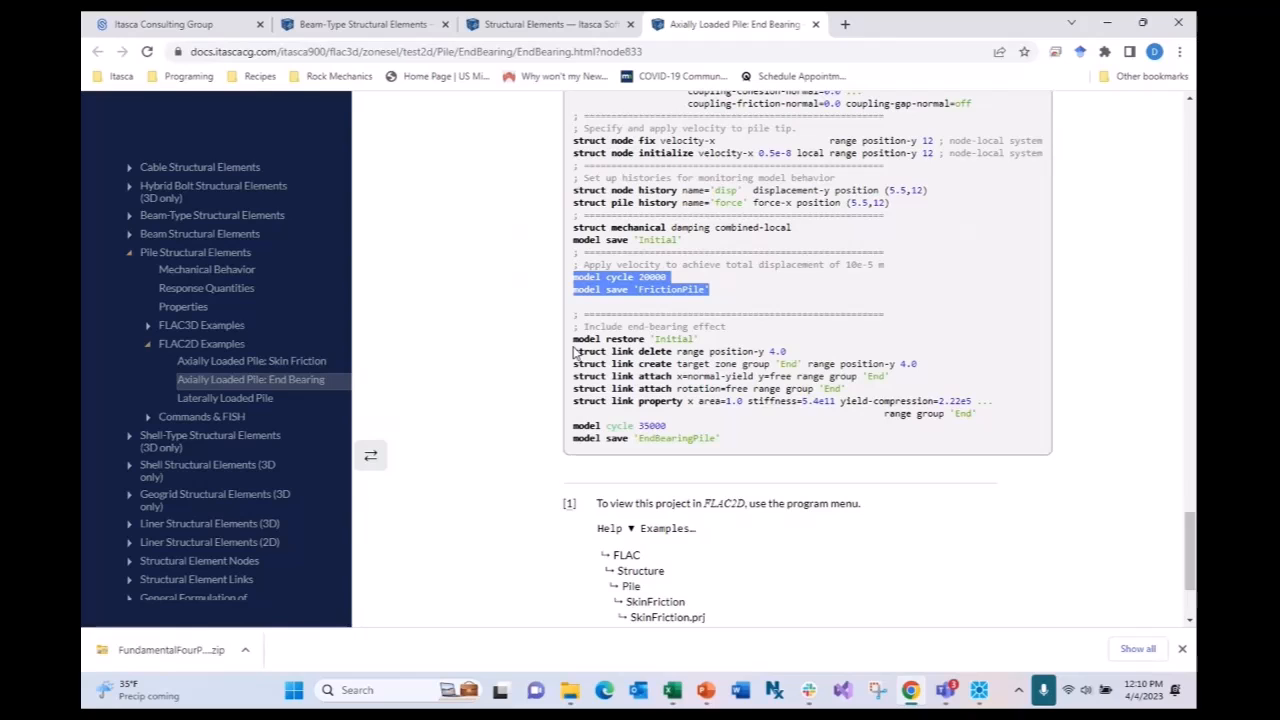
pyautogui.scroll(2, 700, 219)
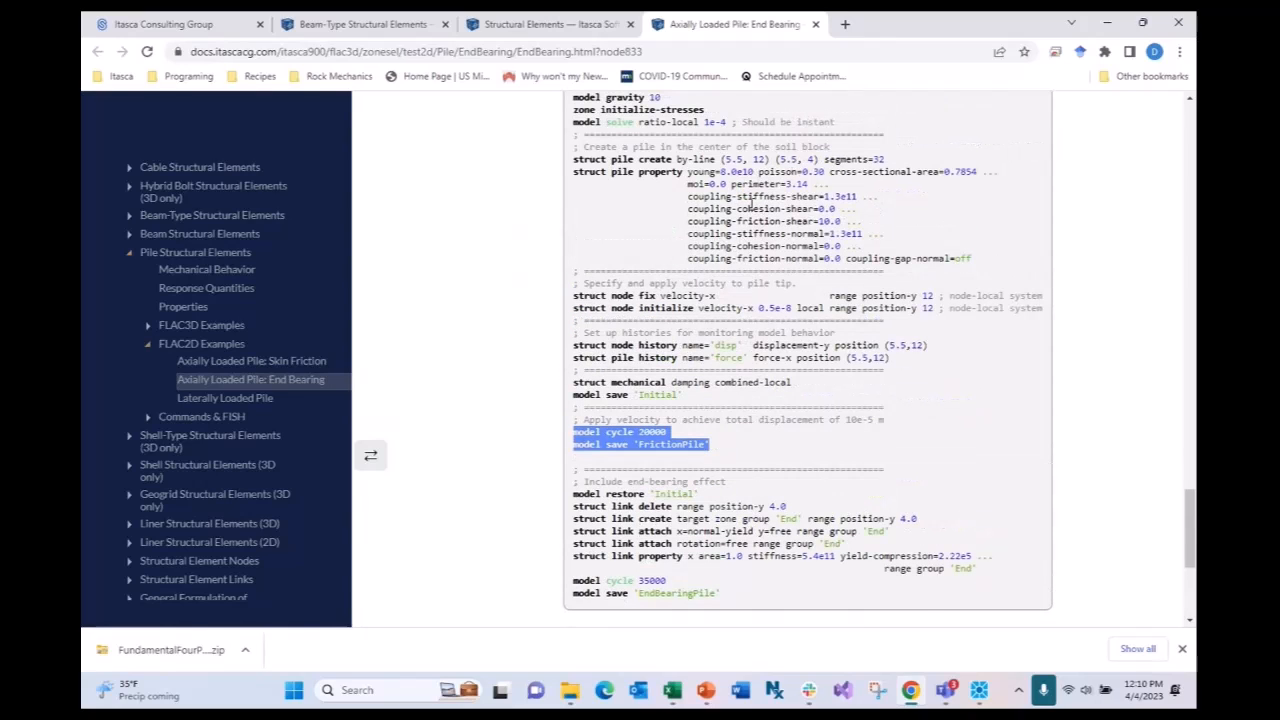
pyautogui.scroll(-2, 757, 208)
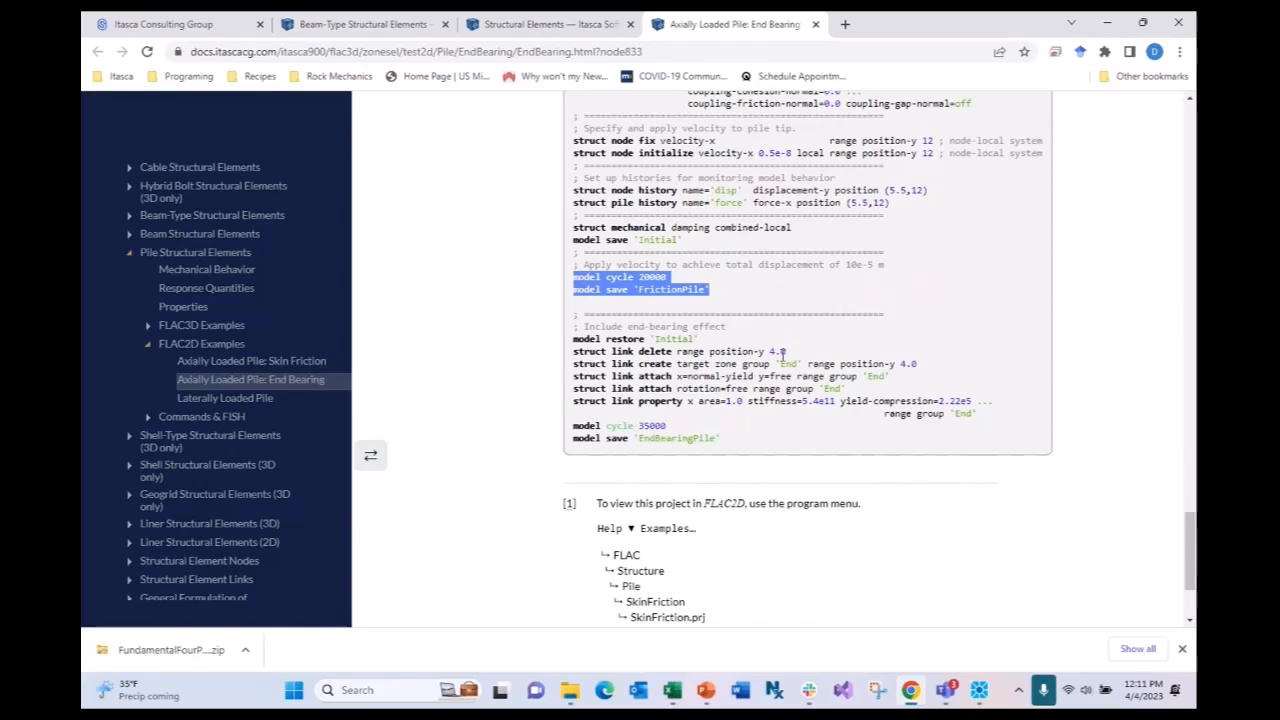
# - Highlight the struct link delete line, then the link create line for group 'End'
pyautogui.moveTo(786, 353); pyautogui.dragTo(576, 355)
pyautogui.tripleClick(576, 355)
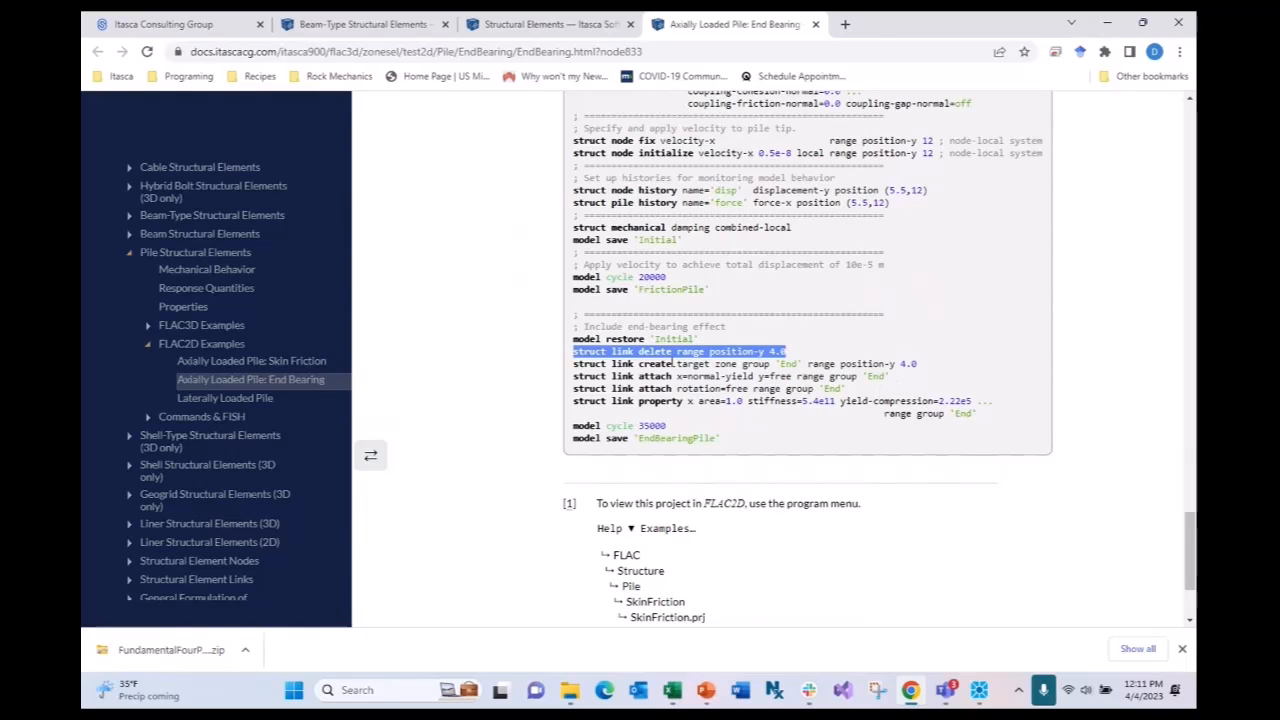
pyautogui.moveTo(918, 367); pyautogui.dragTo(572, 363)
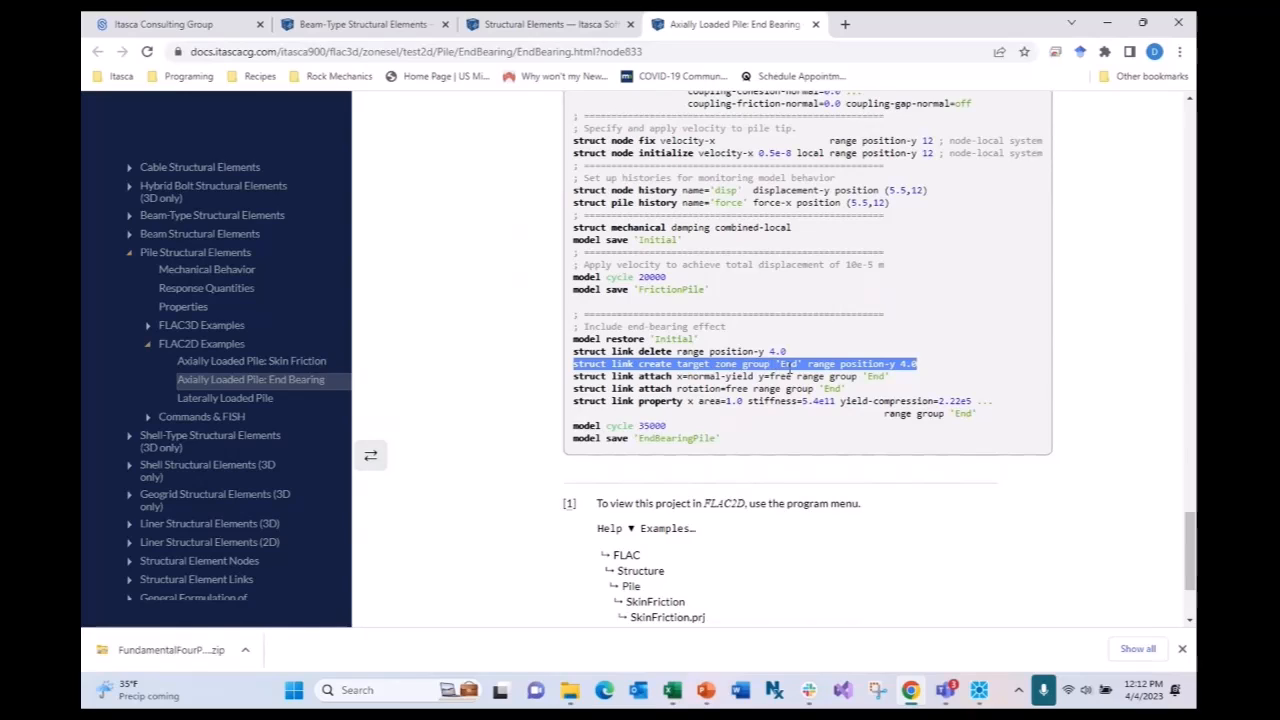
pyautogui.click(889, 377)
pyautogui.moveTo(889, 377); pyautogui.dragTo(574, 383)
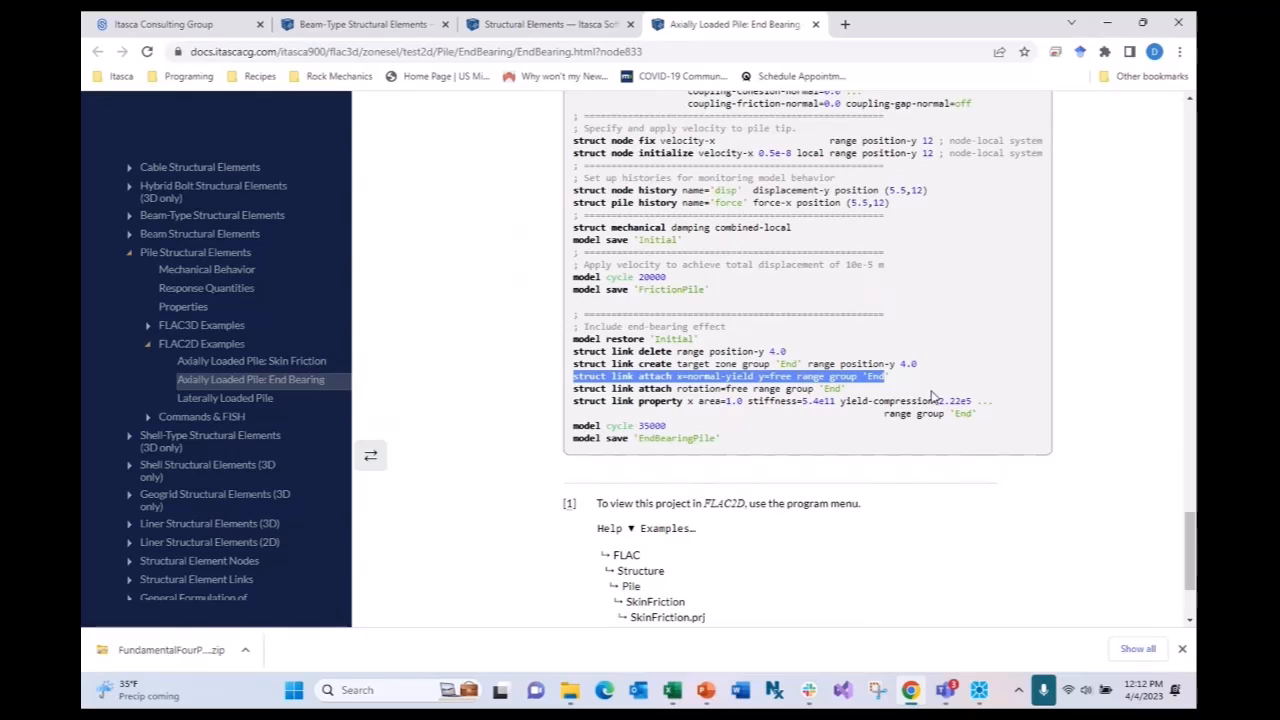
pyautogui.moveTo(846, 392); pyautogui.dragTo(800, 390)
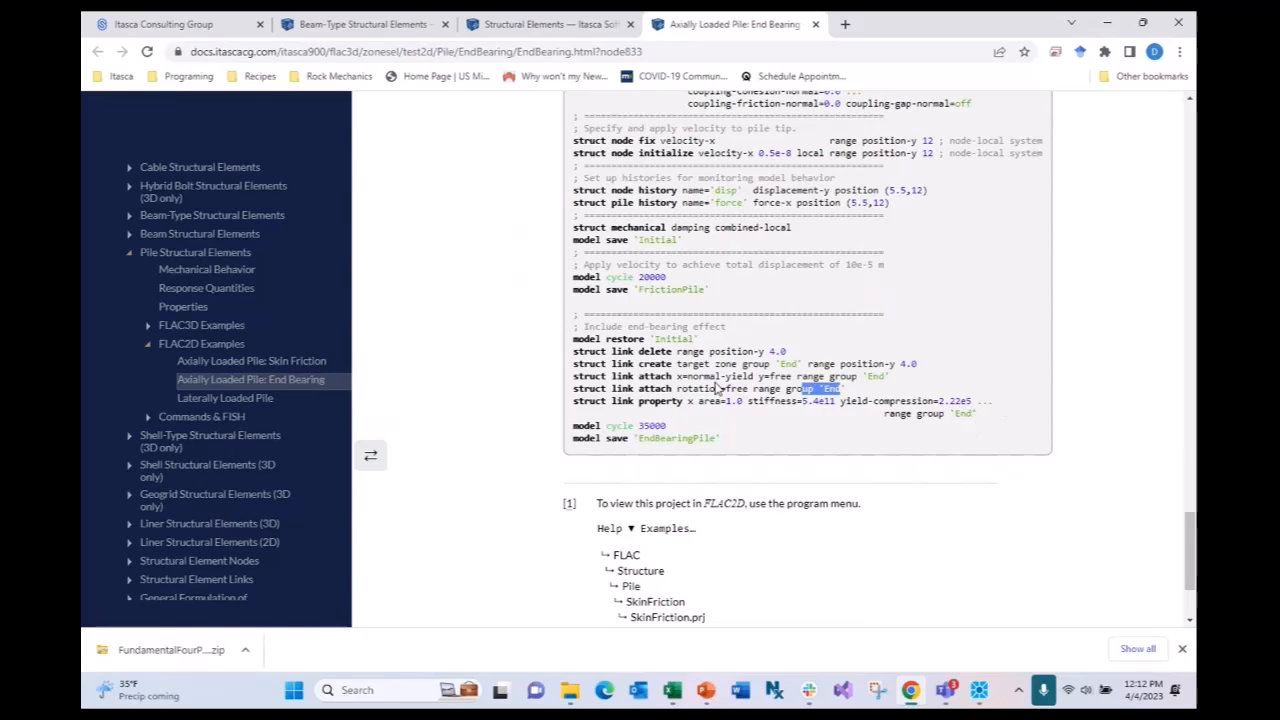
pyautogui.click(853, 398)
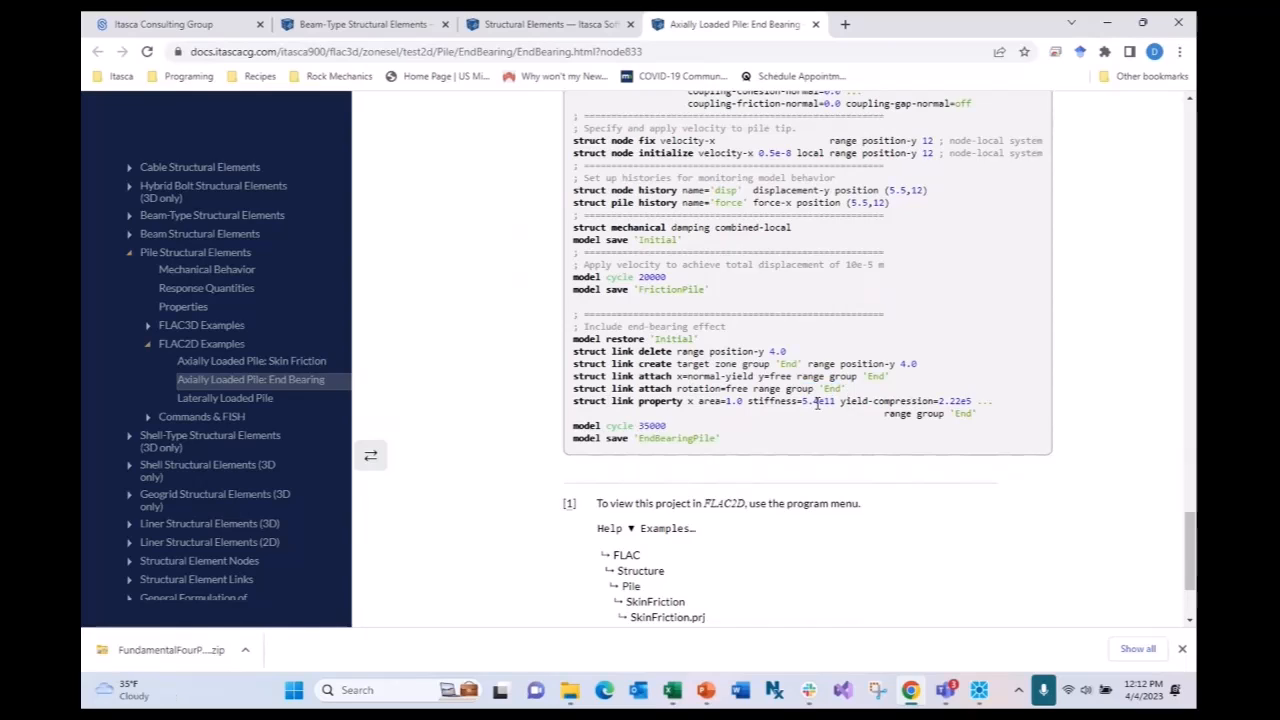
# - Select the example block from model restore 'Initial' to model save 'EndBearingPile' and bring up the PileEndBearing project
pyautogui.scroll(3, 798, 327)
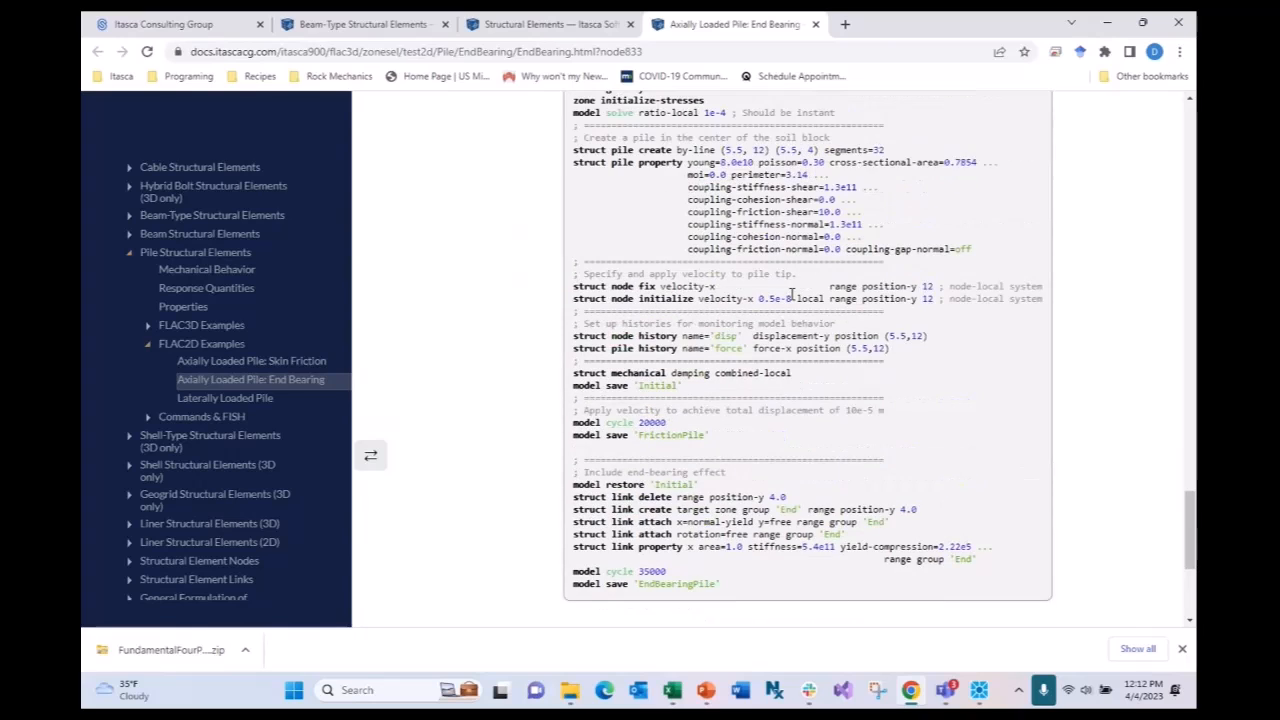
pyautogui.scroll(-3, 741, 222)
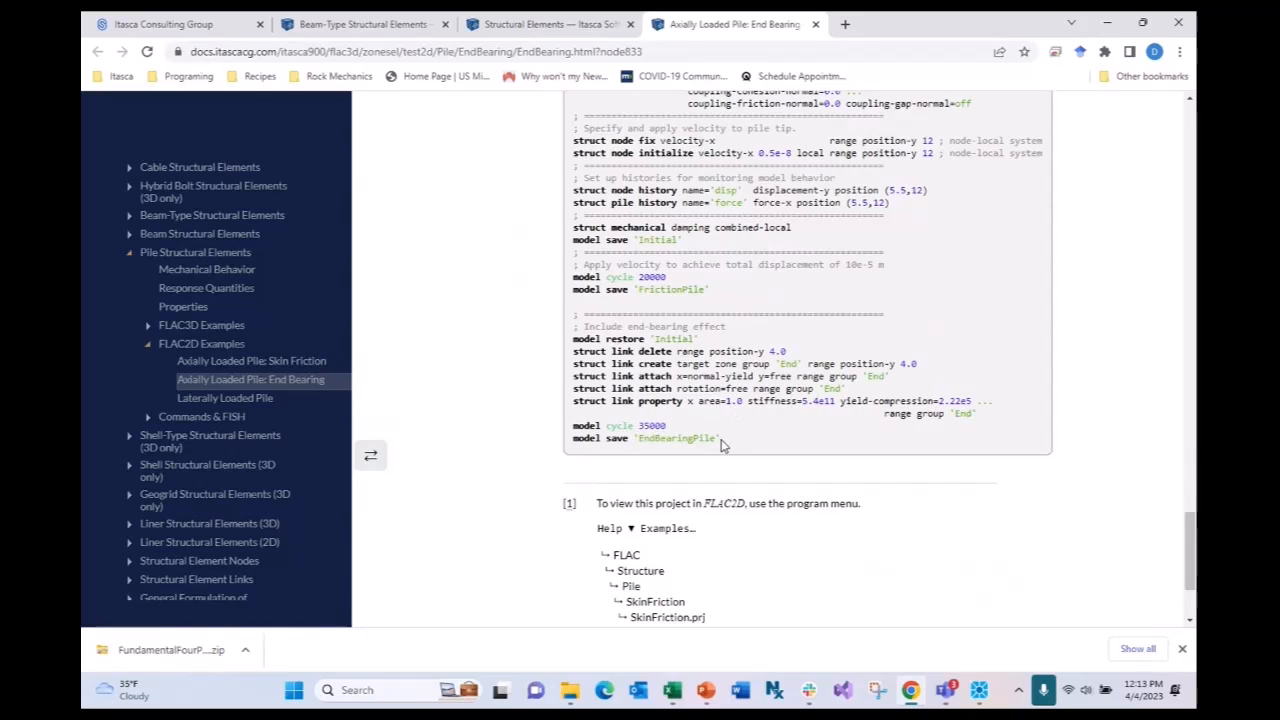
pyautogui.moveTo(721, 440); pyautogui.dragTo(573, 339)
pyautogui.hotkey('ctrl', 'c')
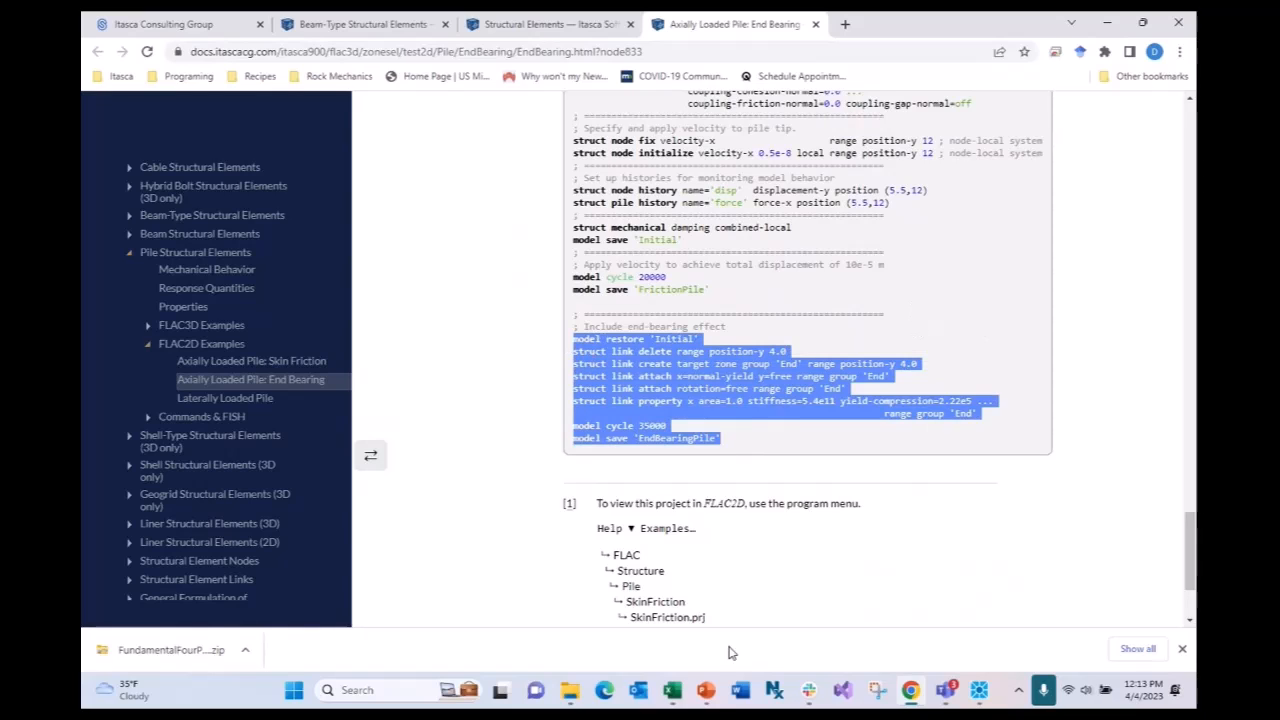
pyautogui.click(978, 690)
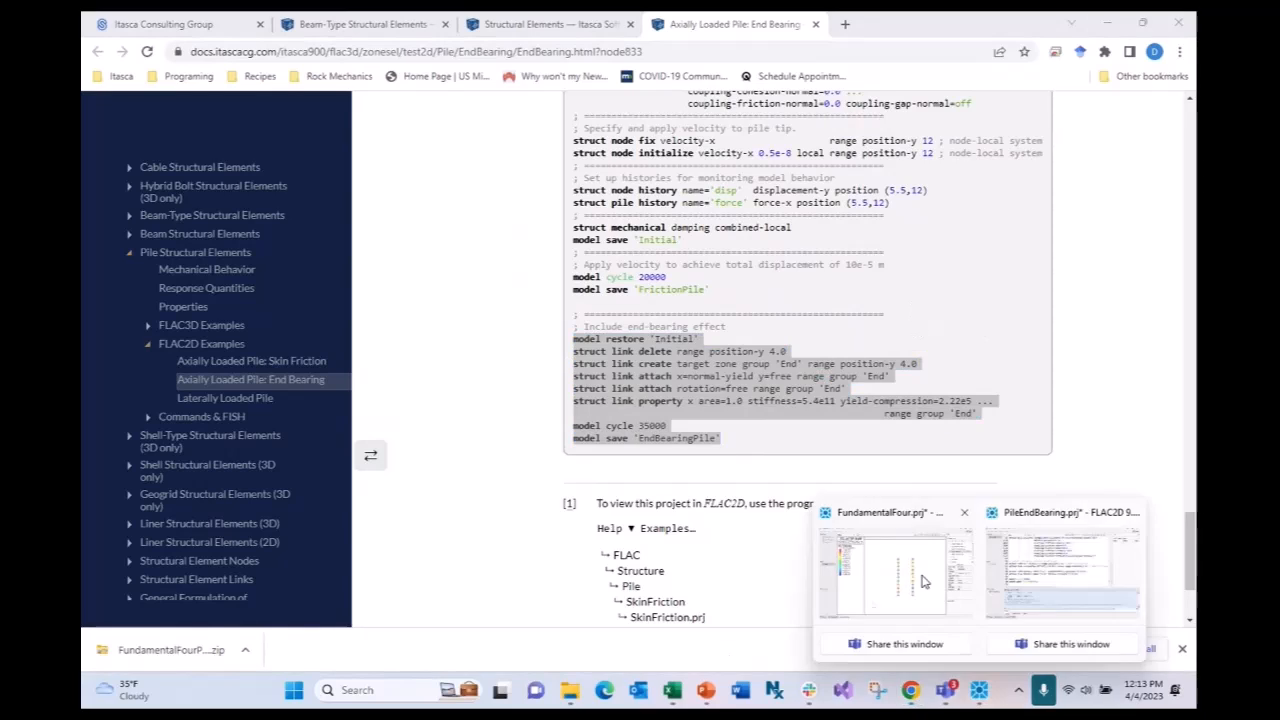
pyautogui.click(1046, 600)
# - Paste the end-bearing commands, including the final cycle and save lines, into run.dat
pyautogui.hotkey('ctrl', 'v')
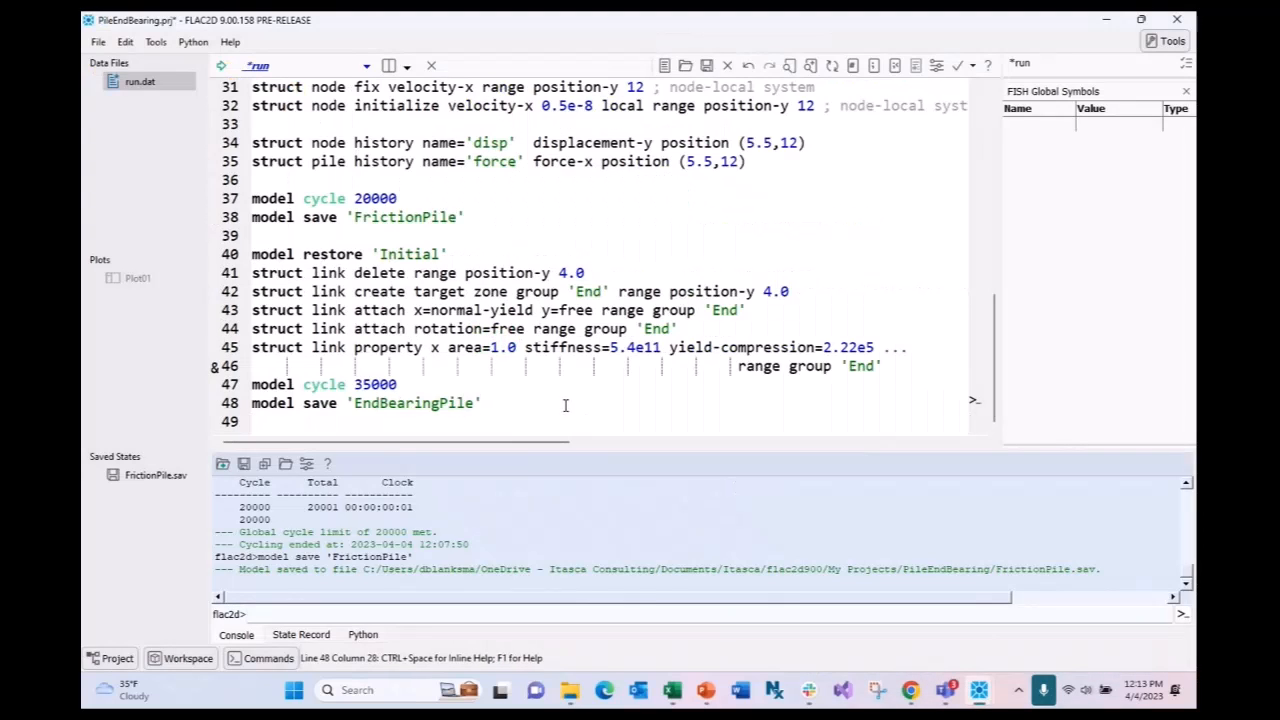
pyautogui.scroll(1, 563, 403)
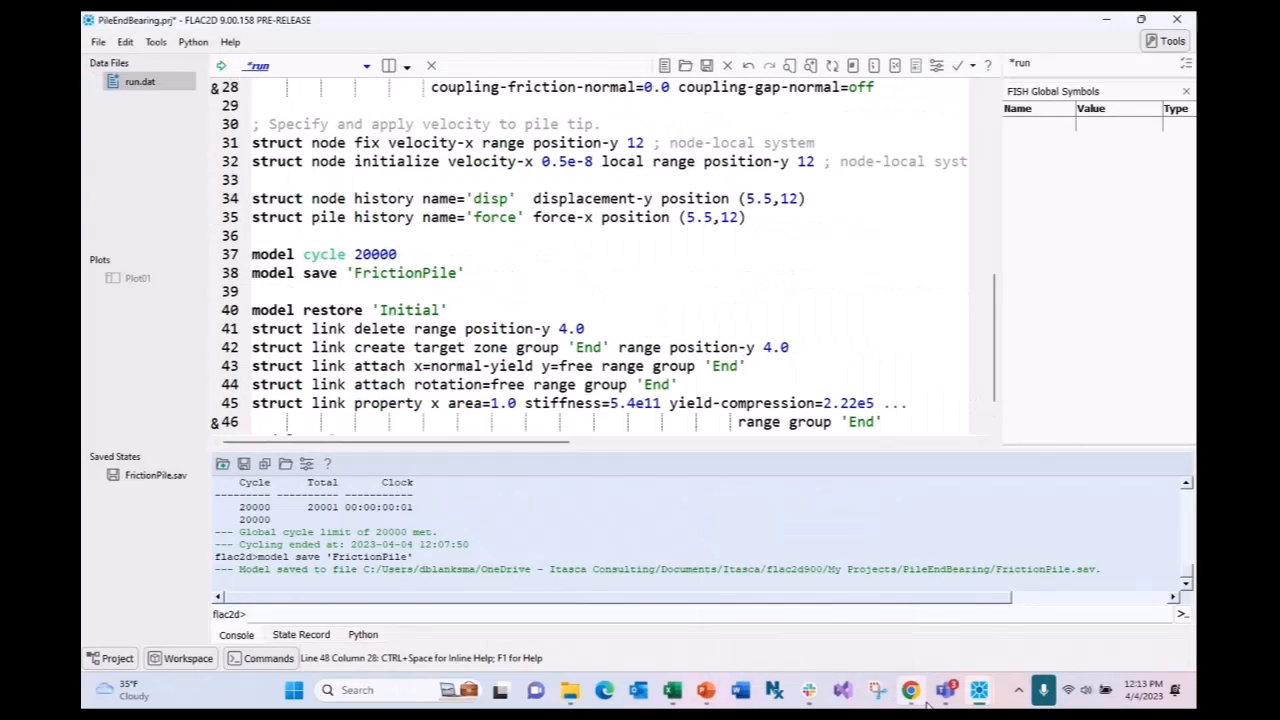
pyautogui.moveTo(910, 690)
pyautogui.click(910, 580)
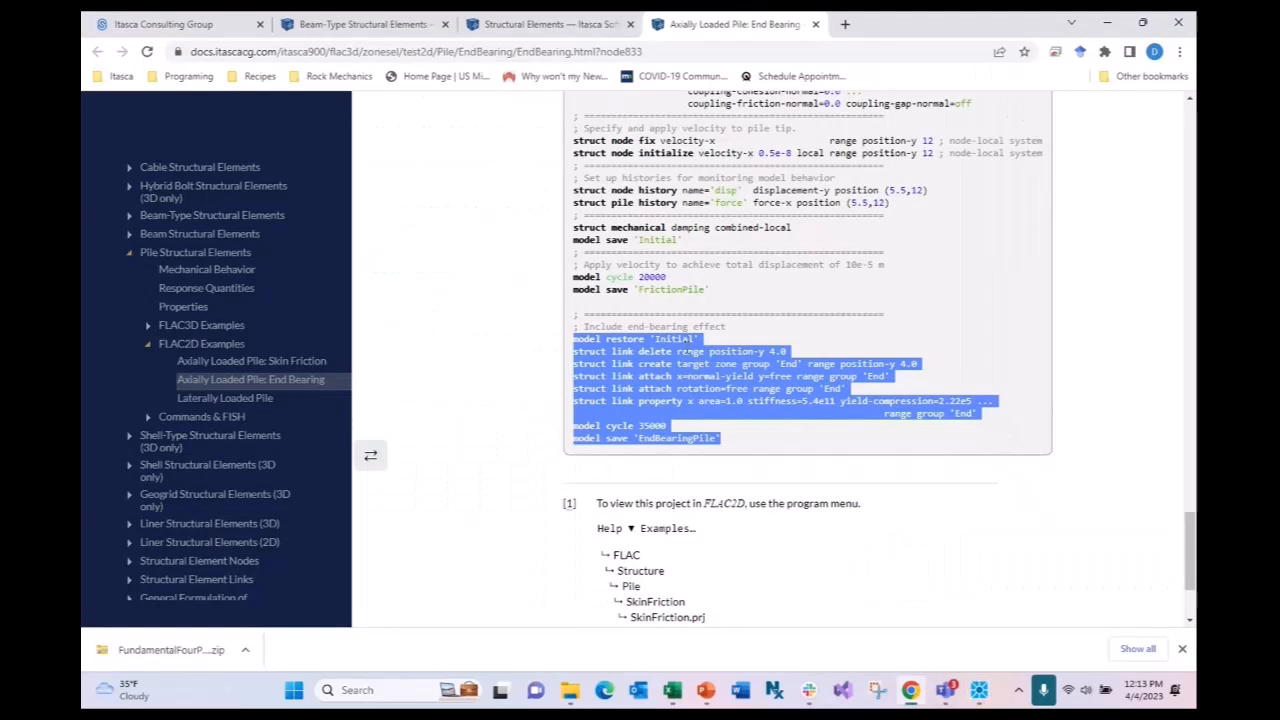
pyautogui.moveTo(979, 690)
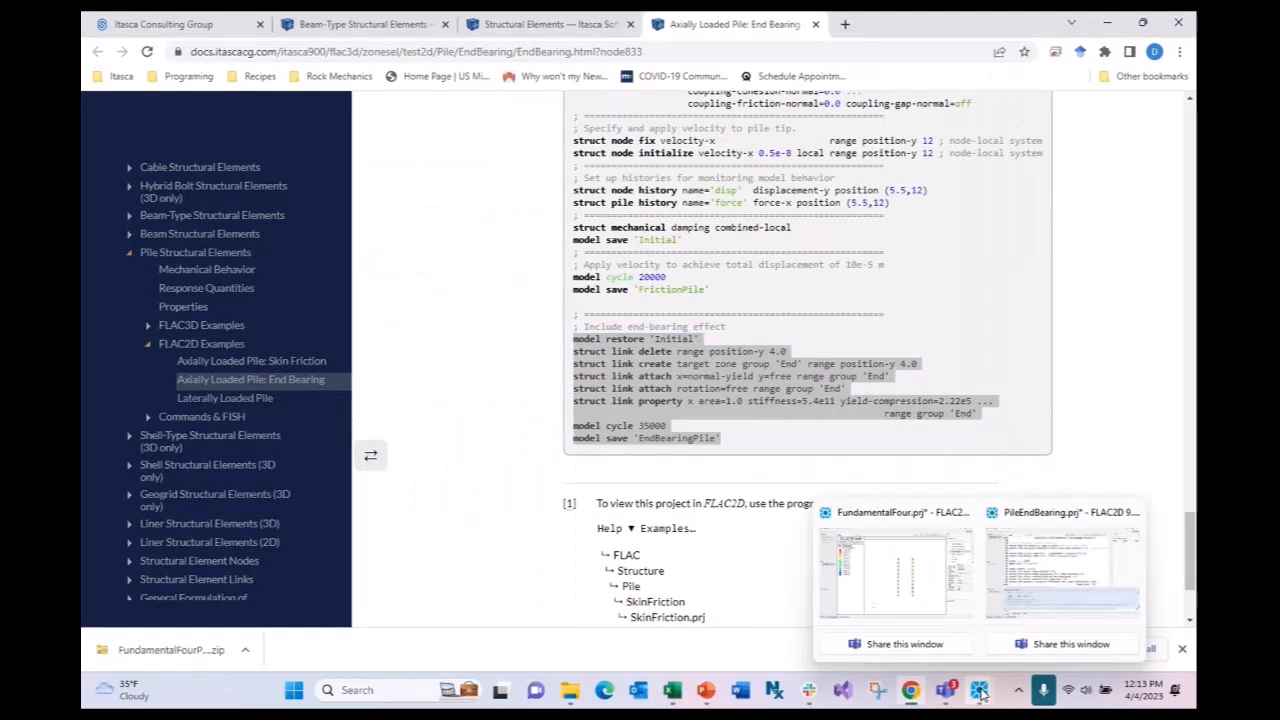
pyautogui.click(1045, 614)
pyautogui.write("model cycle 35000 model save 'EndBearingPile'")
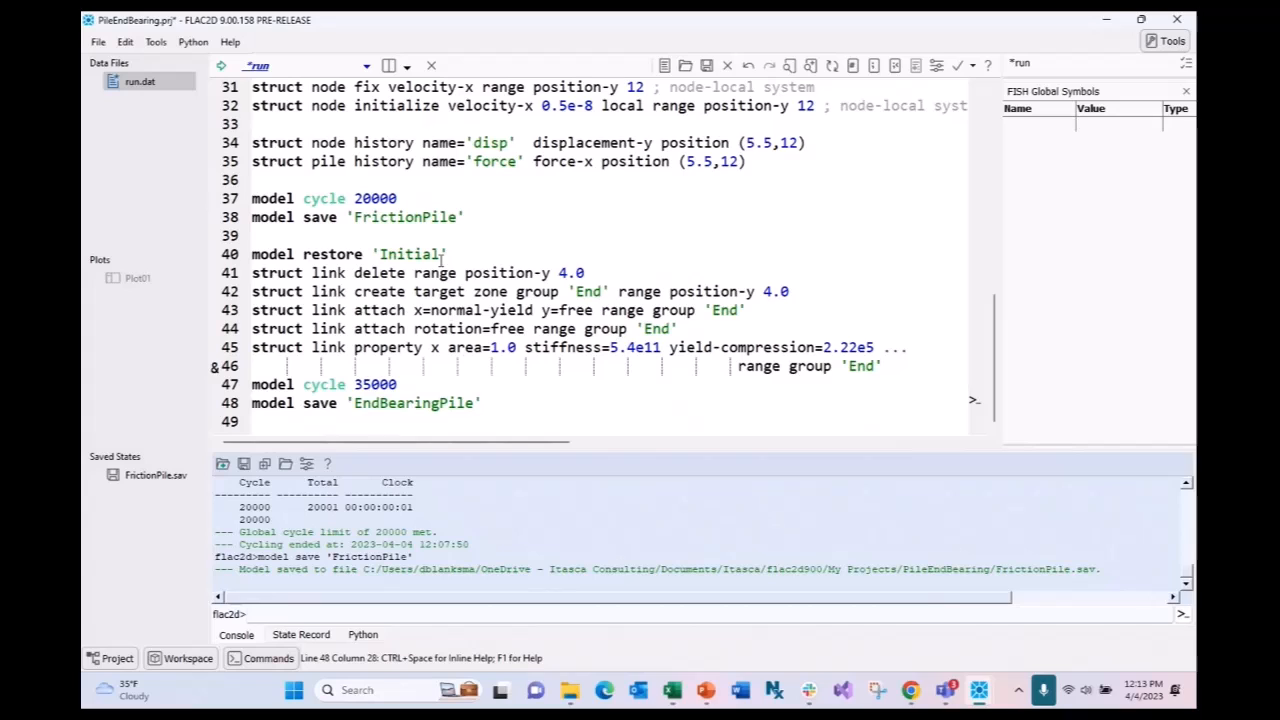
# - Execute the end-bearing block on lines 40–48, which fails to restore 'Initial'
pyautogui.moveTo(489, 403); pyautogui.dragTo(250, 254)
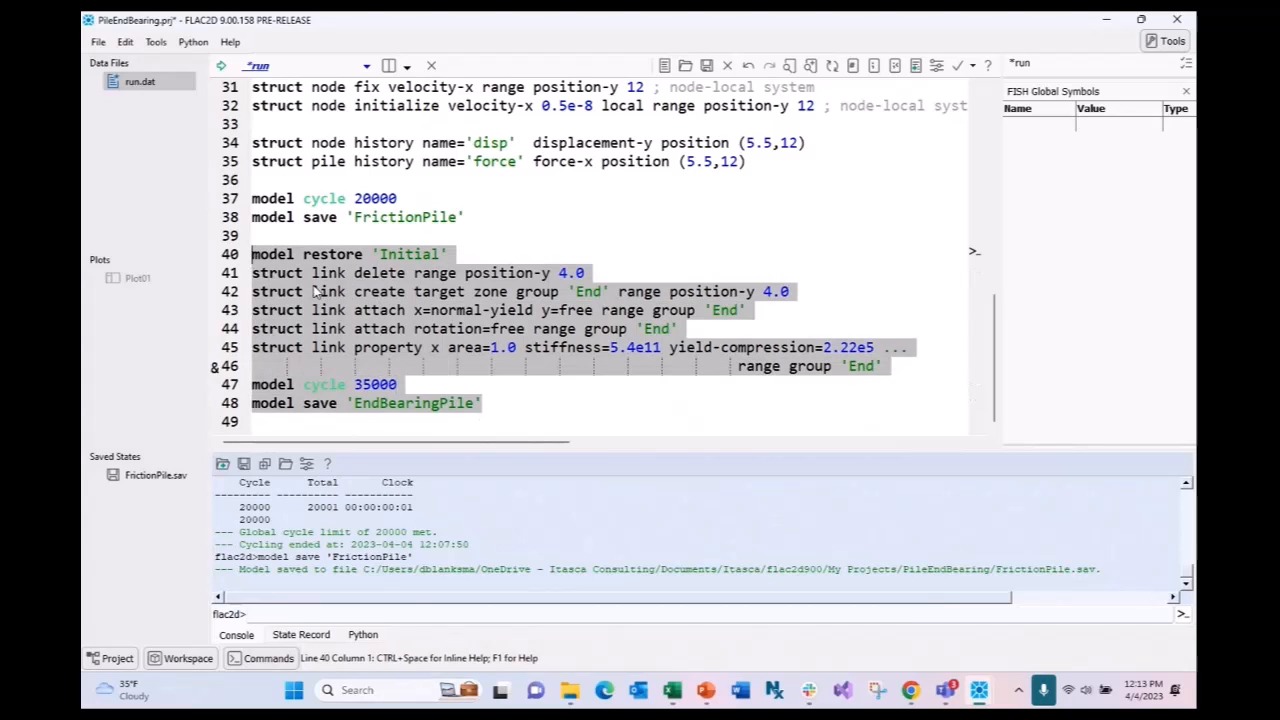
pyautogui.hotkey('ctrl', 'shift', 'e')
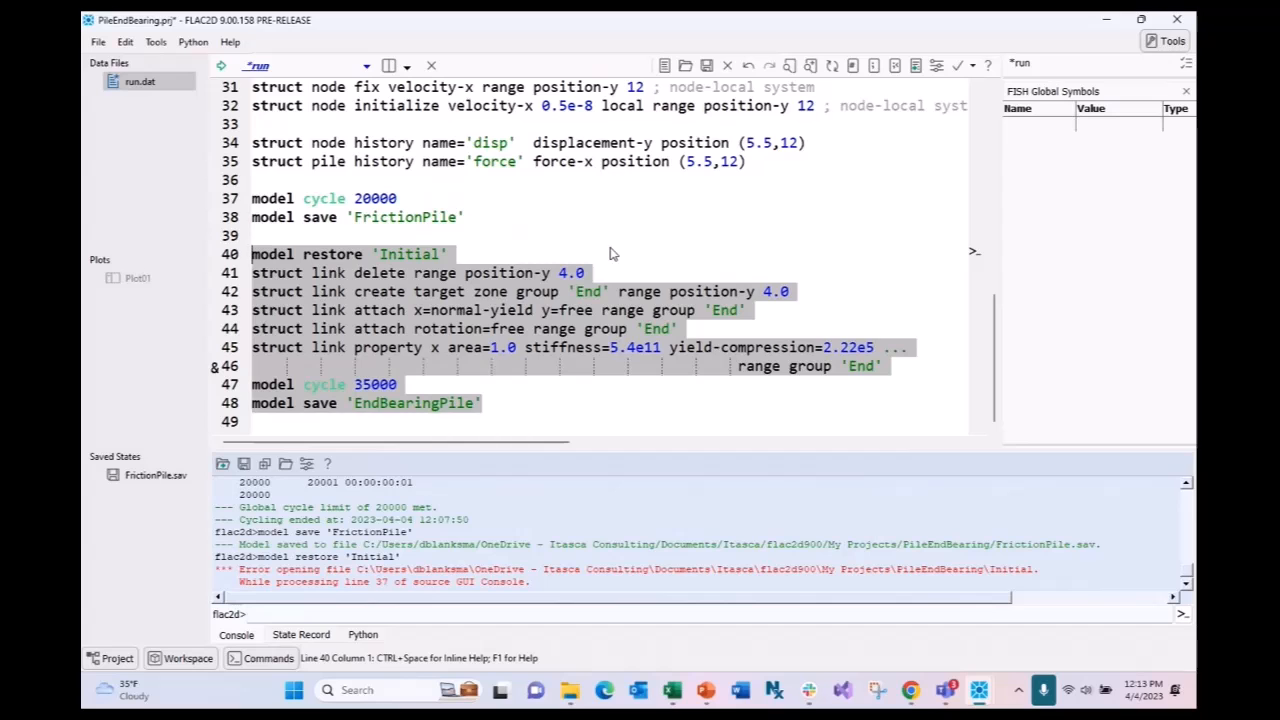
pyautogui.scroll(10, 612, 262)
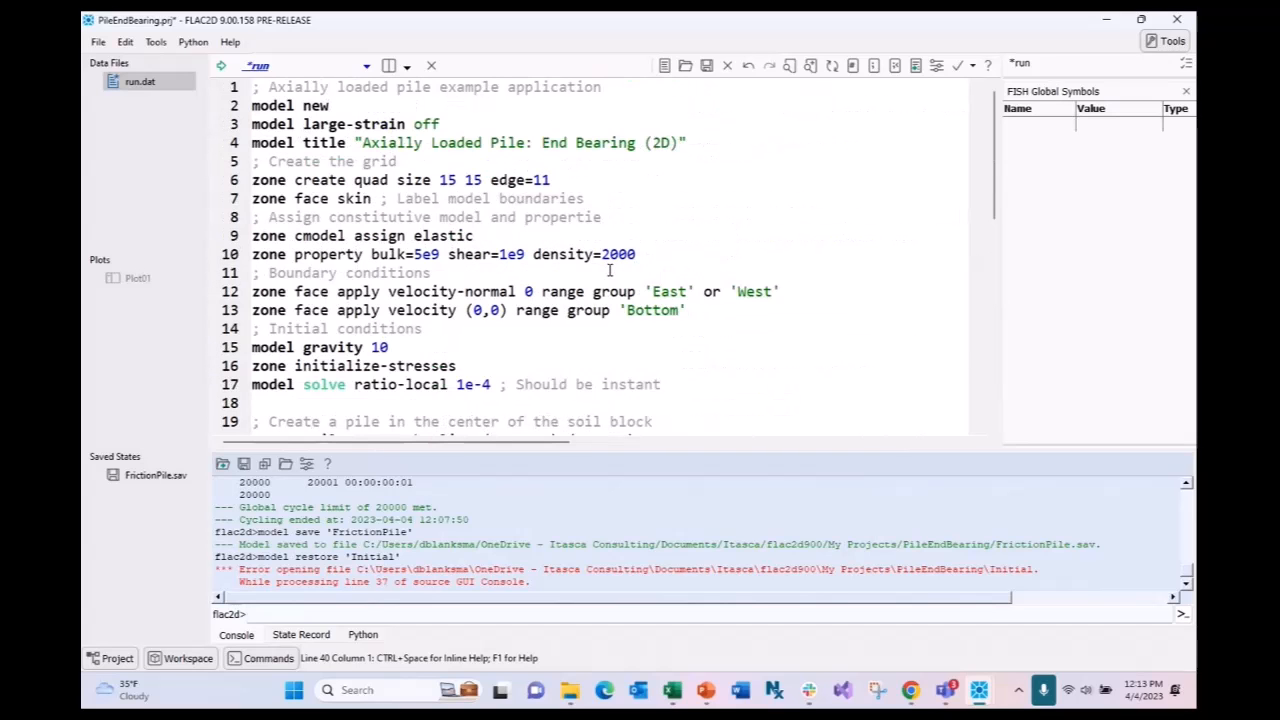
pyautogui.scroll(-9, 609, 270)
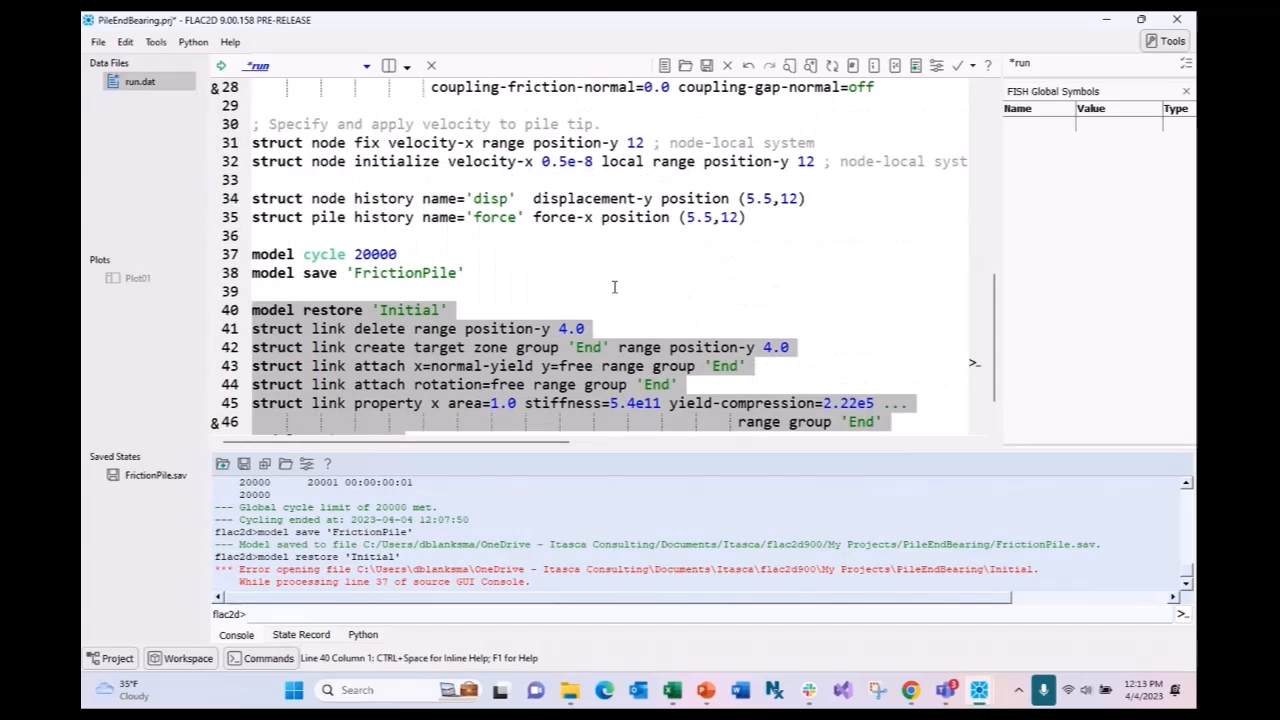
pyautogui.scroll(-1, 602, 328)
pyautogui.moveTo(845, 690)
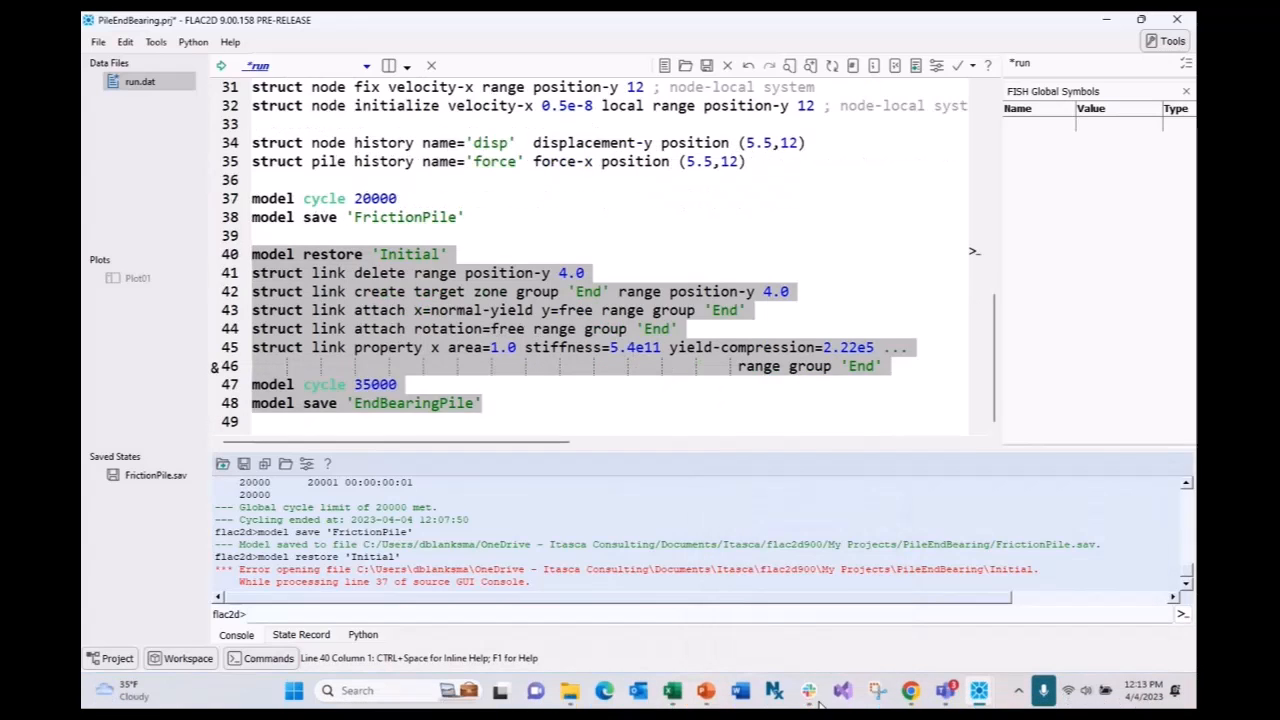
pyautogui.click(910, 690)
# - Select the example's damping combined-local and model save 'Initial' lines and return to FLAC2D
pyautogui.scroll(2, 757, 330)
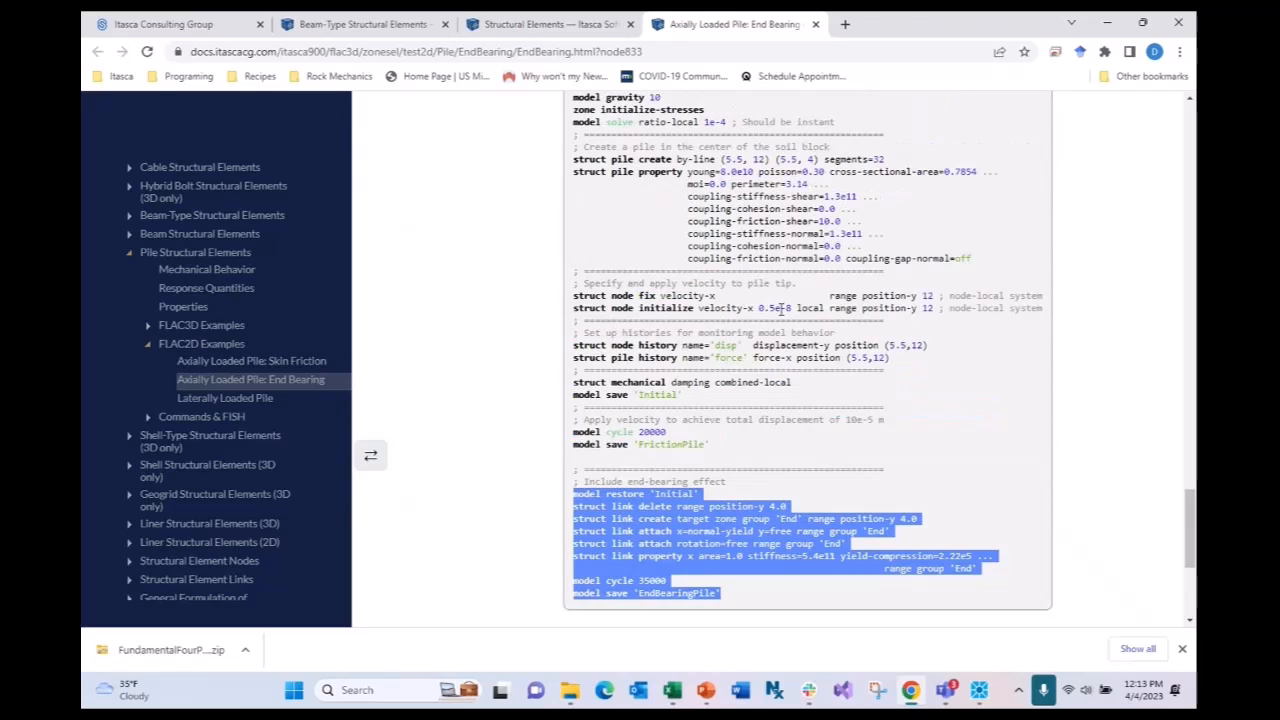
pyautogui.click(685, 397)
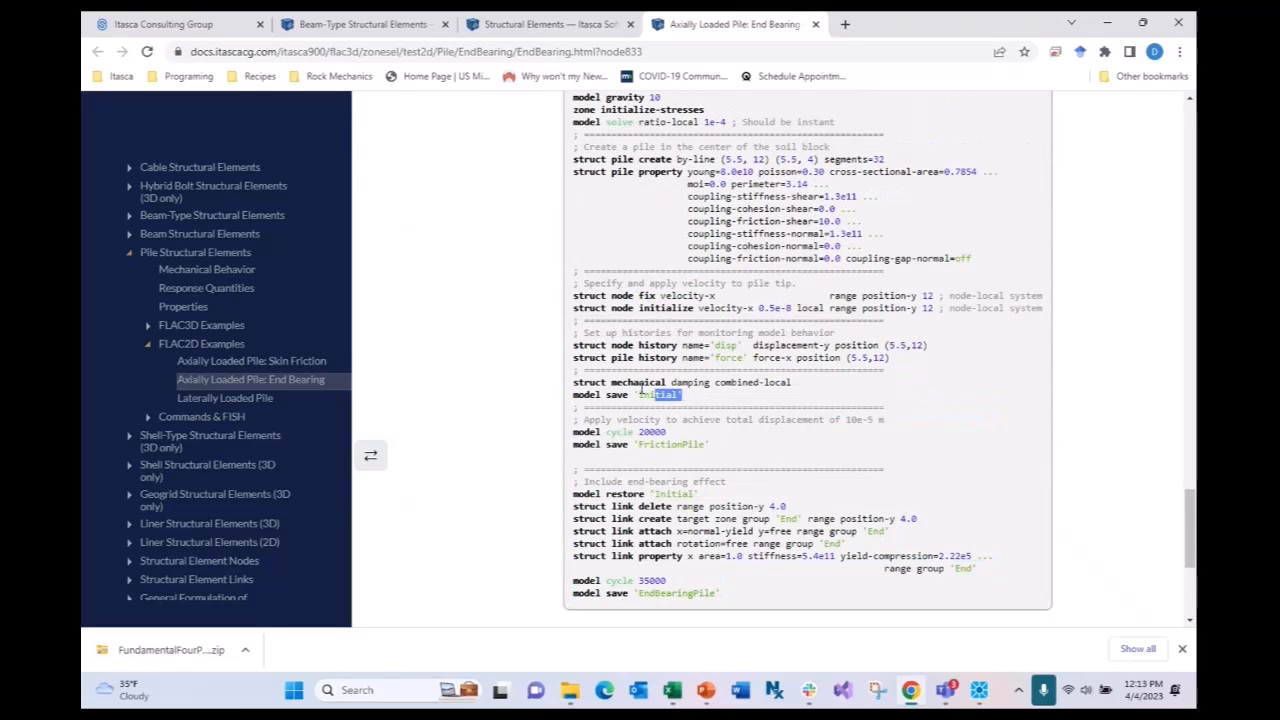
pyautogui.moveTo(683, 396); pyautogui.dragTo(577, 385)
pyautogui.hotkey('ctrl', 'c')
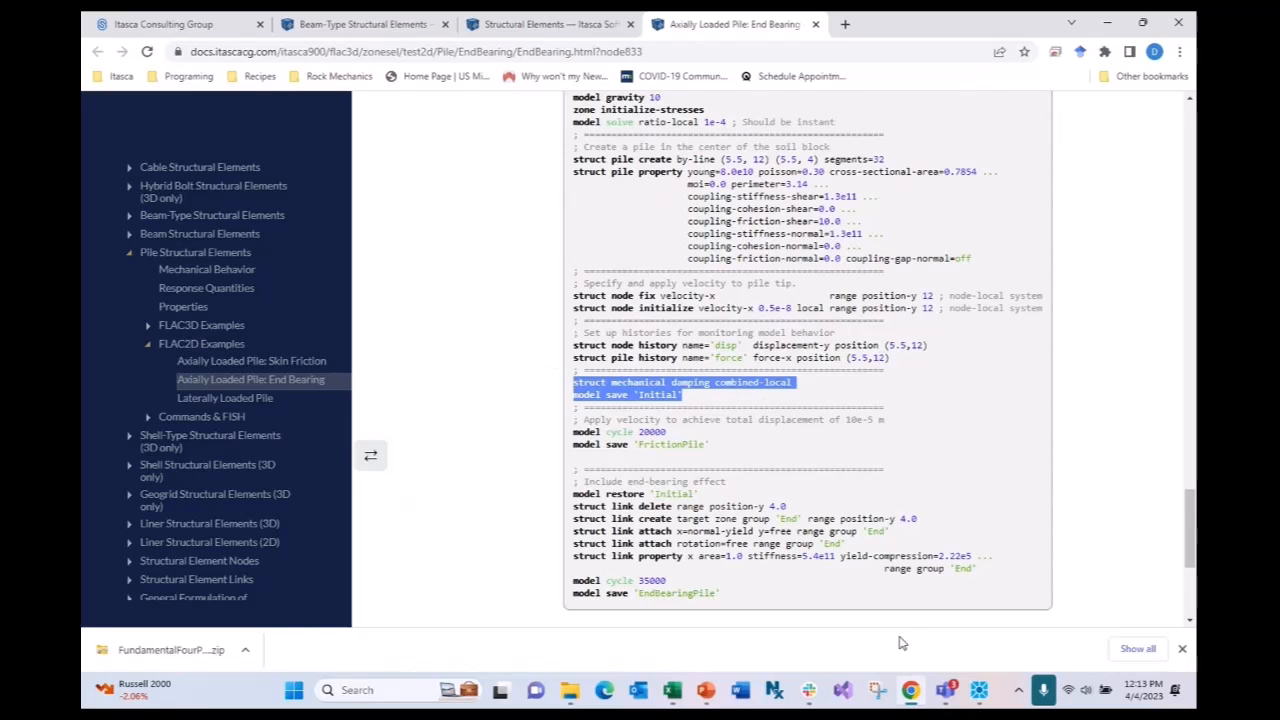
pyautogui.moveTo(975, 692)
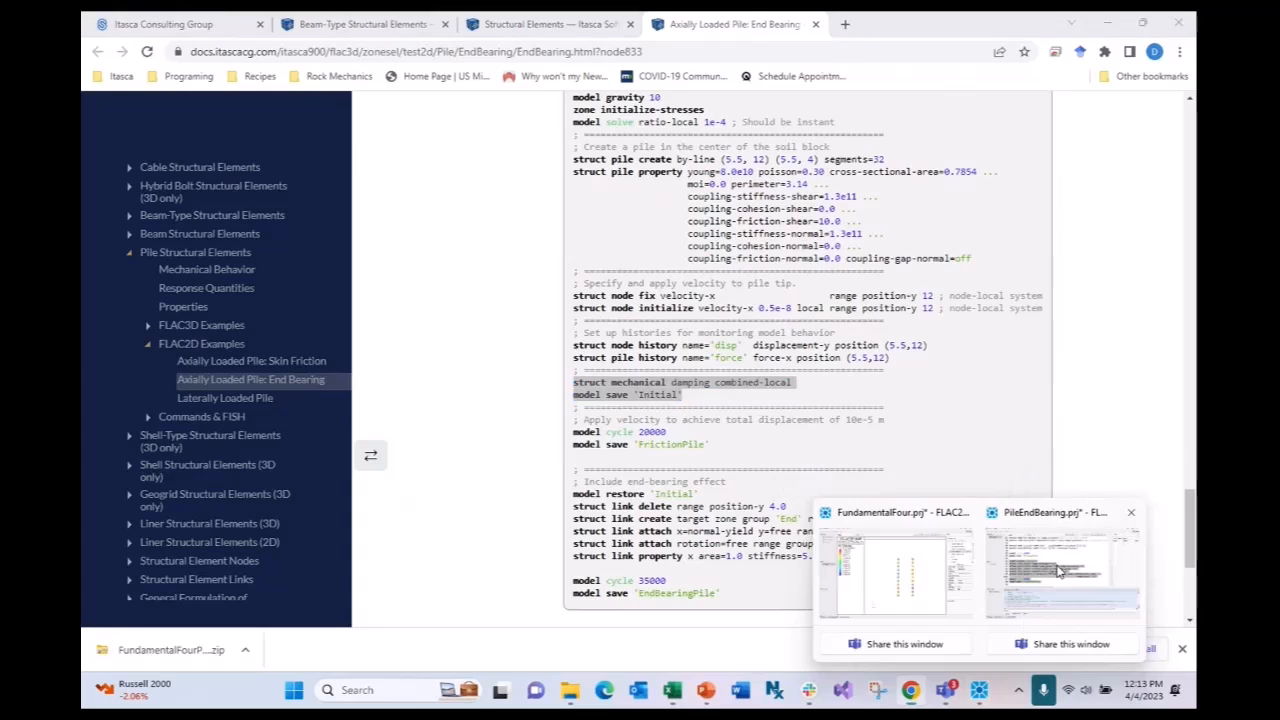
pyautogui.click(1024, 627)
pyautogui.scroll(3, 800, 316)
pyautogui.scroll(-2, 802, 316)
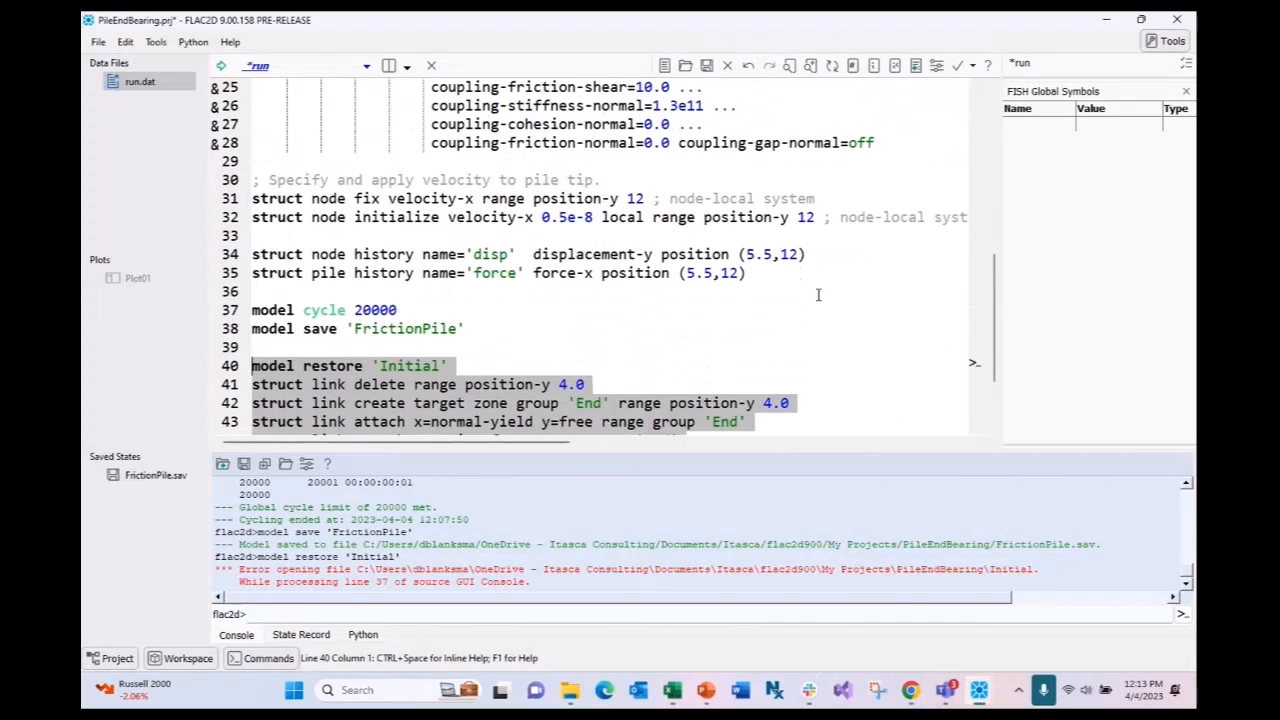
# - Insert damping combined-local, model save 'Initial' and ret after line 35, then save and run to create Initial.sav
pyautogui.click(797, 272)
pyautogui.hotkey('ctrl', 'v')
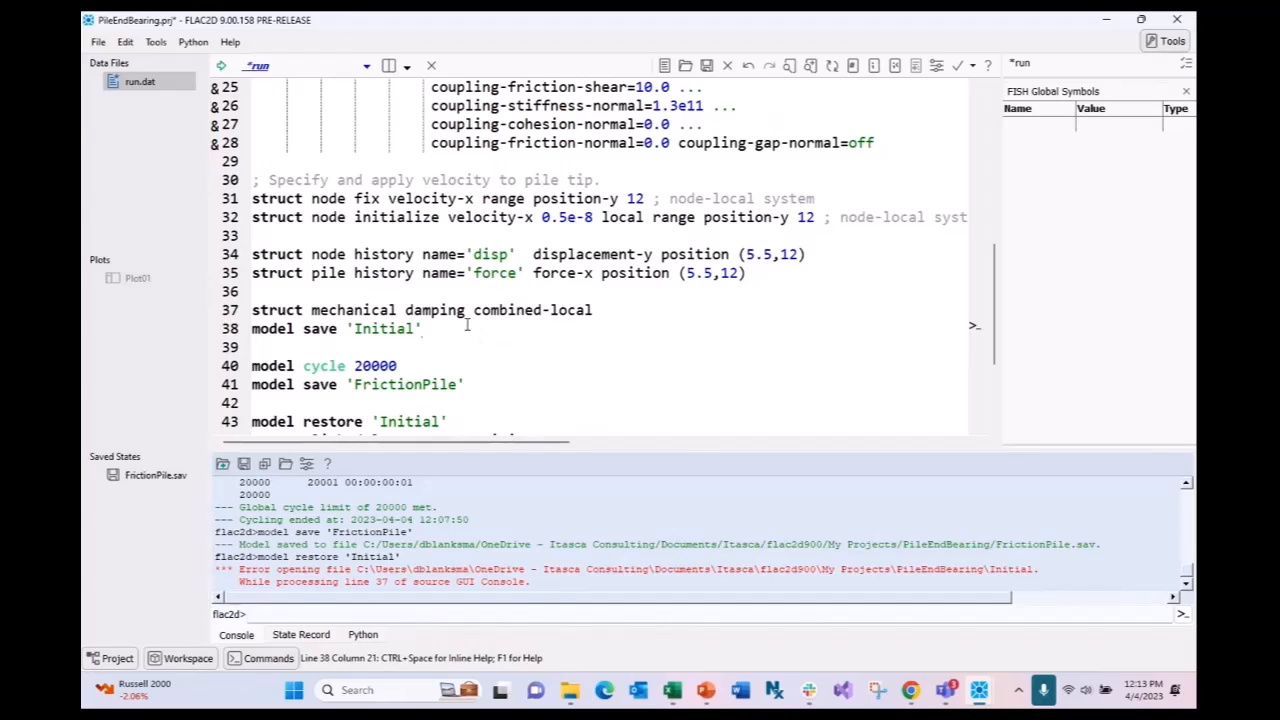
pyautogui.press('Return')
pyautogui.write('ret')
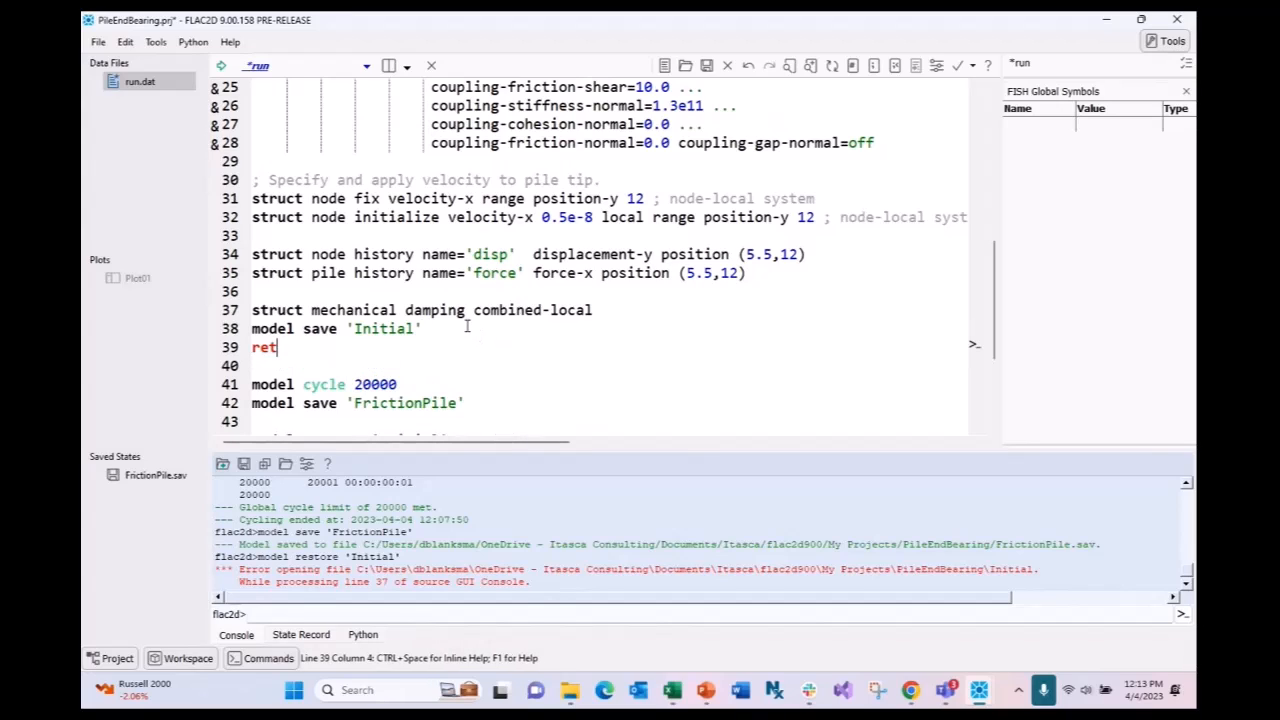
pyautogui.hotkey('ctrl', 's')
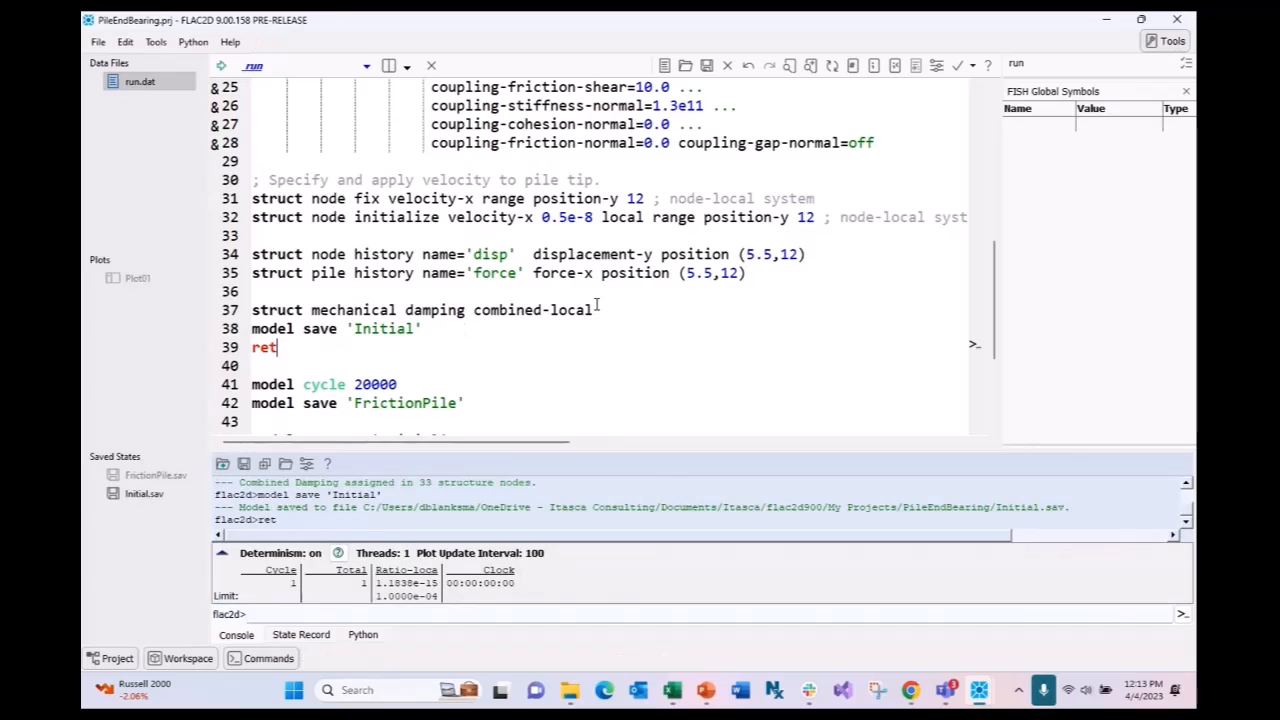
# - Execute the end-bearing block on lines 44–52 for 35000 cycles, saving EndBearingPile
pyautogui.scroll(-3, 389, 341)
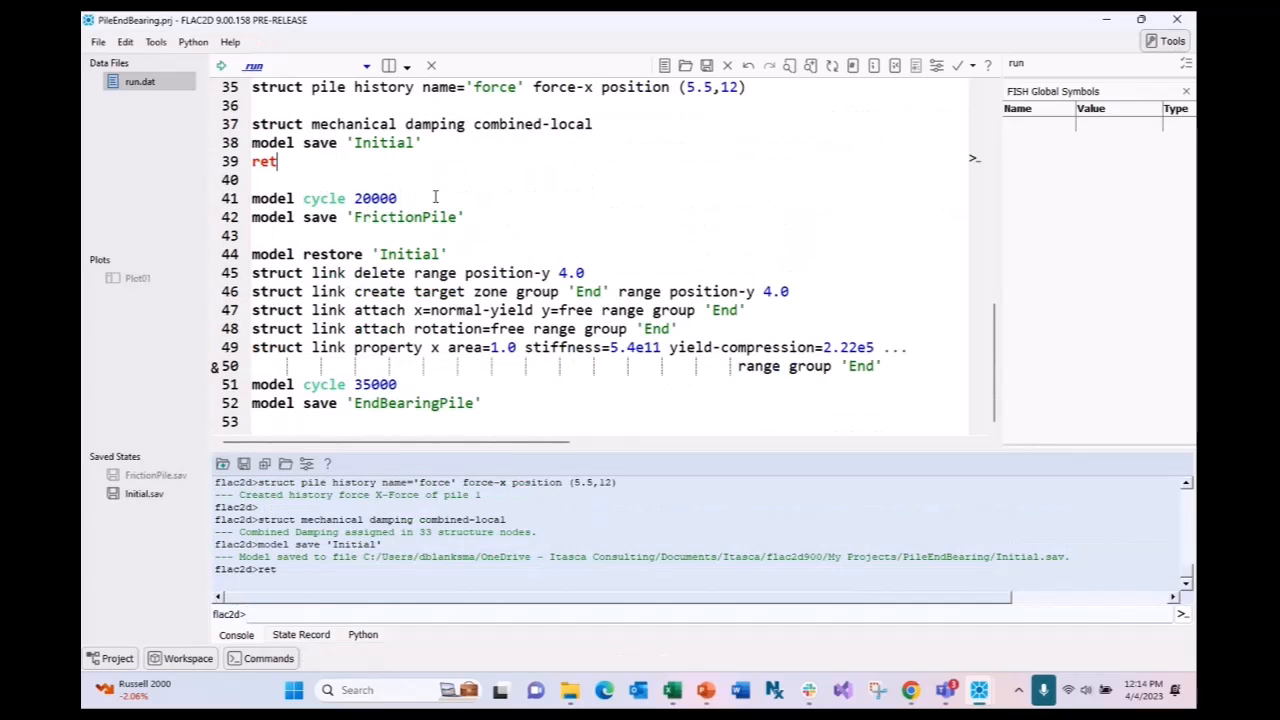
pyautogui.moveTo(483, 404); pyautogui.dragTo(252, 258)
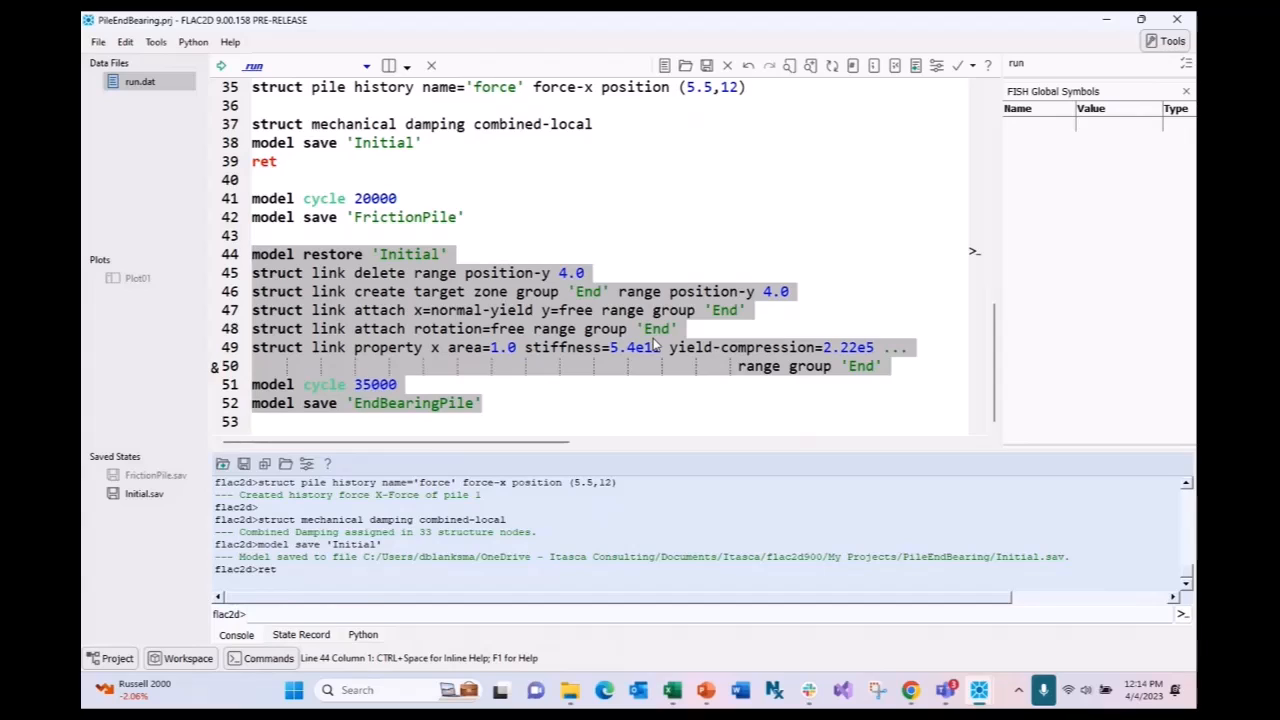
pyautogui.hotkey('ctrl', 'shift', 'e')
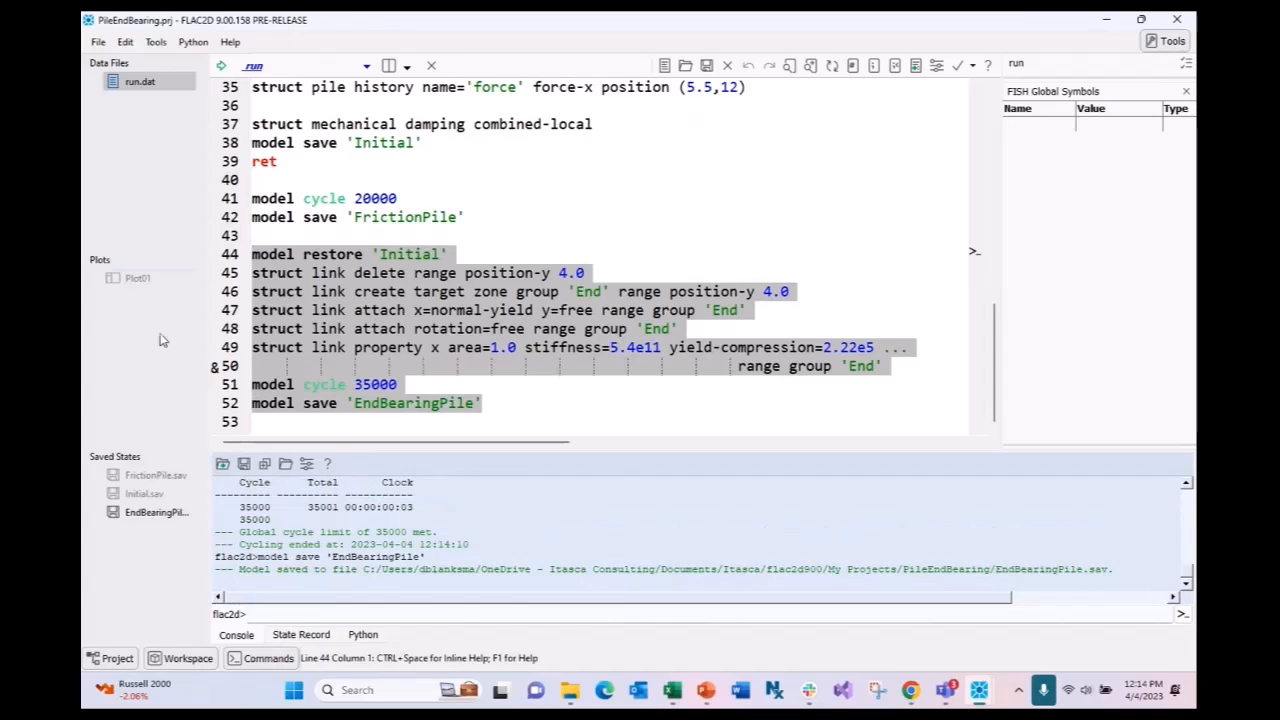
# - In Plot01, show the zones coloured by displacement contours
pyautogui.click(155, 284)
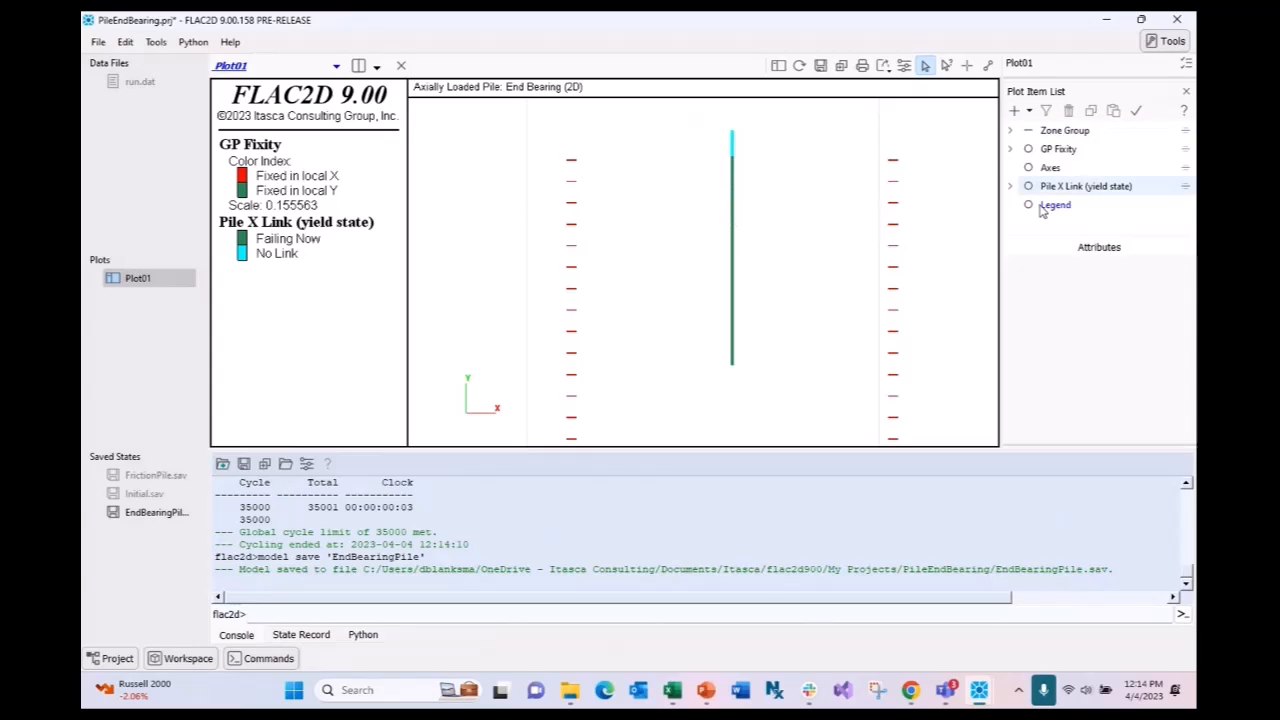
pyautogui.click(1029, 130)
pyautogui.click(1112, 265)
pyautogui.click(1105, 290)
pyautogui.scroll(-5, 857, 266)
pyautogui.scroll(5, 810, 345)
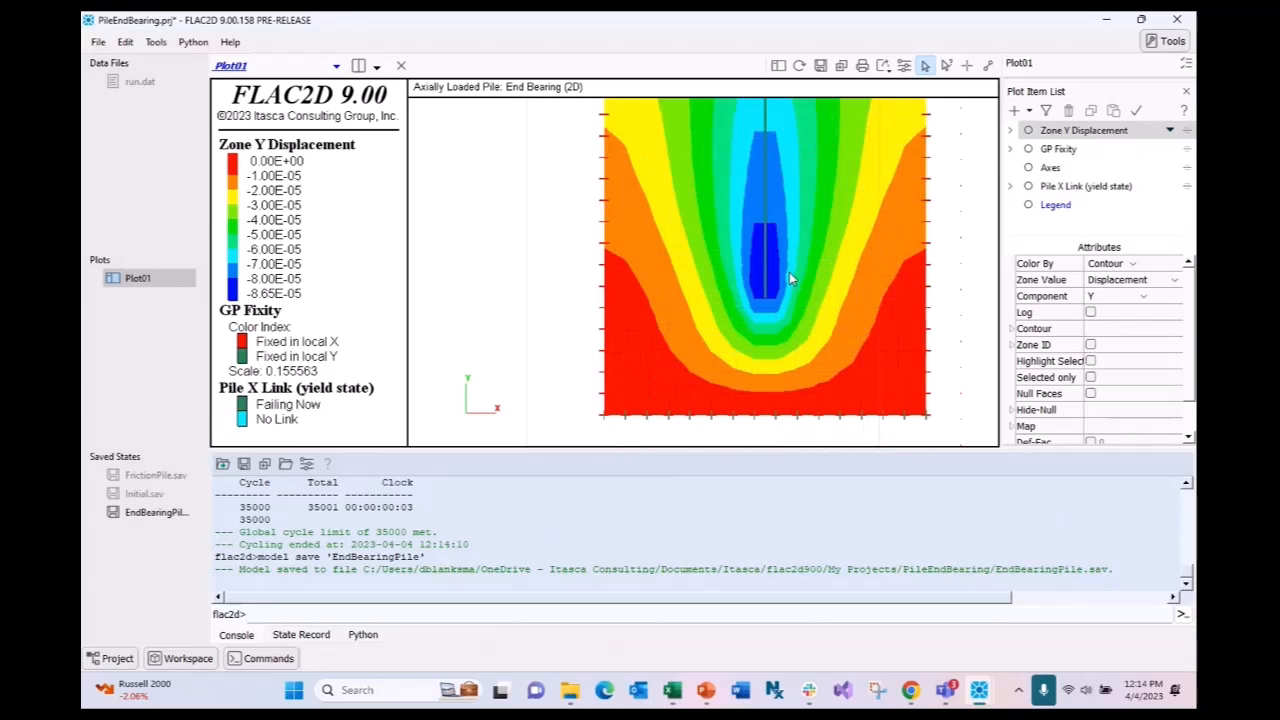
pyautogui.scroll(2, 778, 270)
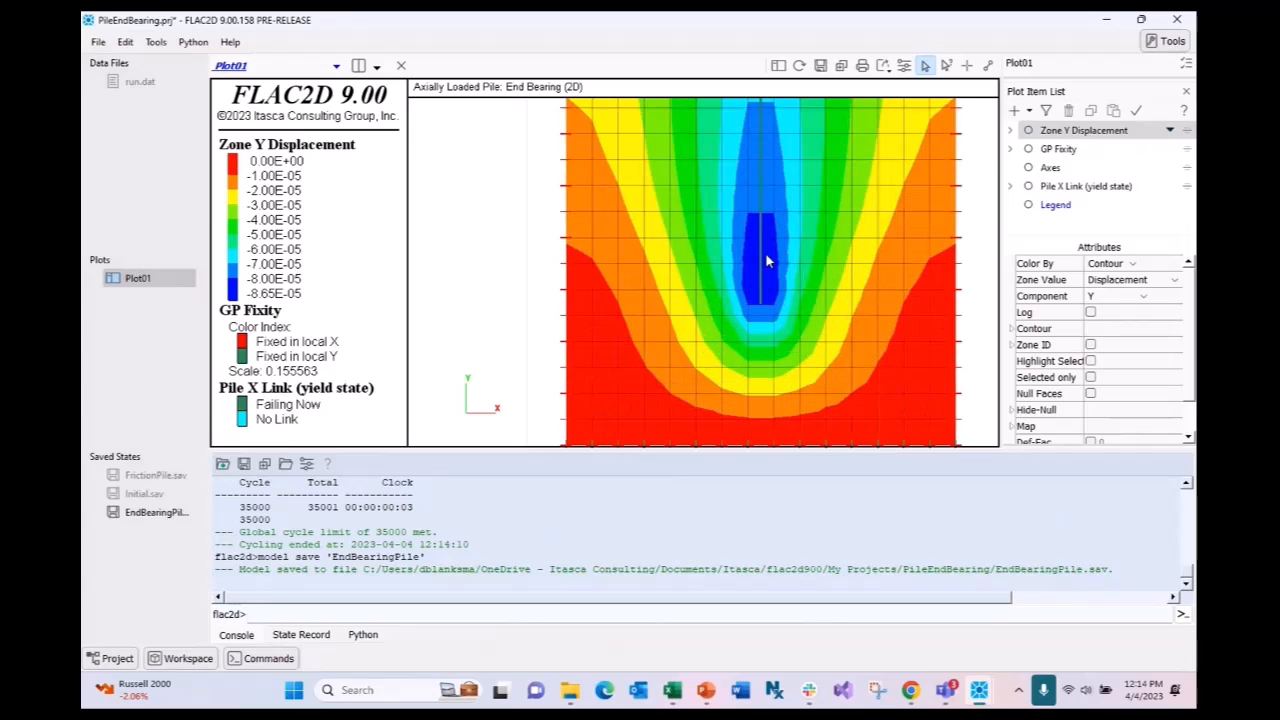
# - Restore FrictionPile.sav, then EndBearingPile.sav, to compare Y-displacement contours around the pile
pyautogui.doubleClick(155, 475)
pyautogui.scroll(-1, 817, 283)
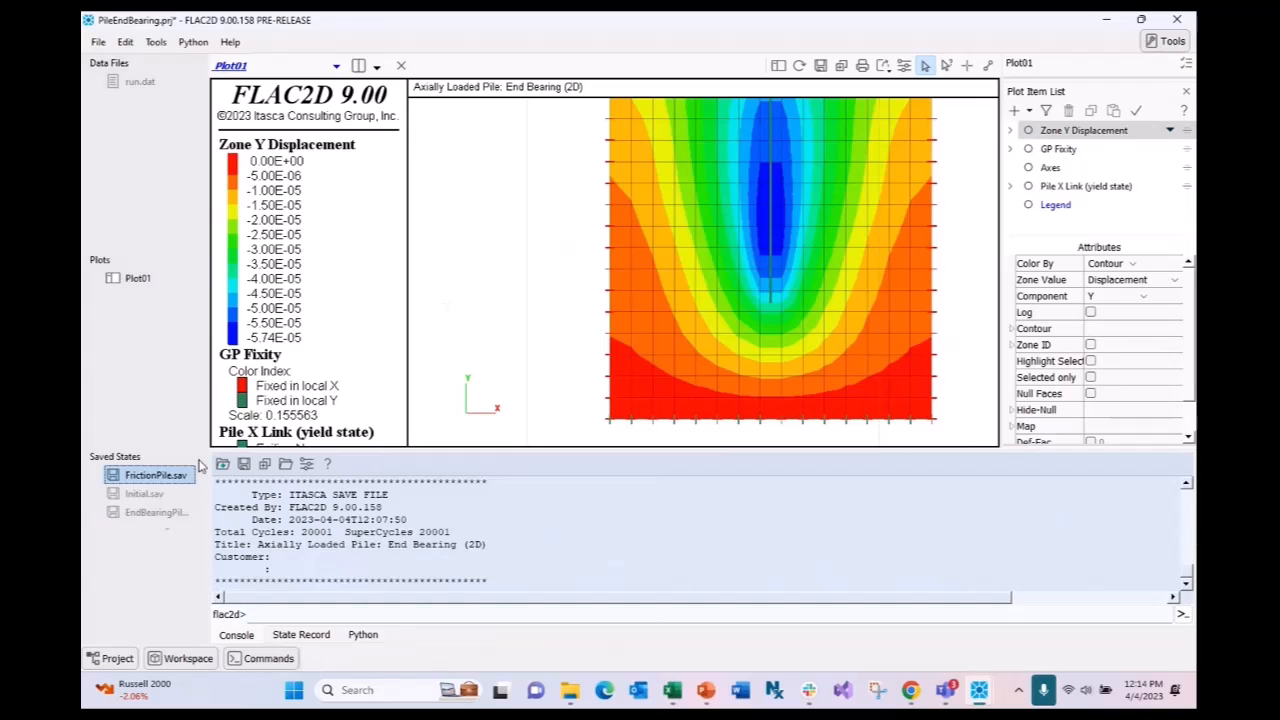
pyautogui.doubleClick(155, 512)
pyautogui.scroll(2, 768, 310)
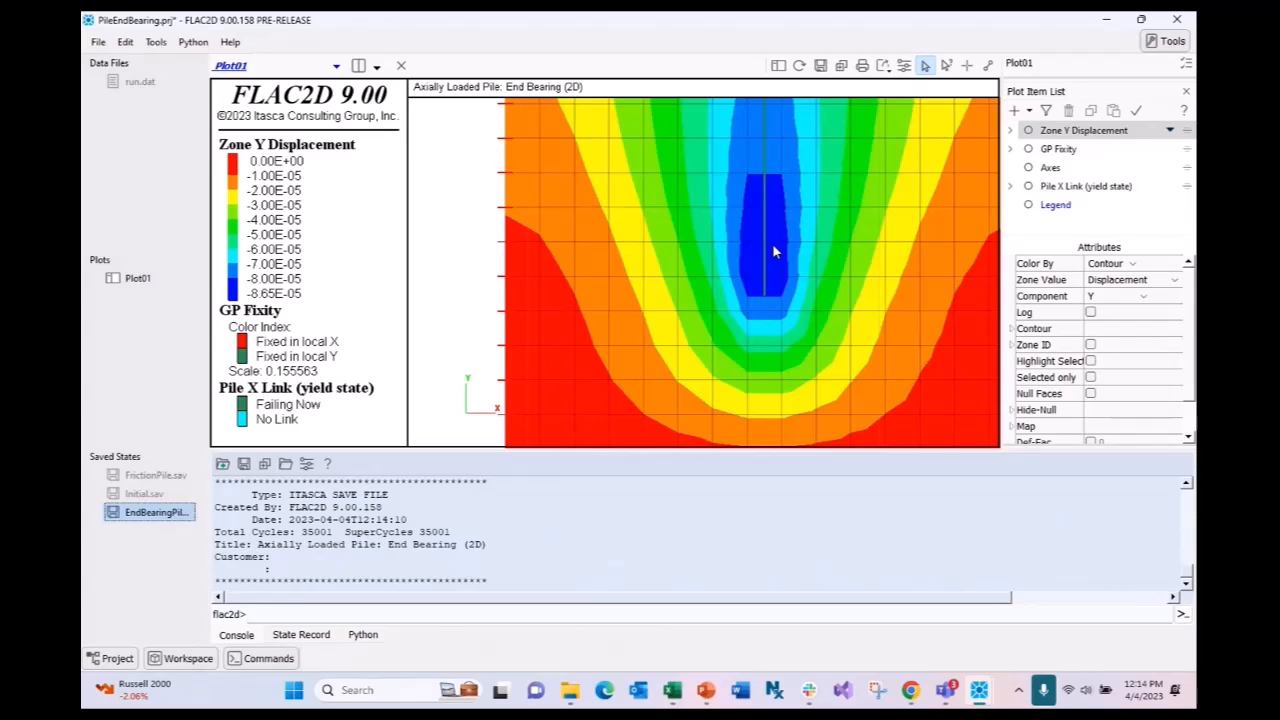
pyautogui.scroll(-3, 772, 243)
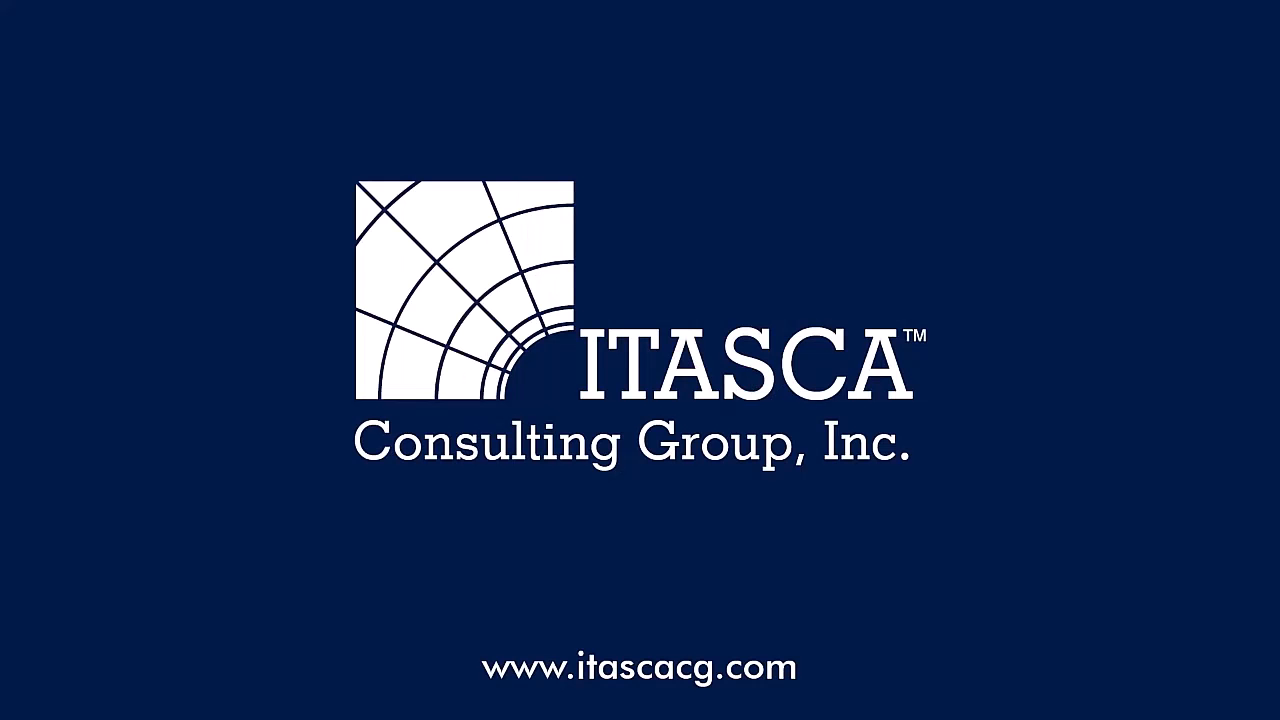